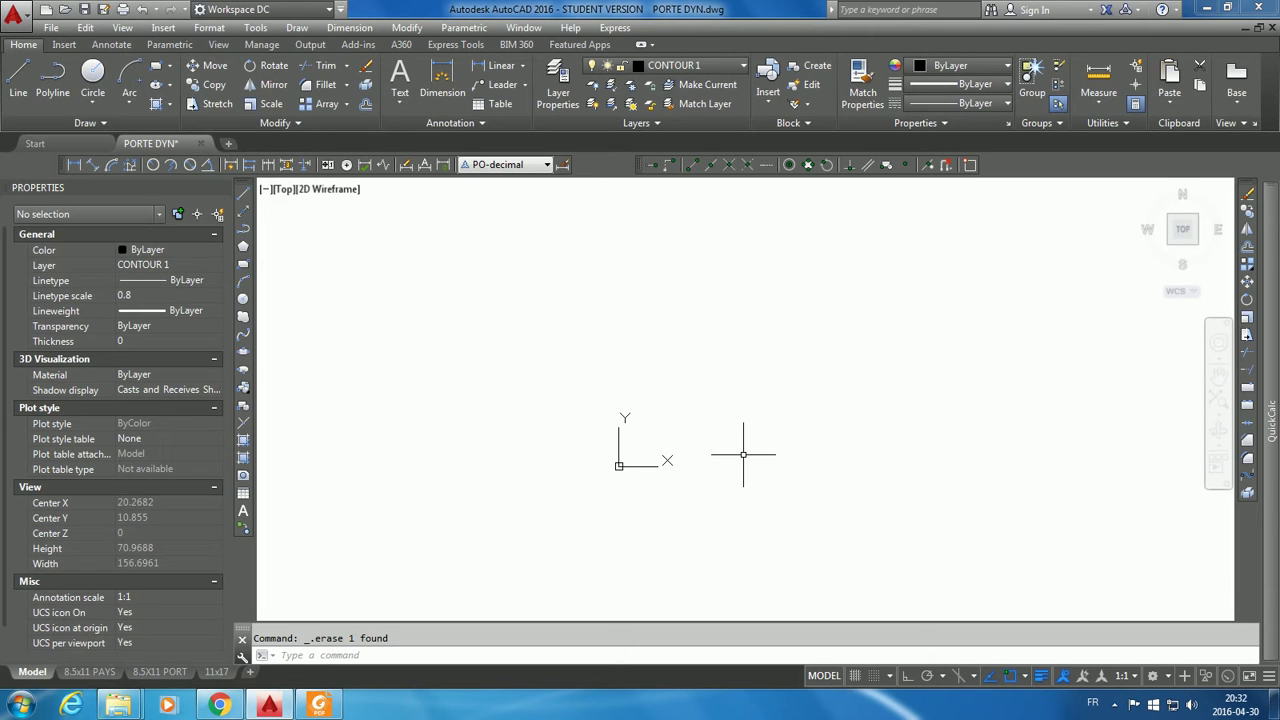
# Step: Draw a 30 by 1.75 rectangle with its first corner at the origin 0,0
pyautogui.click(155, 68)
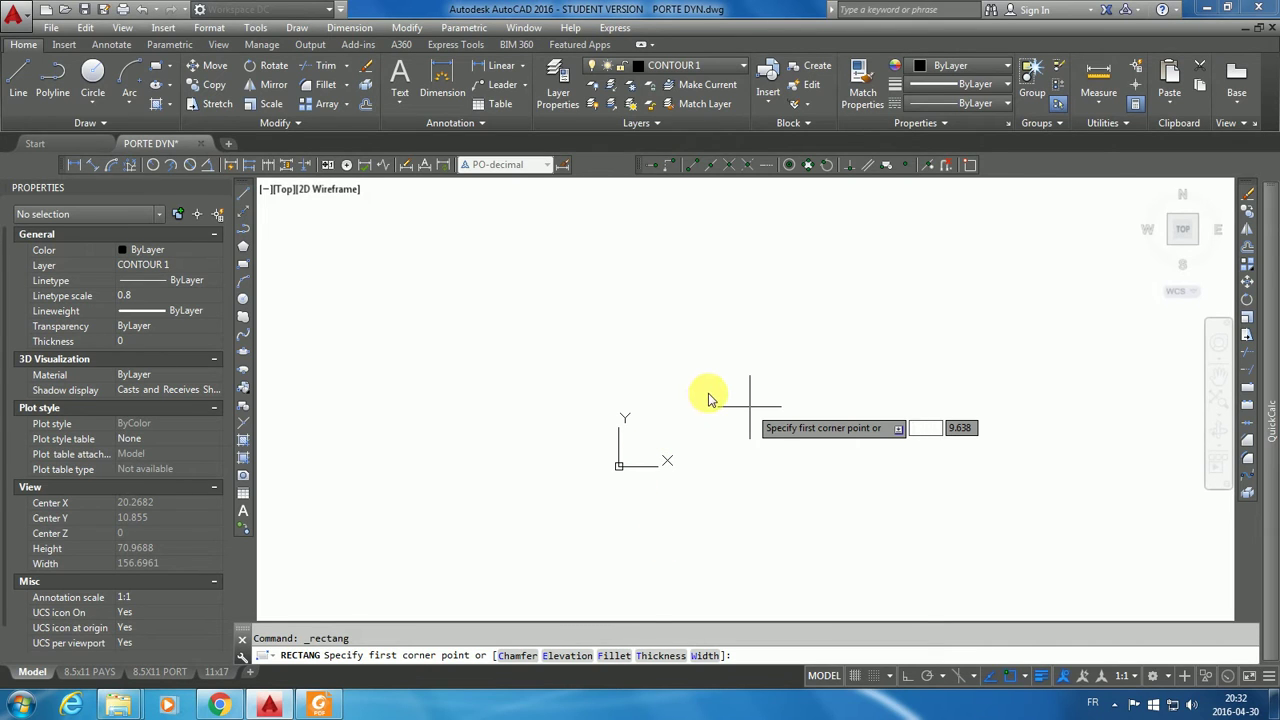
pyautogui.write('0,0')
pyautogui.press('Return')
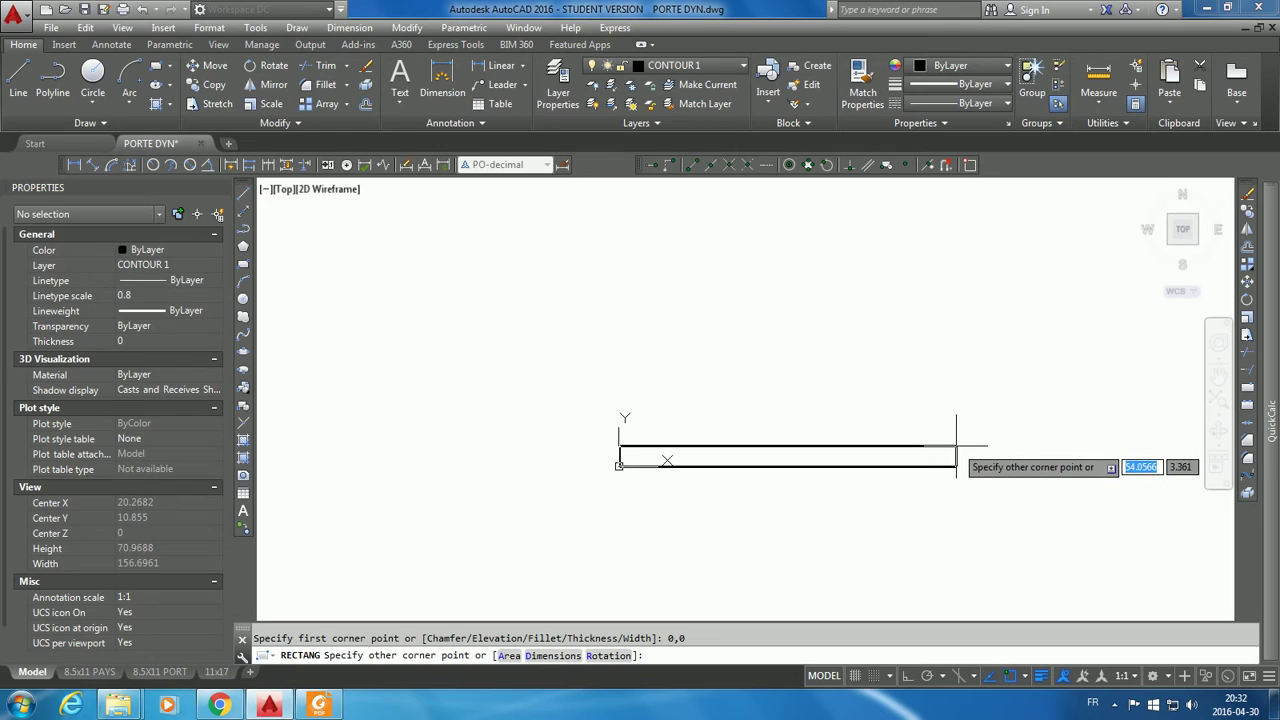
pyautogui.write('30')
pyautogui.press('Tab')
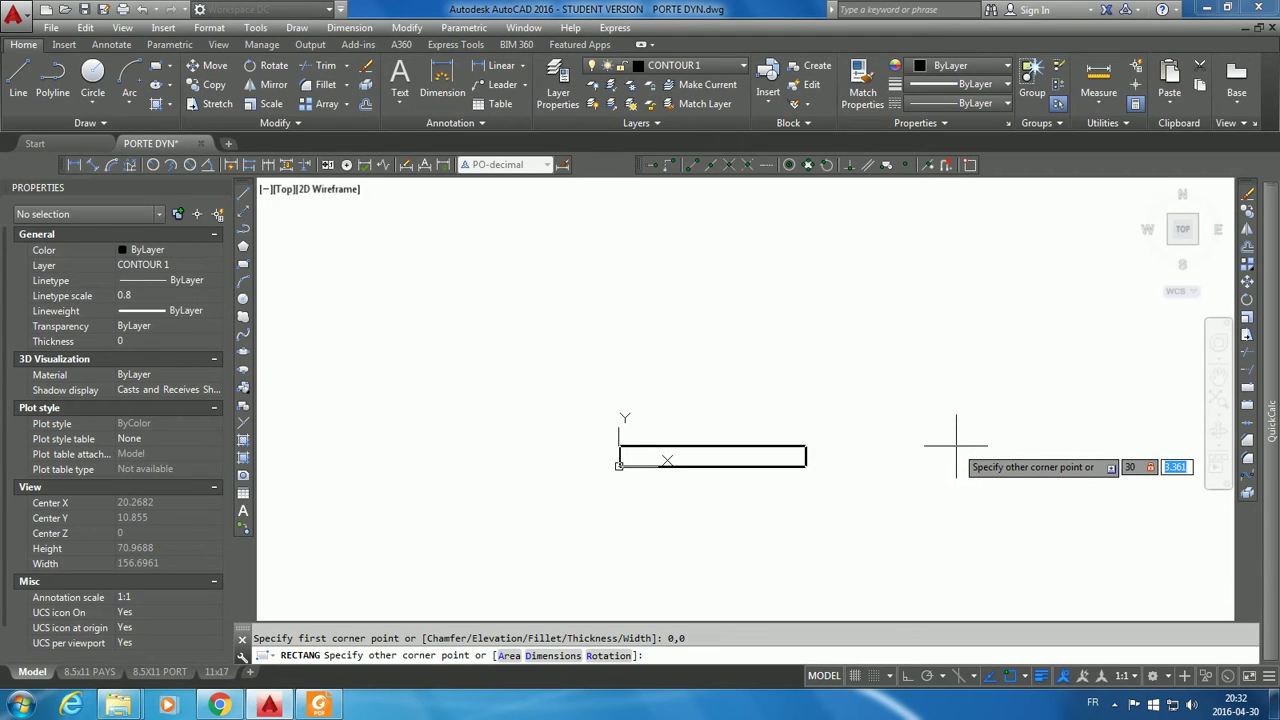
pyautogui.press('Return')
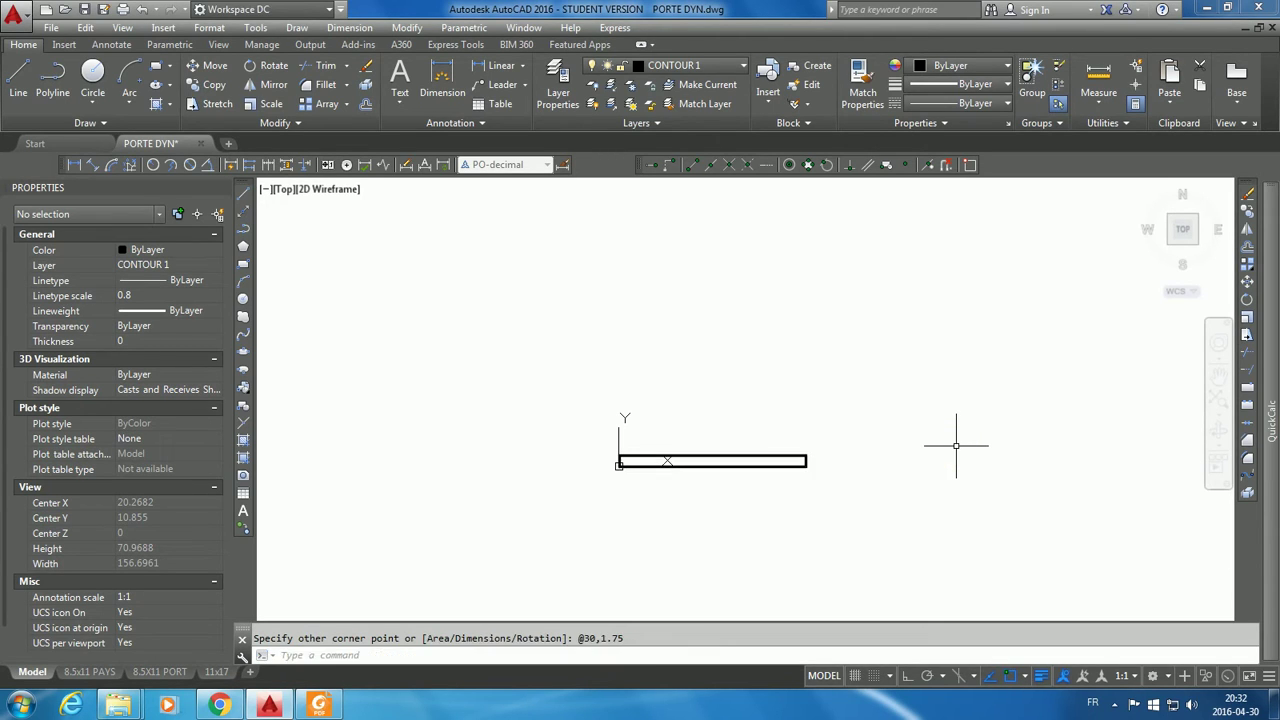
# Step: Copy the rectangle by its lower-left corner to three free spots: beside it, diagonally above it, and directly above it
pyautogui.scroll(2, 806, 481)
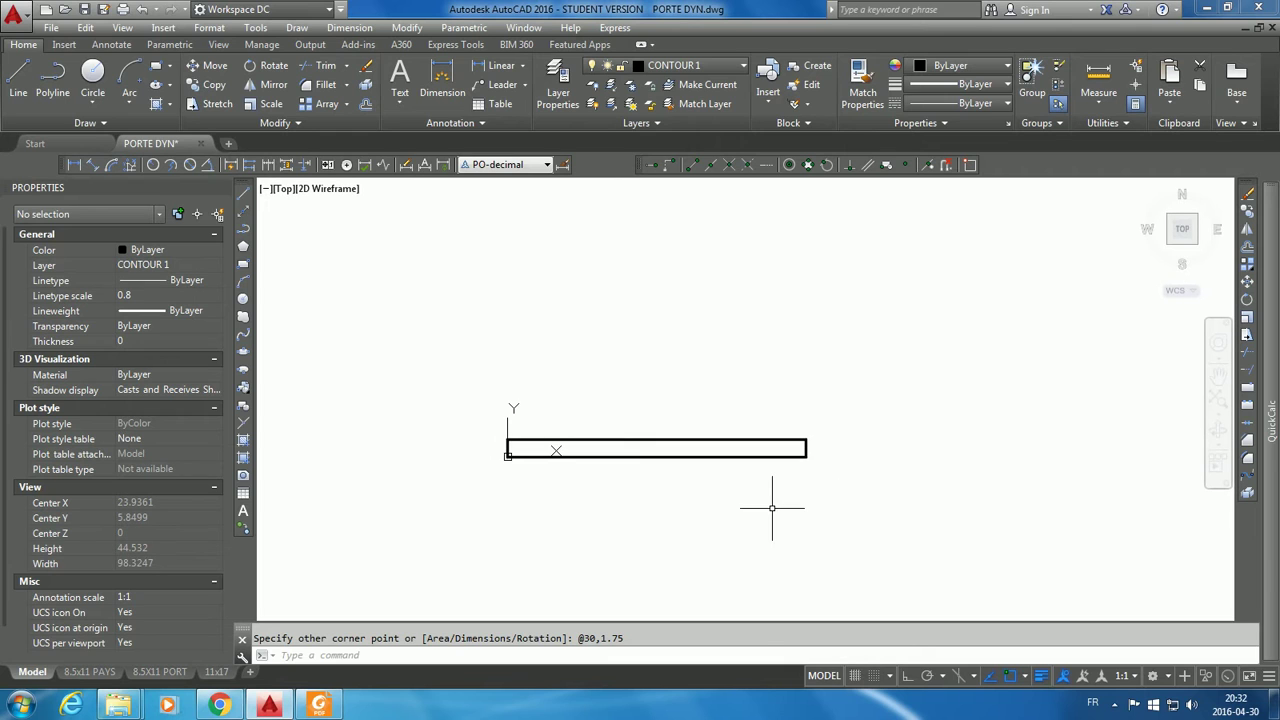
pyautogui.click(666, 457)
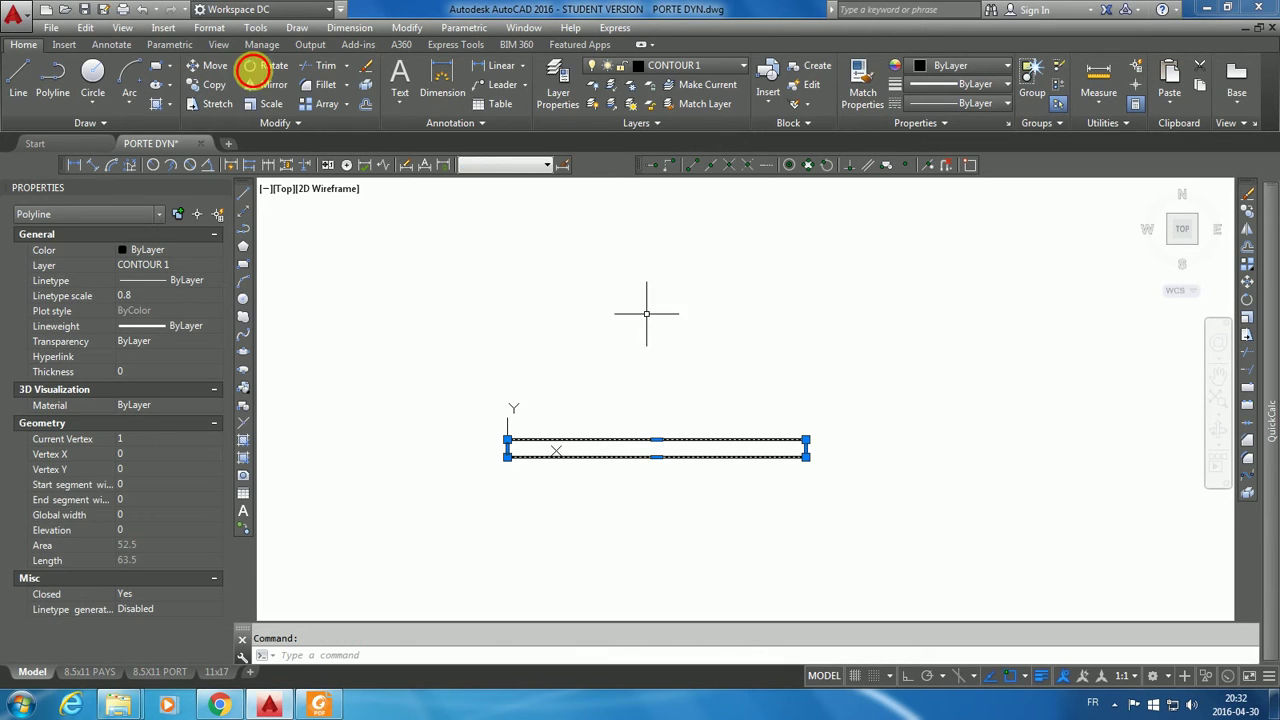
pyautogui.click(213, 88)
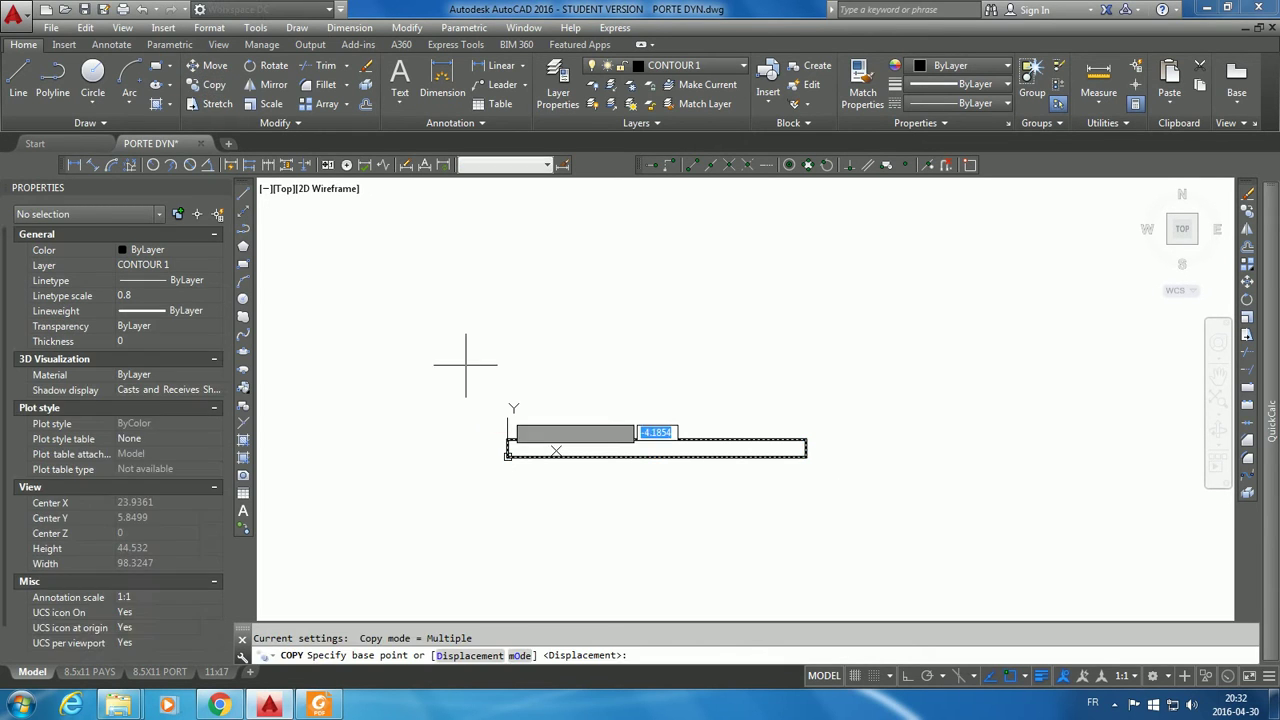
pyautogui.click(508, 455)
pyautogui.click(875, 456)
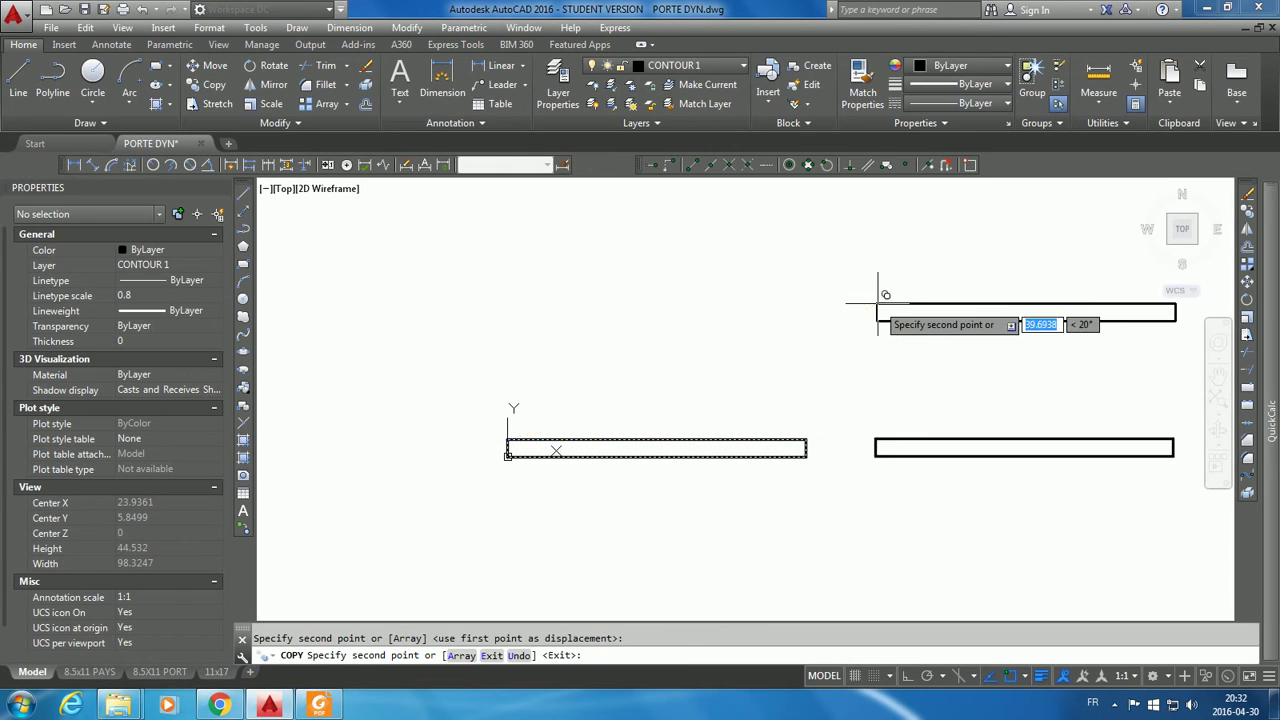
pyautogui.click(877, 321)
pyautogui.click(449, 307)
pyautogui.press('Escape')
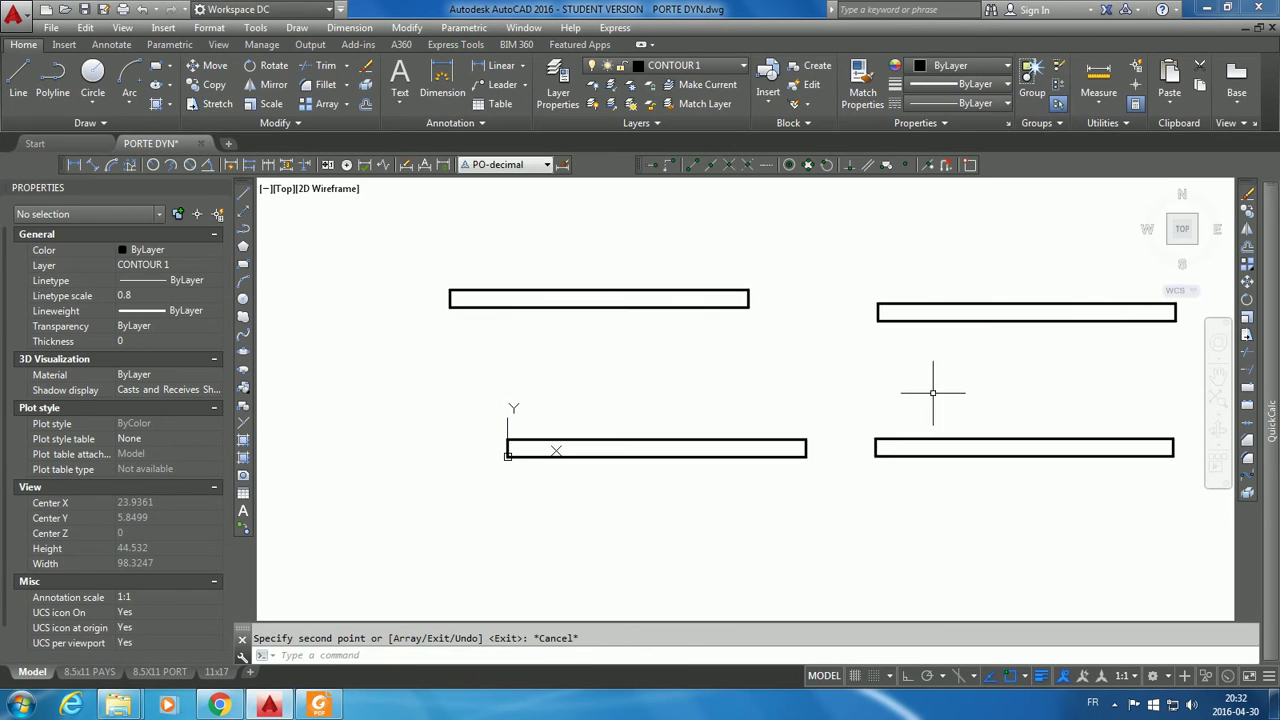
# Step: Rotate the copy beside the original rectangle by 30 degrees about its upper-left corner
pyautogui.click(969, 456)
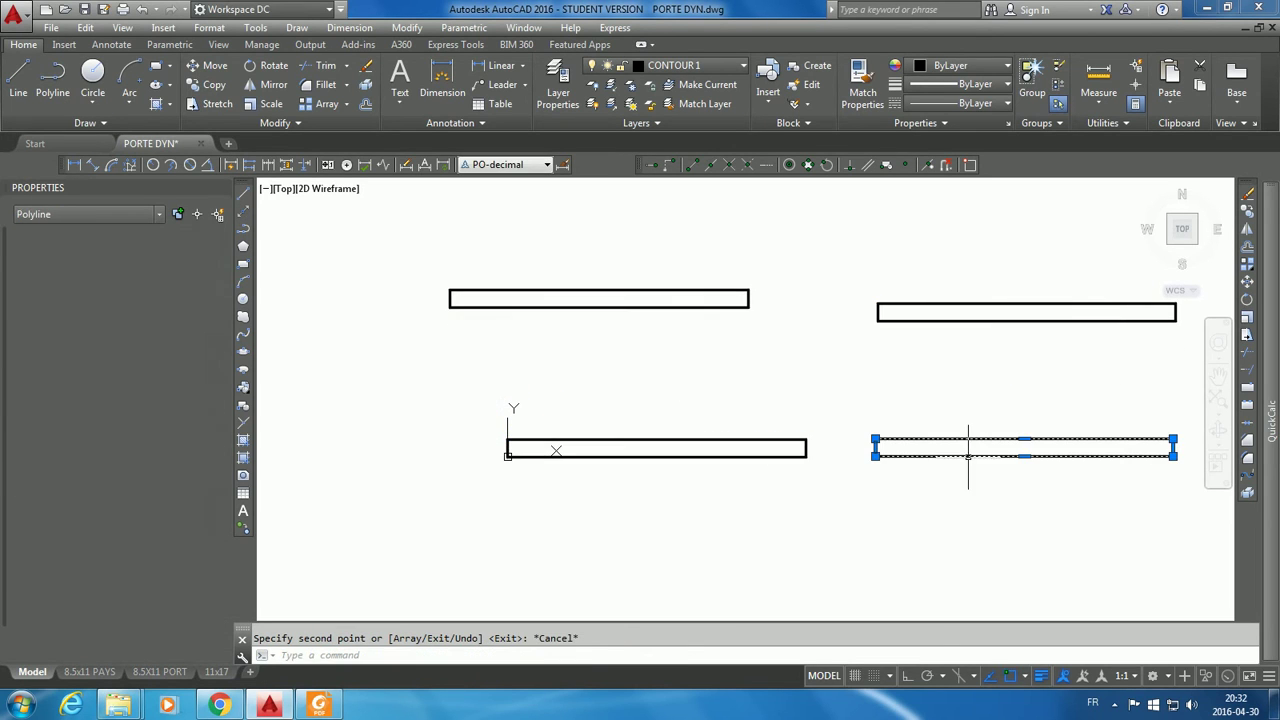
pyautogui.click(270, 65)
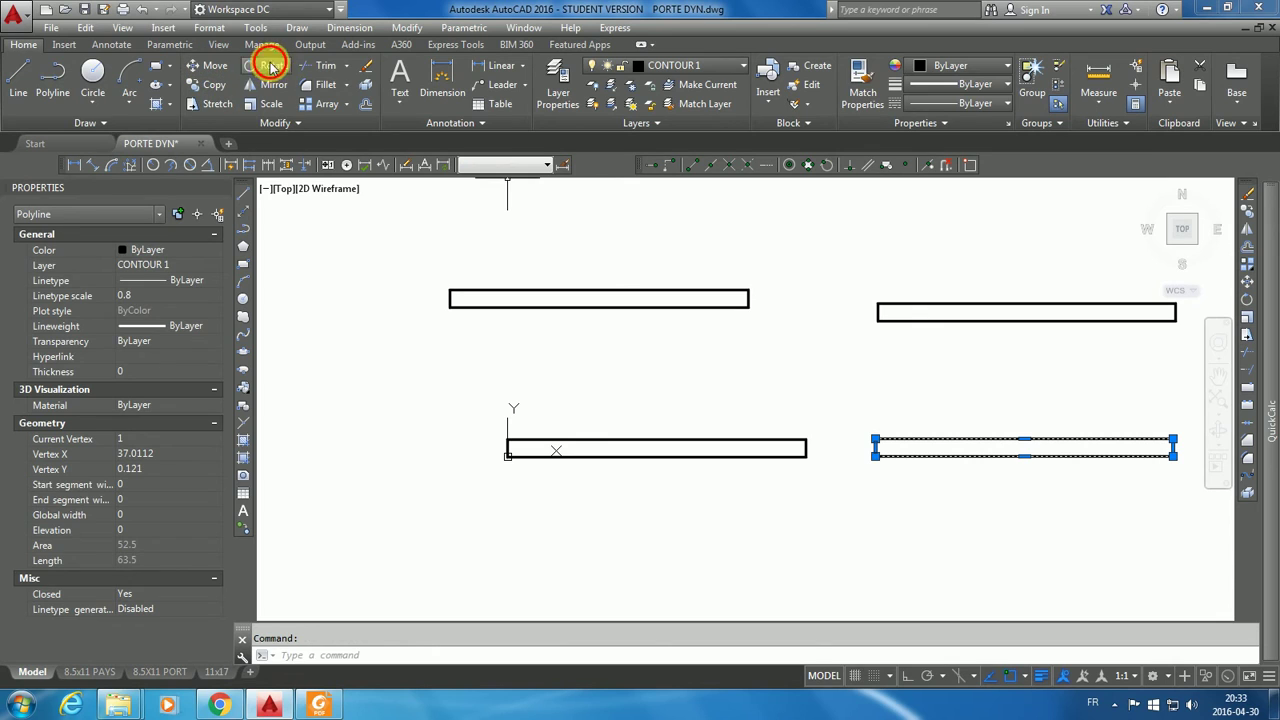
pyautogui.click(876, 439)
pyautogui.write('30')
pyautogui.press('Return')
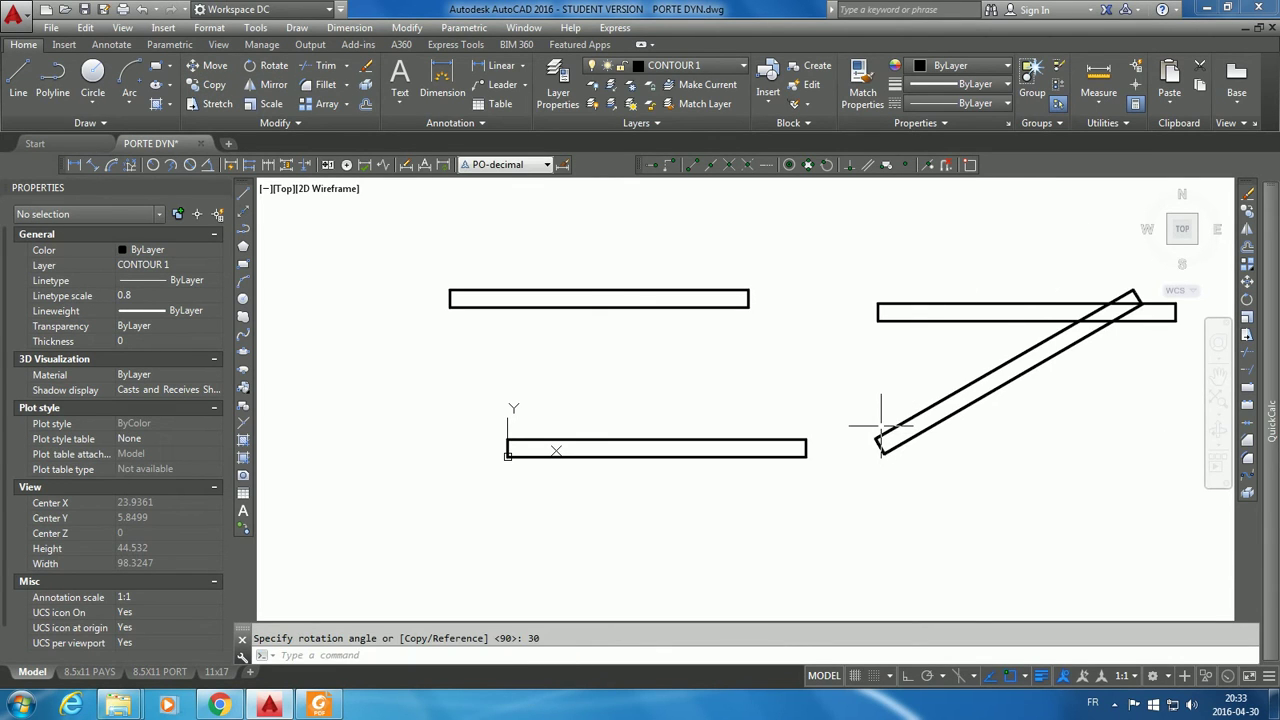
# Step: Rotate the upper-right horizontal copy by 60 degrees about its upper-left corner
pyautogui.click(883, 304)
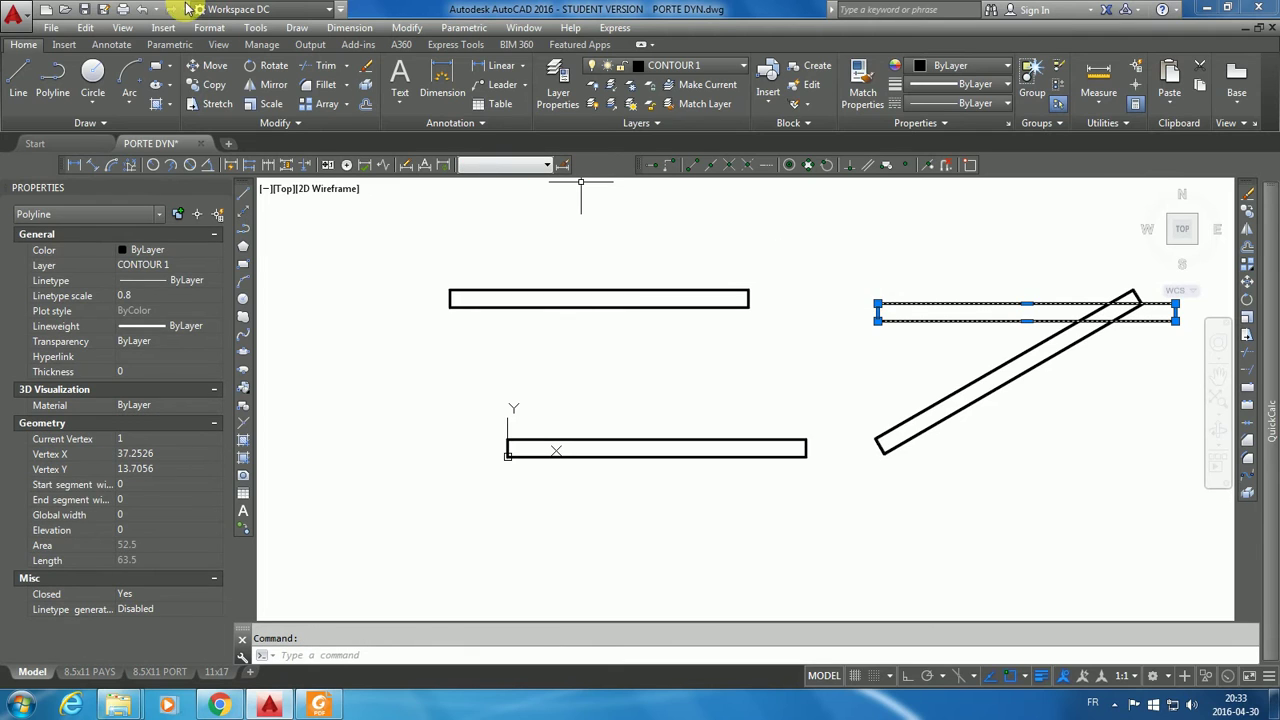
pyautogui.click(268, 65)
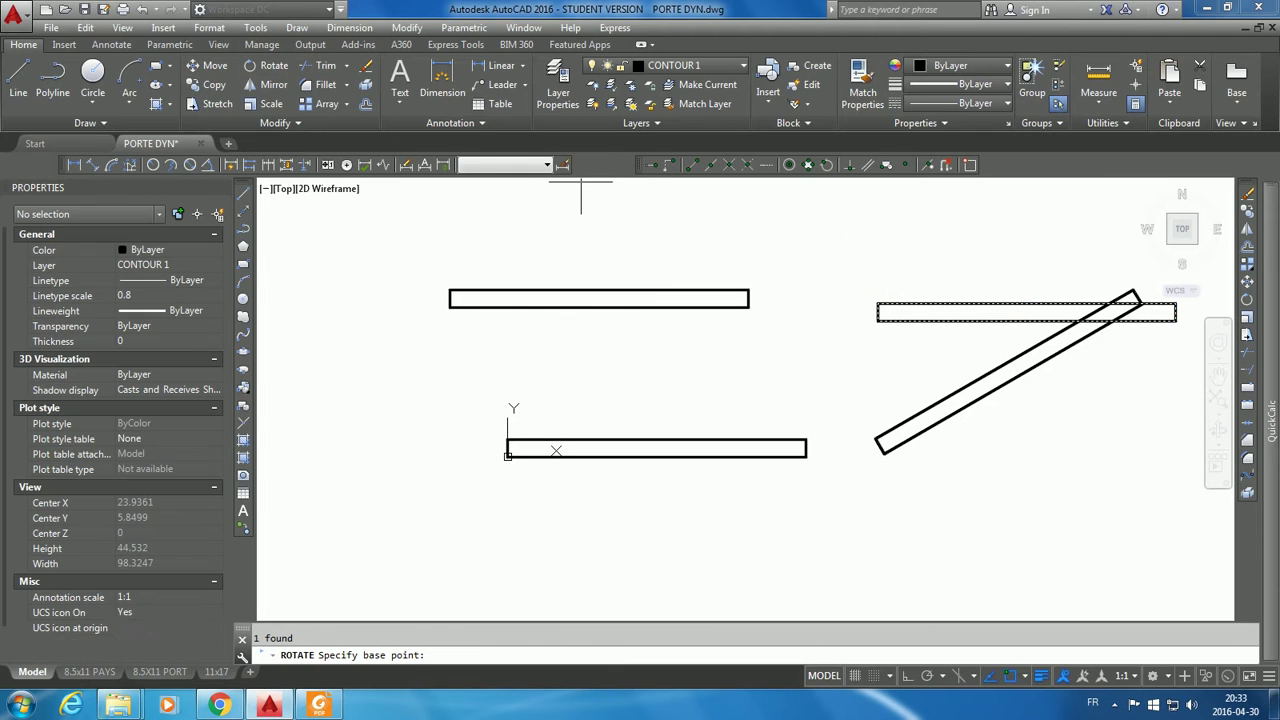
pyautogui.click(878, 303)
pyautogui.write('60')
pyautogui.press('Return')
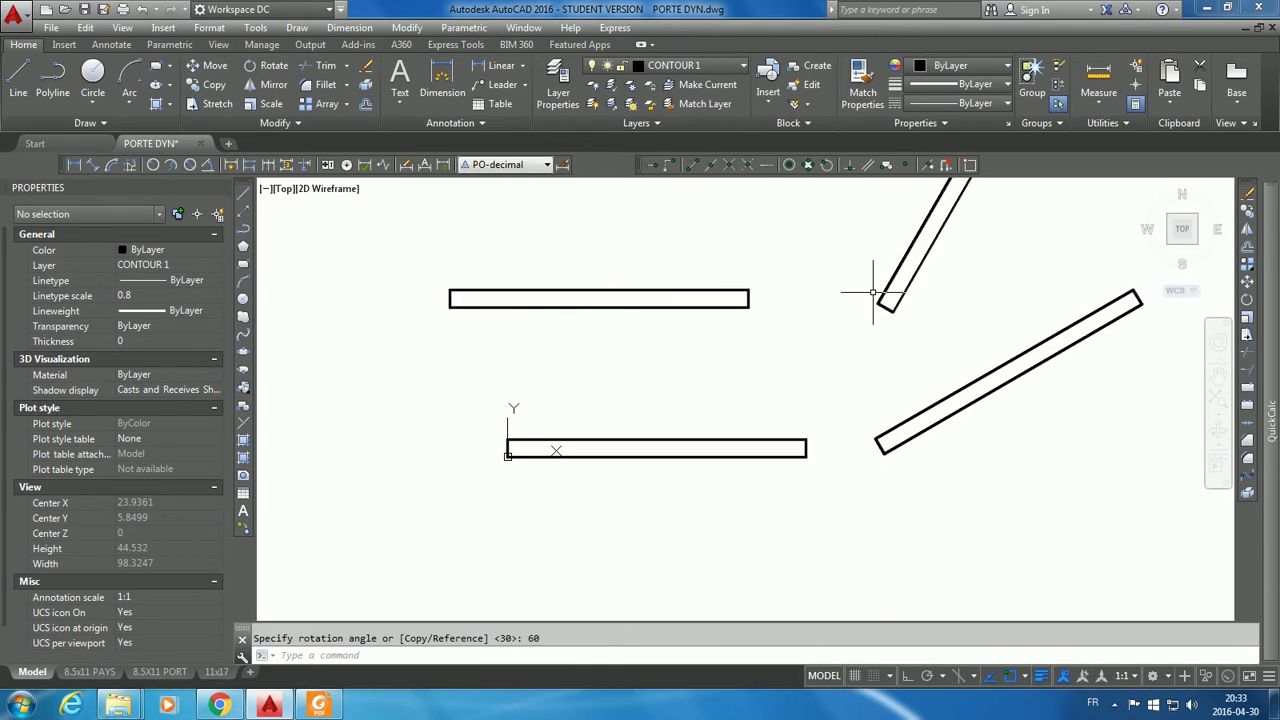
# Step: Rotate the remaining copy above the original rectangle by 90 degrees about its upper-left corner
pyautogui.click(619, 292)
pyautogui.click(267, 74)
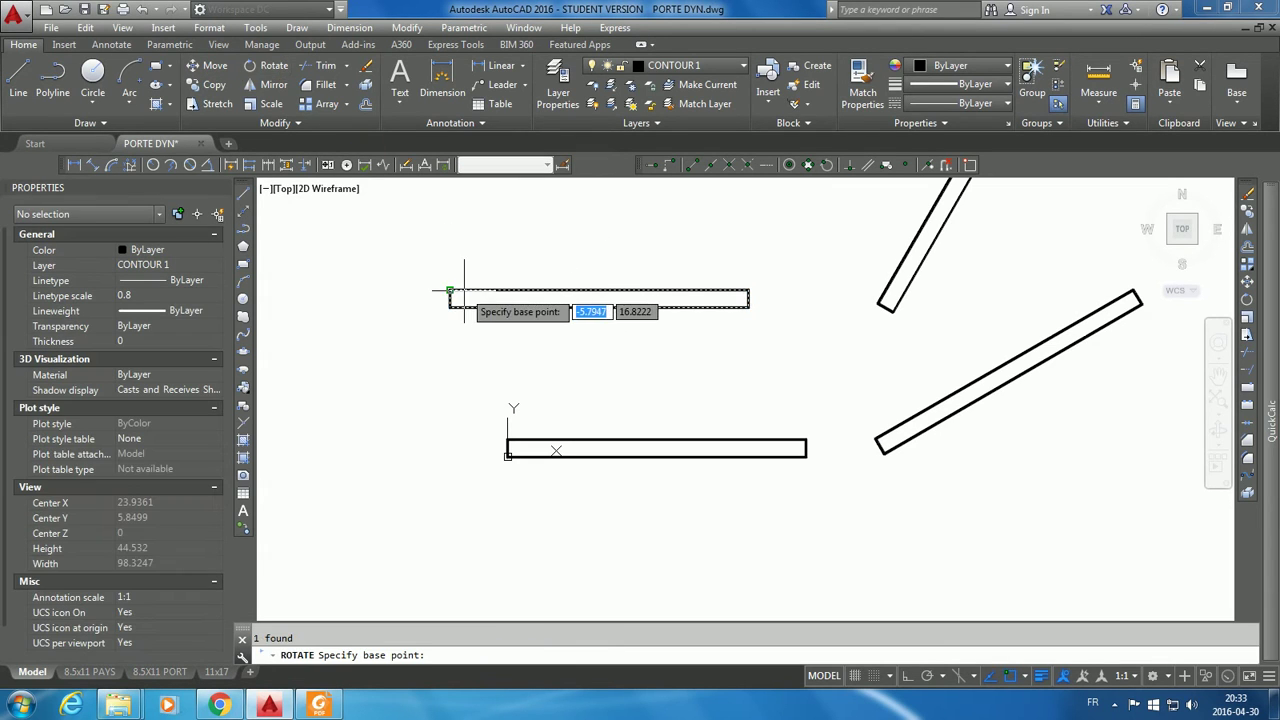
pyautogui.click(450, 290)
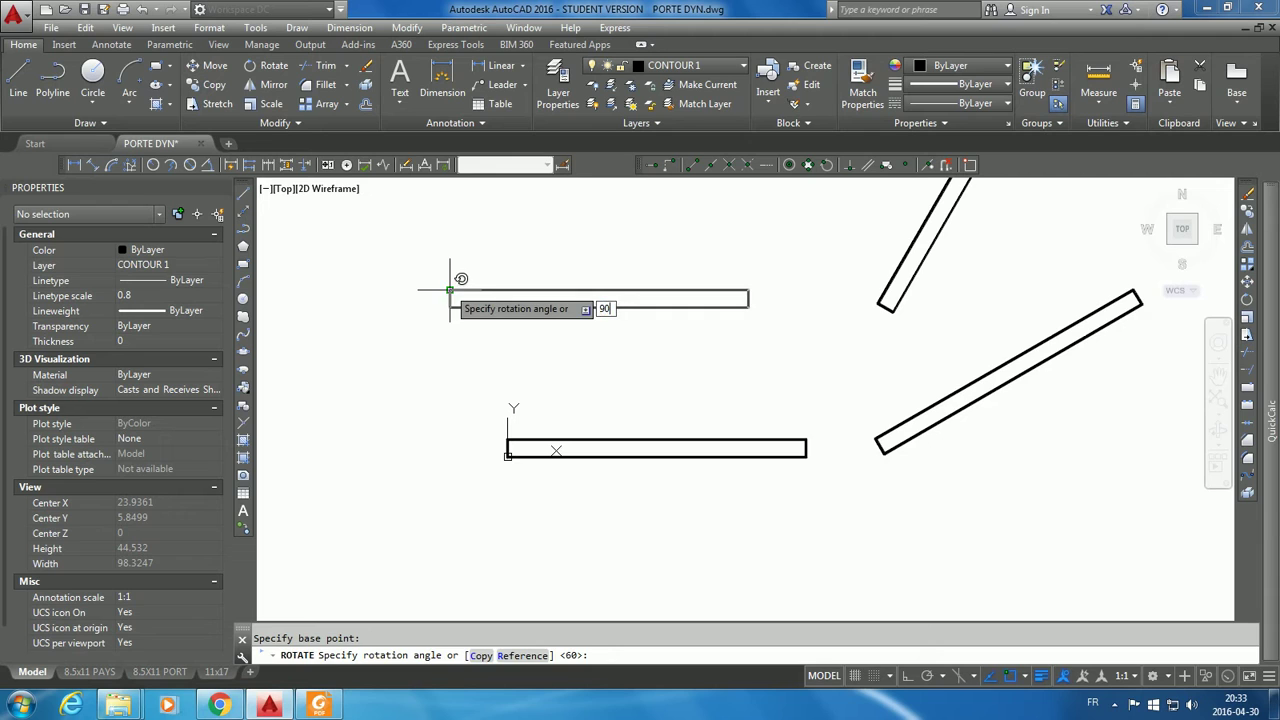
pyautogui.write('90')
pyautogui.press('Return')
# Step: Move the 30-degree rectangle by its pivot corner onto the upper-left corner of the original horizontal rectangle
pyautogui.click(990, 460)
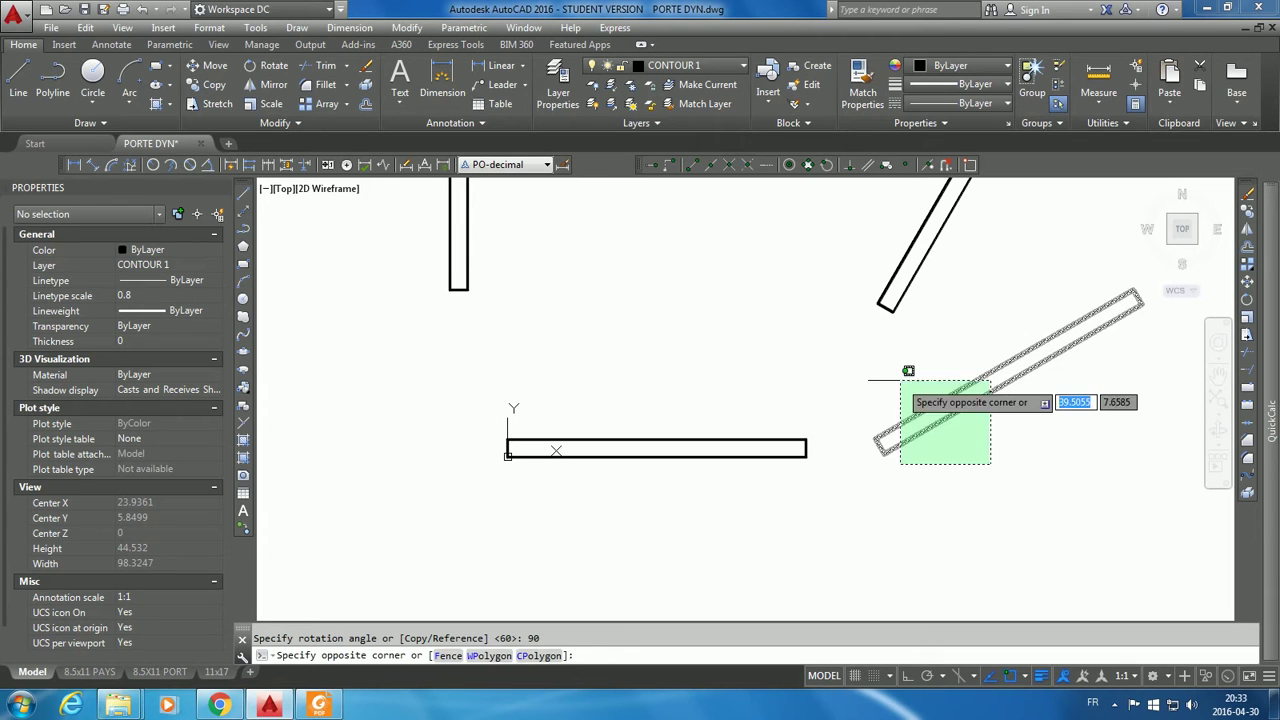
pyautogui.click(898, 386)
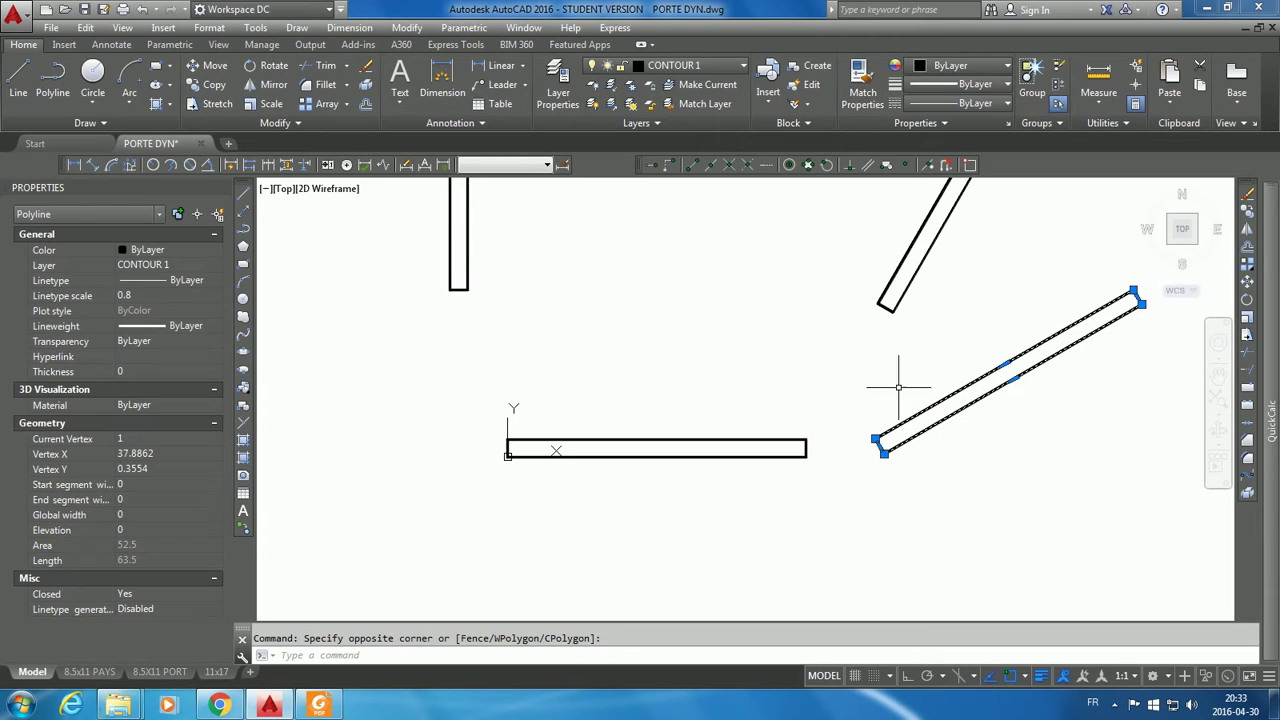
pyautogui.click(208, 66)
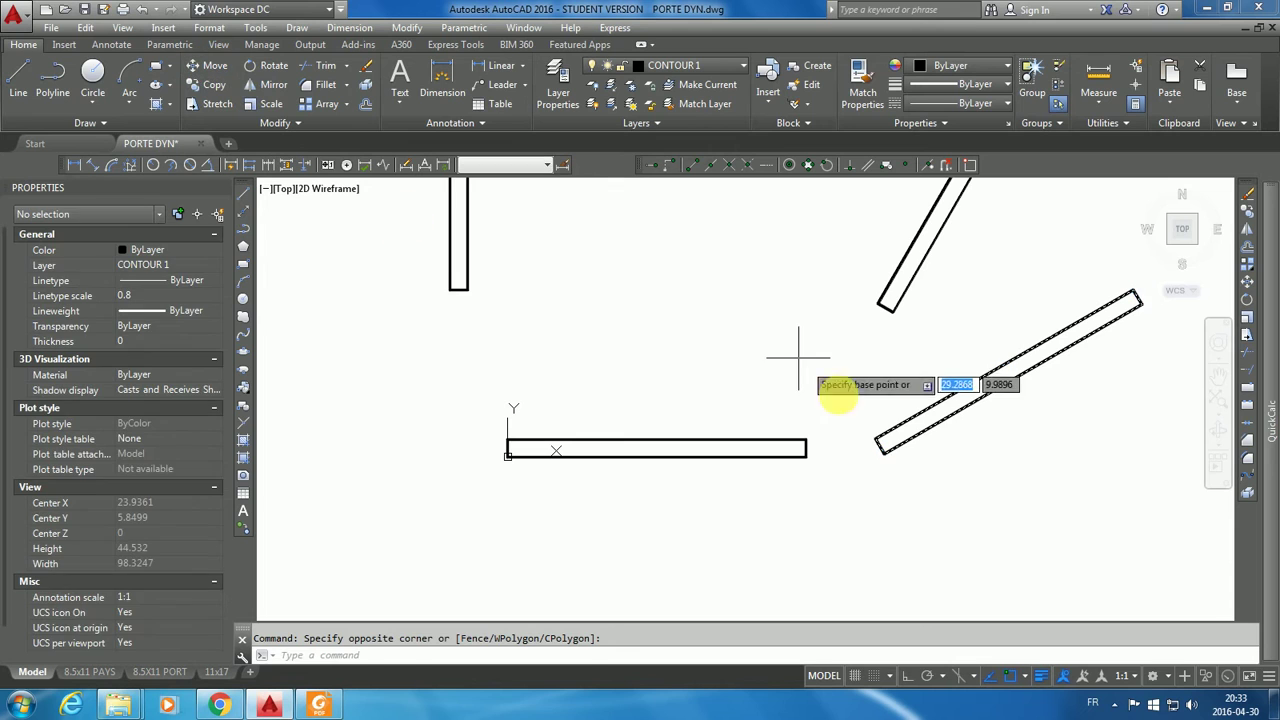
pyautogui.click(874, 439)
pyautogui.scroll(4, 523, 414)
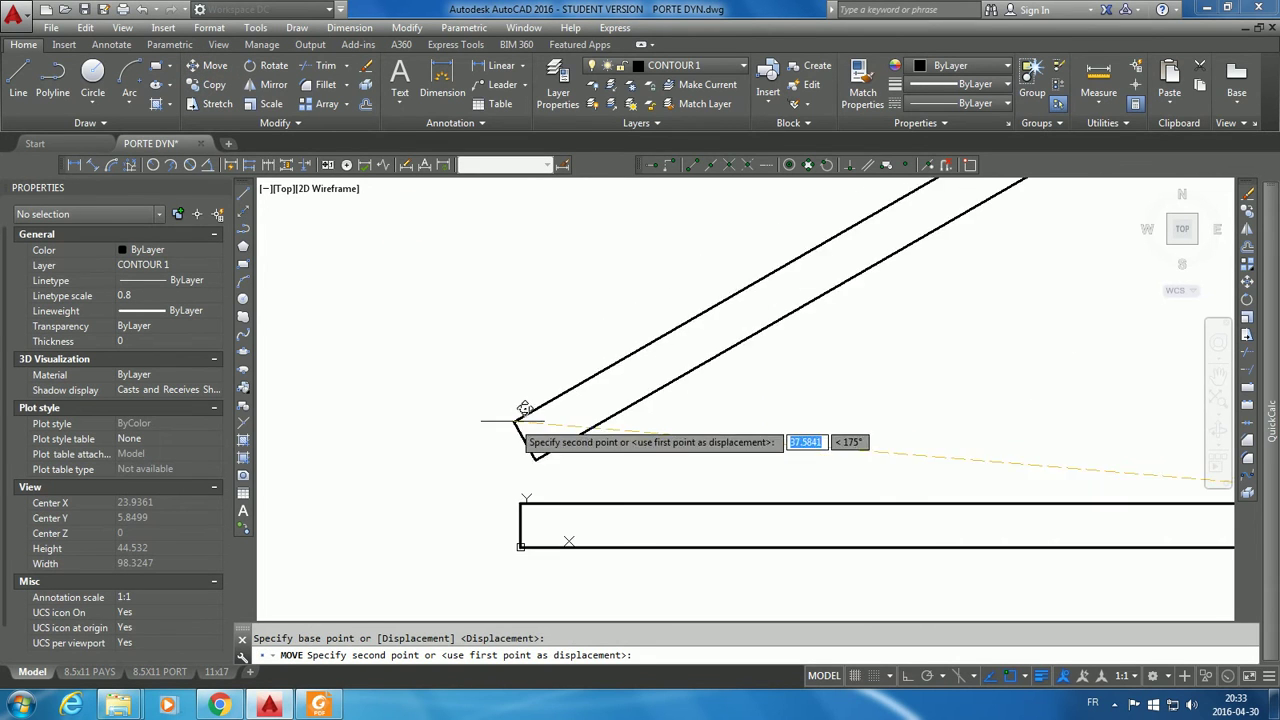
pyautogui.scroll(-2, 525, 497)
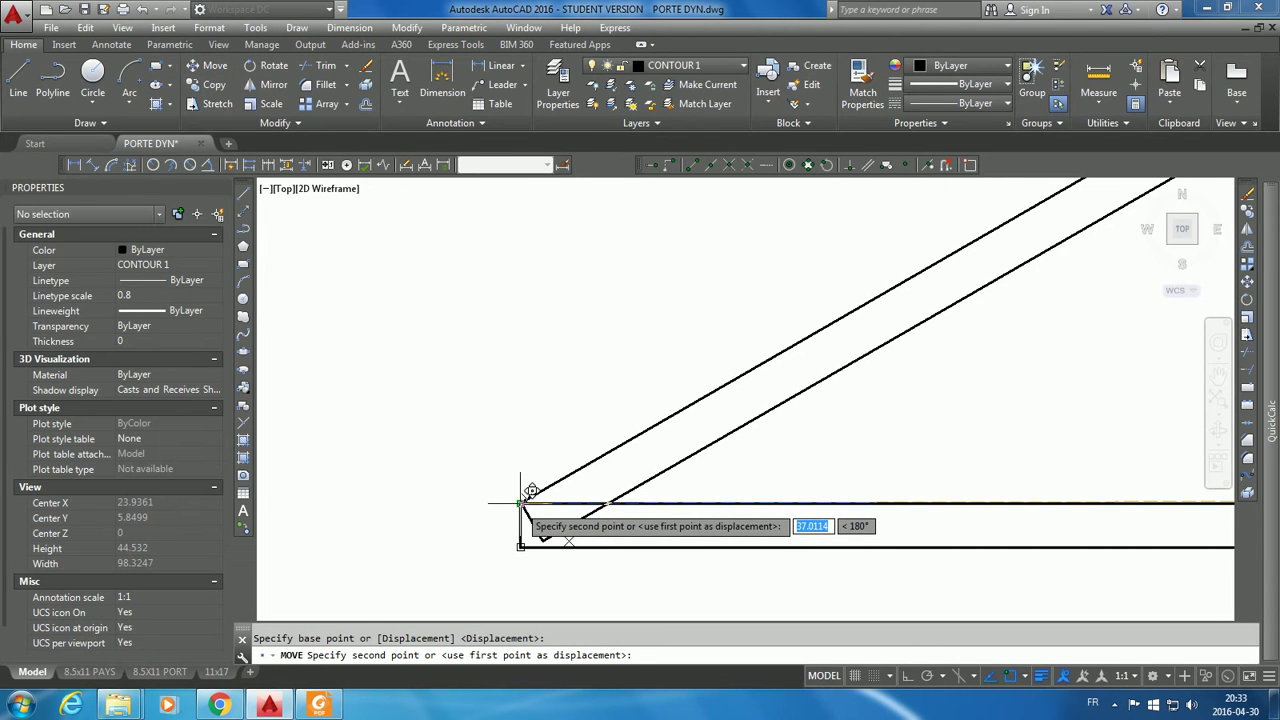
pyautogui.click(527, 494)
# Step: Move the 60-degree rectangle by its pivot corner onto the same upper-left corner of the horizontal rectangle
pyautogui.scroll(-6, 590, 430)
pyautogui.click(766, 330)
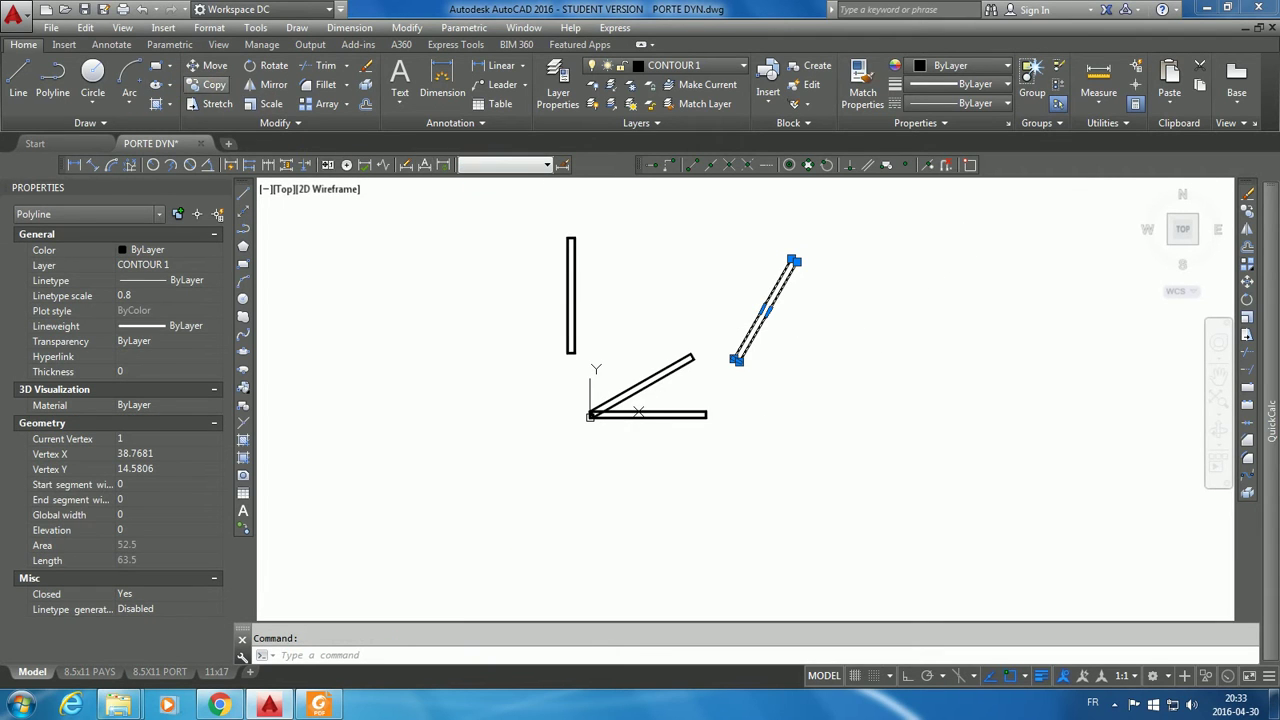
pyautogui.click(207, 65)
pyautogui.scroll(3, 557, 366)
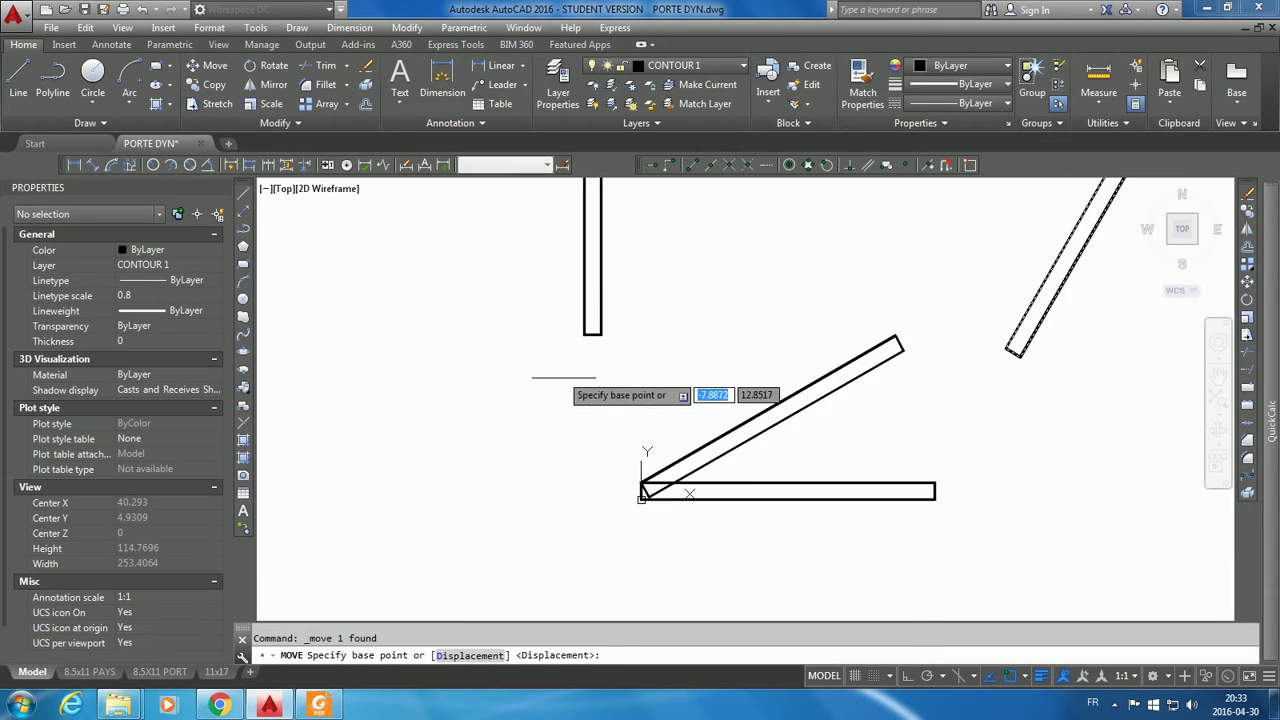
pyautogui.click(1007, 349)
pyautogui.scroll(3, 760, 455)
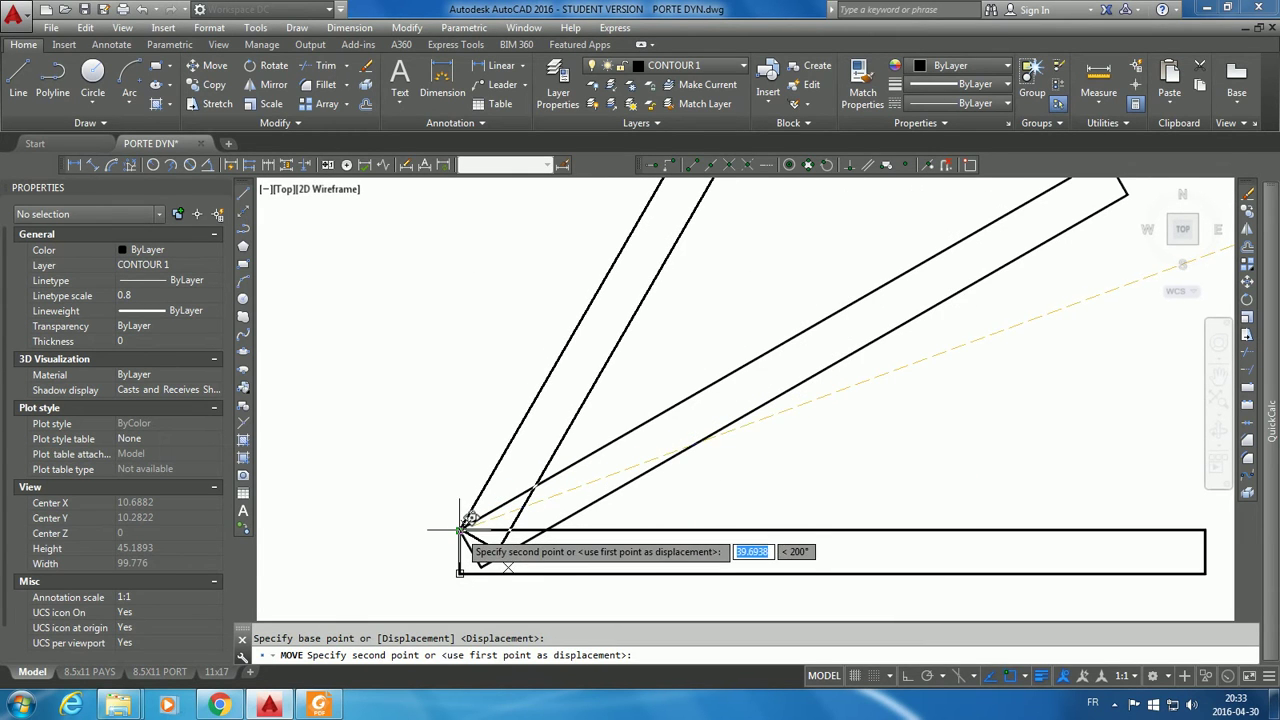
pyautogui.click(462, 527)
# Step: Move the vertical rectangle by its lower-left corner onto the shared upper-left corner of the horizontal rectangle
pyautogui.scroll(-5, 495, 385)
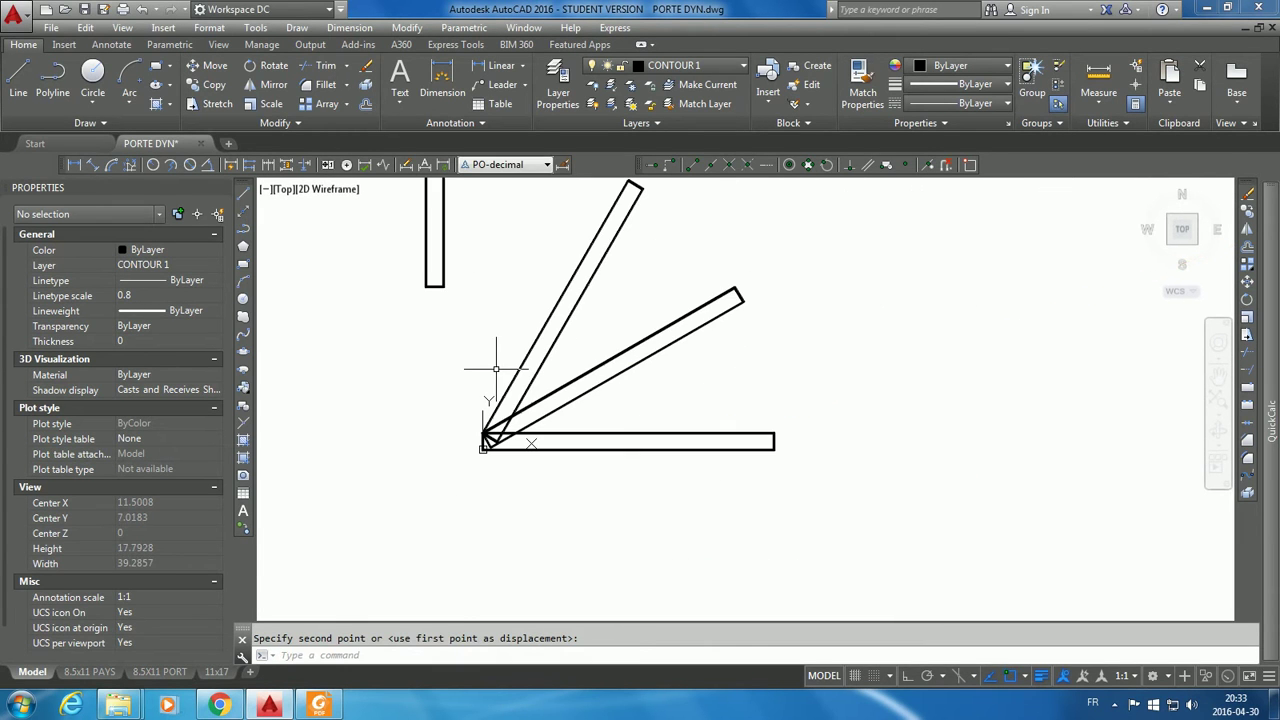
pyautogui.click(446, 269)
pyautogui.click(444, 270)
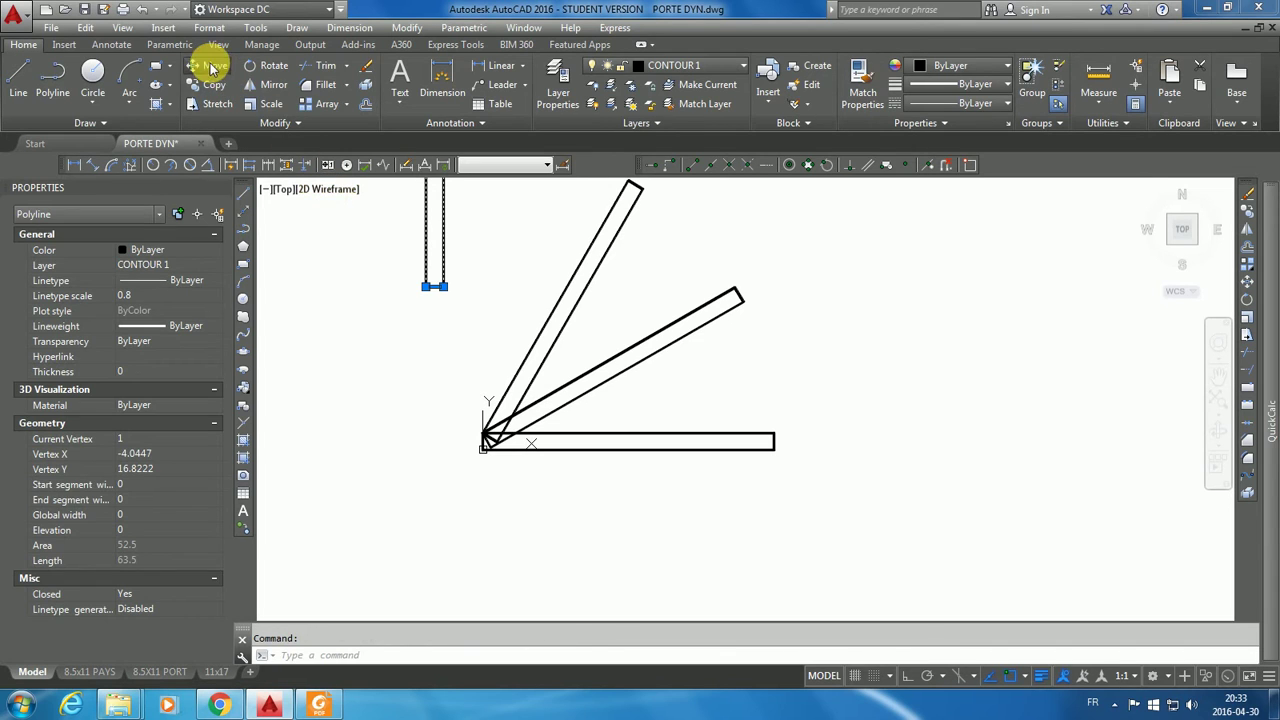
pyautogui.click(212, 67)
pyautogui.click(427, 287)
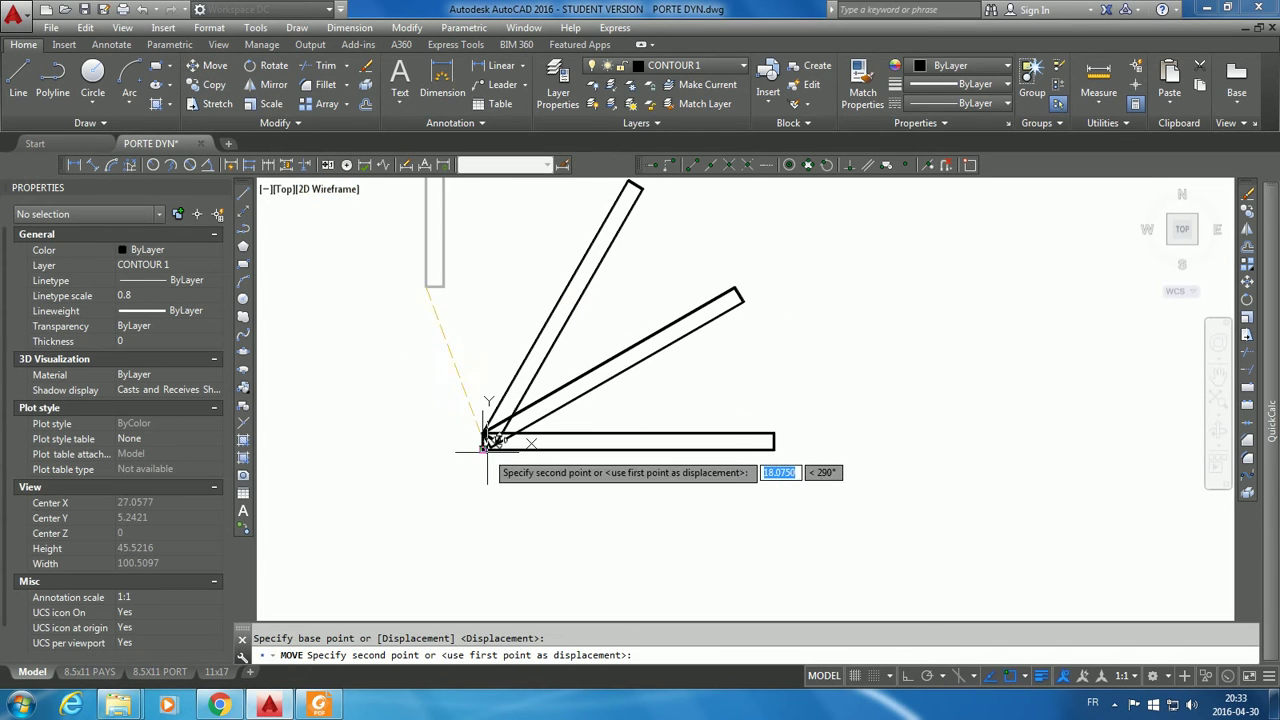
pyautogui.scroll(6, 487, 440)
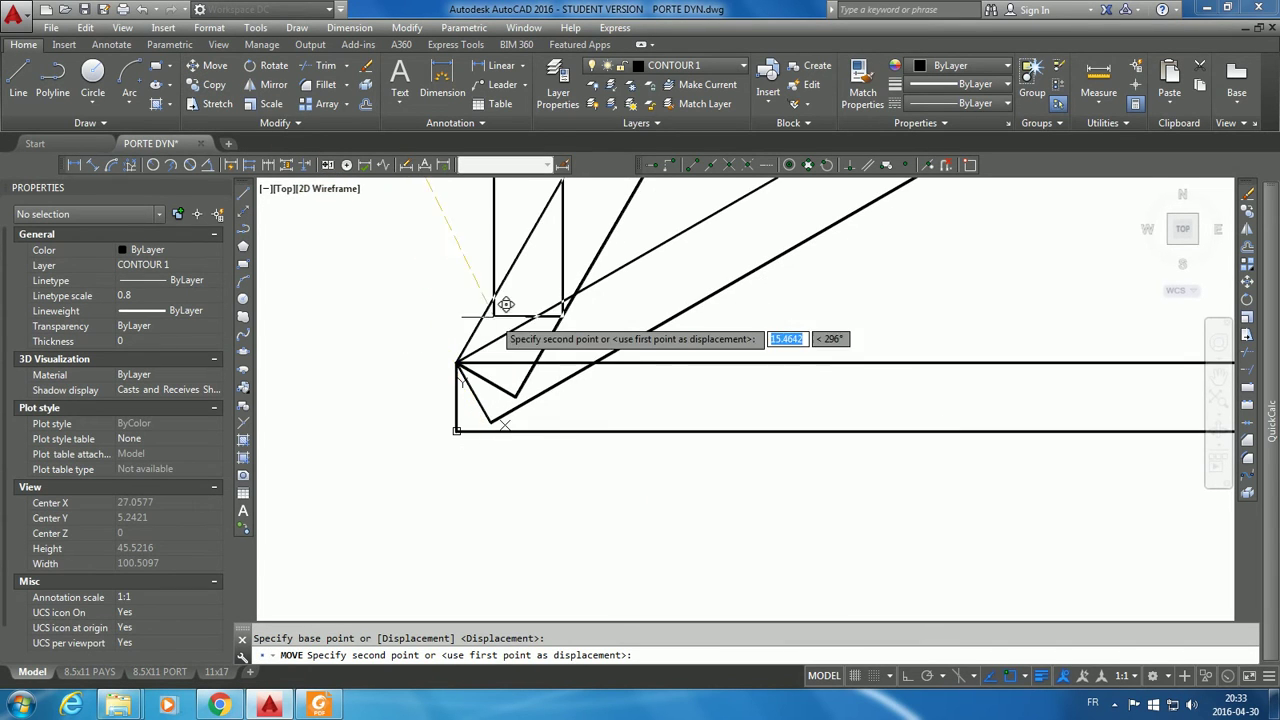
pyautogui.click(458, 362)
pyautogui.scroll(-3, 731, 335)
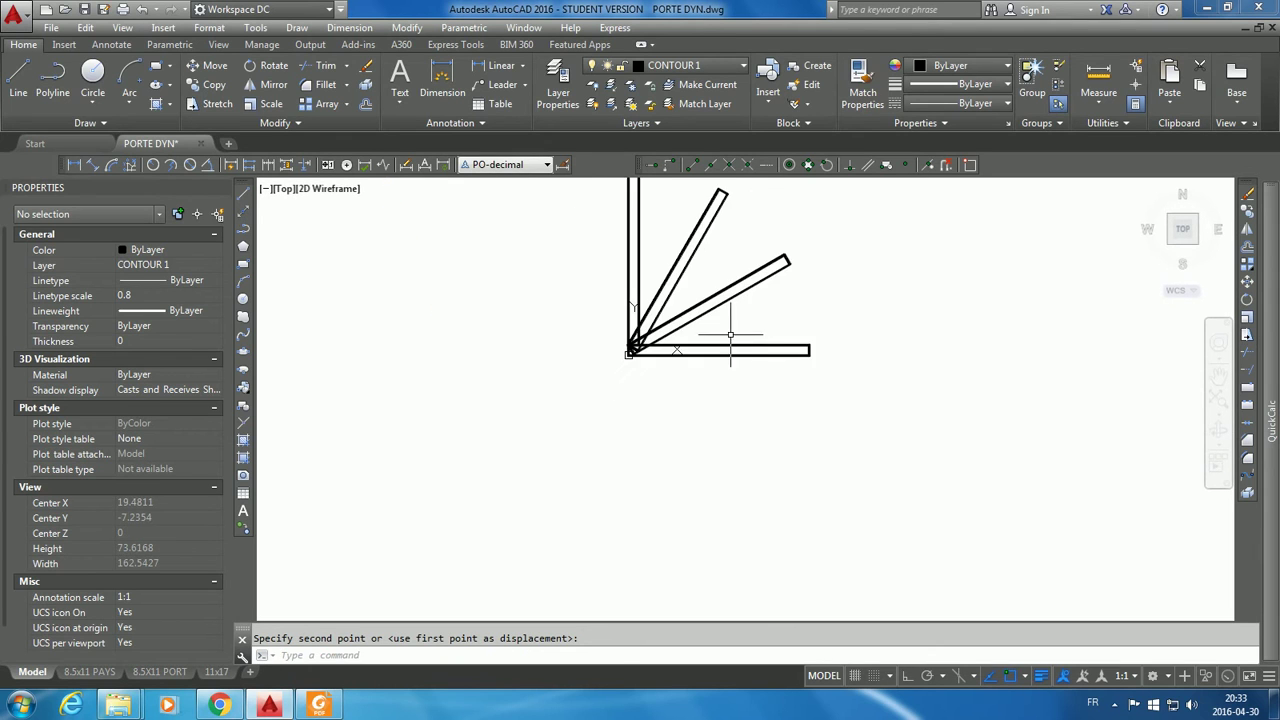
pyautogui.moveTo(731, 335); pyautogui.dragTo(699, 488, button='middle')
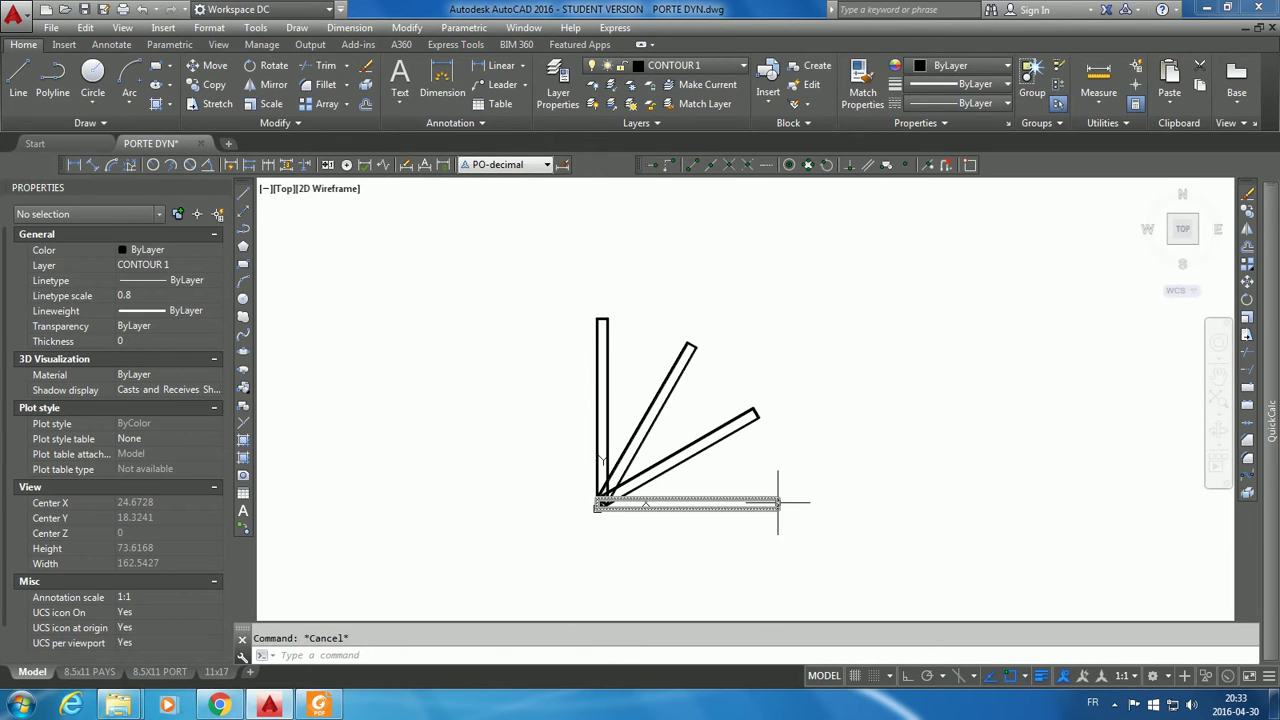
pyautogui.scroll(10, 600, 498)
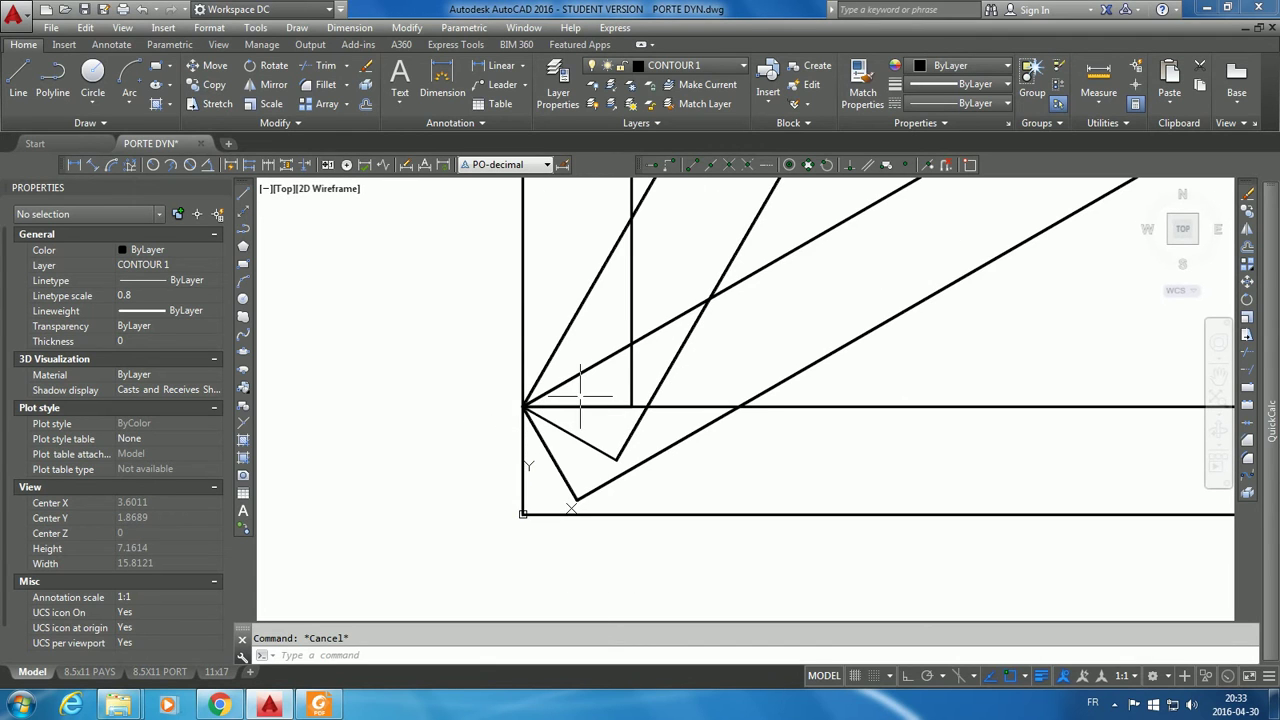
pyautogui.scroll(-8, 570, 360)
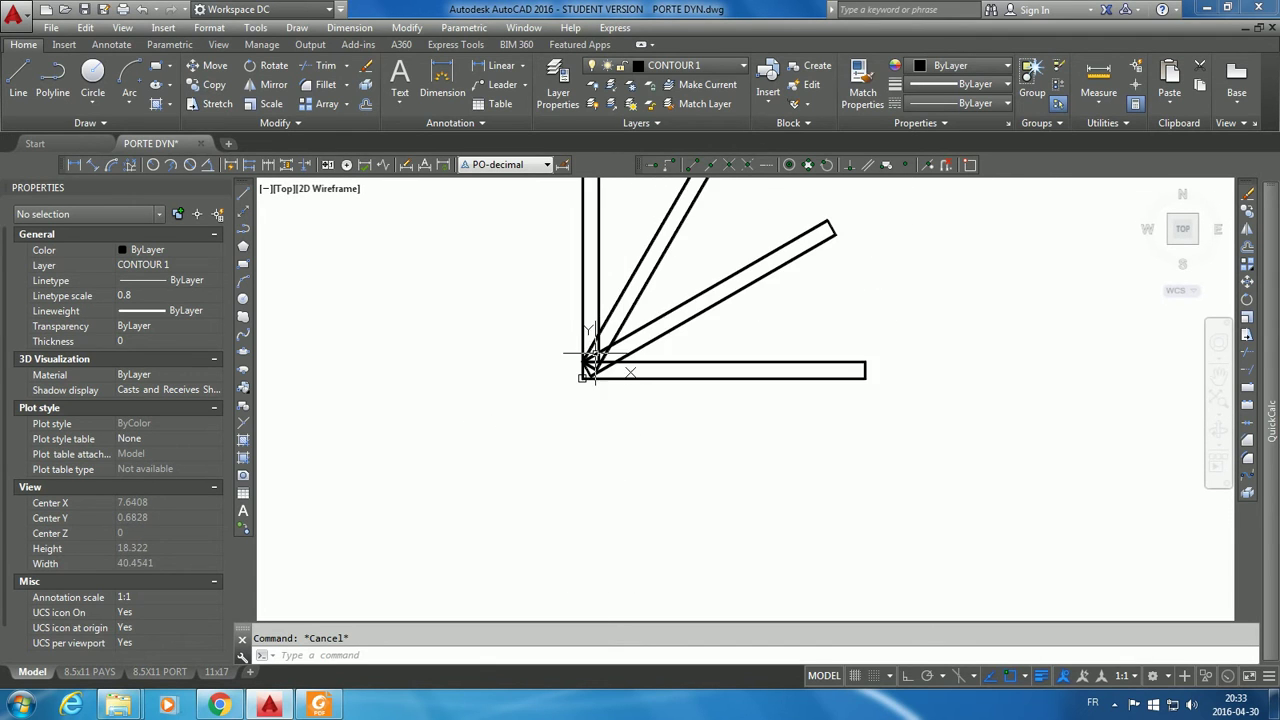
pyautogui.moveTo(545, 413); pyautogui.dragTo(651, 442, button='middle')
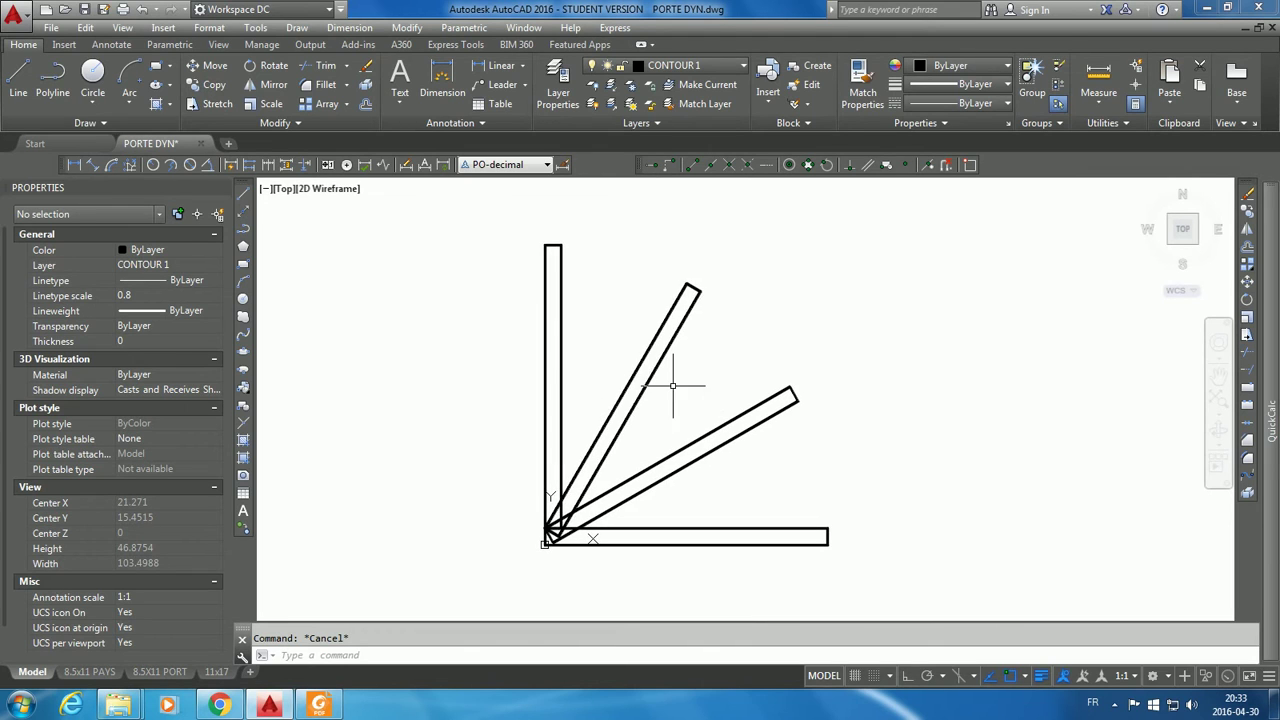
# Step: Draw a Center, Start, End arc centred on the hinge corner, from the horizontal rectangle's upper-right corner to the 30-degree rectangle's lower outer corner
pyautogui.click(125, 105)
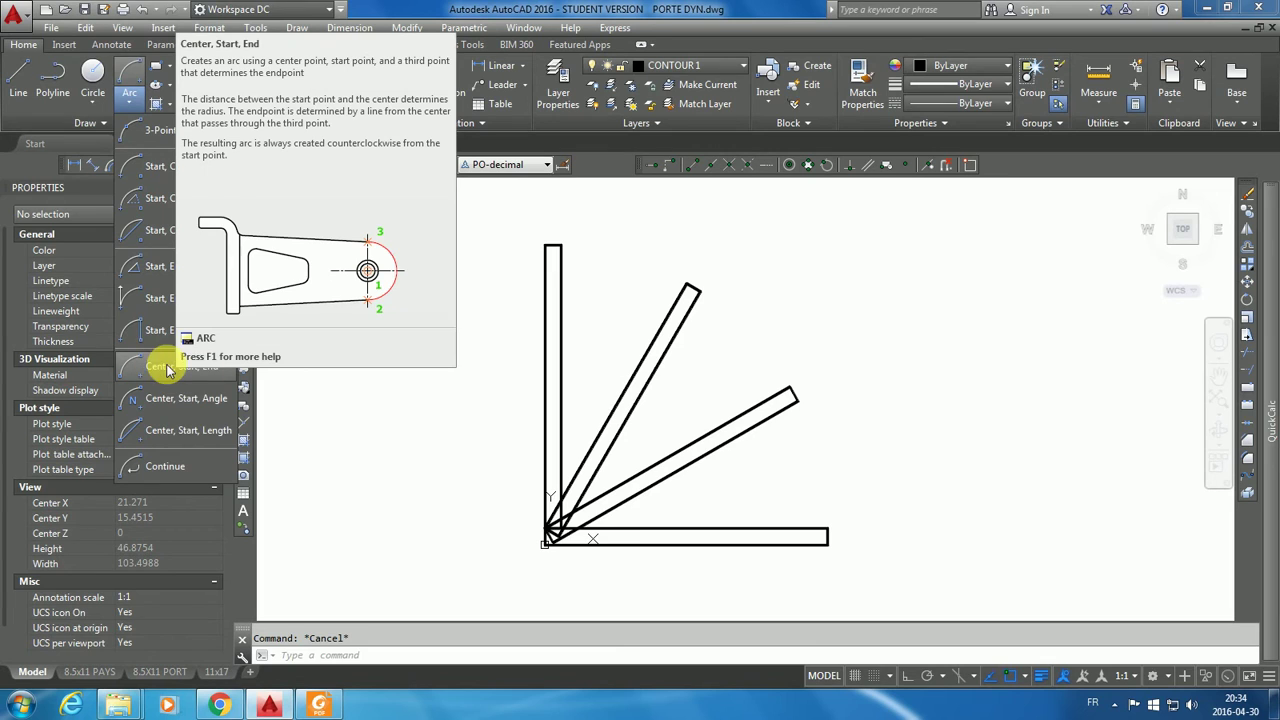
pyautogui.click(152, 371)
pyautogui.scroll(4, 610, 551)
pyautogui.scroll(-3, 610, 551)
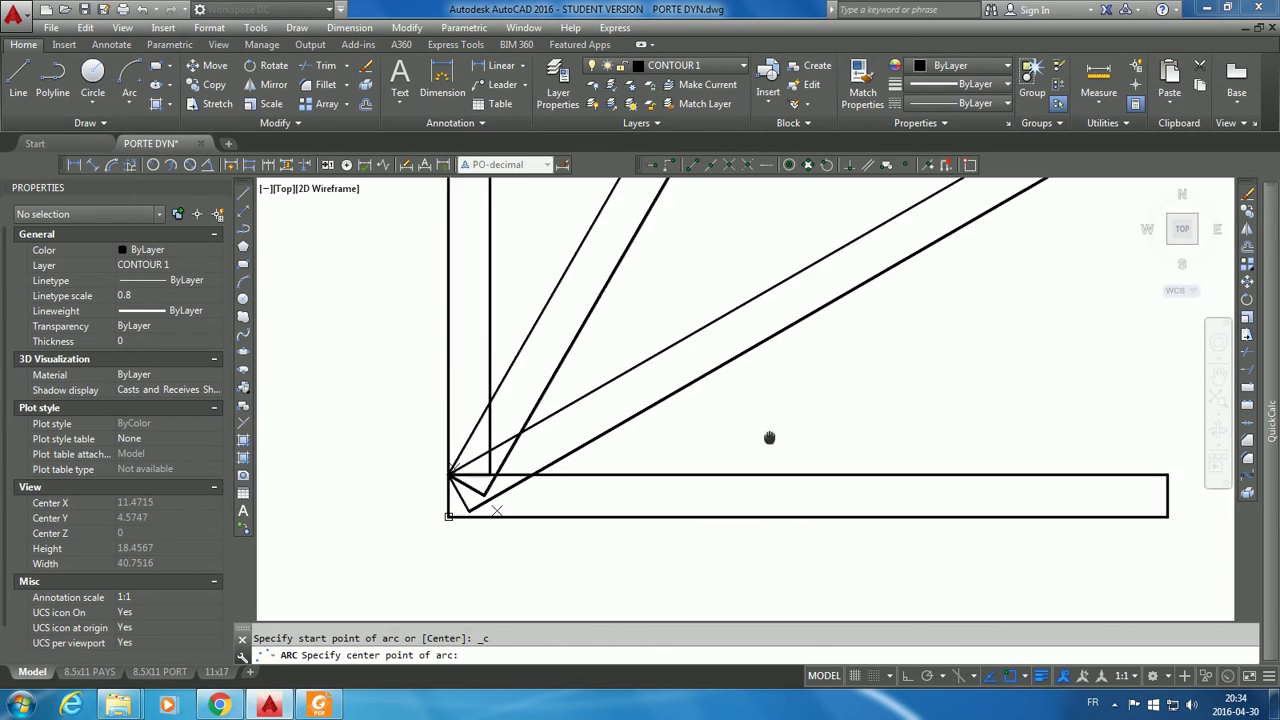
pyautogui.click(444, 483)
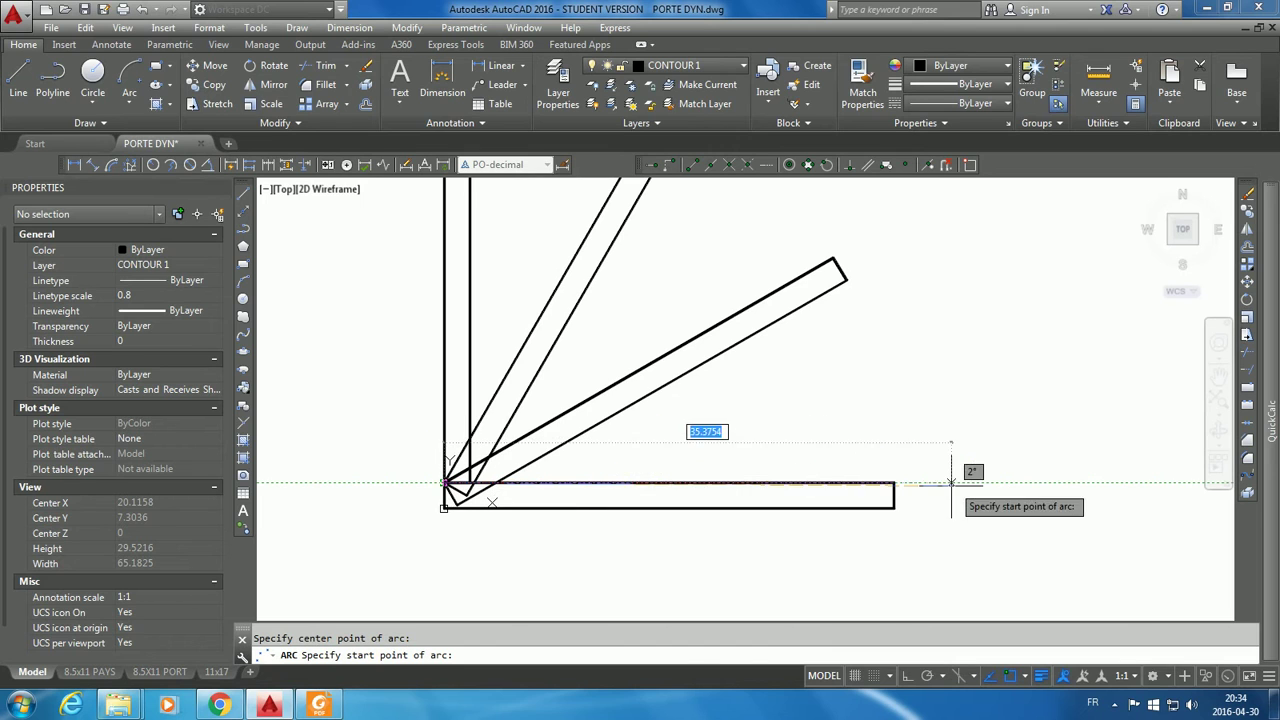
pyautogui.click(893, 483)
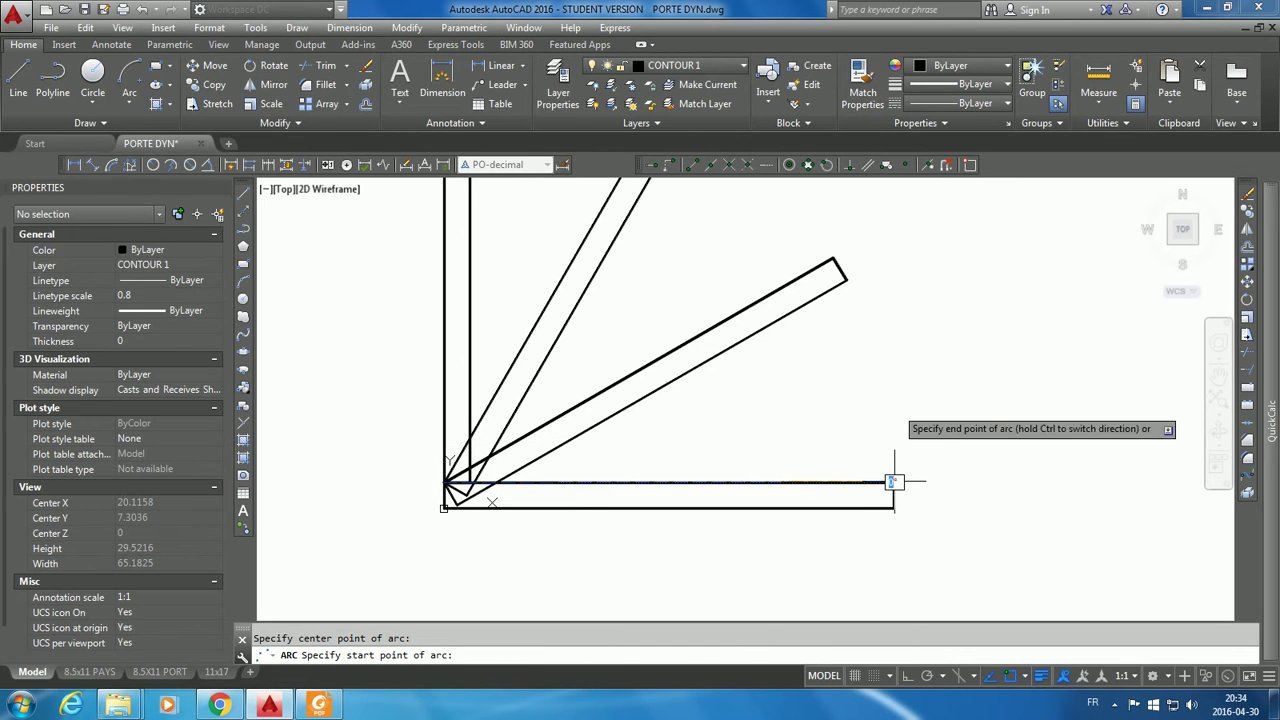
pyautogui.click(849, 286)
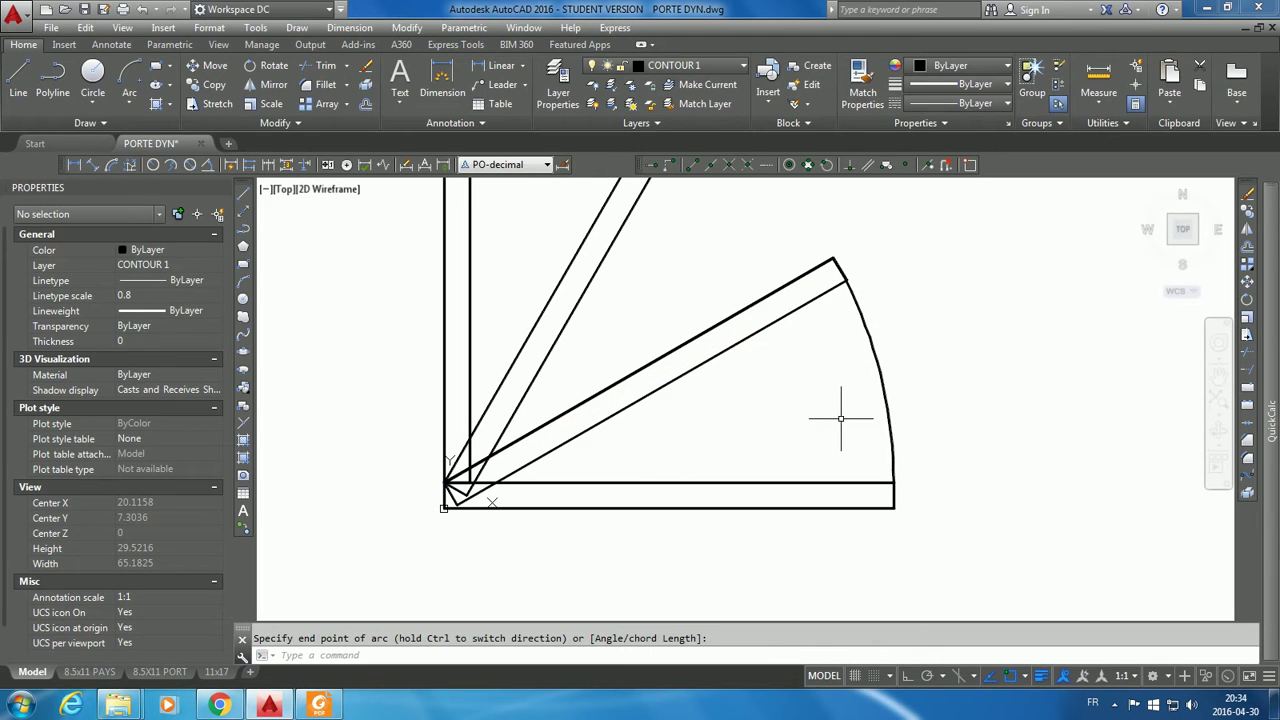
# Step: Draw a second arc about the hinge corner, from the horizontal rectangle's upper-right corner to the 60-degree rectangle's lower outer corner
pyautogui.click(125, 72)
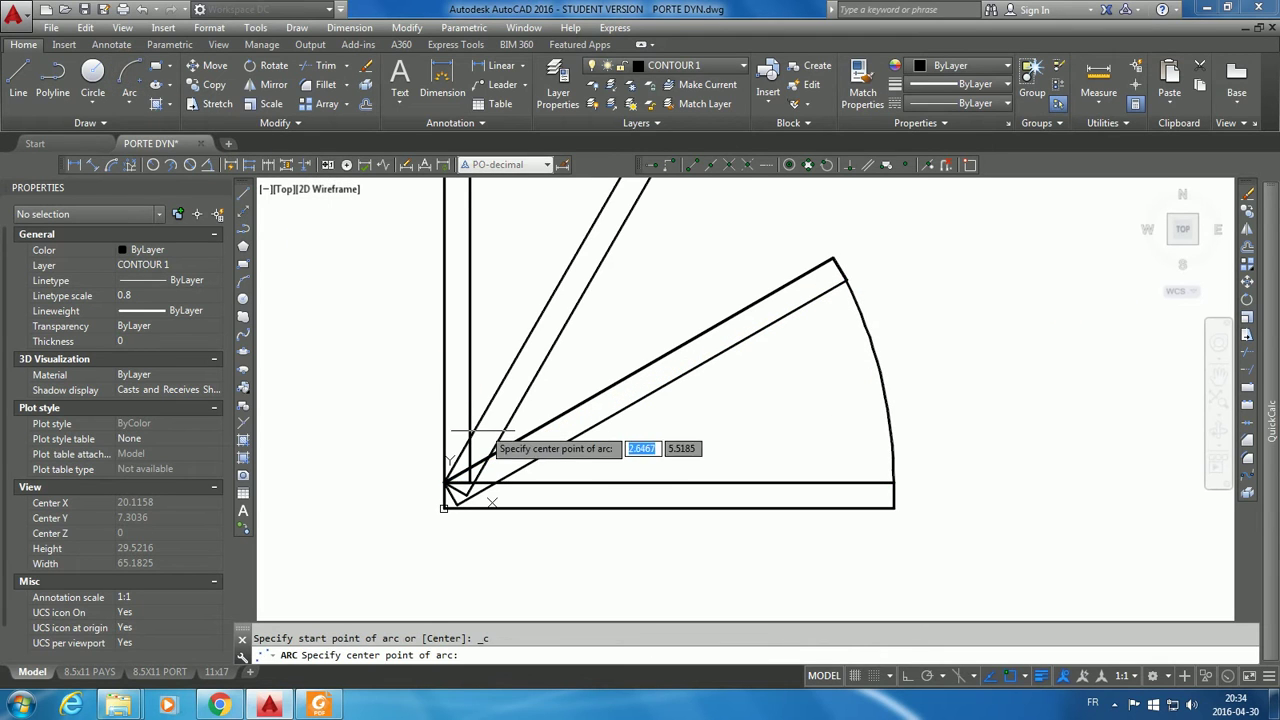
pyautogui.click(446, 482)
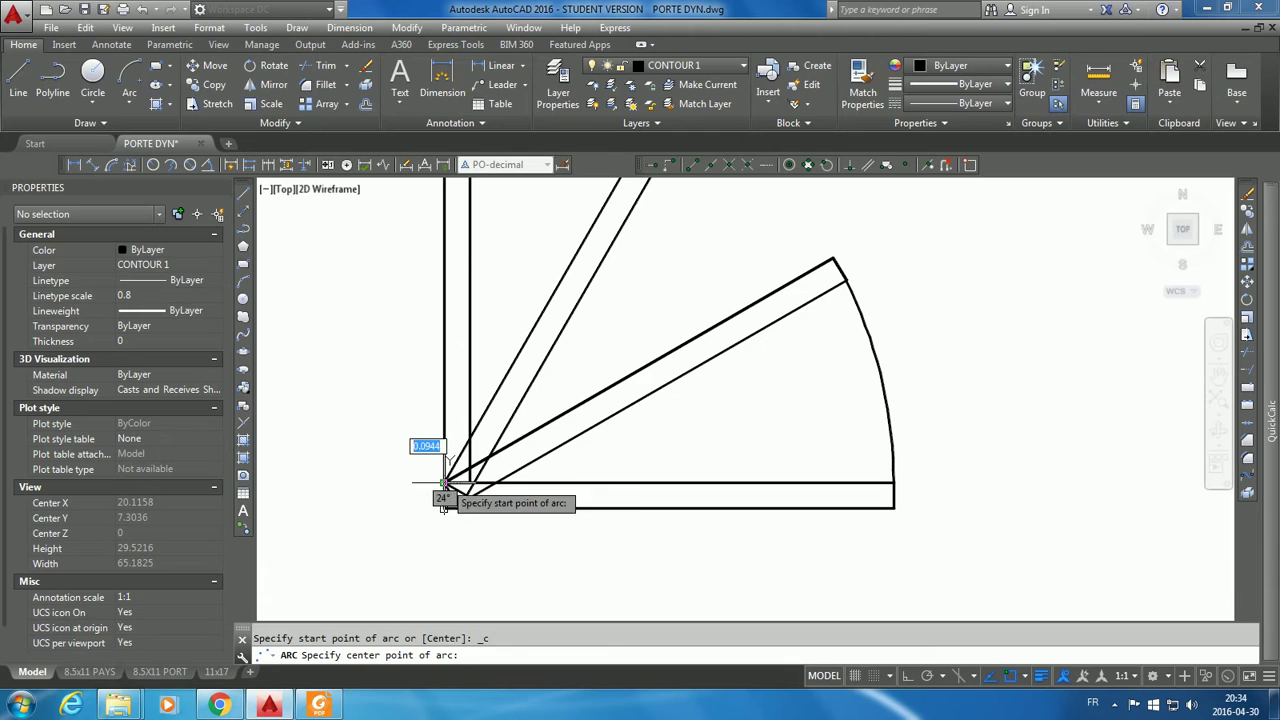
pyautogui.click(893, 481)
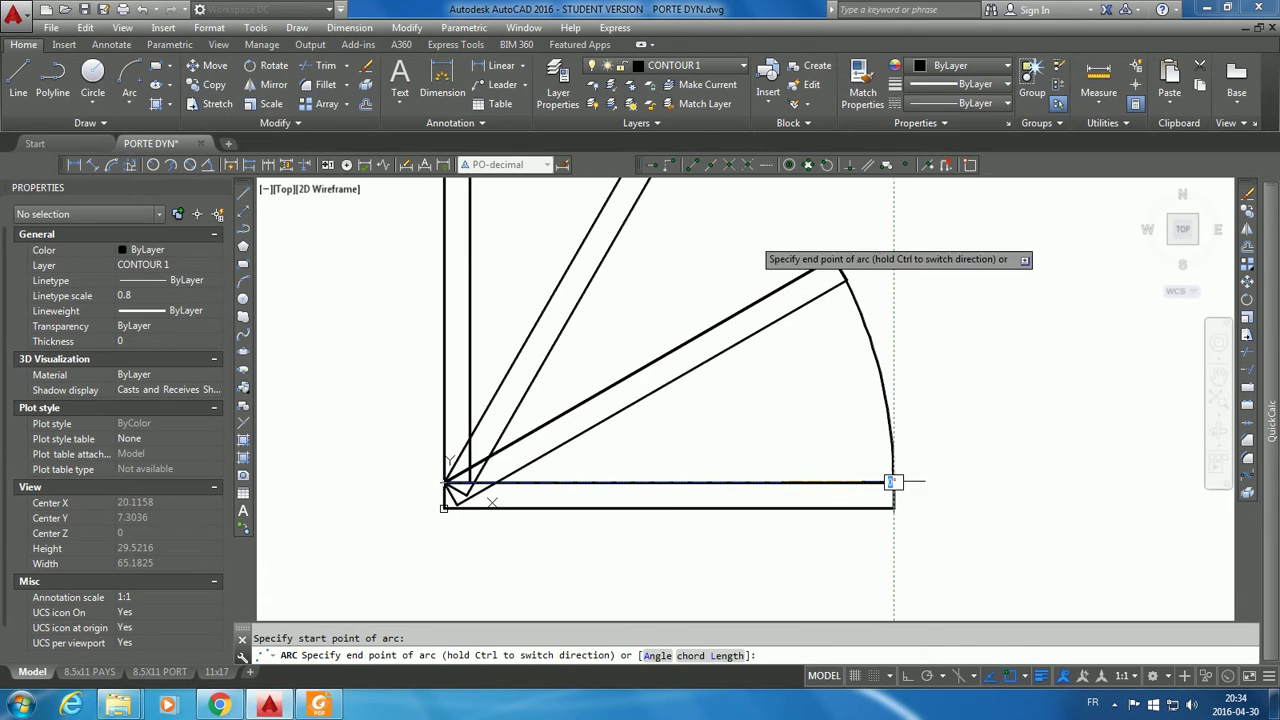
pyautogui.moveTo(723, 241); pyautogui.dragTo(761, 384, button='middle')
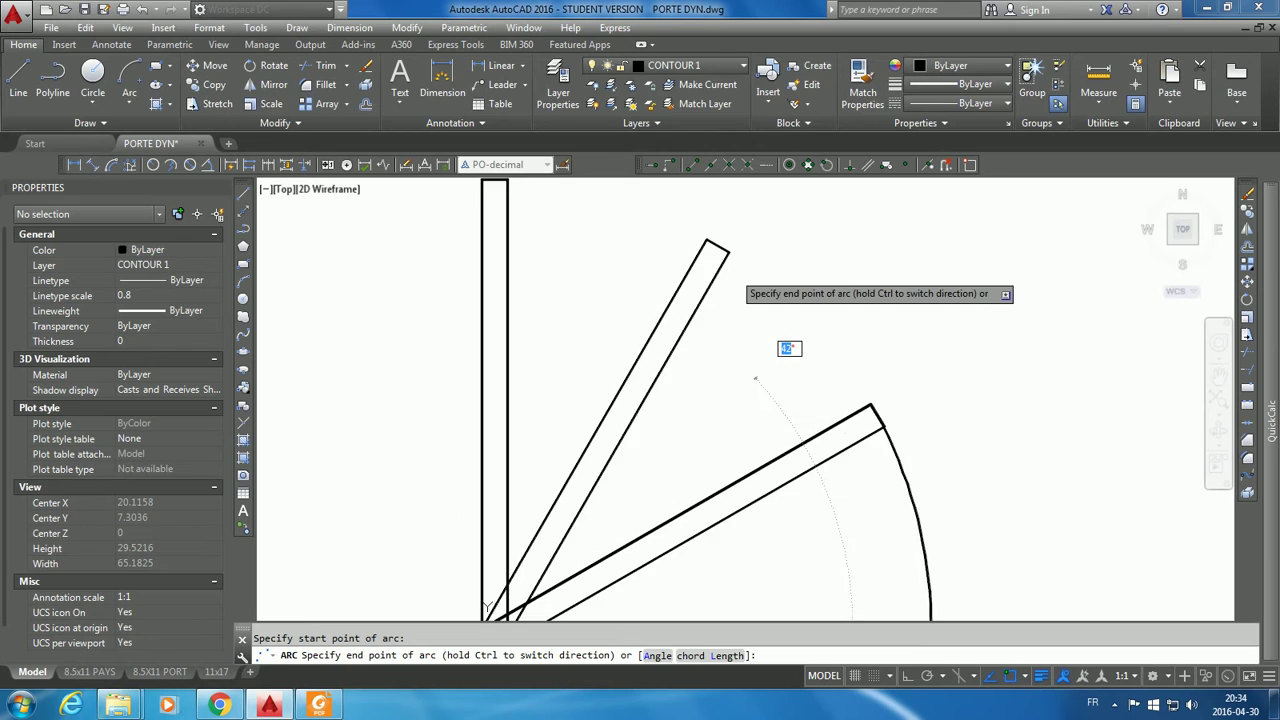
pyautogui.click(729, 248)
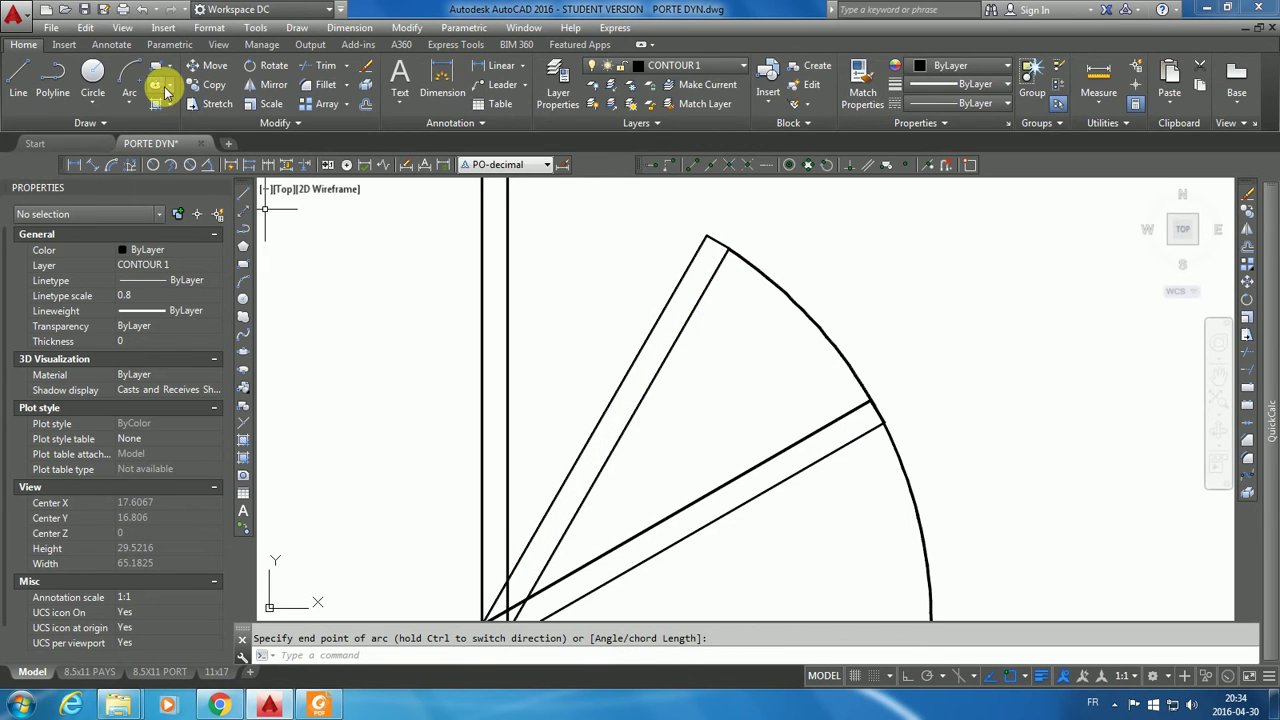
# Step: Draw a third arc about the hinge corner, from the horizontal rectangle's upper-right corner to the vertical rectangle's upper-right corner
pyautogui.scroll(-2, 389, 326)
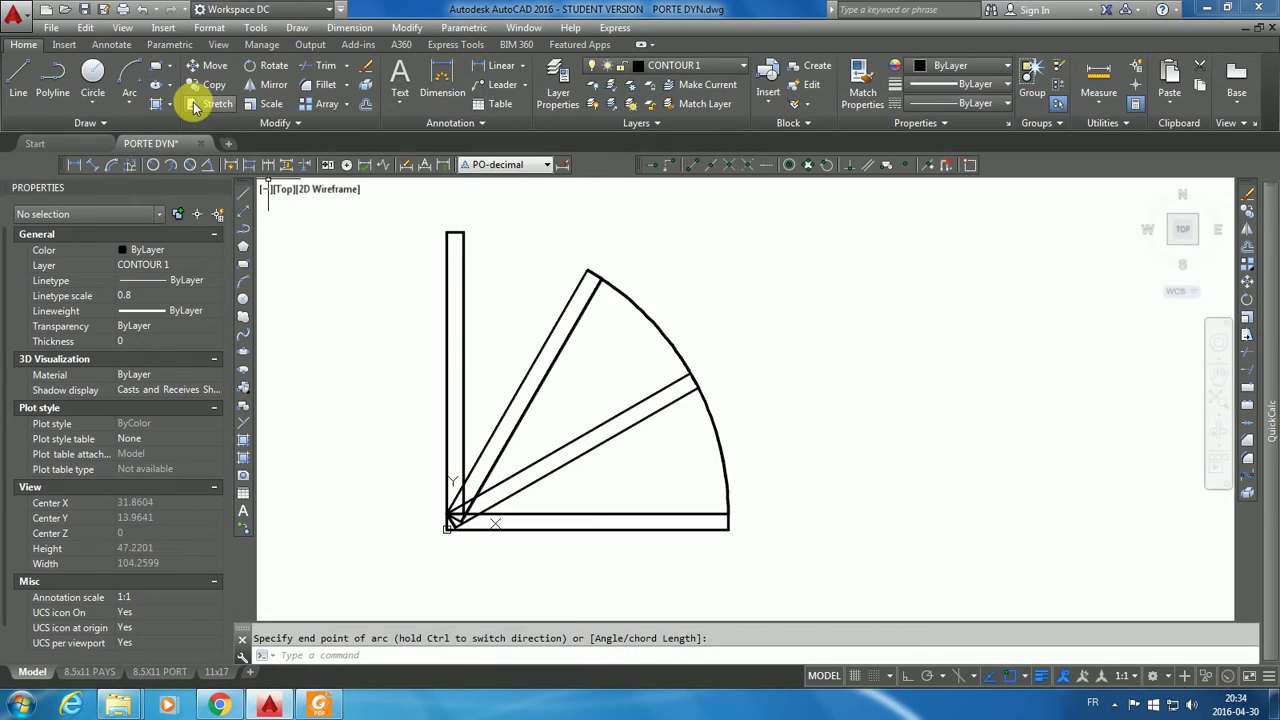
pyautogui.click(129, 78)
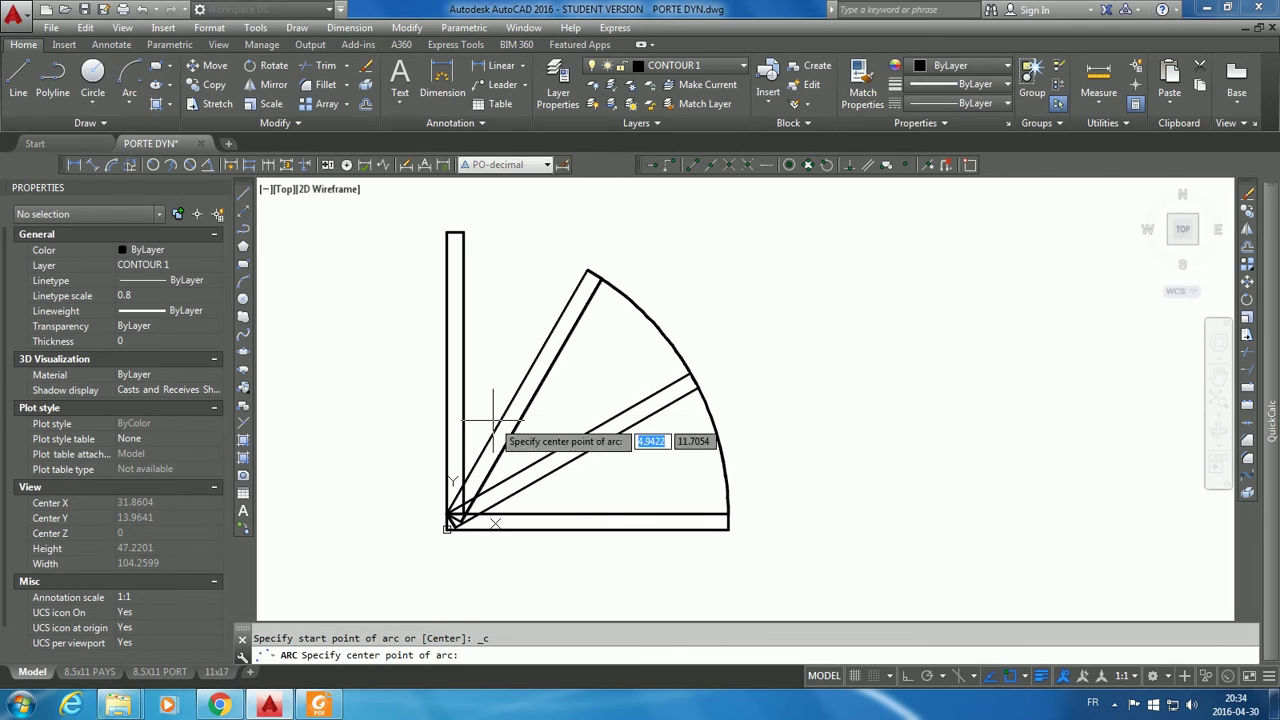
pyautogui.click(451, 516)
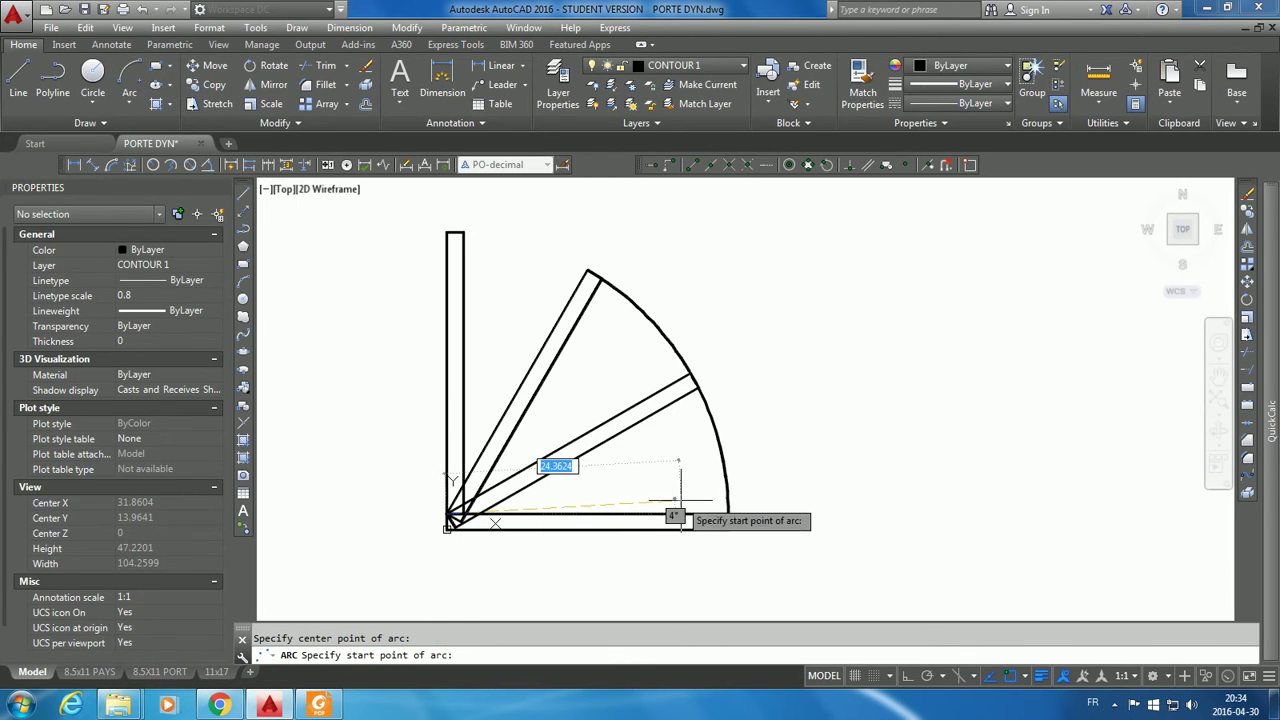
pyautogui.click(728, 514)
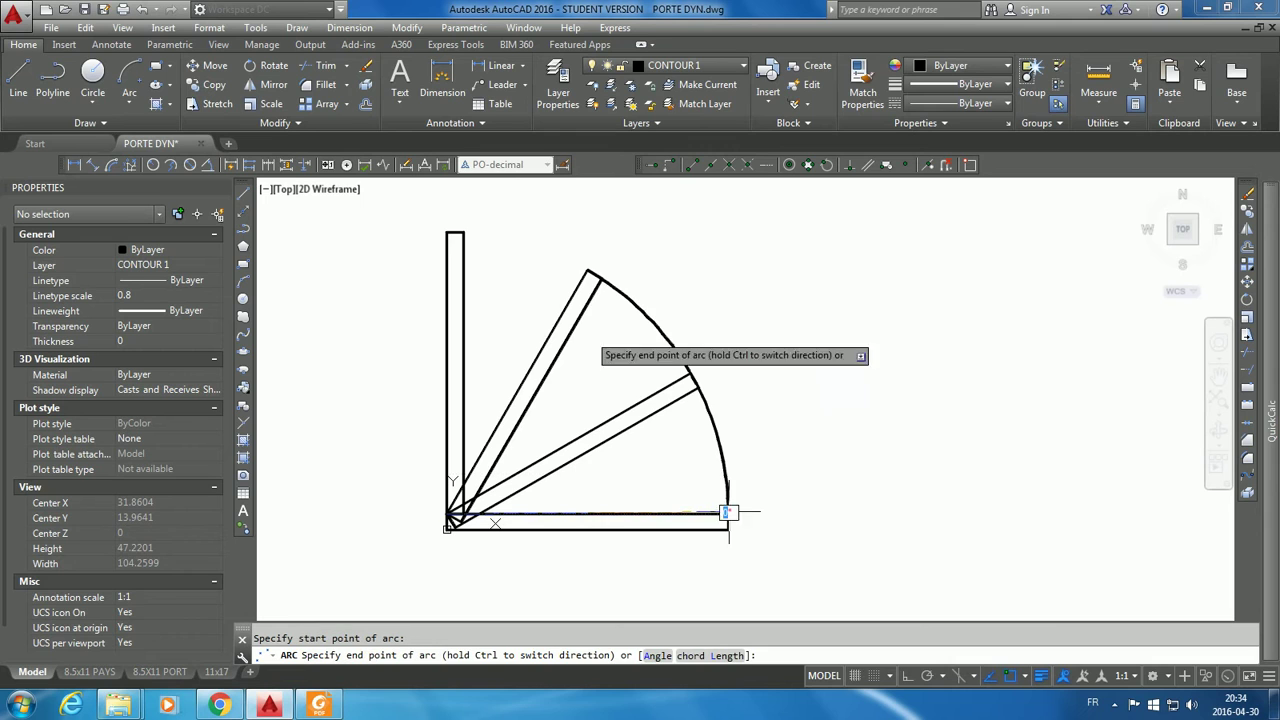
pyautogui.click(464, 231)
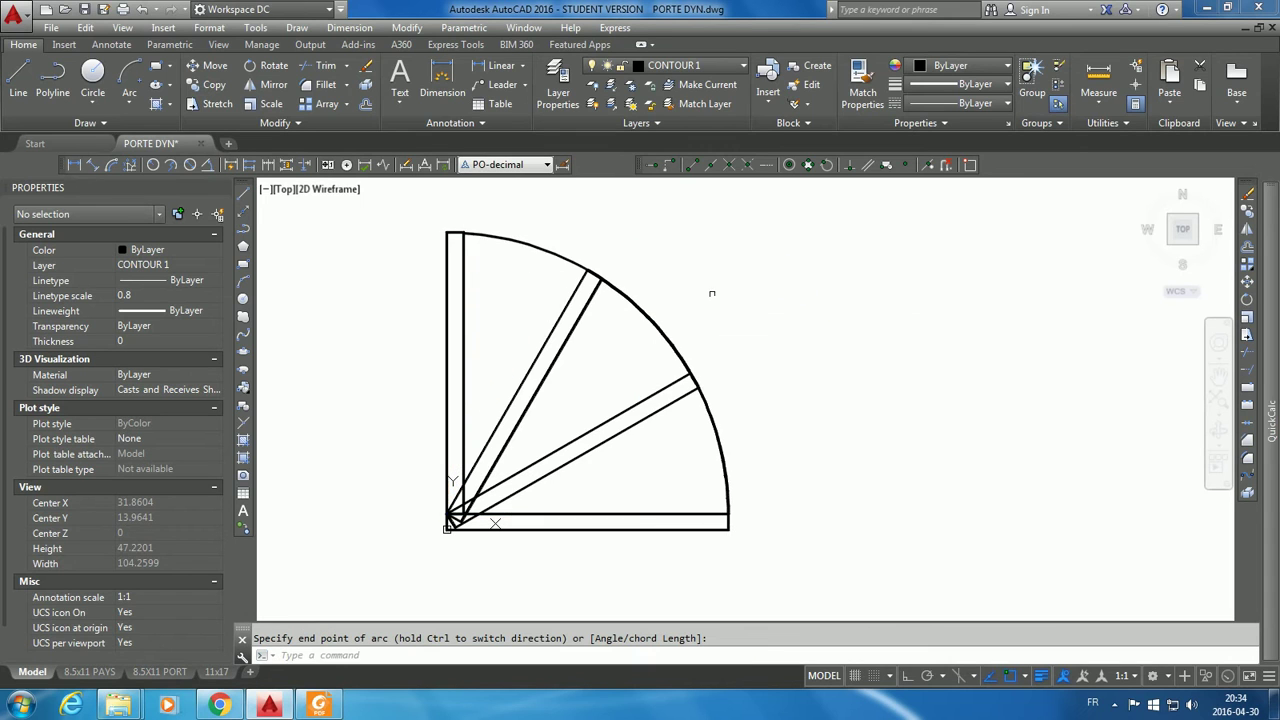
# Step: Draw a vertical line 5 units long straight down from the shared hinge corner
pyautogui.scroll(-2, 894, 400)
pyautogui.moveTo(894, 400)
pyautogui.mouseDown(button='middle')
pyautogui.moveTo(900, 429)
pyautogui.moveTo(987, 445)
pyautogui.mouseUp(button='middle')
pyautogui.scroll(2, 894, 449)
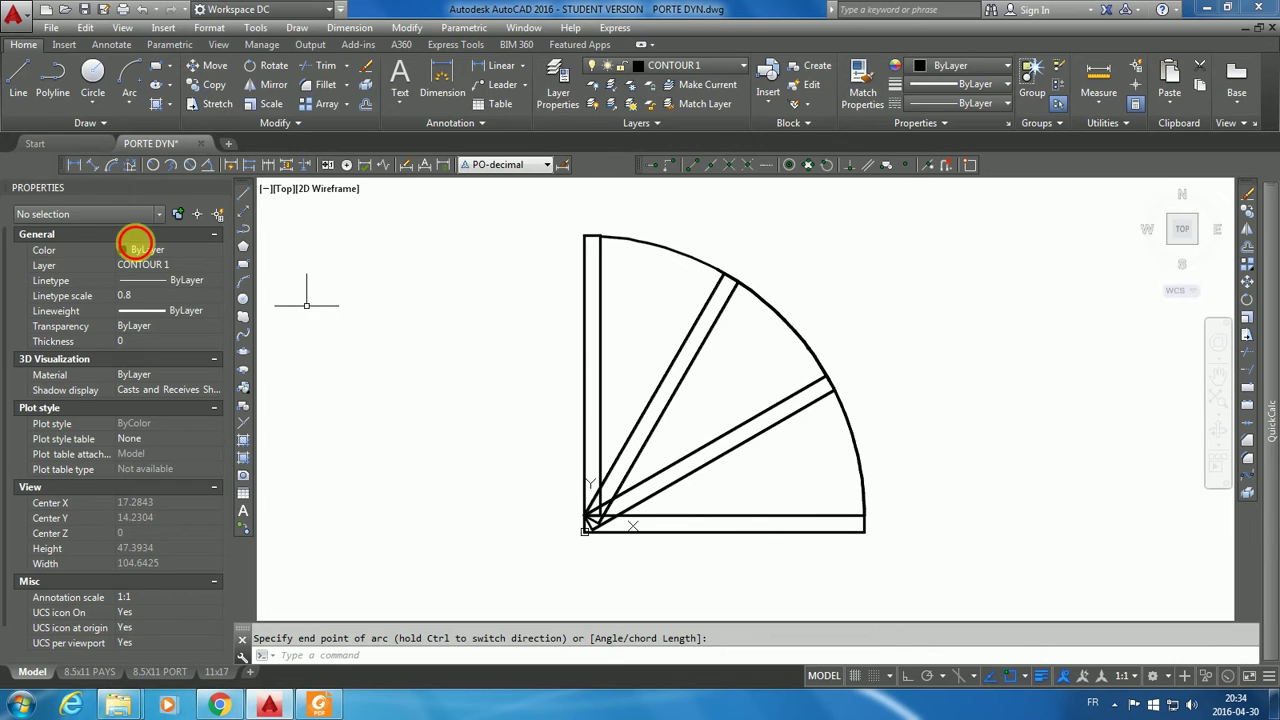
pyautogui.click(18, 80)
pyautogui.scroll(2, 603, 563)
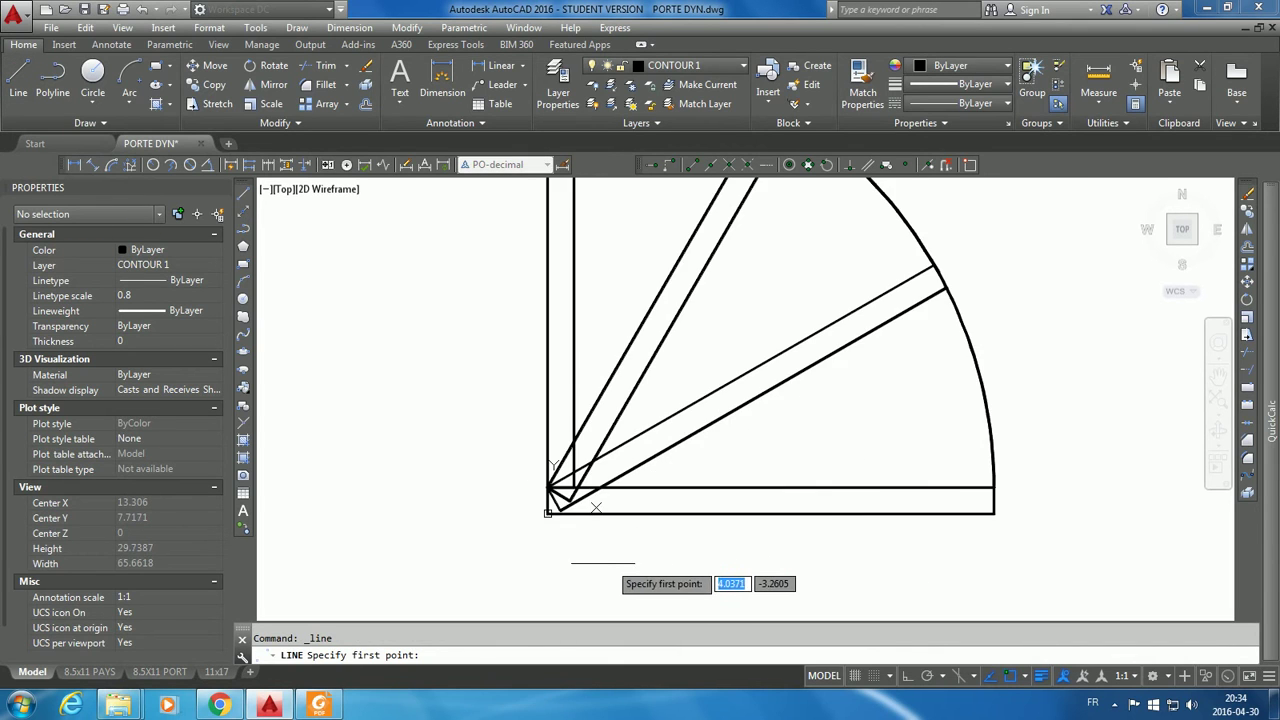
pyautogui.scroll(2, 603, 563)
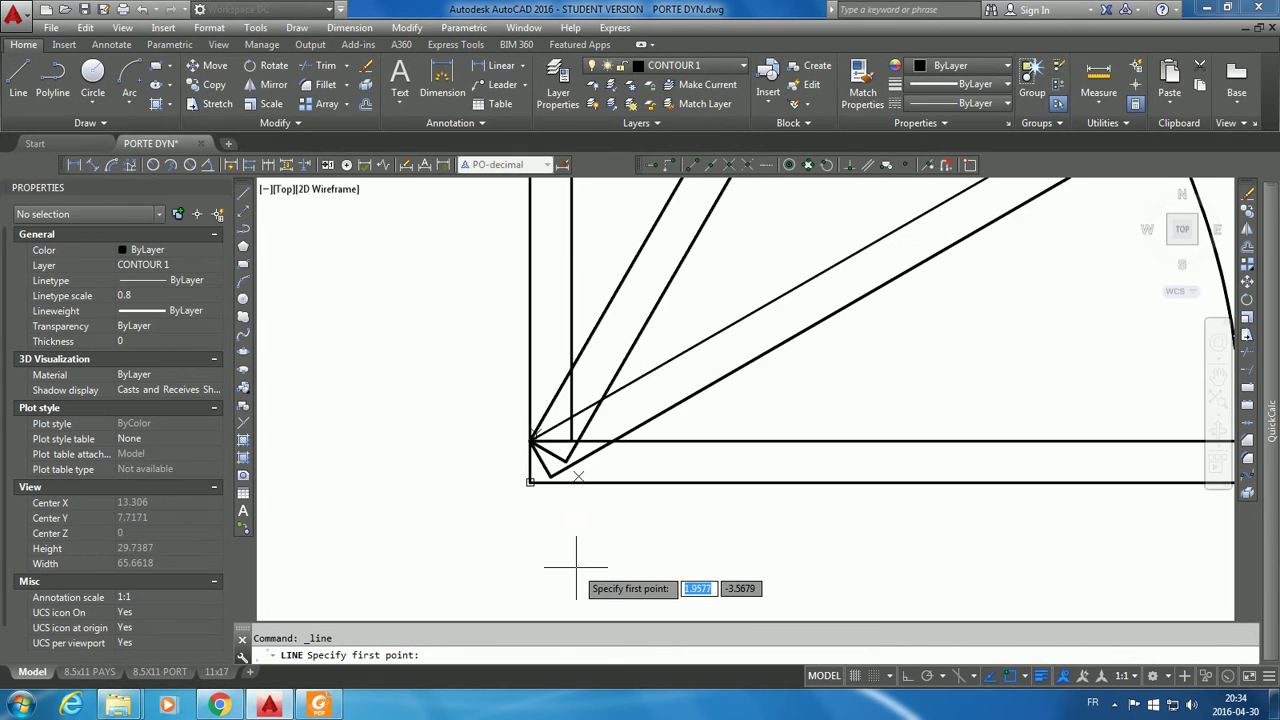
pyautogui.click(530, 438)
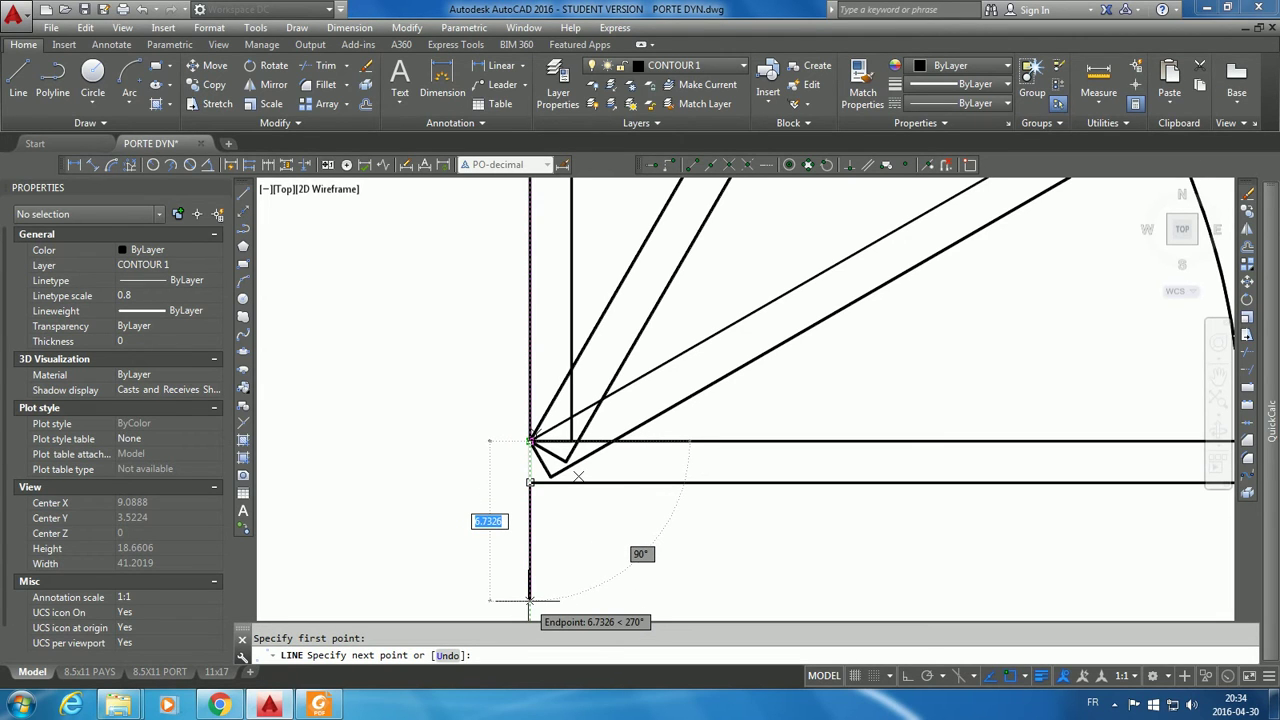
pyautogui.write('5')
pyautogui.press('Return')
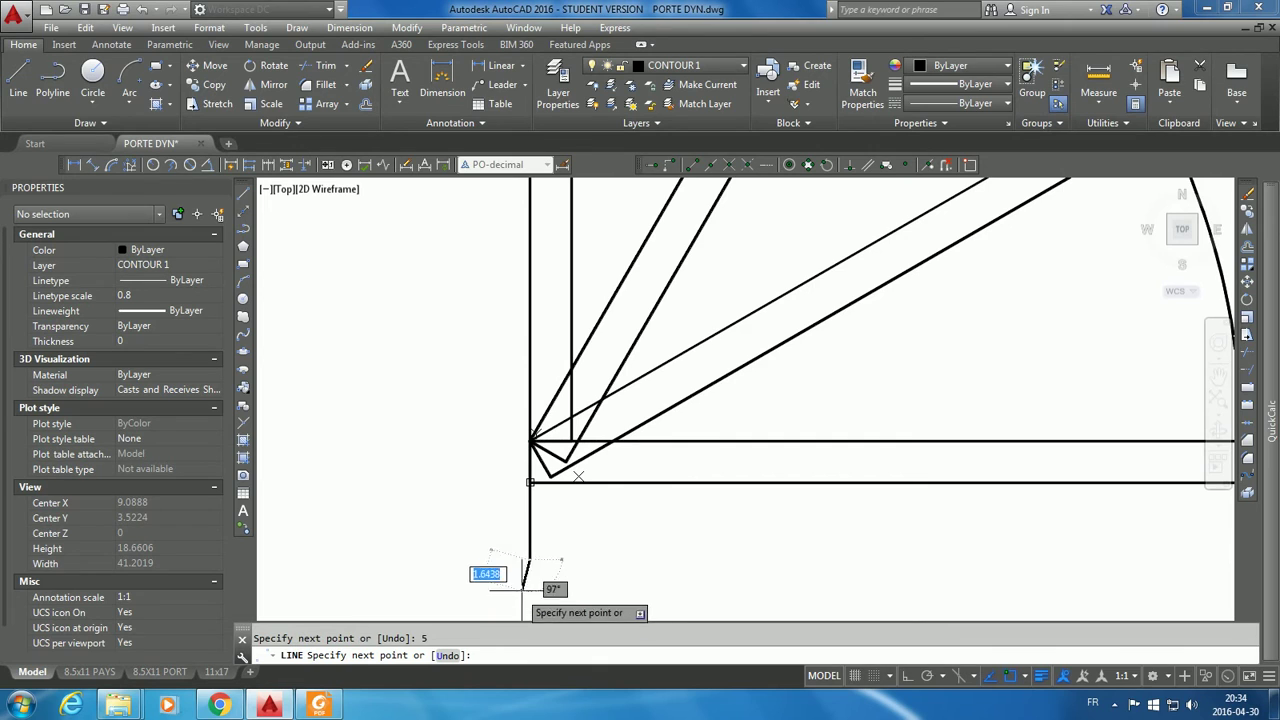
pyautogui.press('Return')
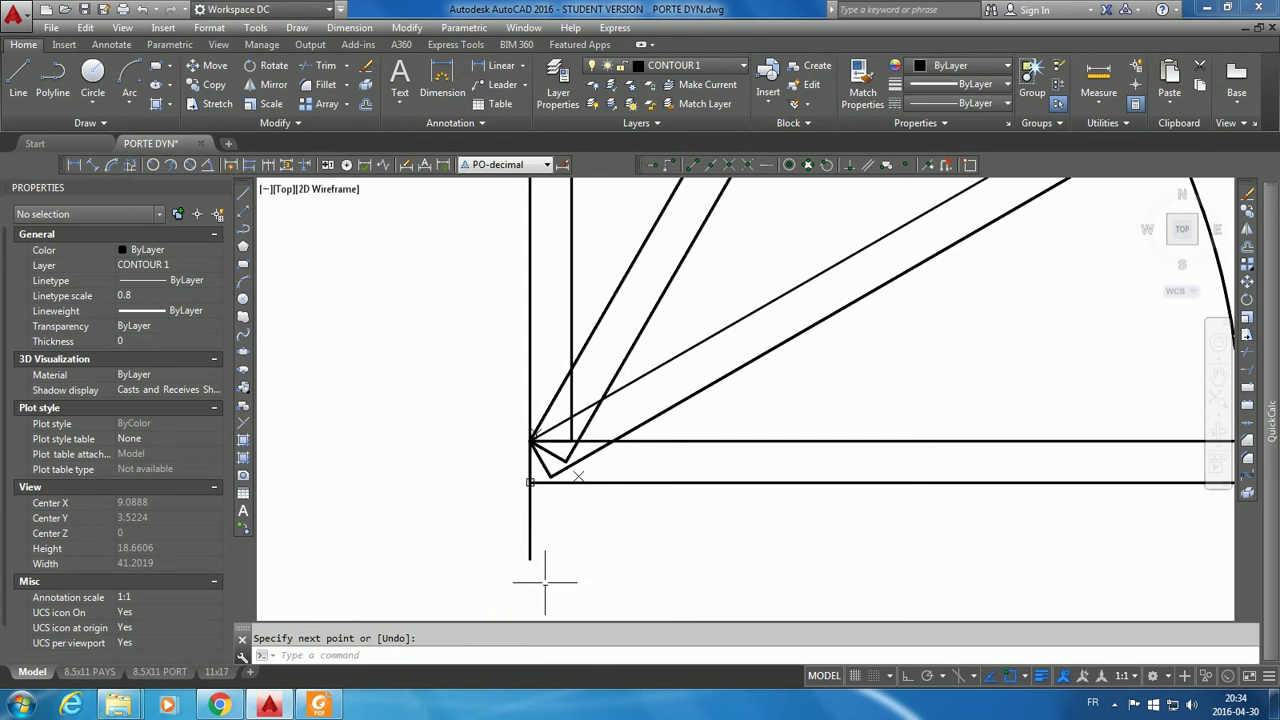
# Step: Set the short vertical line's color to Red and its lineweight to 0.50 mm
pyautogui.click(530, 525)
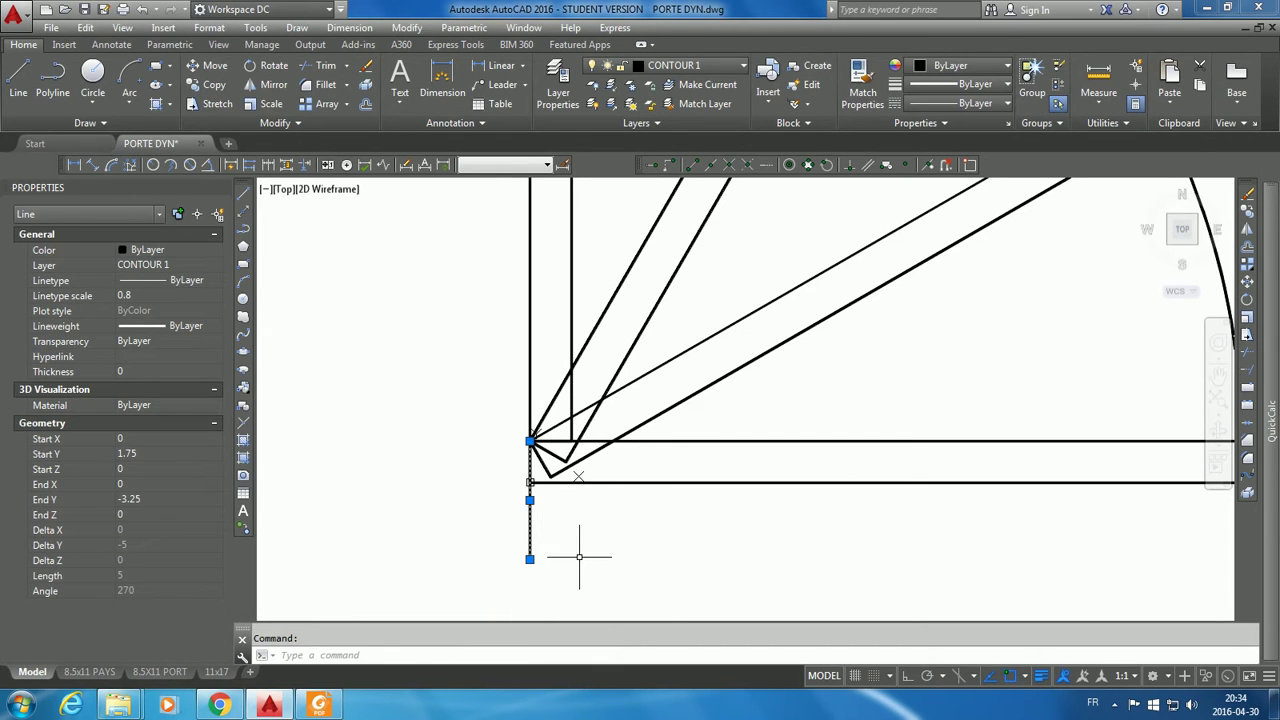
pyautogui.click(1007, 68)
pyautogui.click(917, 226)
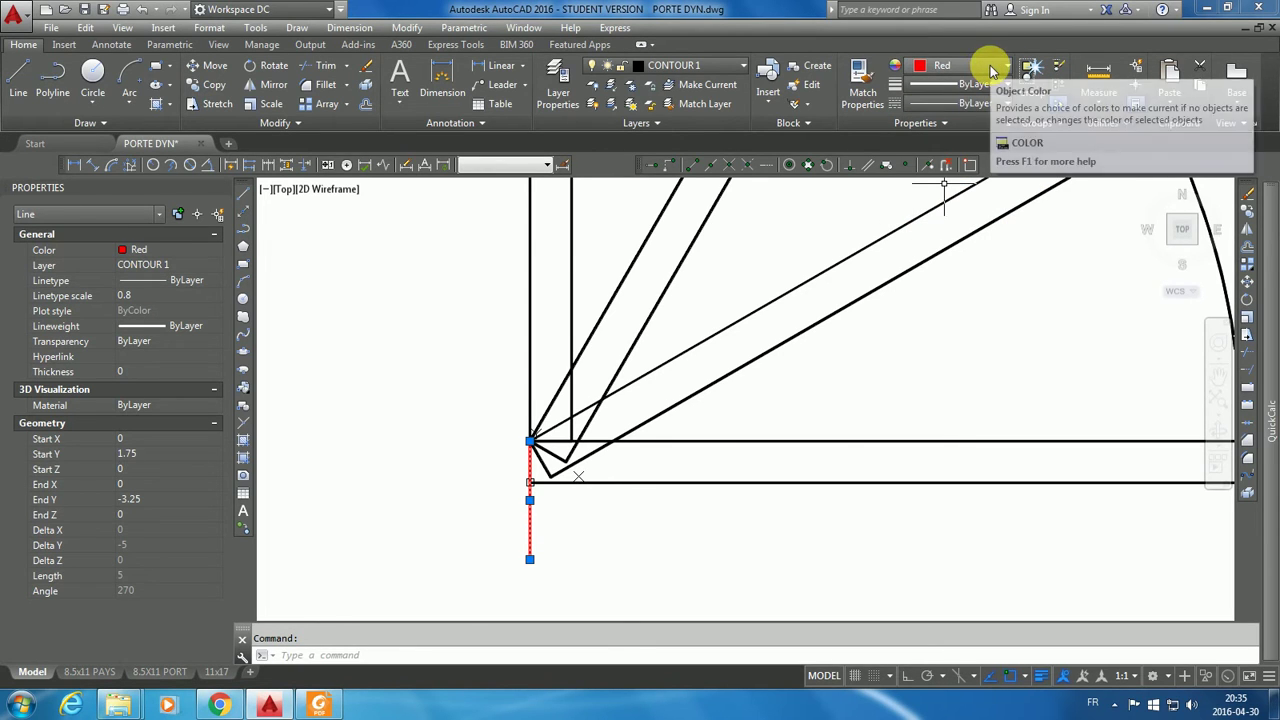
pyautogui.click(1005, 103)
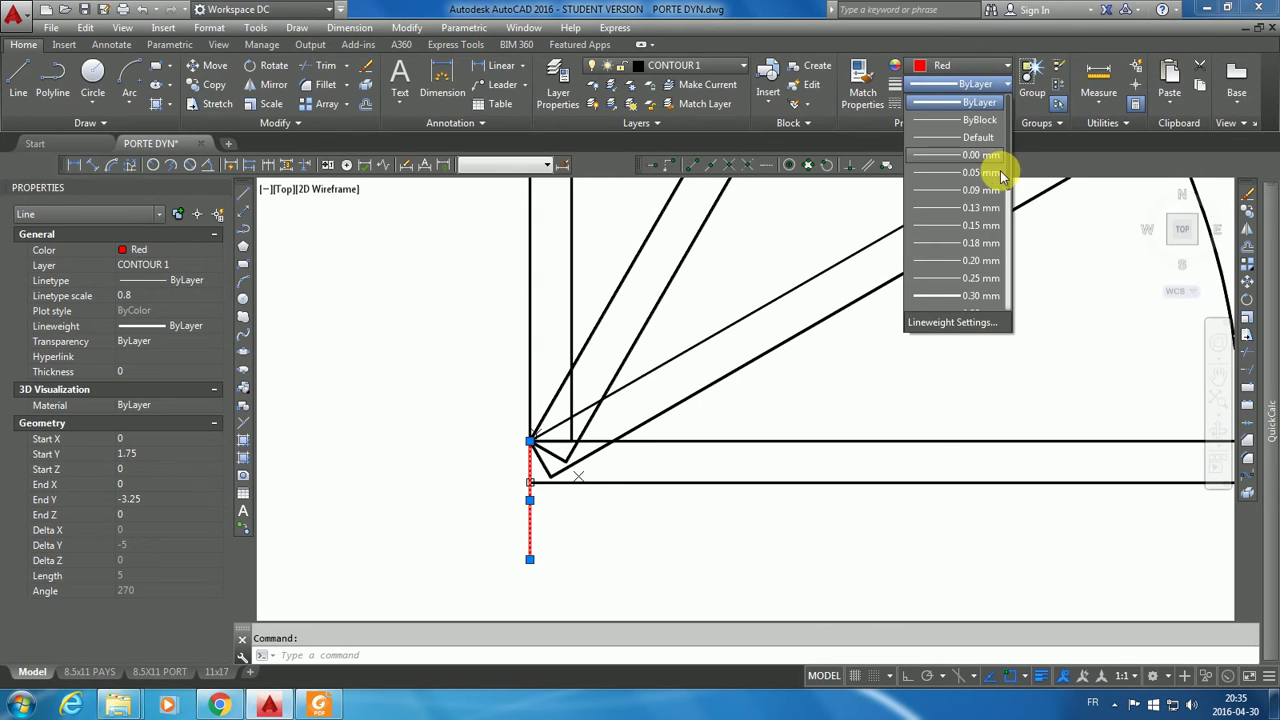
pyautogui.scroll(-3, 1005, 175)
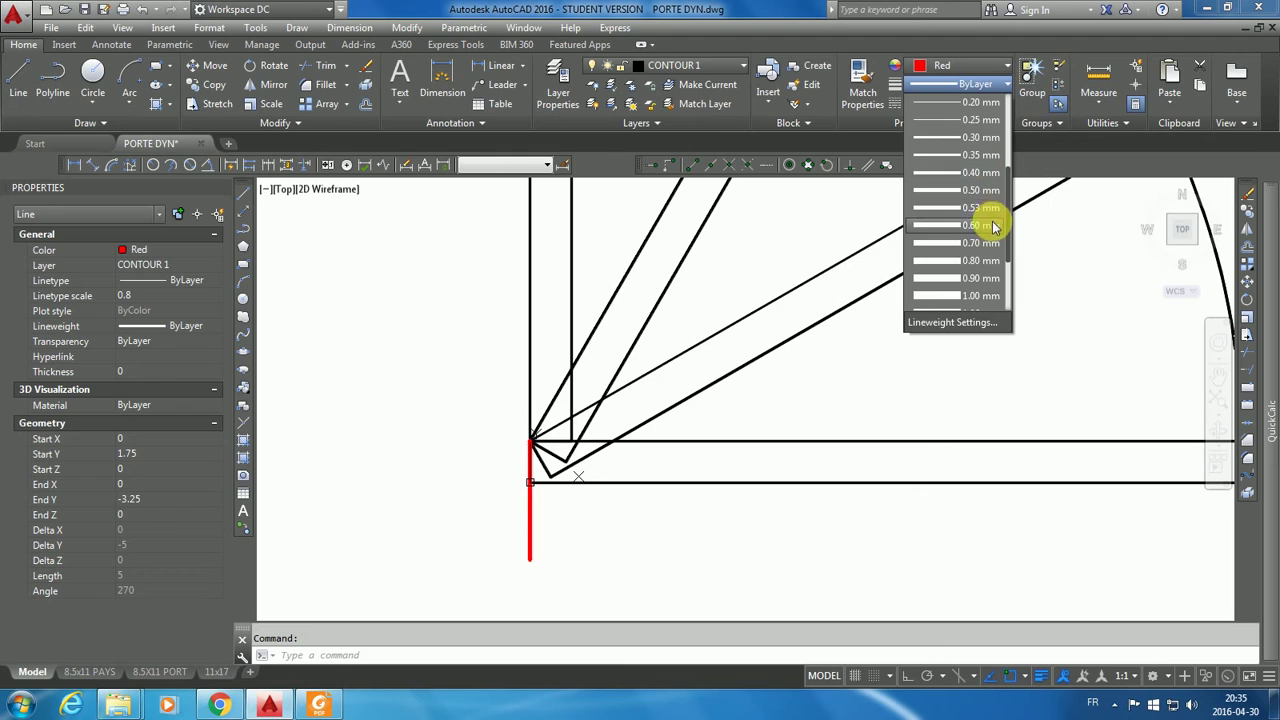
pyautogui.click(976, 193)
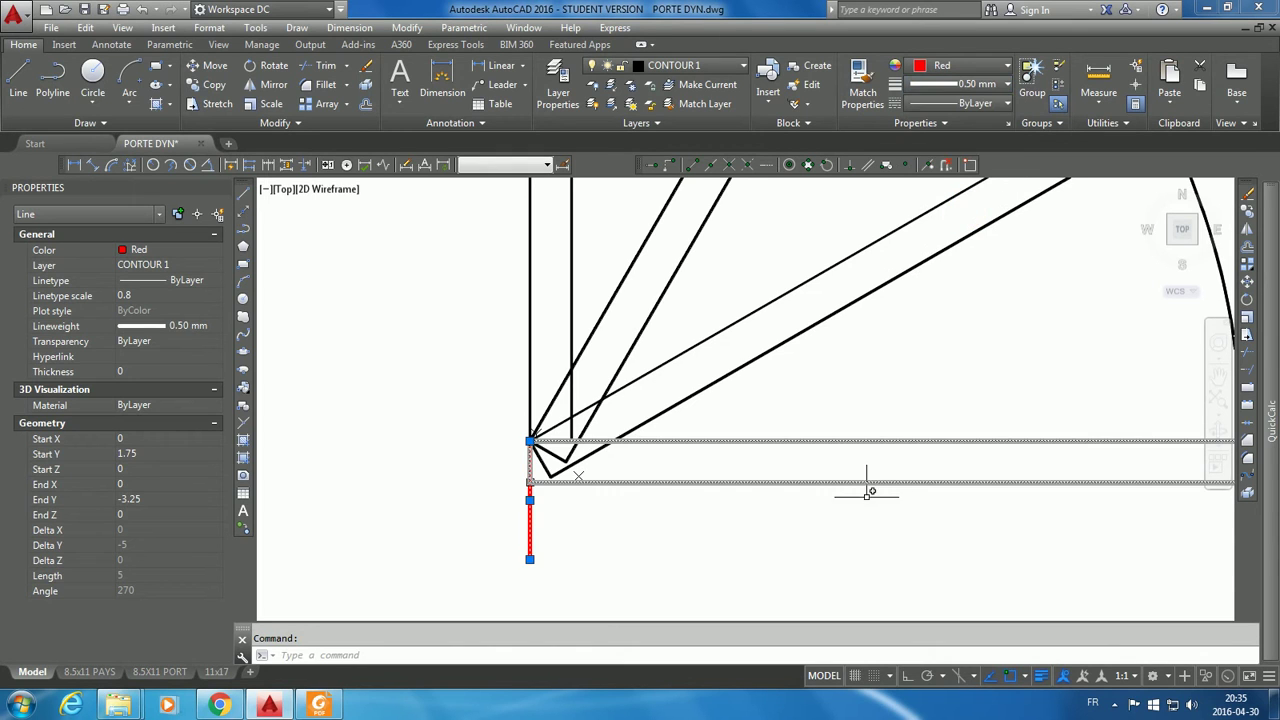
pyautogui.press('Escape')
# Step: Copy the short red line from the hinge corner to the horizontal rectangle's upper-right corner
pyautogui.scroll(-2, 849, 551)
pyautogui.moveTo(922, 551)
pyautogui.mouseDown(button='middle')
pyautogui.moveTo(646, 534)
pyautogui.moveTo(658, 534)
pyautogui.mouseUp(button='middle')
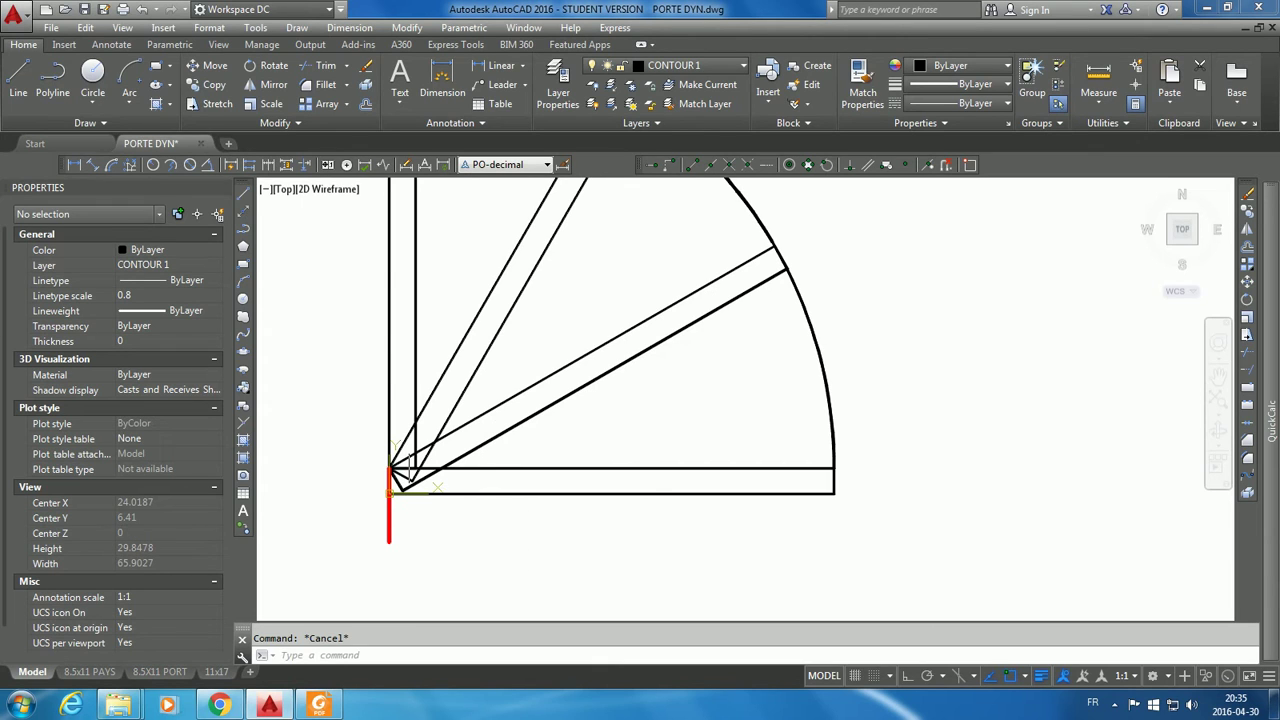
pyautogui.click(213, 92)
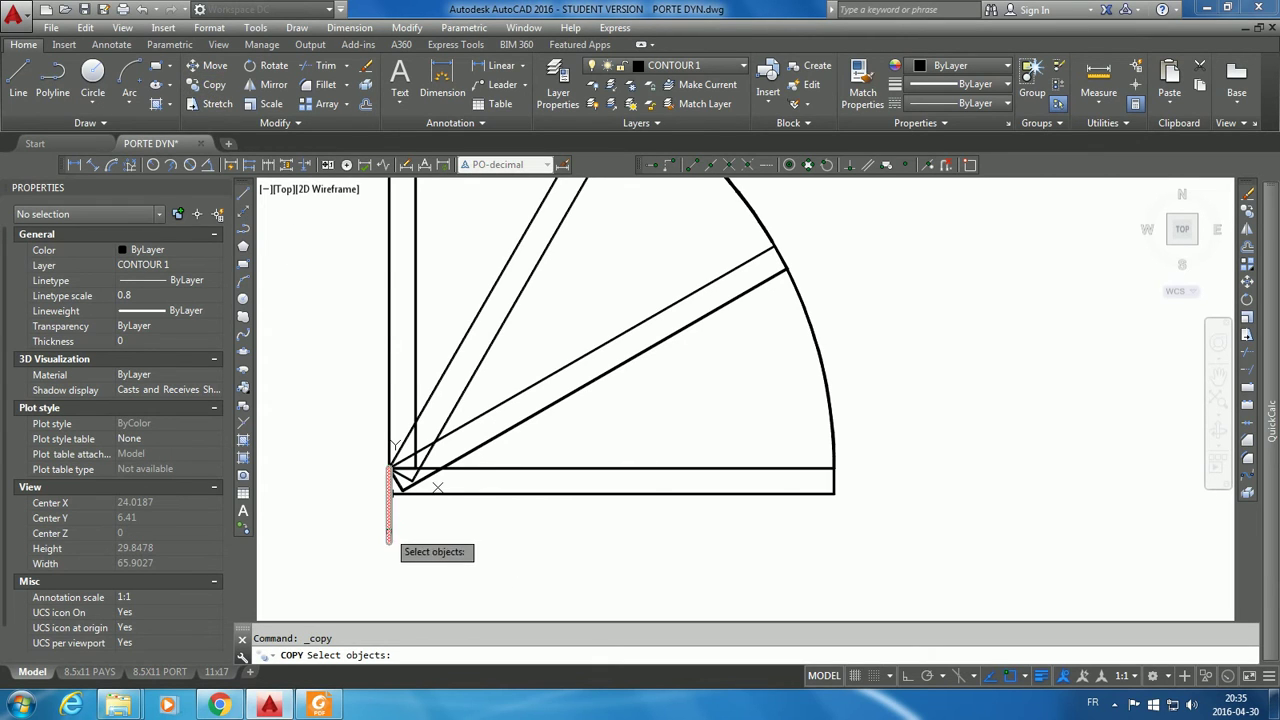
pyautogui.press('Return')
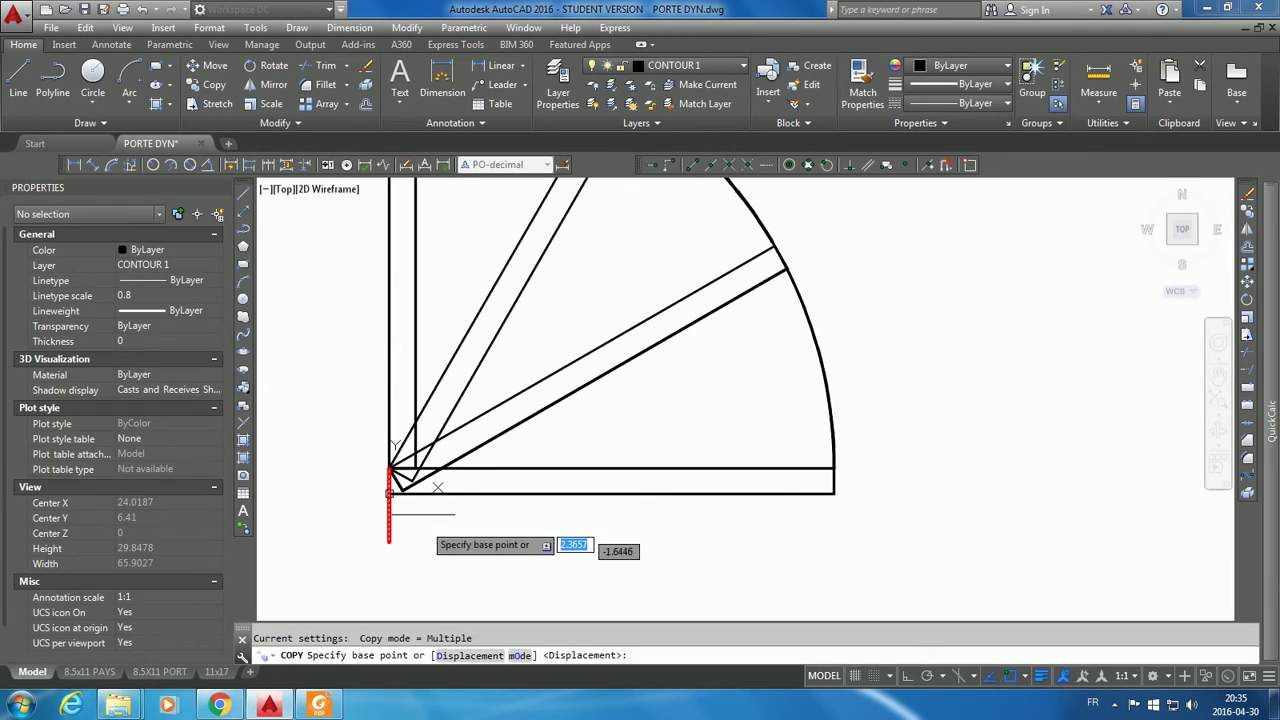
pyautogui.click(389, 468)
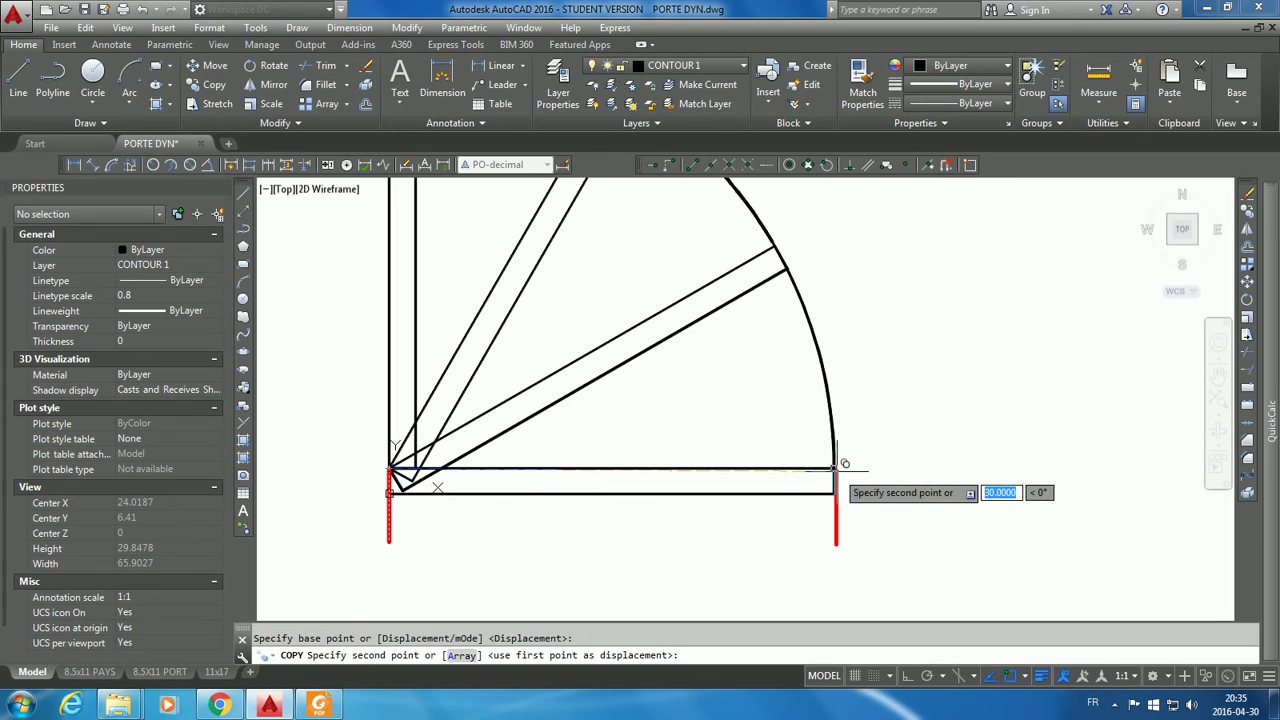
pyautogui.press('Escape')
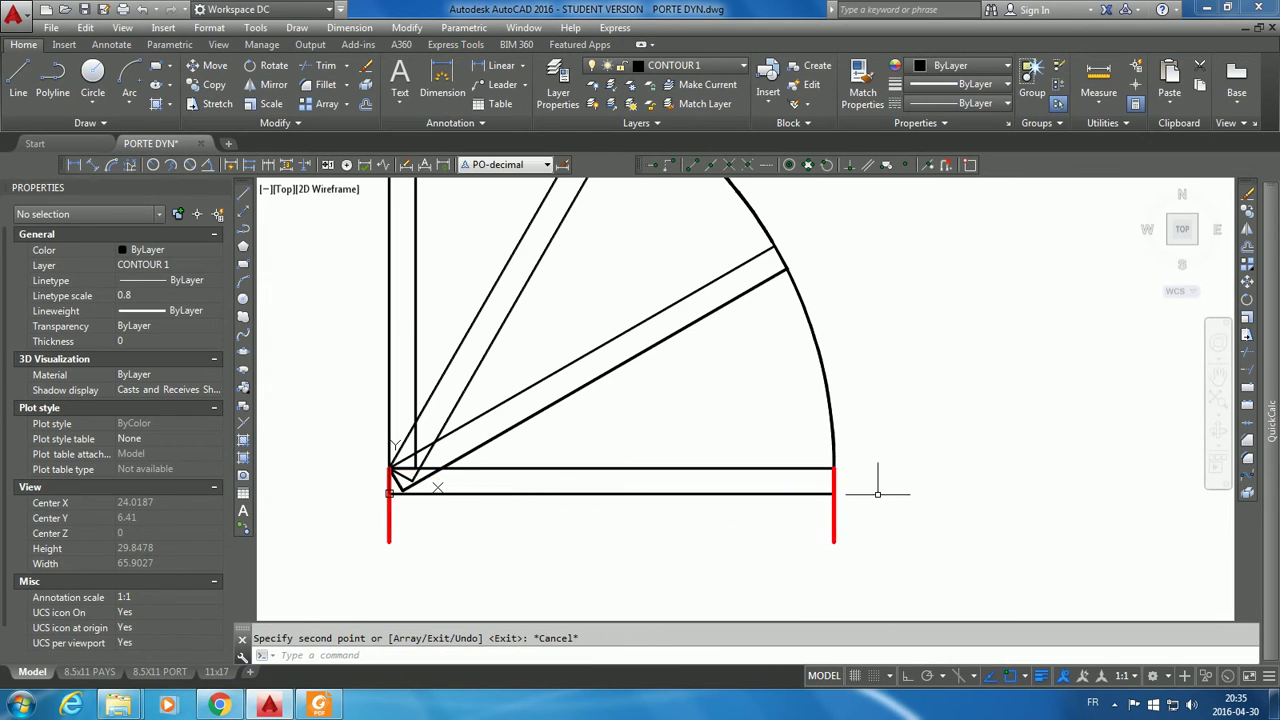
# Step: Send both short red vertical lines to the back of the draw order
pyautogui.scroll(5, 855, 500)
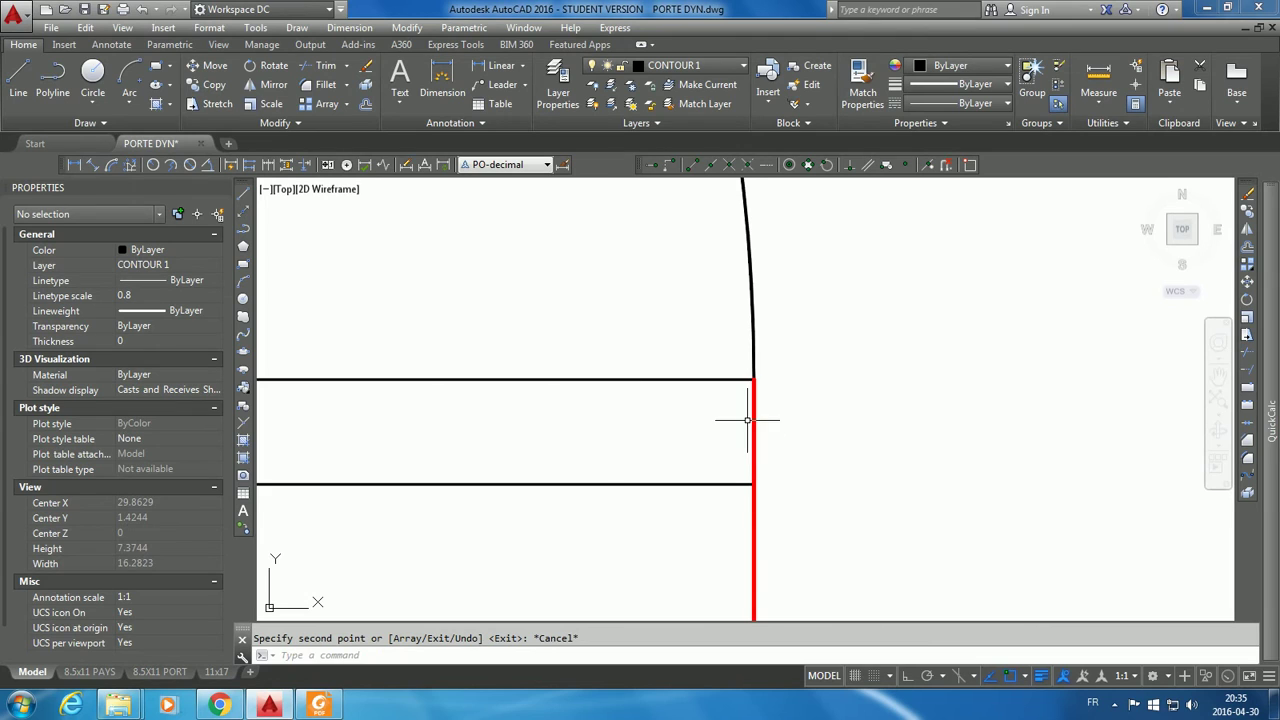
pyautogui.scroll(2, 747, 420)
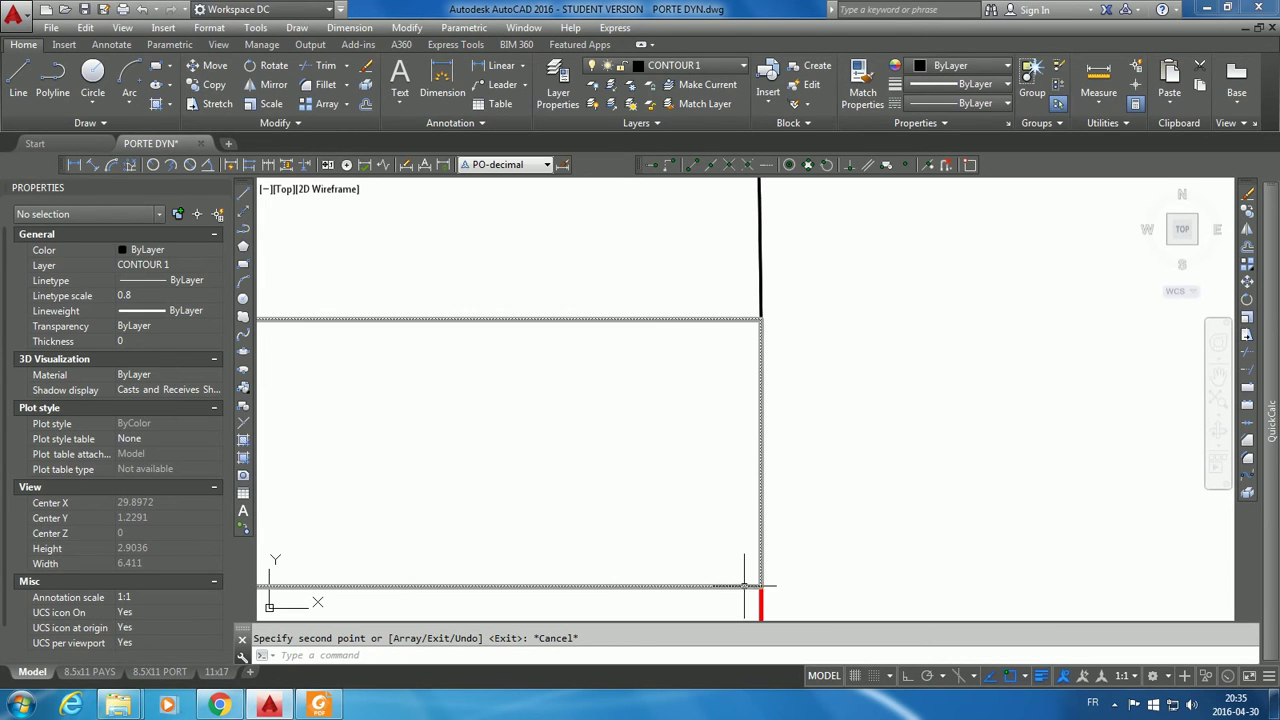
pyautogui.scroll(-4, 797, 578)
pyautogui.scroll(-4, 797, 578)
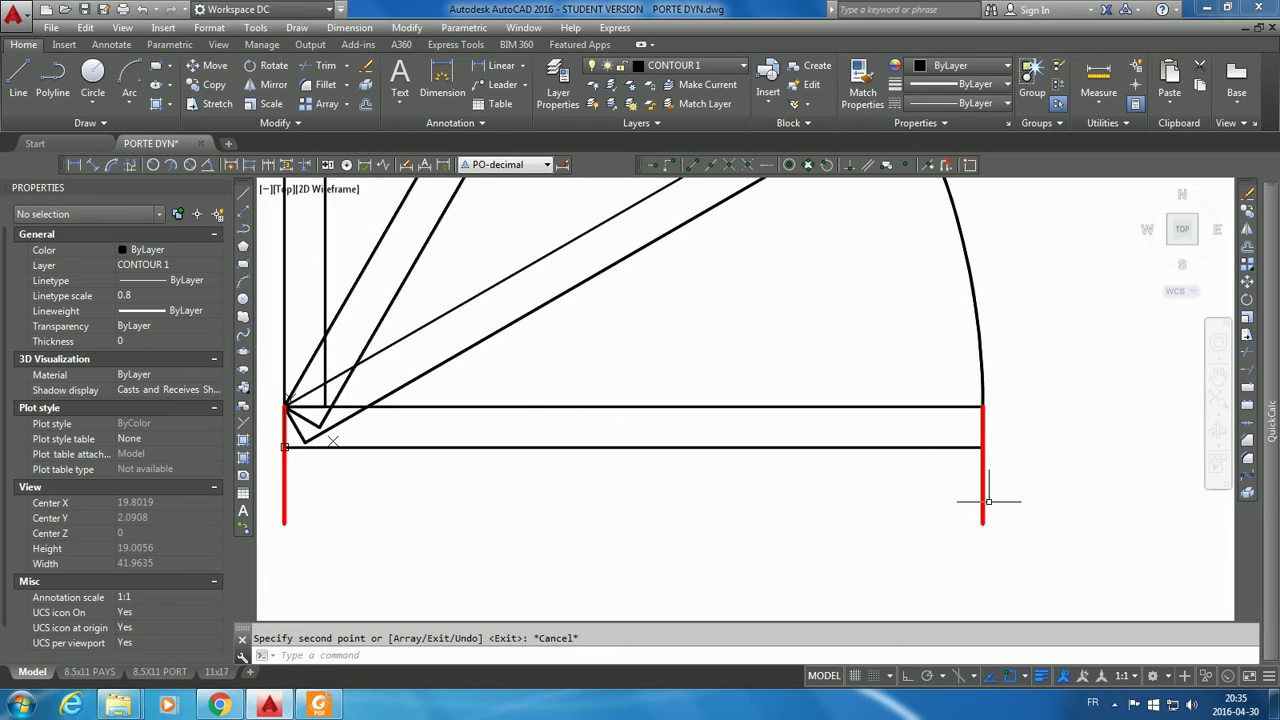
pyautogui.click(986, 500)
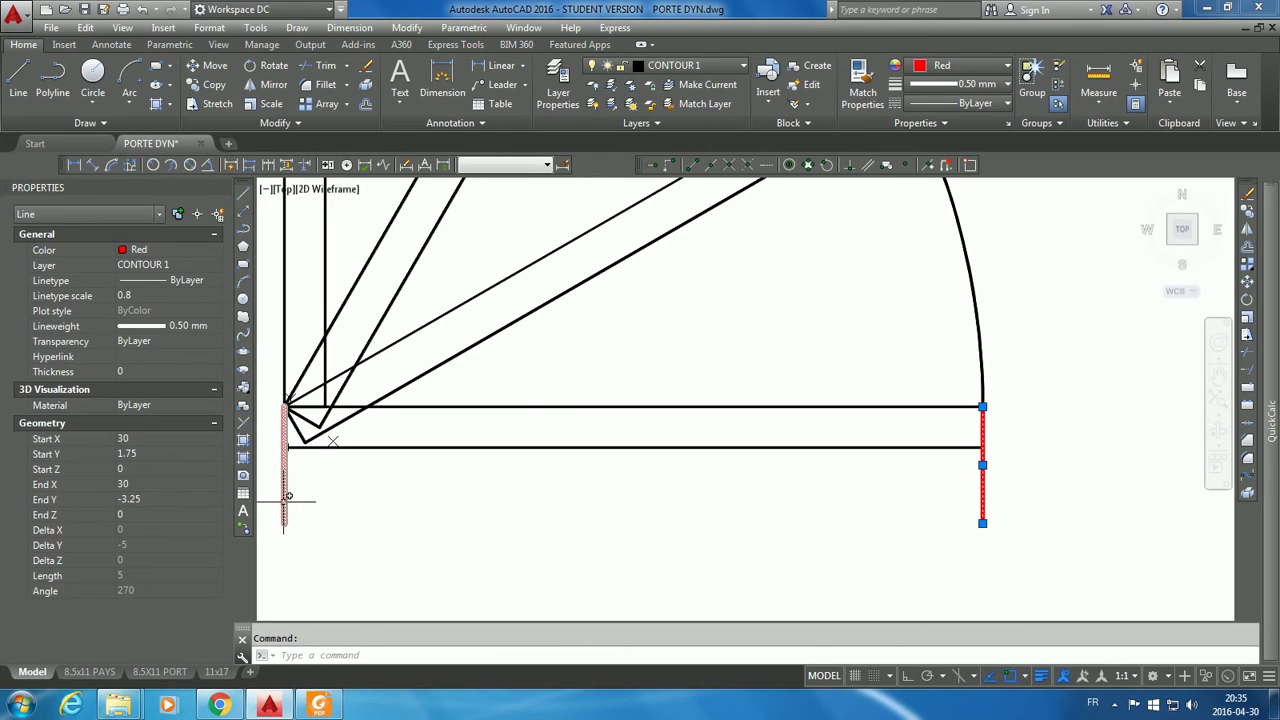
pyautogui.rightClick(983, 493)
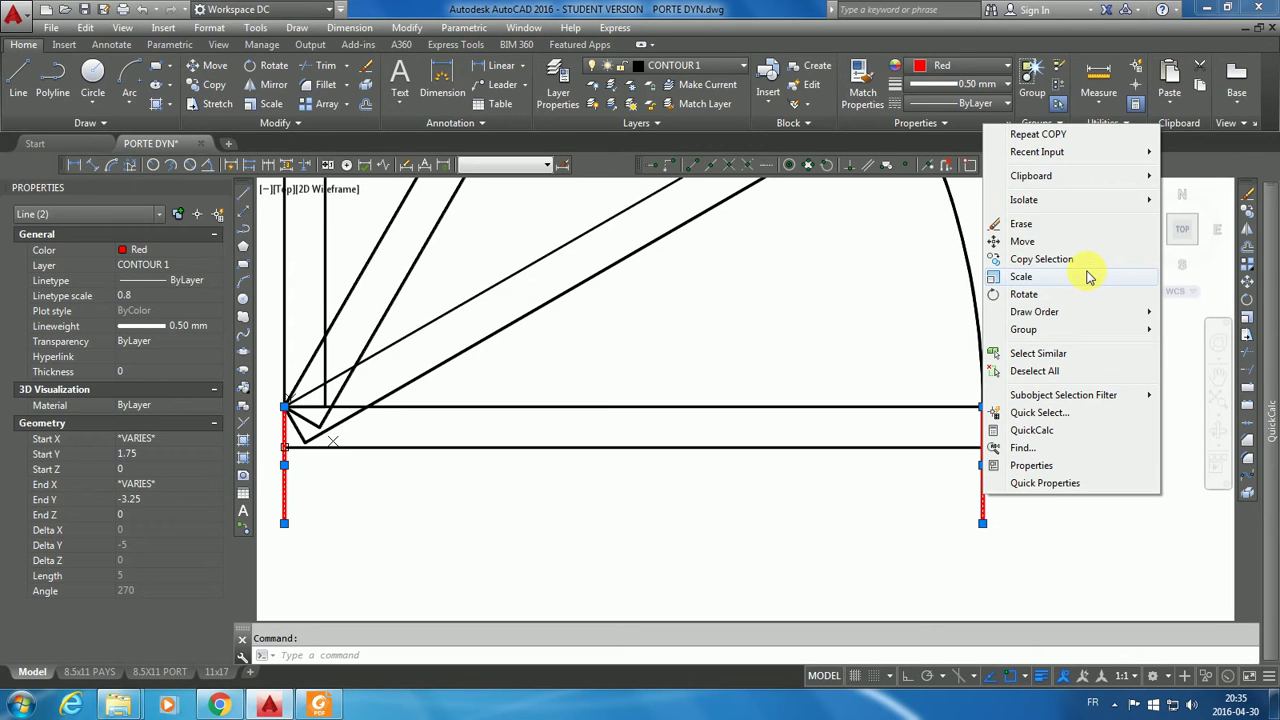
pyautogui.moveTo(1057, 316)
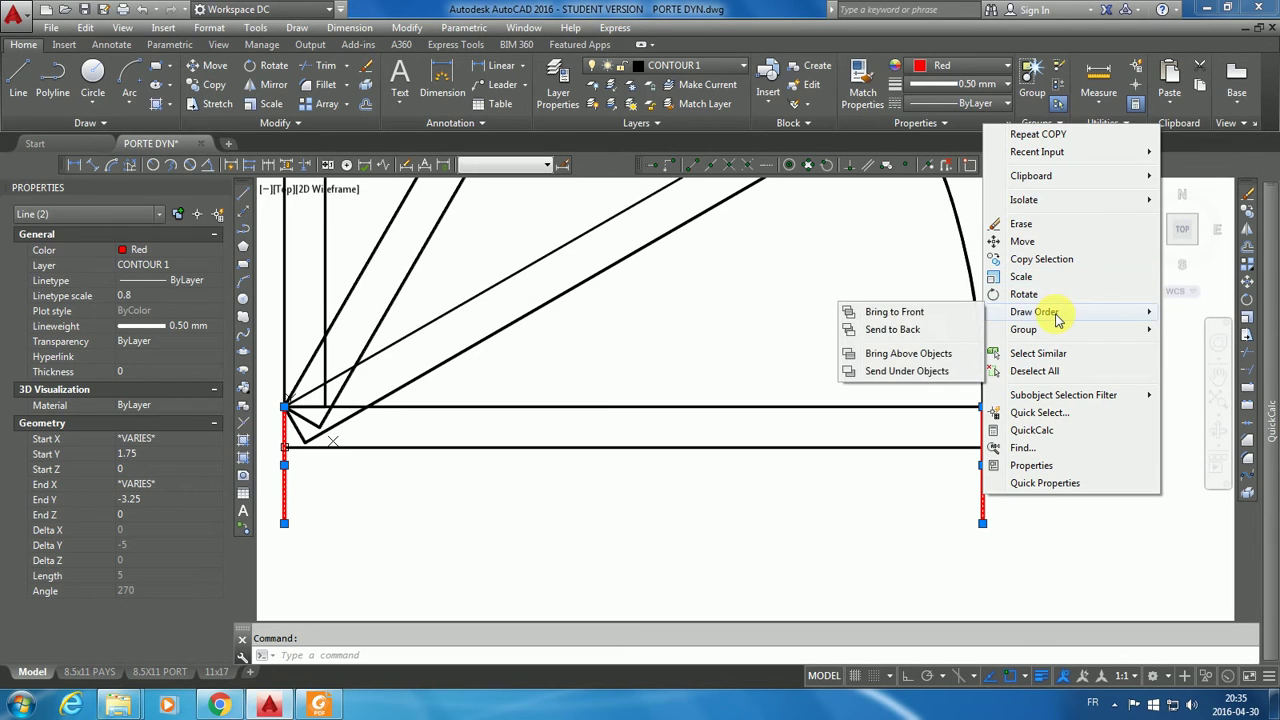
pyautogui.click(913, 330)
pyautogui.scroll(8, 994, 429)
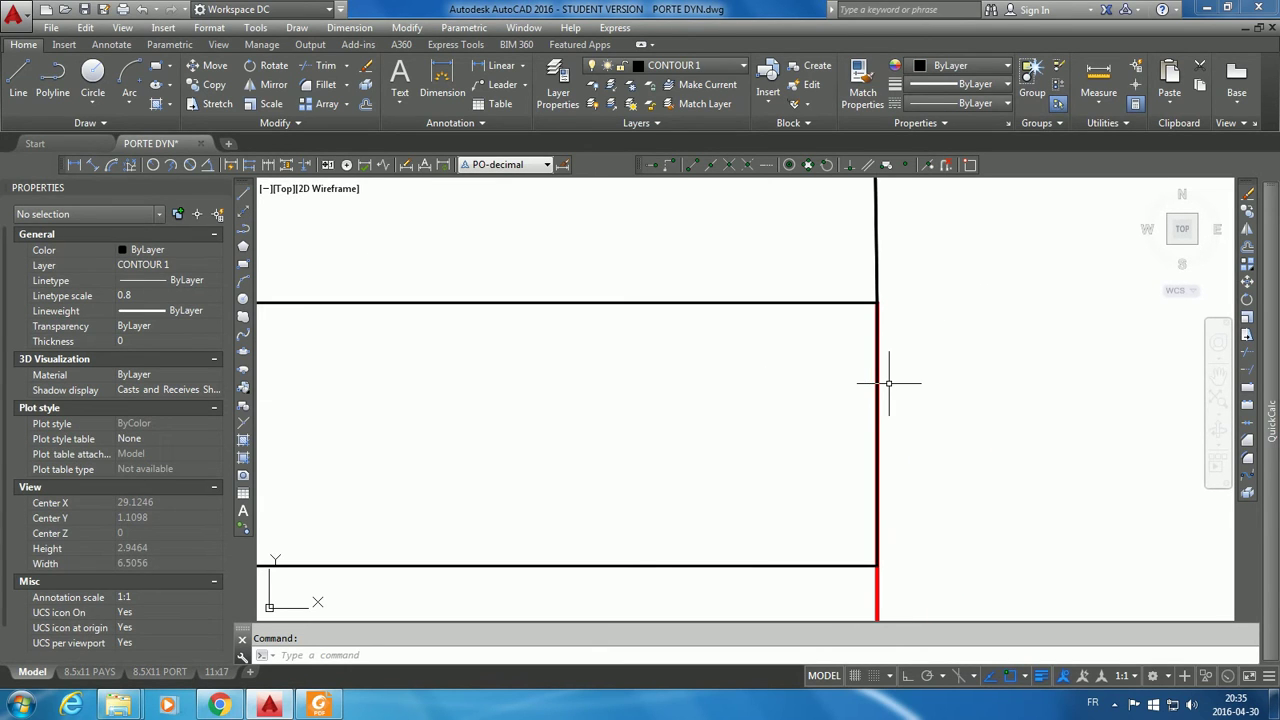
# Step: Start a block definition named PORTE DYN1 with its base point at the shared hinge corner
pyautogui.scroll(-10, 888, 370)
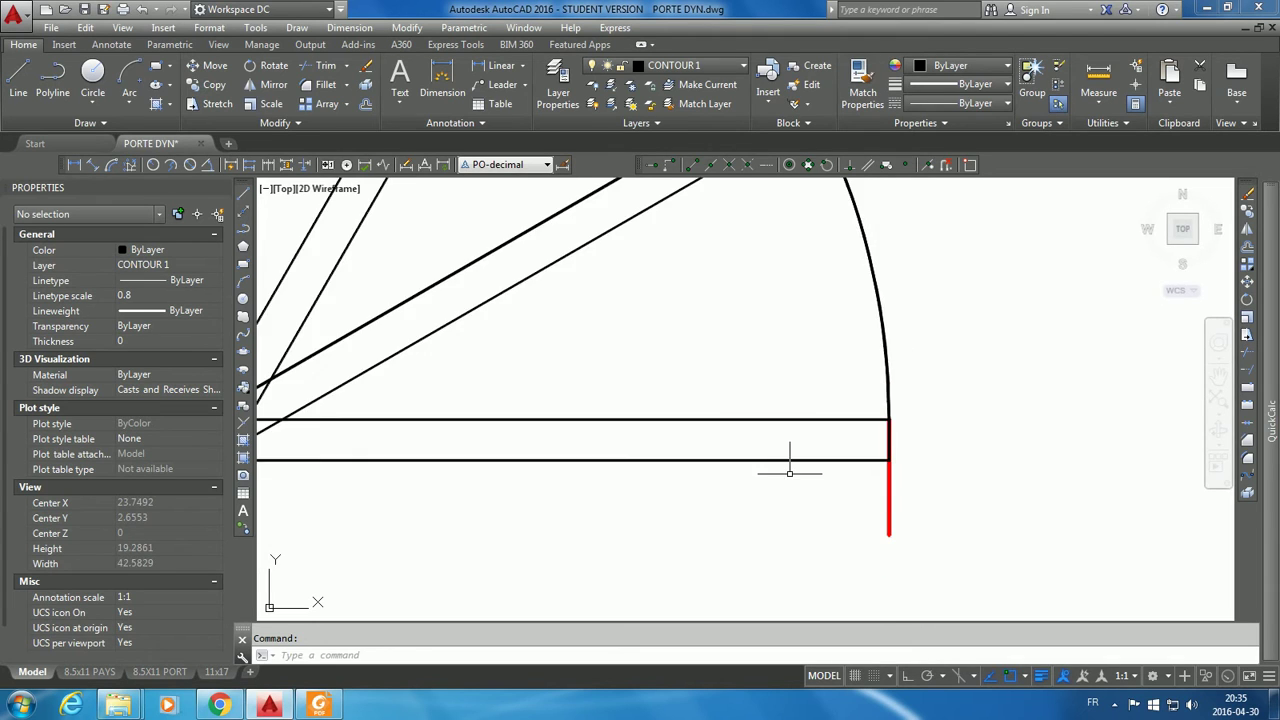
pyautogui.moveTo(667, 503); pyautogui.dragTo(733, 533, button='middle')
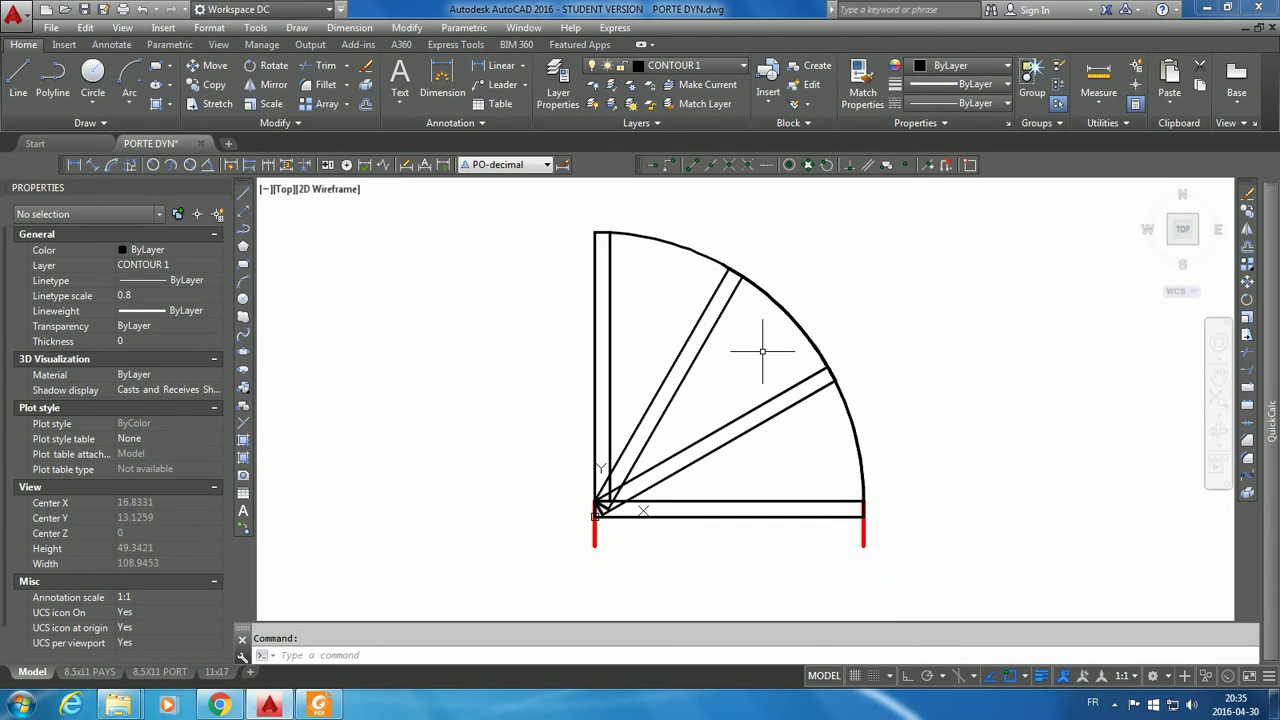
pyautogui.moveTo(863, 299); pyautogui.dragTo(833, 325, button='middle')
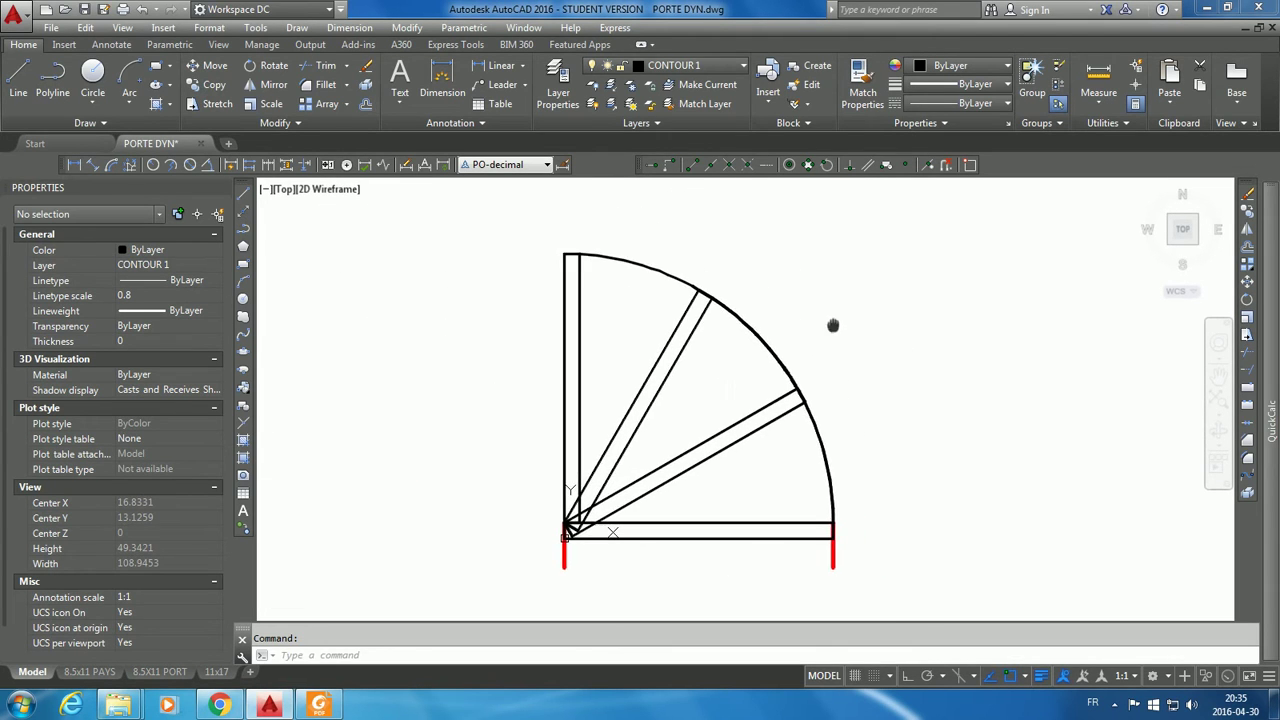
pyautogui.moveTo(958, 453); pyautogui.dragTo(956, 429, button='middle')
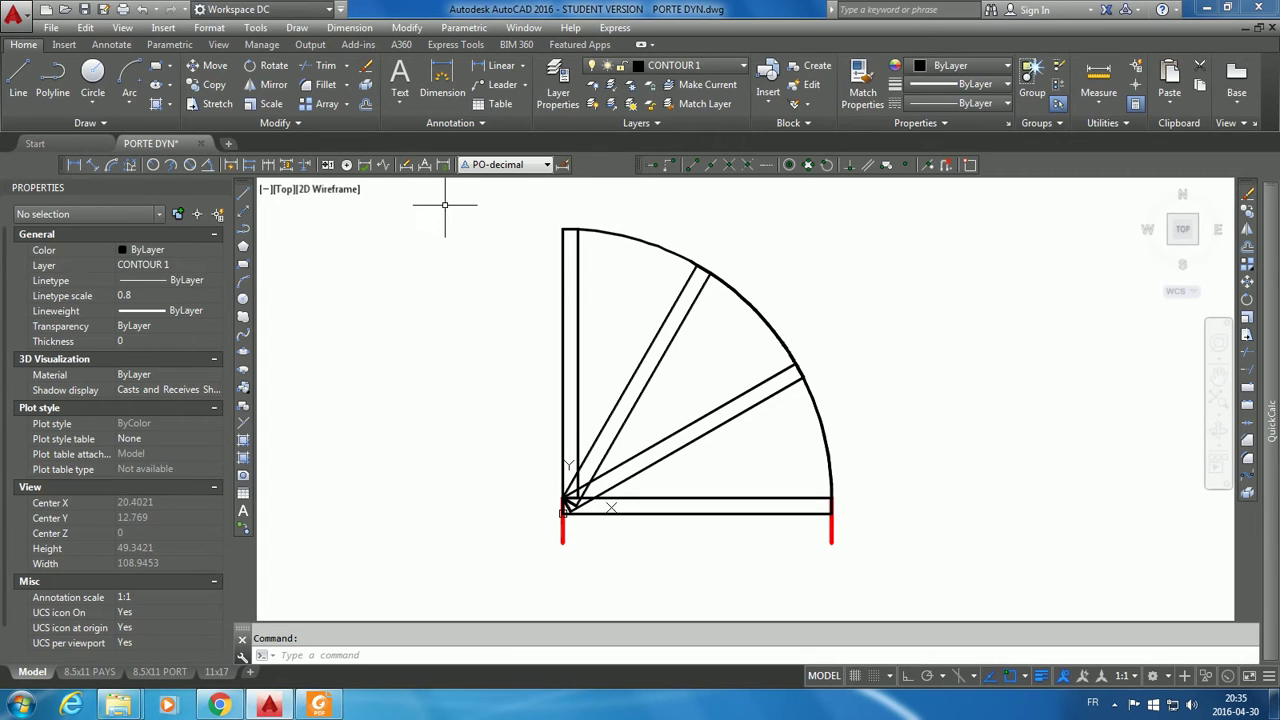
pyautogui.click(63, 44)
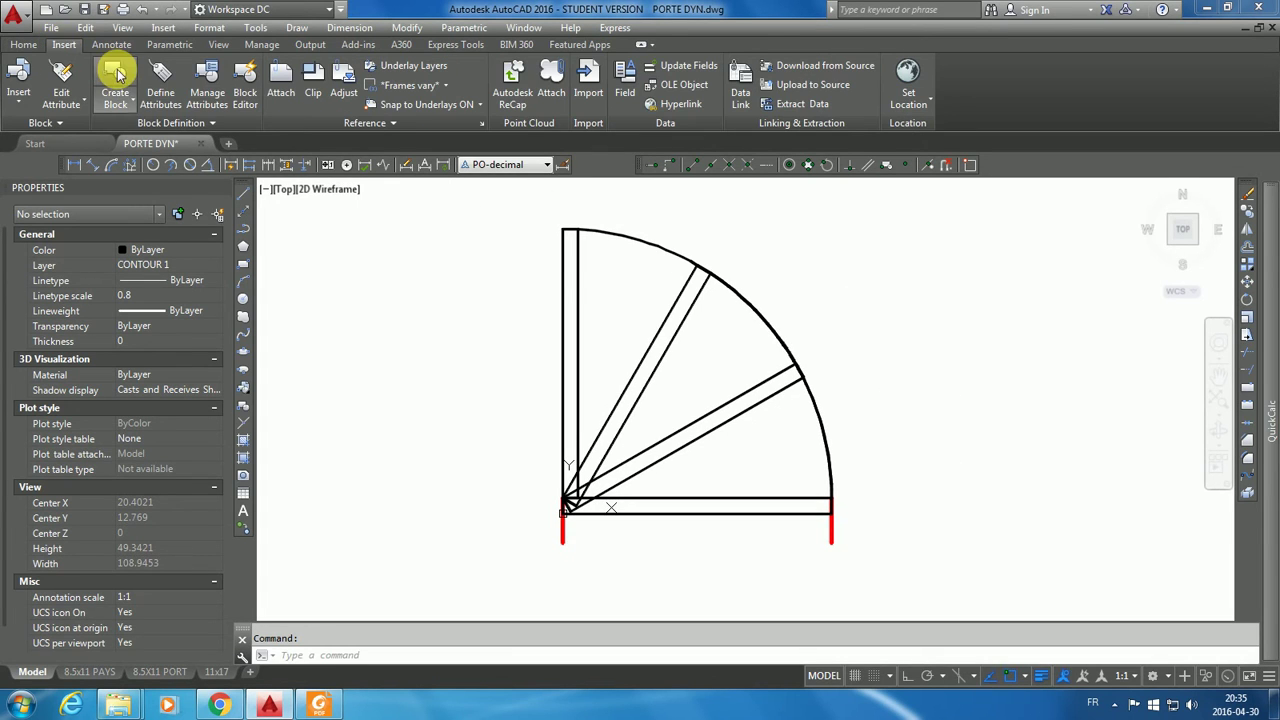
pyautogui.click(116, 73)
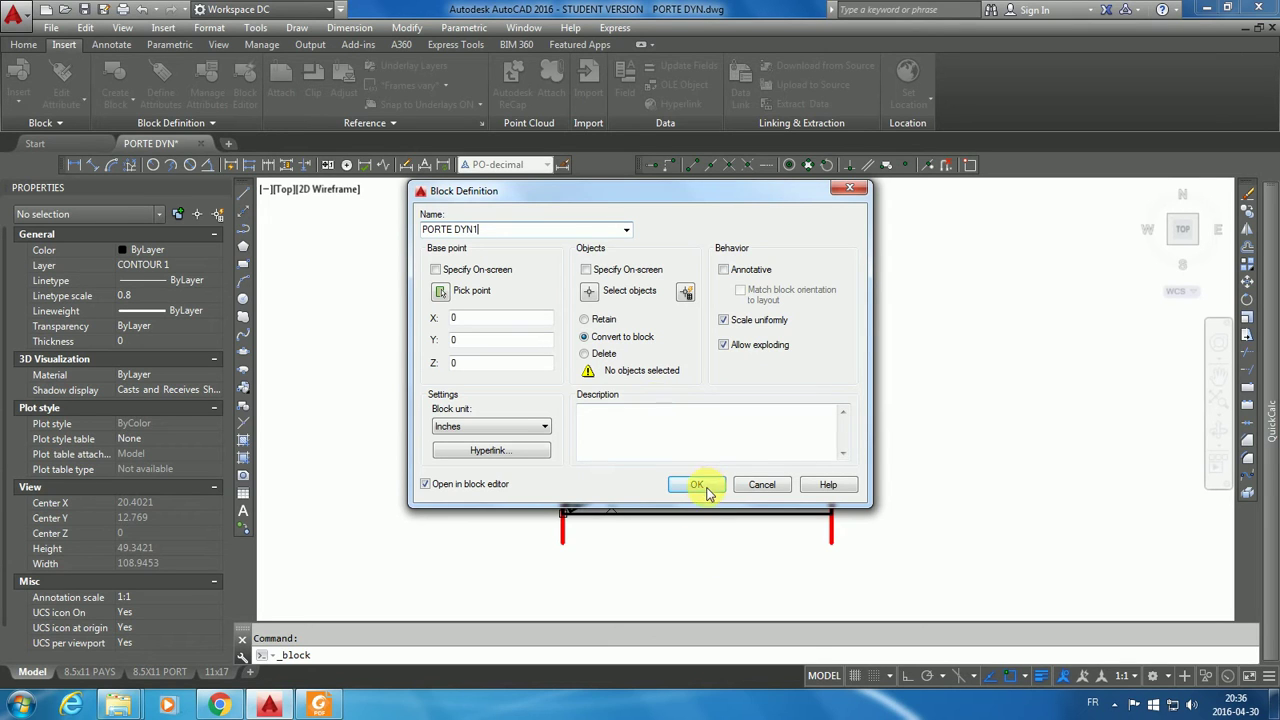
pyautogui.click(441, 291)
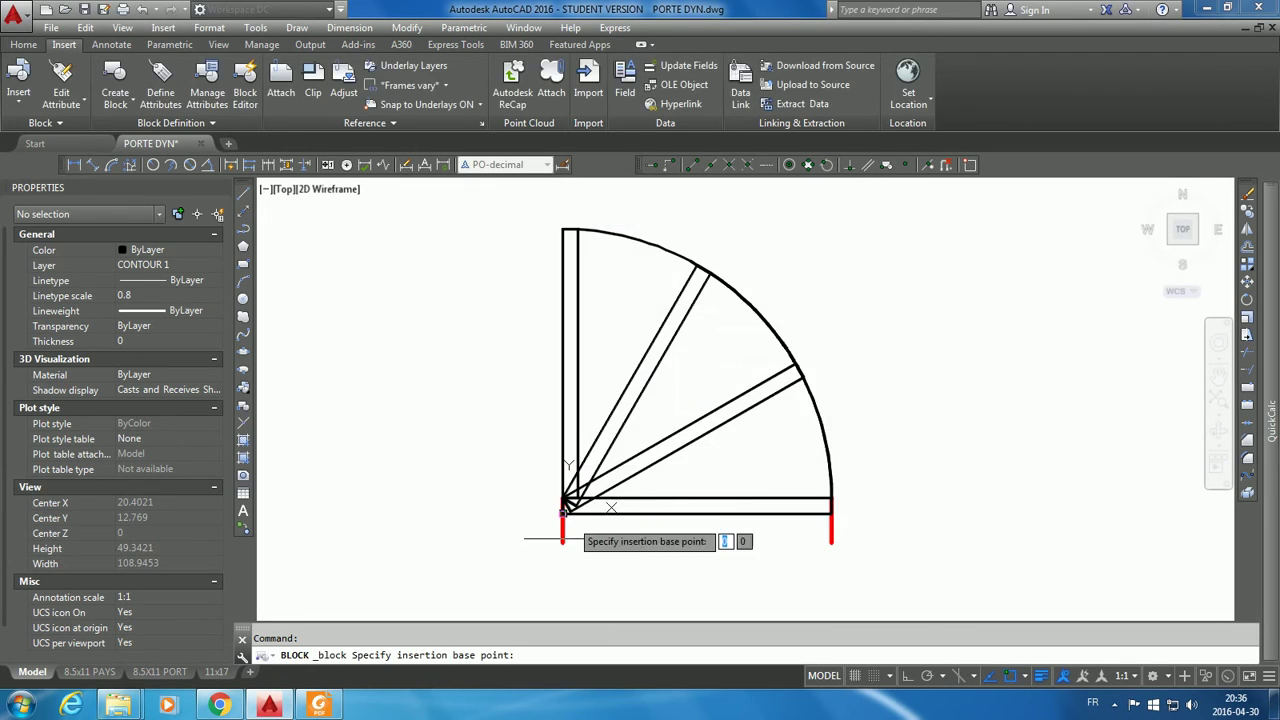
pyautogui.scroll(3, 543, 525)
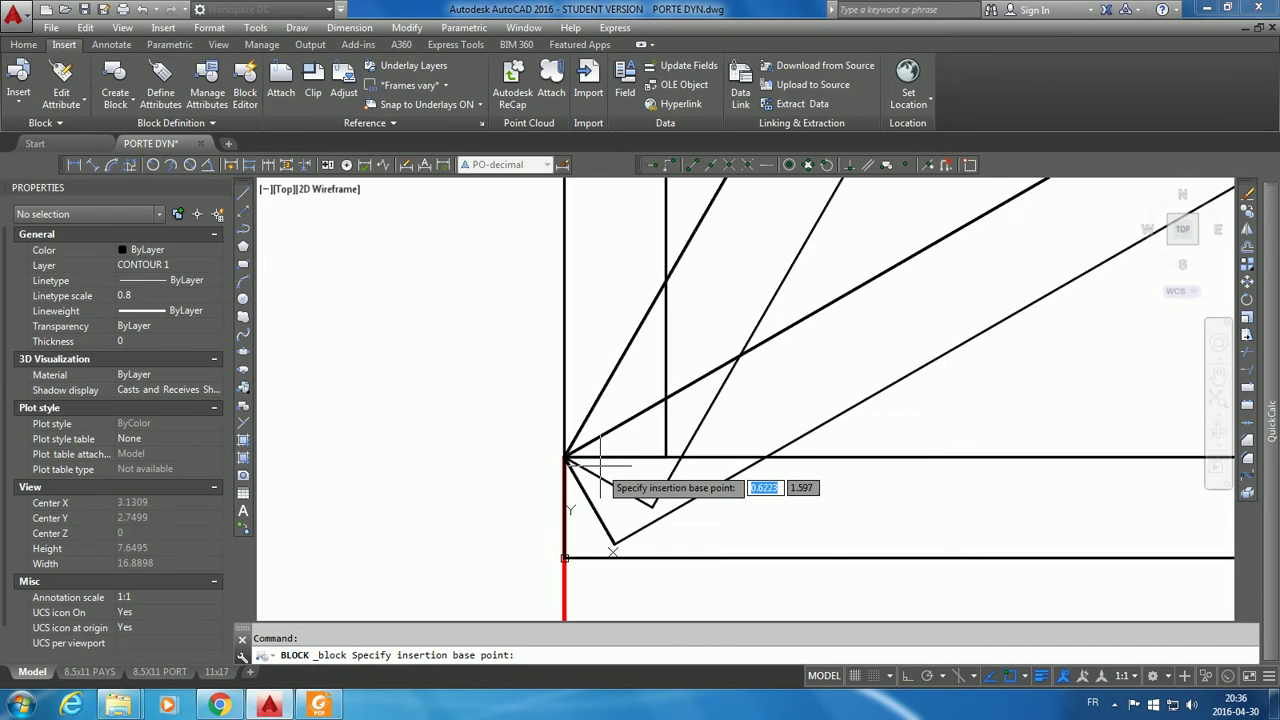
pyautogui.scroll(4, 567, 457)
pyautogui.click(566, 457)
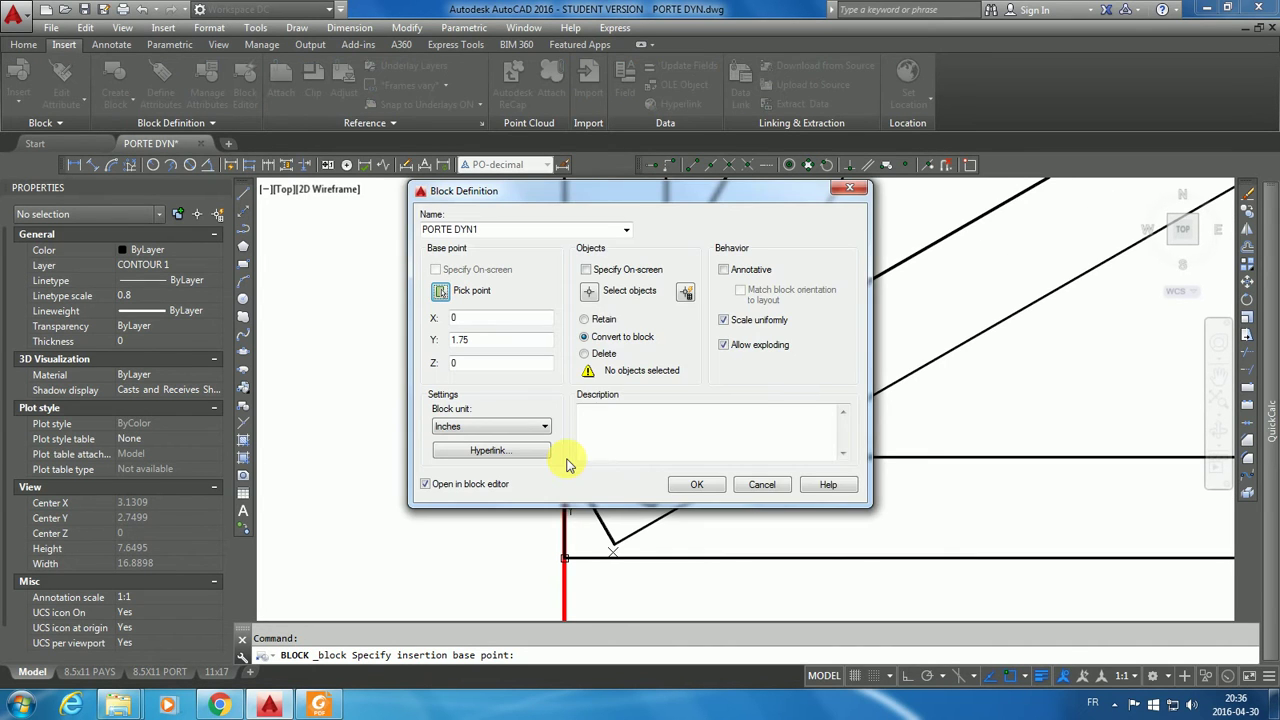
# Step: Select all the door geometry for the block, including both red lines, and create the block so it opens in the block editor
pyautogui.click(589, 291)
pyautogui.scroll(-5, 595, 330)
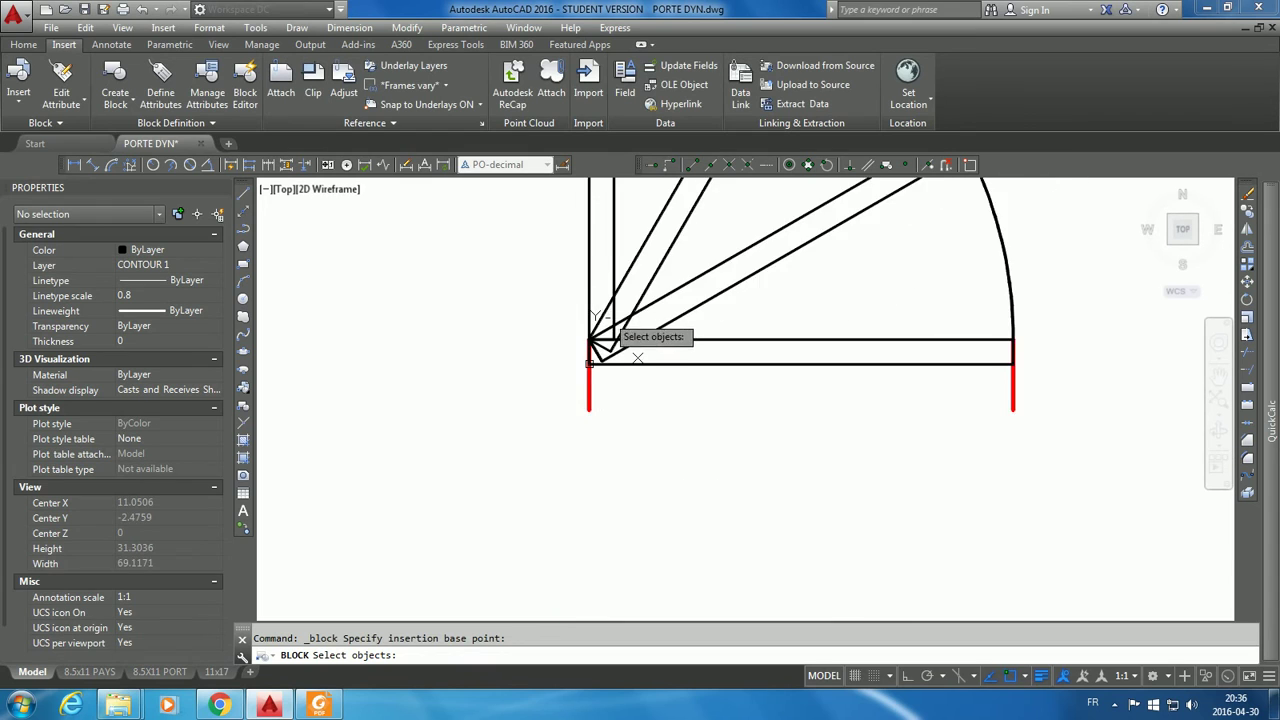
pyautogui.click(494, 262)
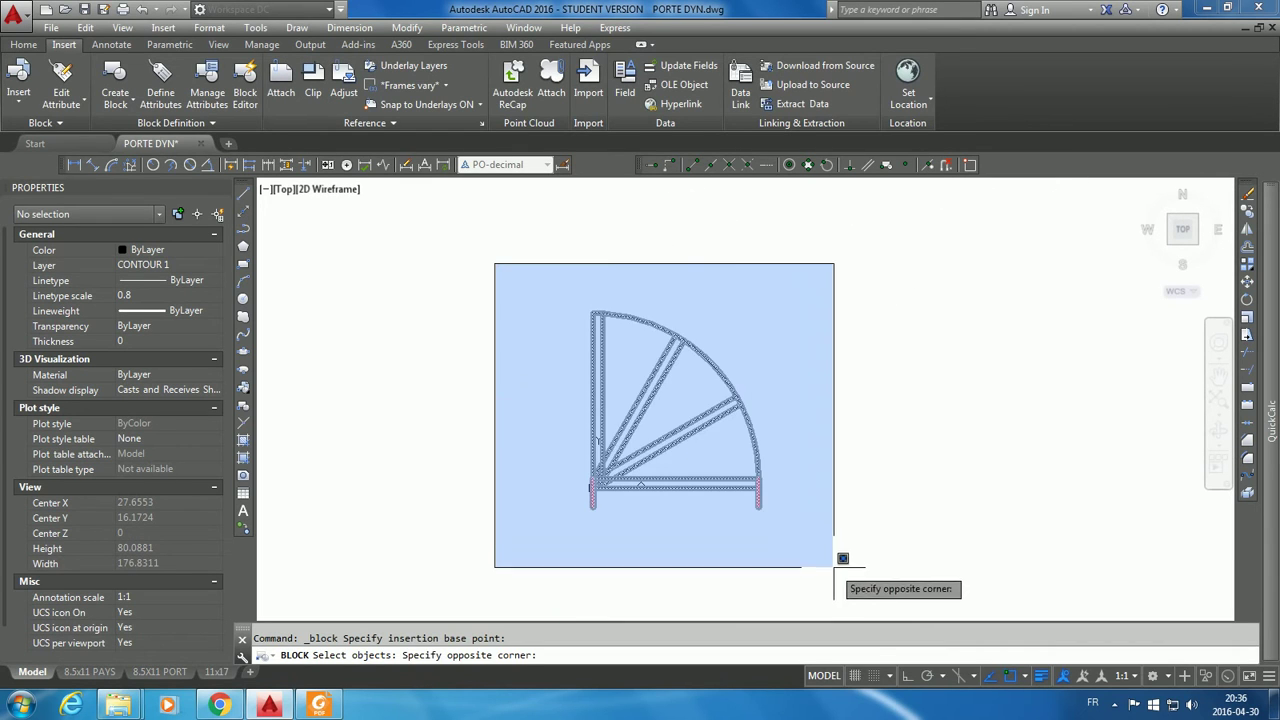
pyautogui.click(838, 568)
pyautogui.press('Return')
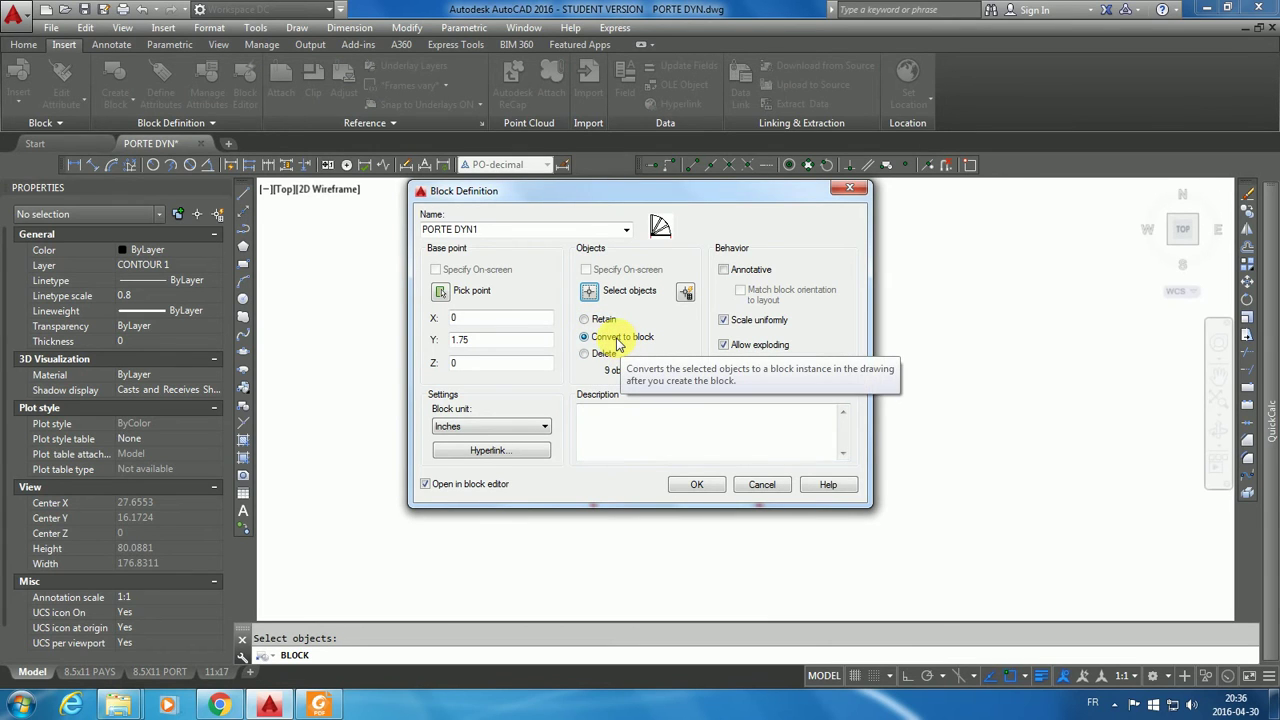
pyautogui.click(697, 485)
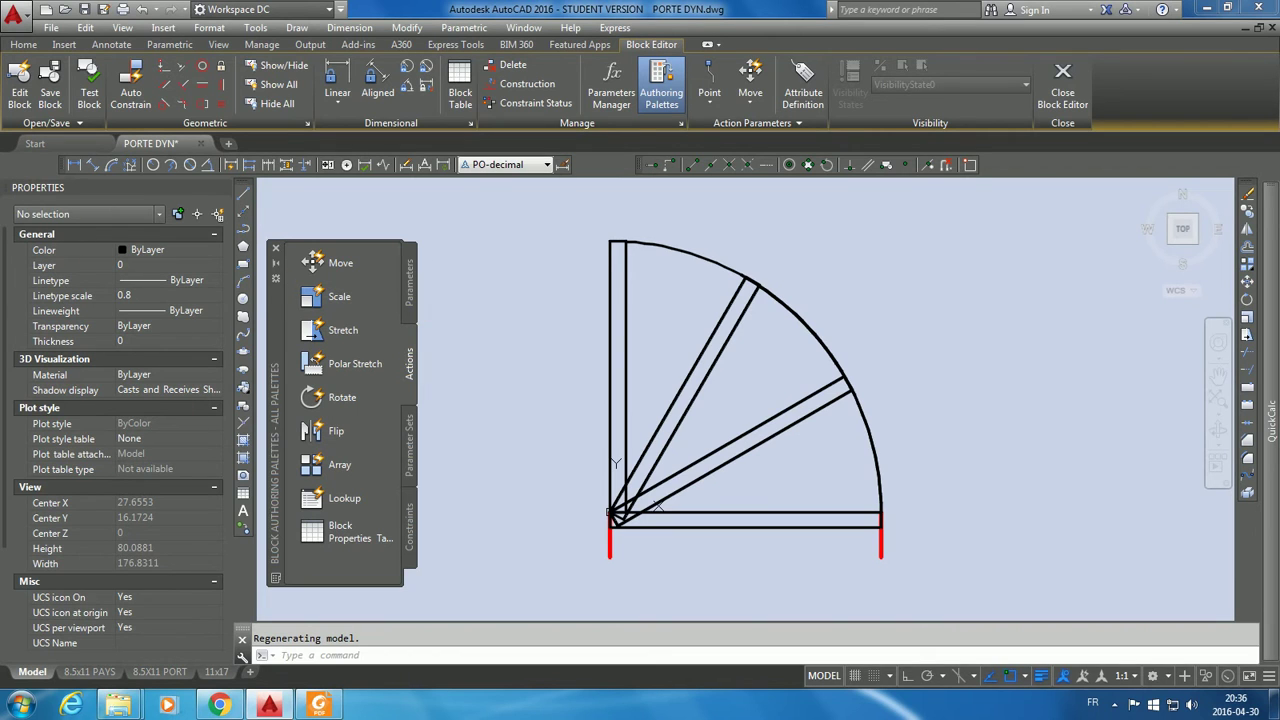
# Step: Add a linear parameter from the hinge corner to the horizontal rectangle's upper-right corner, with its label just above the rectangle
pyautogui.click(410, 279)
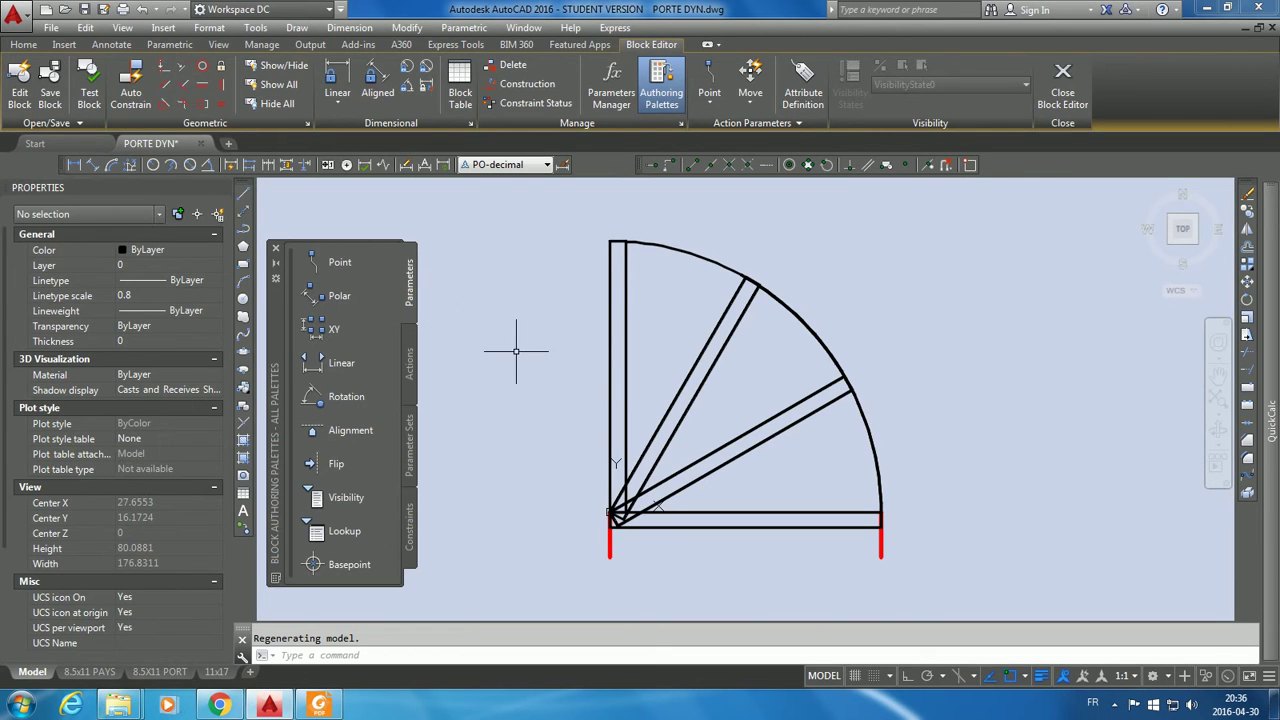
pyautogui.moveTo(764, 565); pyautogui.dragTo(737, 531, button='middle')
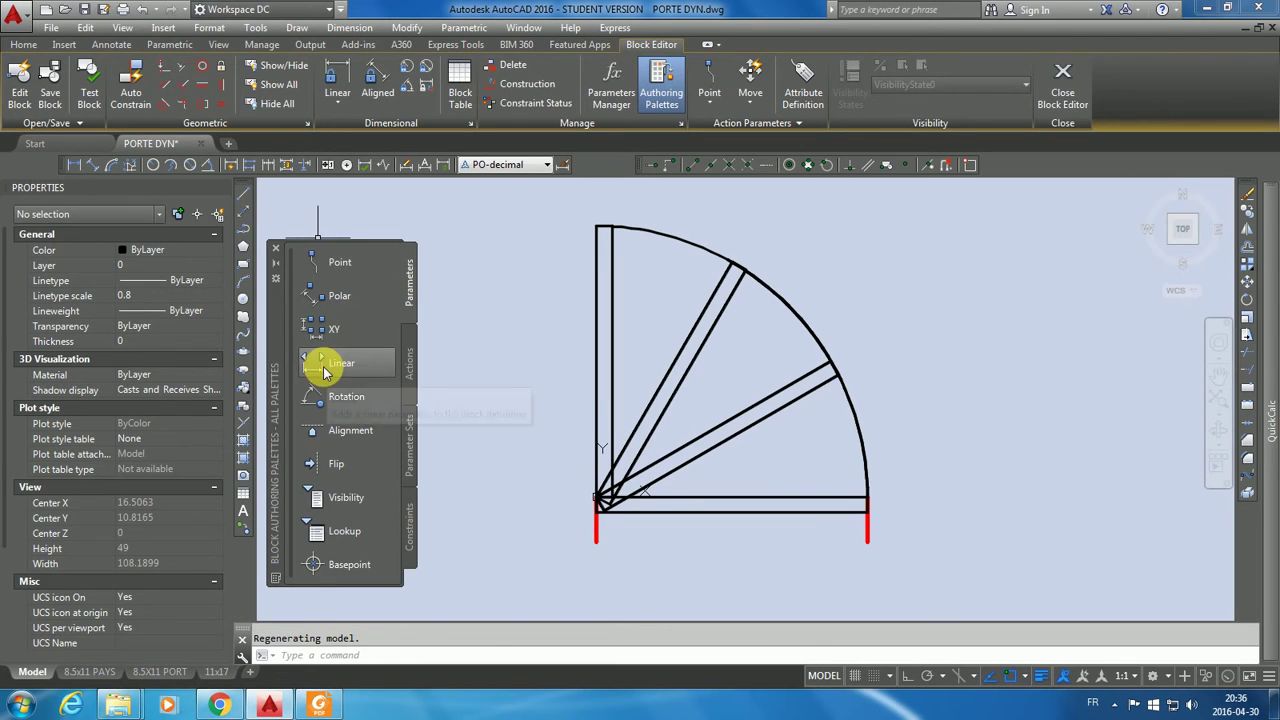
pyautogui.click(341, 362)
pyautogui.scroll(4, 686, 538)
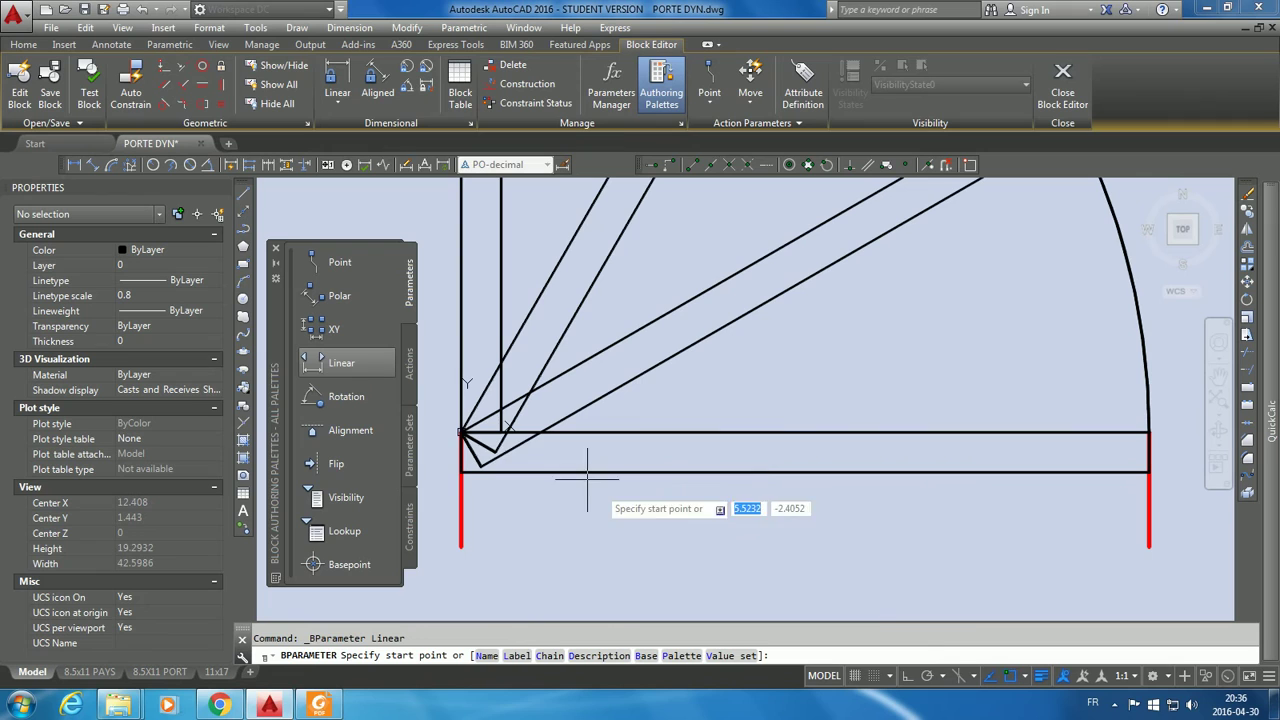
pyautogui.click(462, 433)
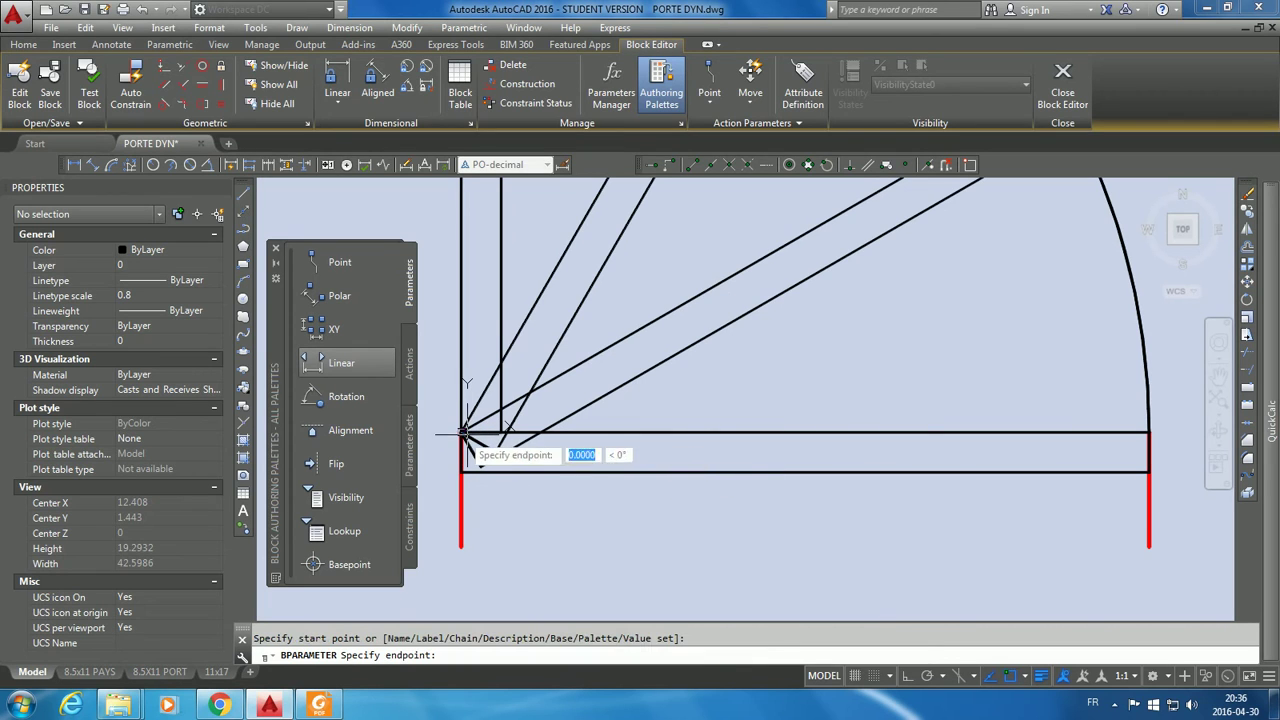
pyautogui.click(1149, 432)
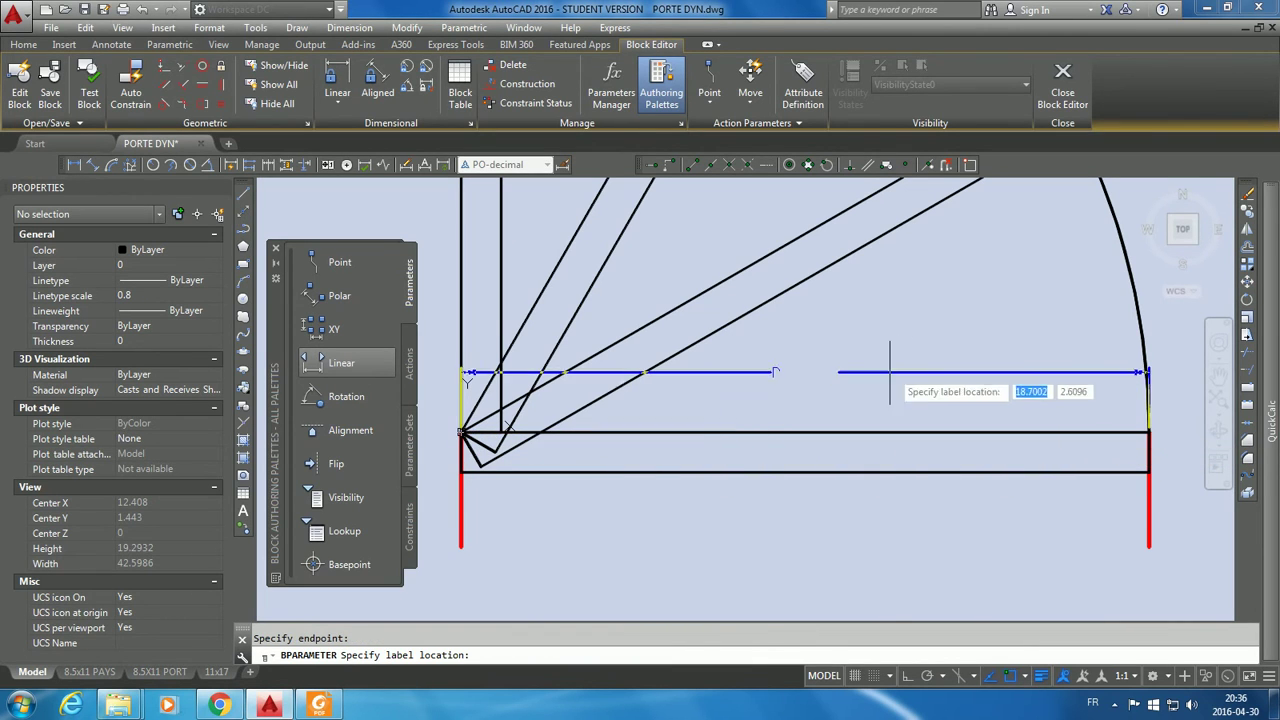
pyautogui.click(846, 386)
pyautogui.scroll(-2, 875, 415)
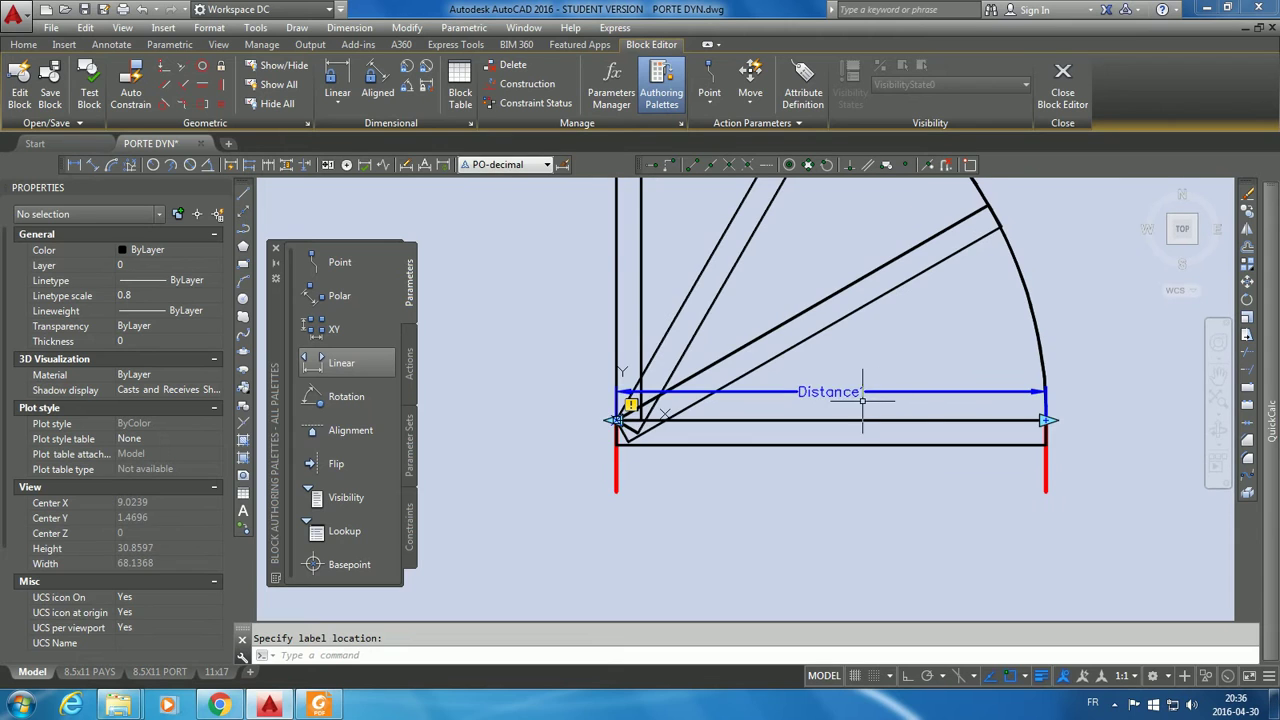
# Step: Rename the linear parameter's distance name as LARGEUR
pyautogui.click(831, 391)
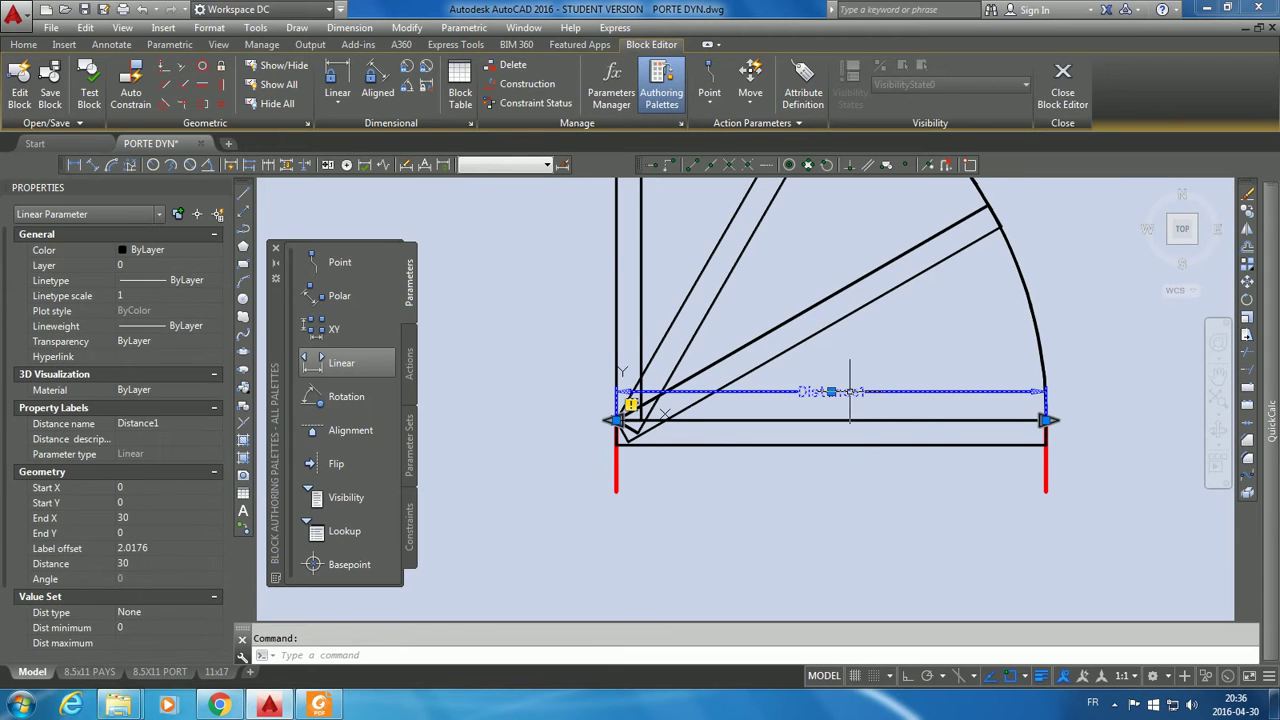
pyautogui.click(185, 424)
pyautogui.write('LA')
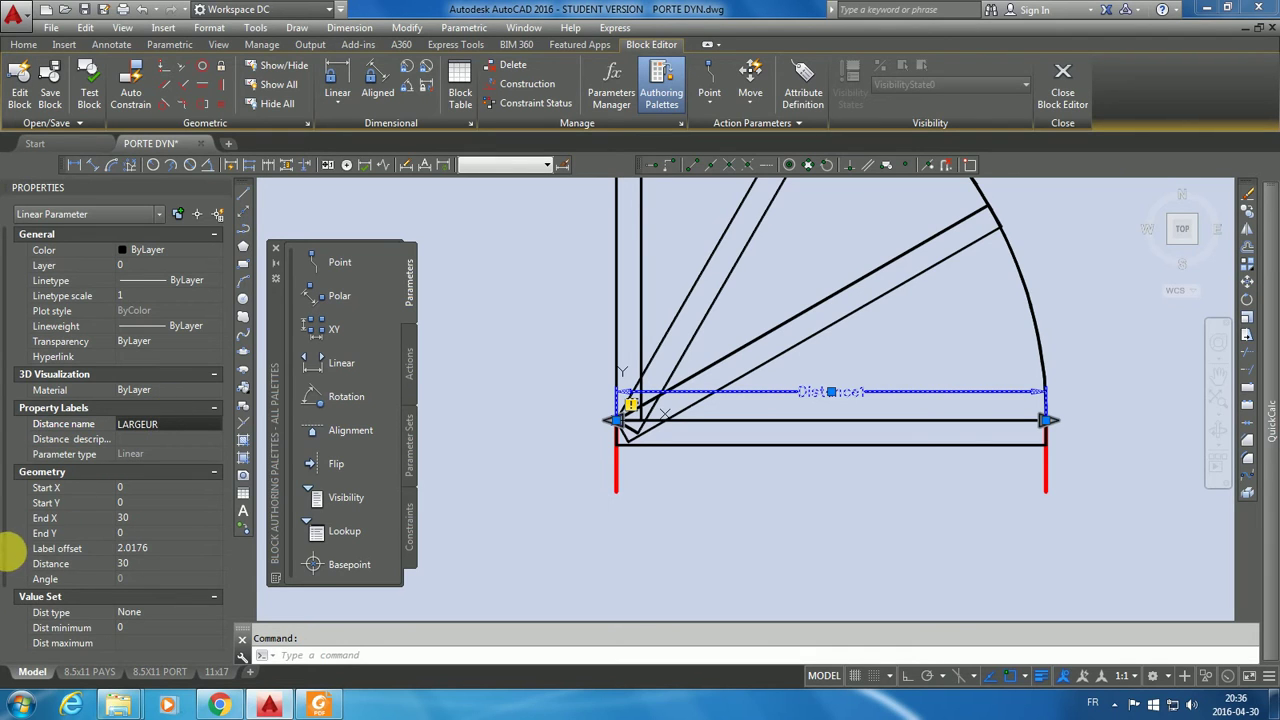
pyautogui.write('RGEUR')
pyautogui.press('Return')
# Step: Set the LARGEUR parameter's number of grips to 1
pyautogui.scroll(-3, 12, 590)
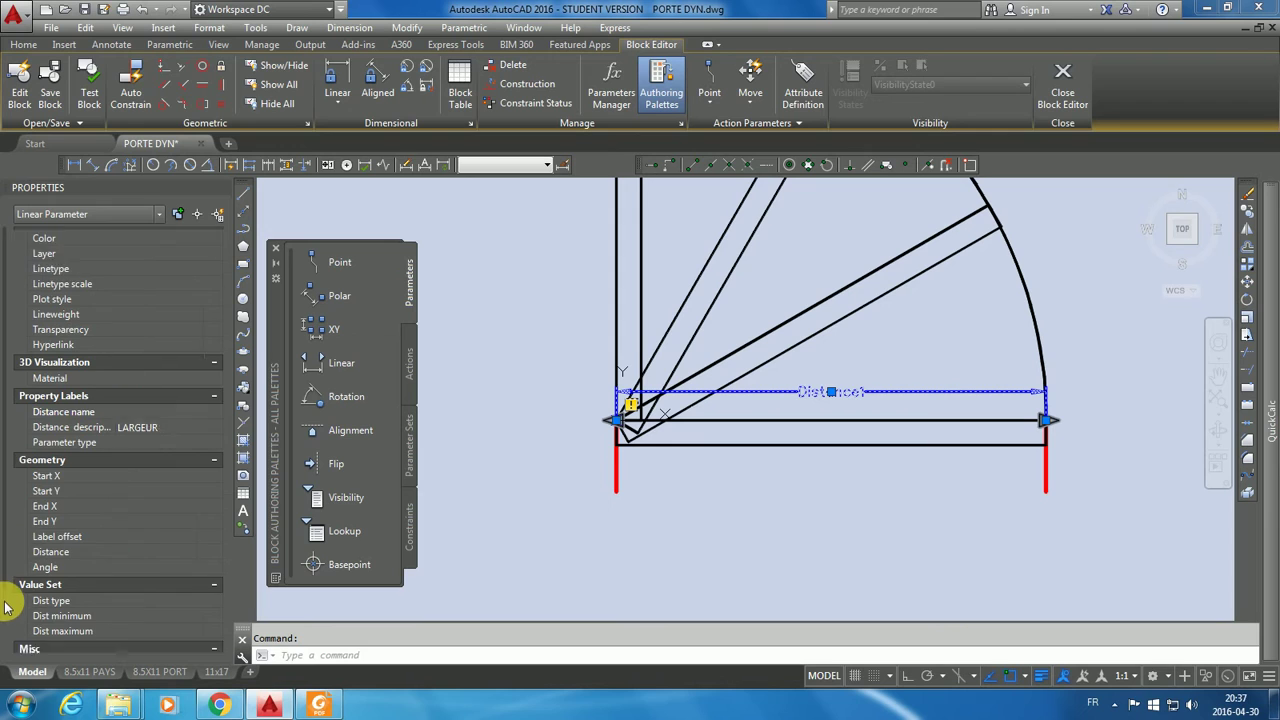
pyautogui.click(182, 648)
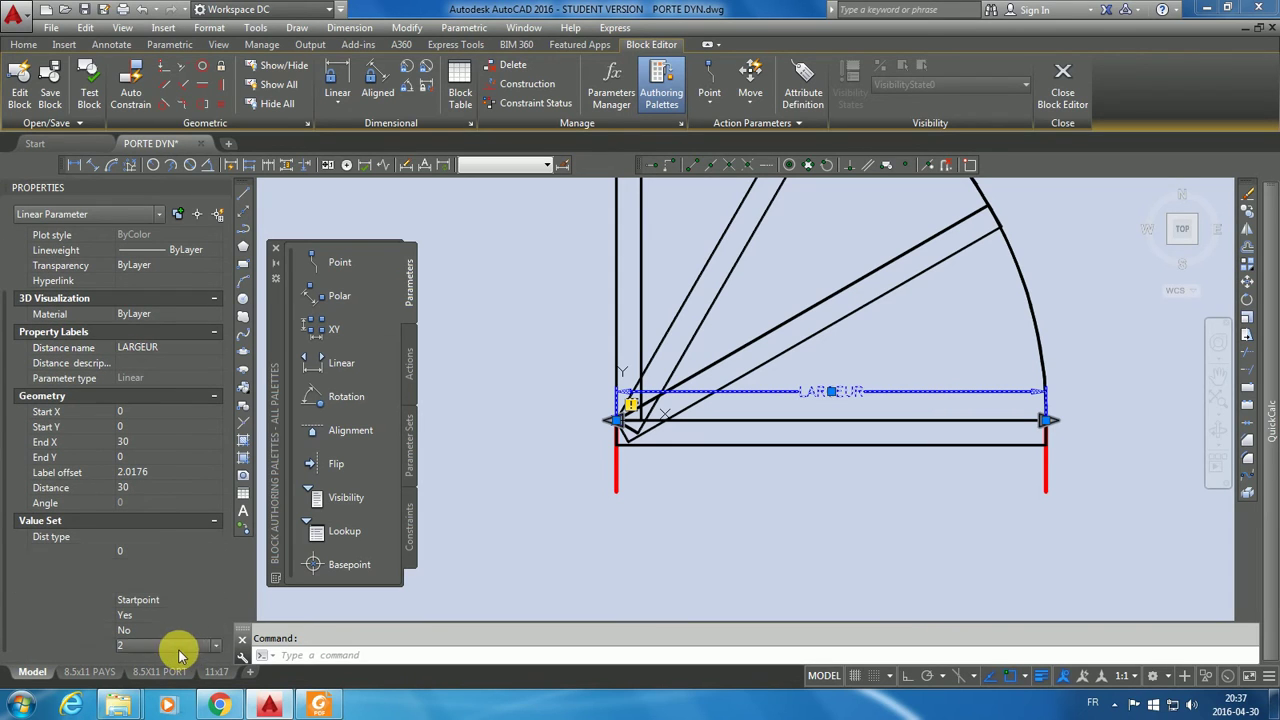
pyautogui.click(212, 648)
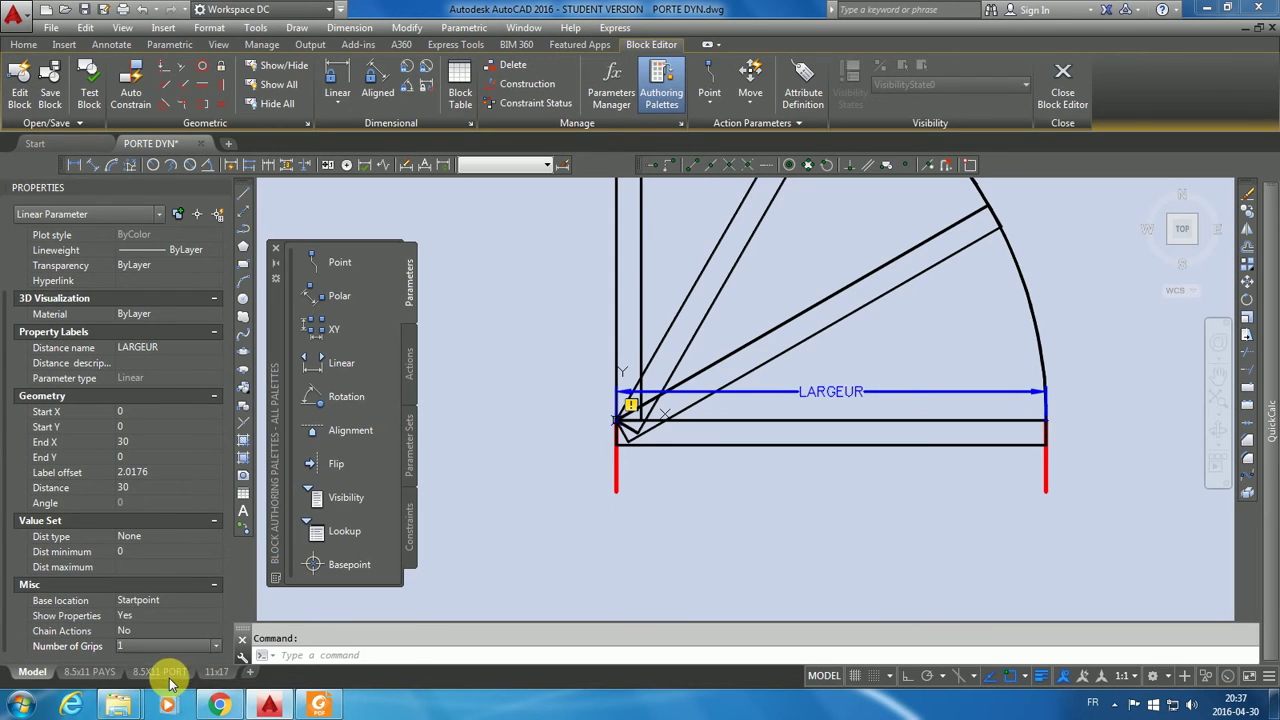
pyautogui.click(170, 675)
# Step: Set the LARGEUR parameter's distance type to List and add the distance values 28 and 36
pyautogui.click(185, 538)
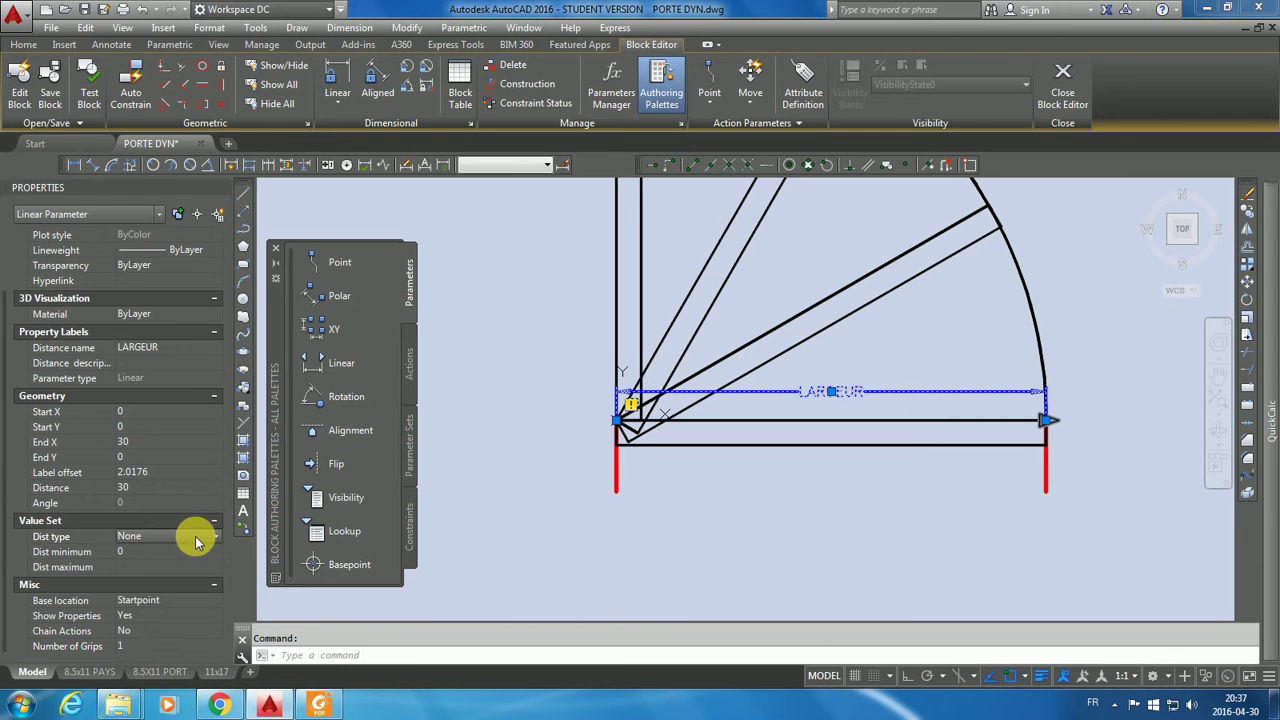
pyautogui.click(217, 537)
pyautogui.click(168, 567)
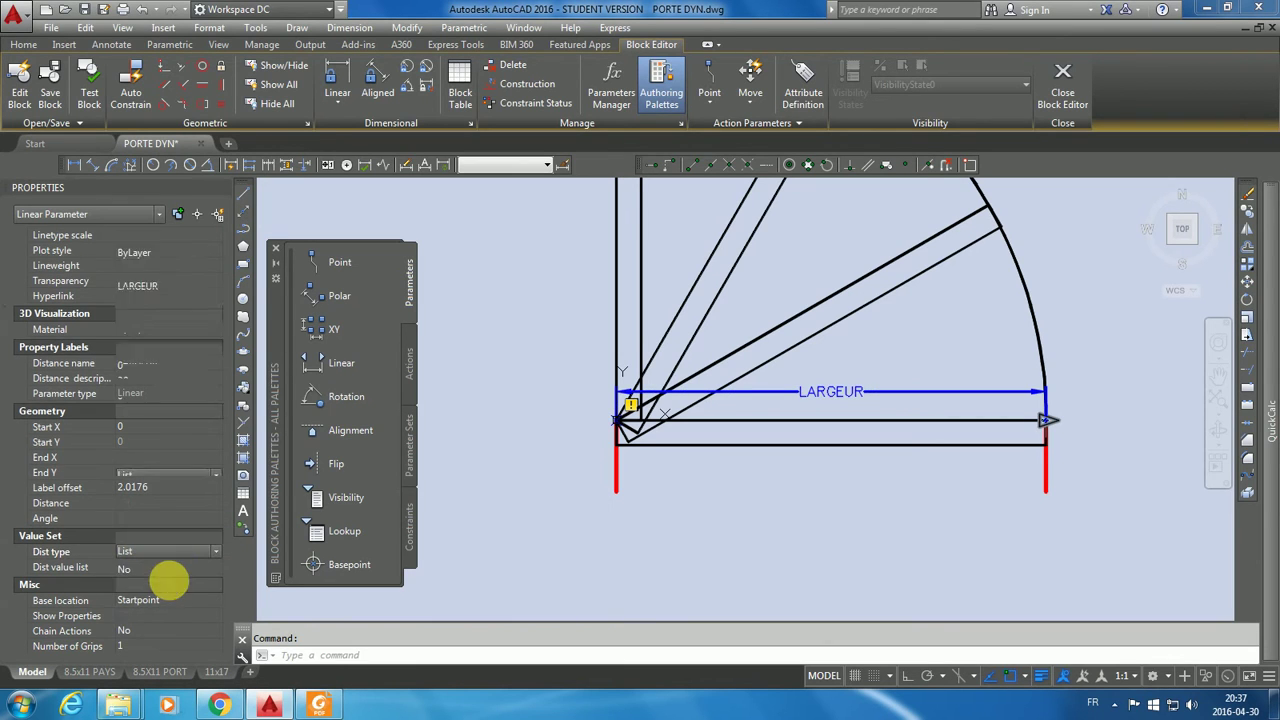
pyautogui.click(157, 567)
pyautogui.click(214, 567)
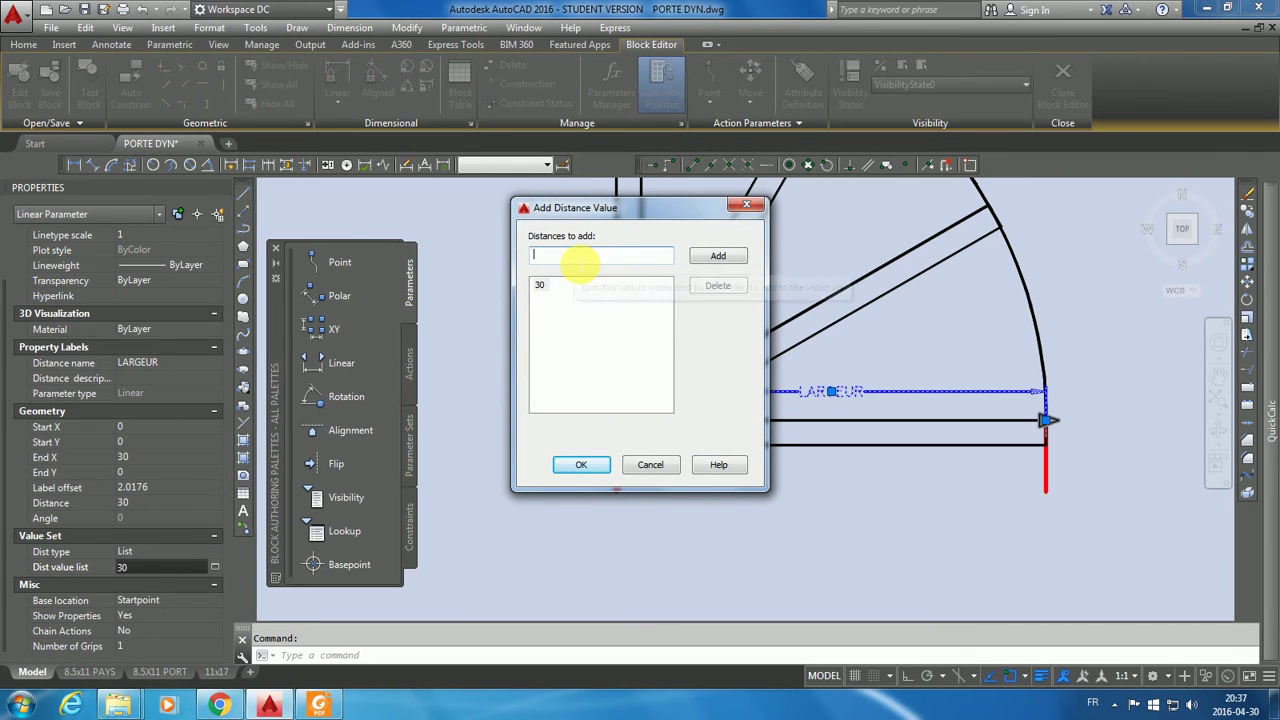
pyautogui.write('28')
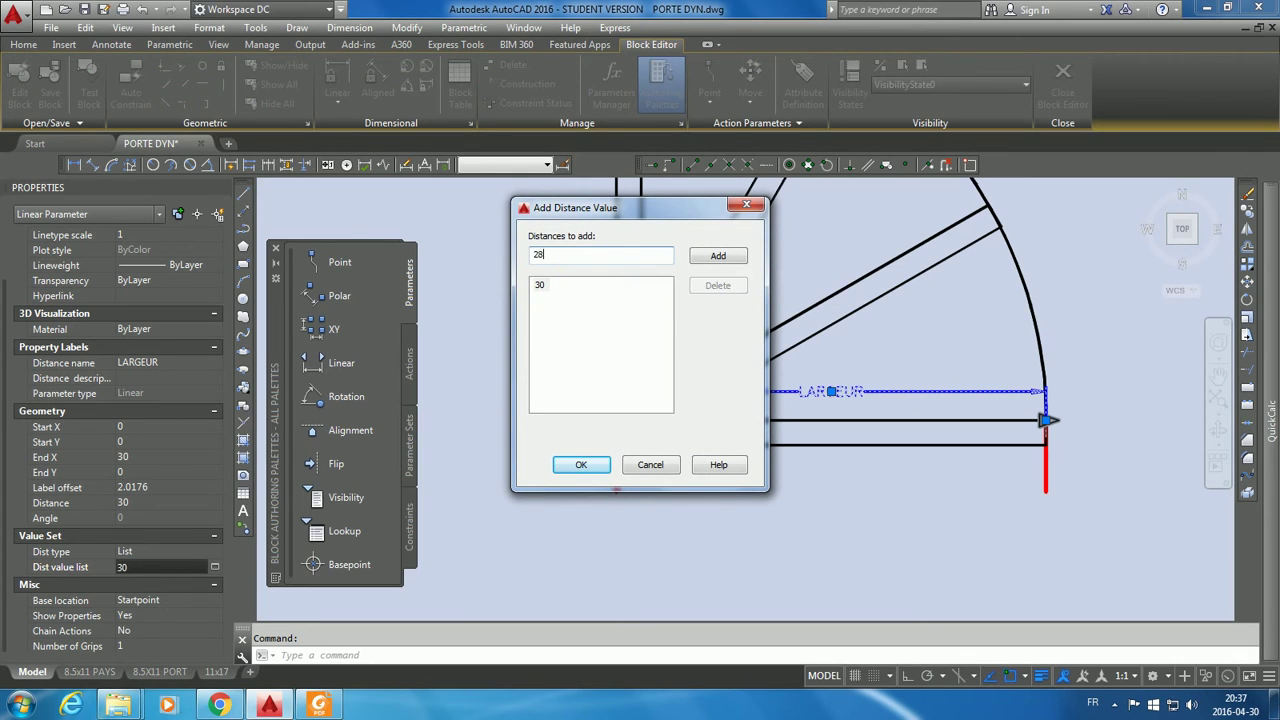
pyautogui.click(740, 254)
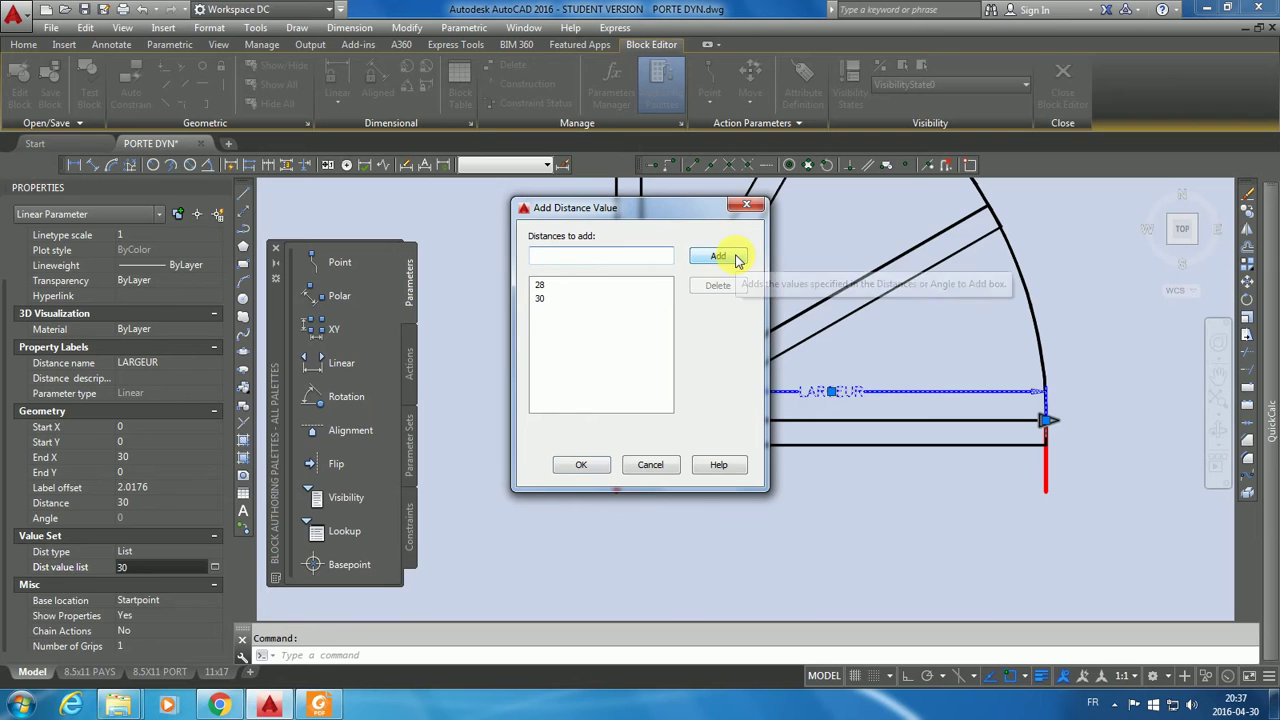
pyautogui.write('36')
pyautogui.click(737, 258)
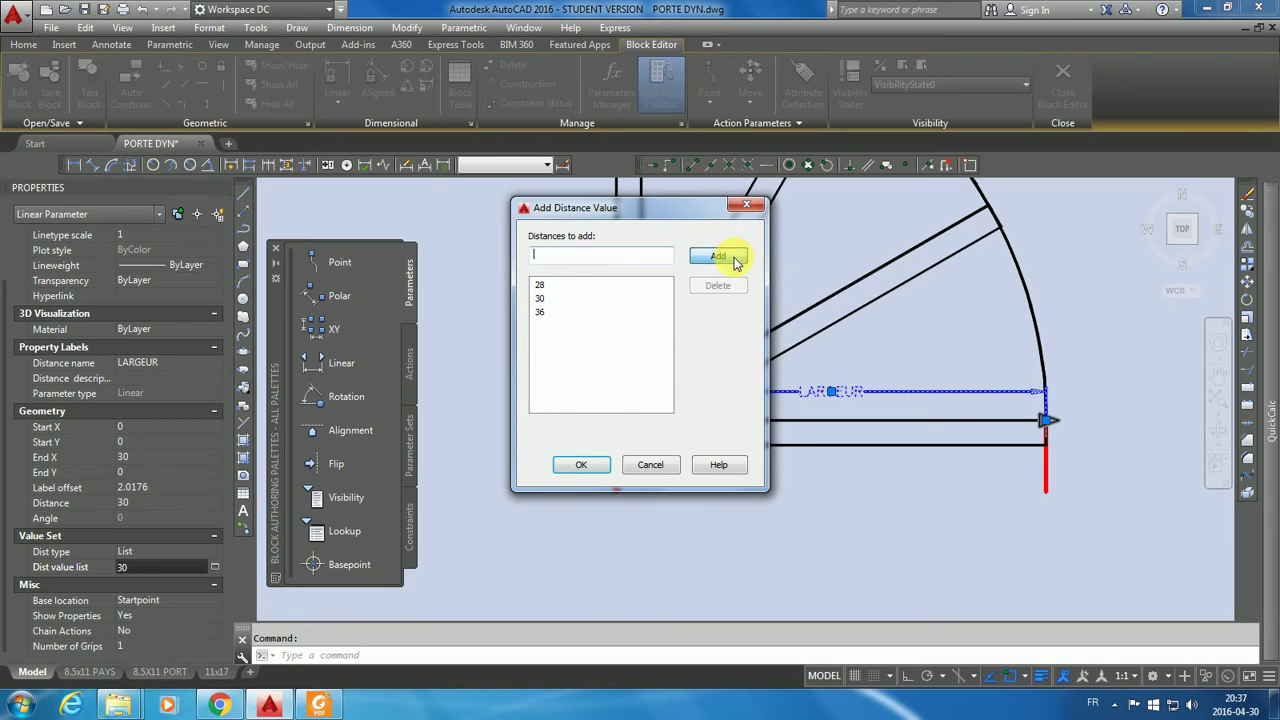
pyautogui.click(581, 466)
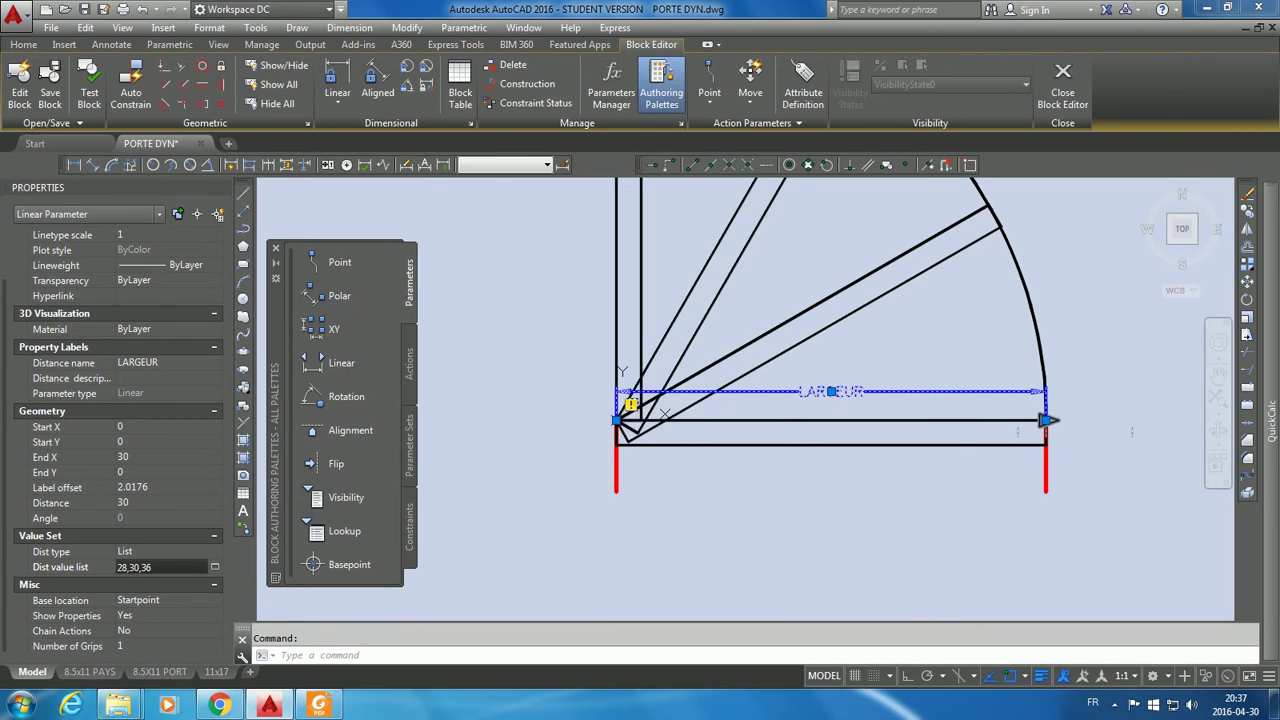
pyautogui.press('Escape')
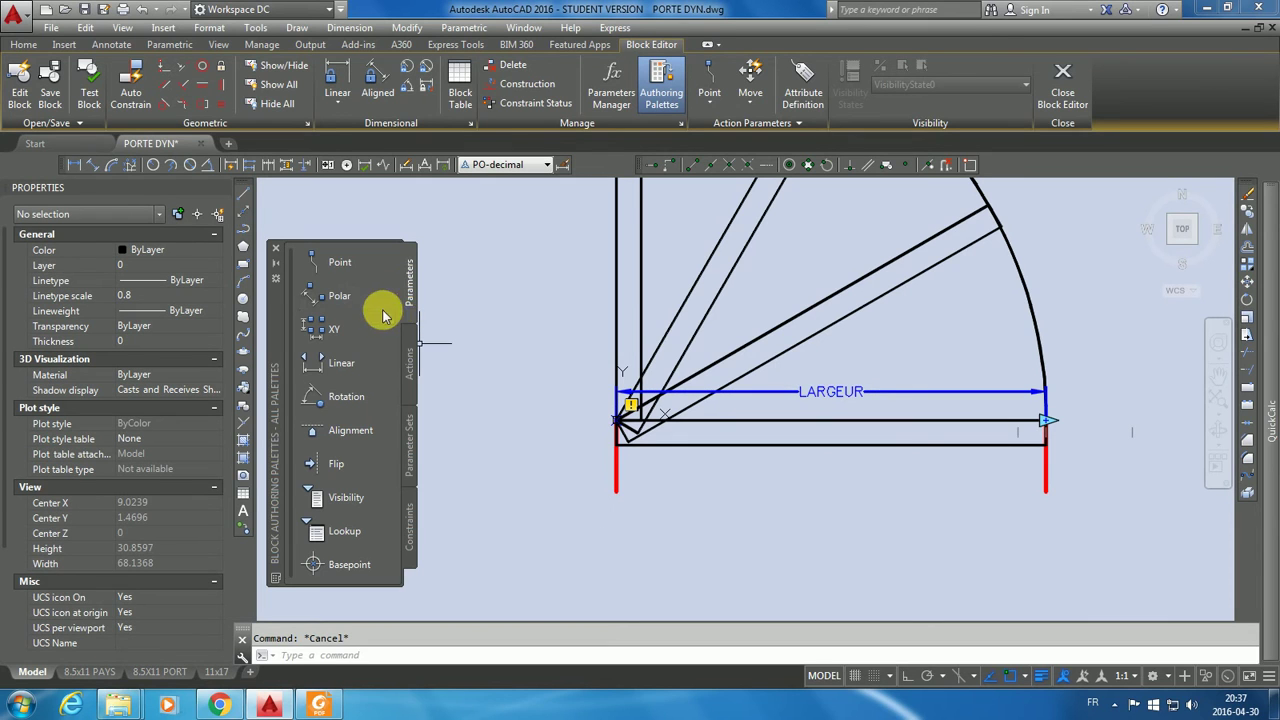
# Step: Add a linear parameter from the hinge corner to the lower end of the left red line, with its label left of the line
pyautogui.click(336, 366)
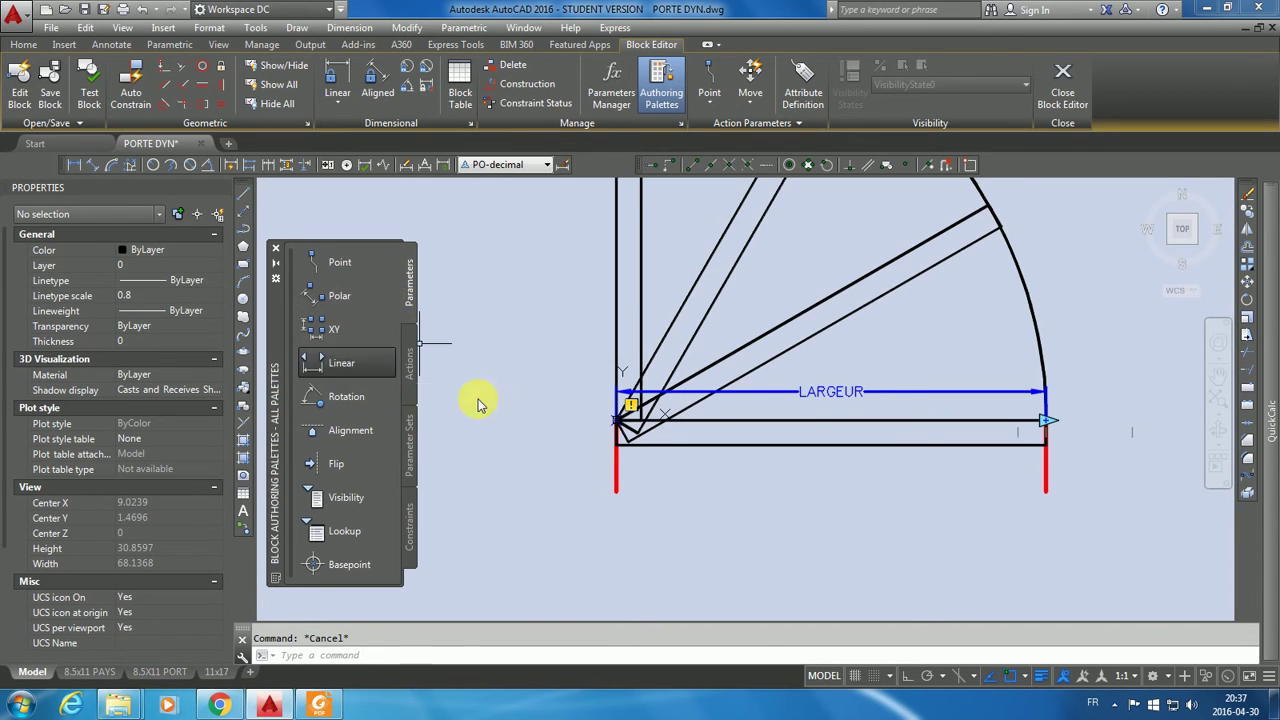
pyautogui.scroll(2, 618, 422)
pyautogui.click(618, 422)
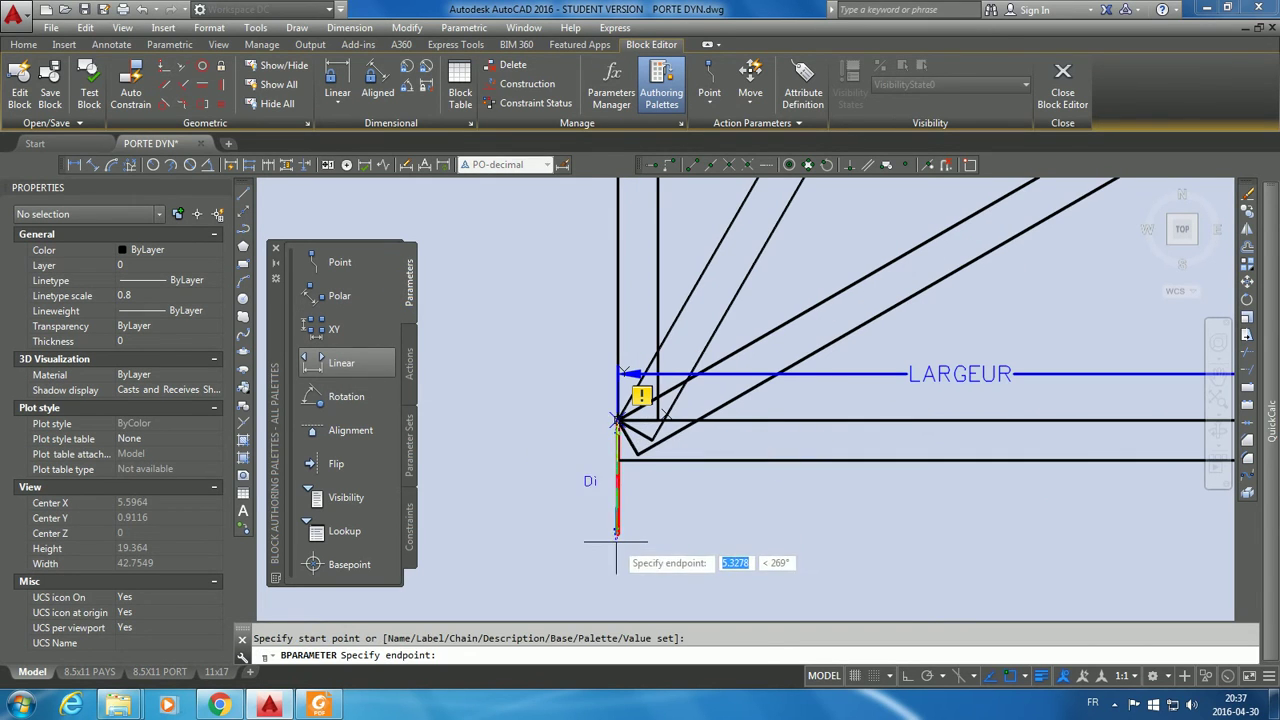
pyautogui.click(612, 530)
pyautogui.click(535, 477)
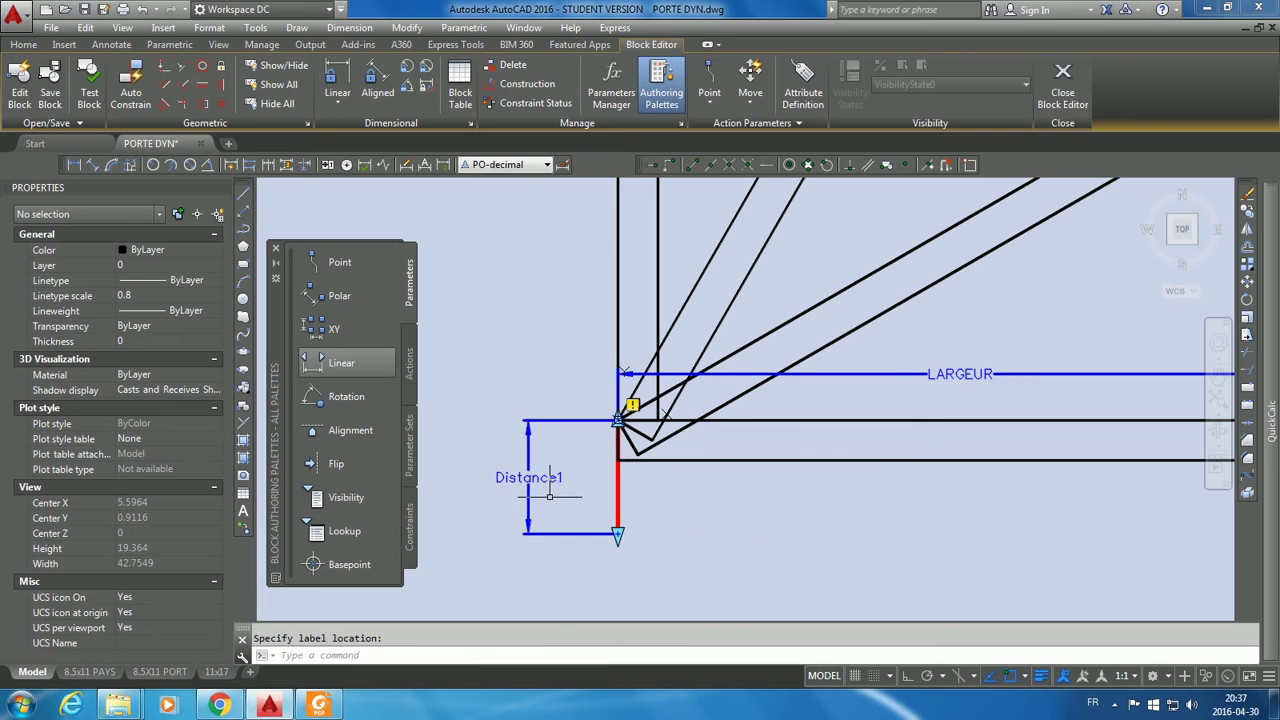
# Step: Rename the vertical linear parameter's distance name as EP MUR
pyautogui.click(530, 477)
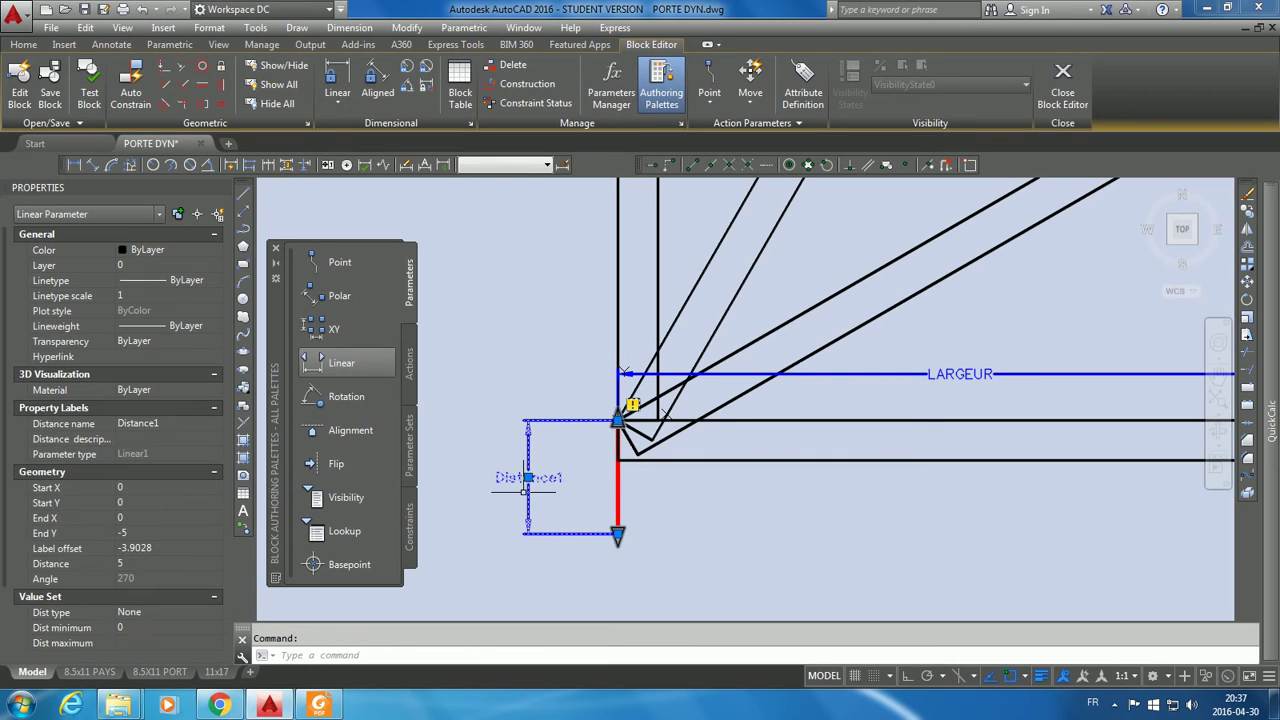
pyautogui.click(185, 424)
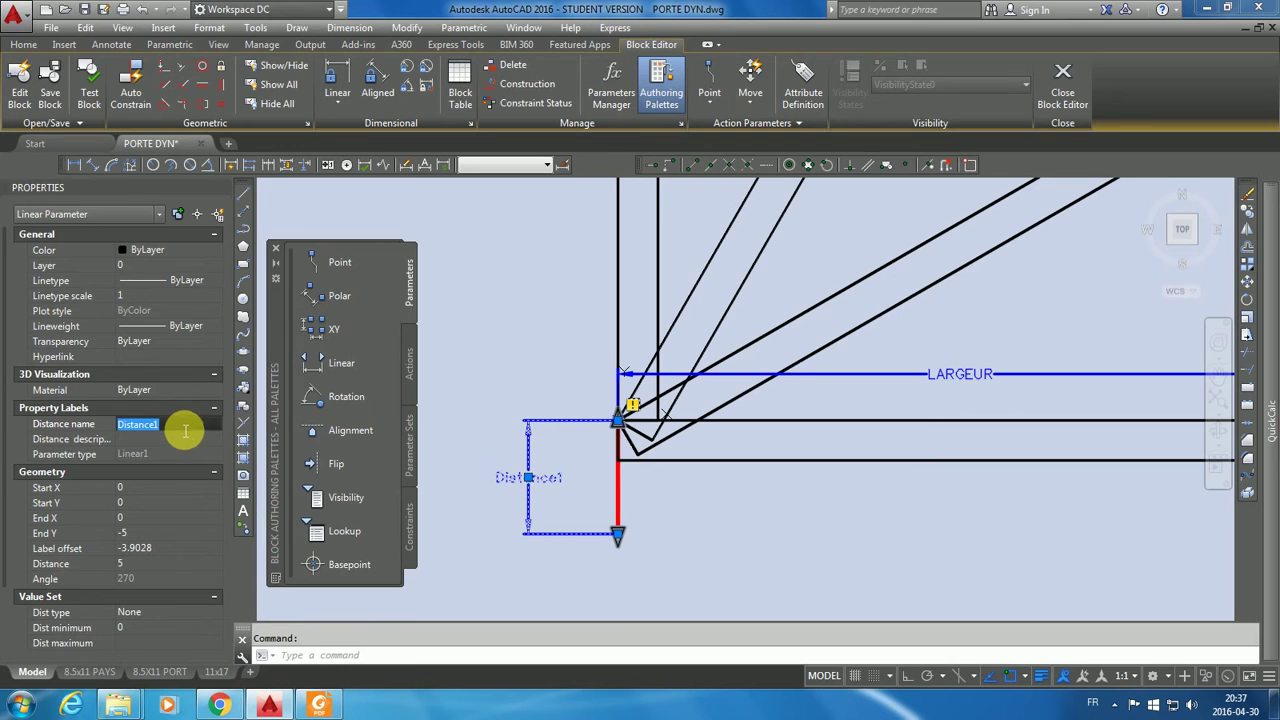
pyautogui.write('EP MUR')
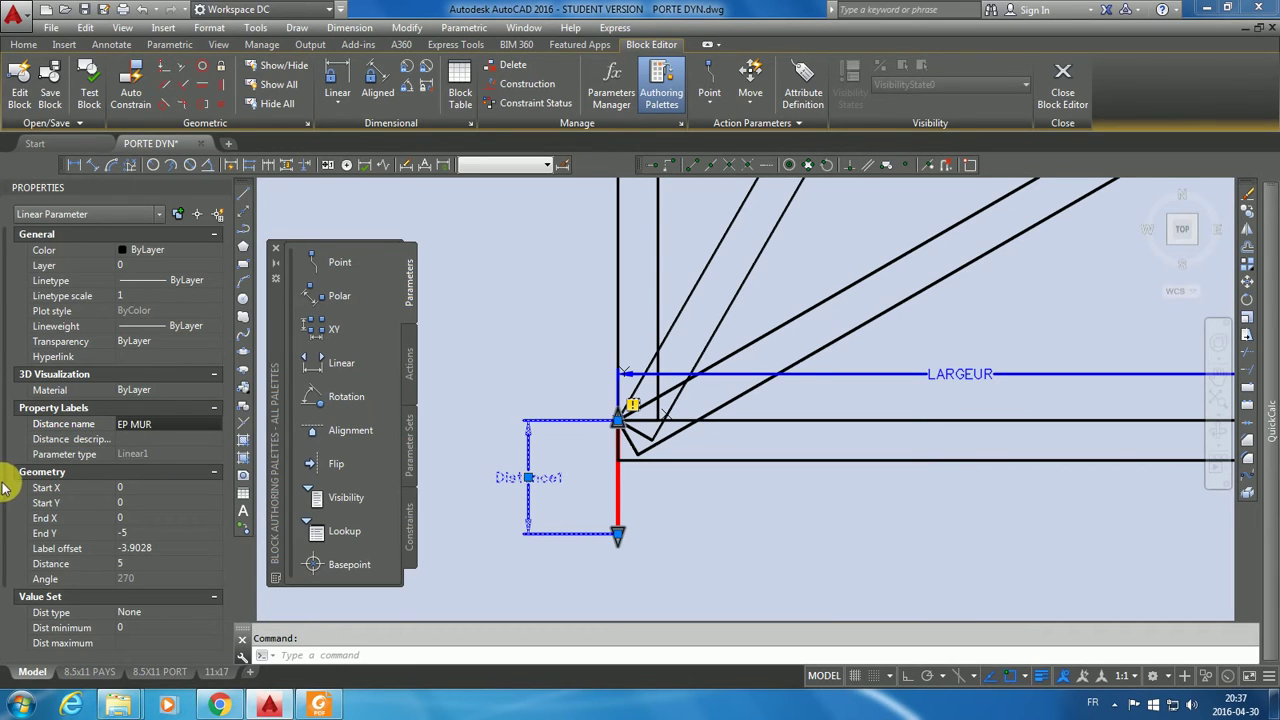
# Step: Set the EP MUR parameter's number of grips to 1
pyautogui.moveTo(5, 488); pyautogui.dragTo(5, 545)
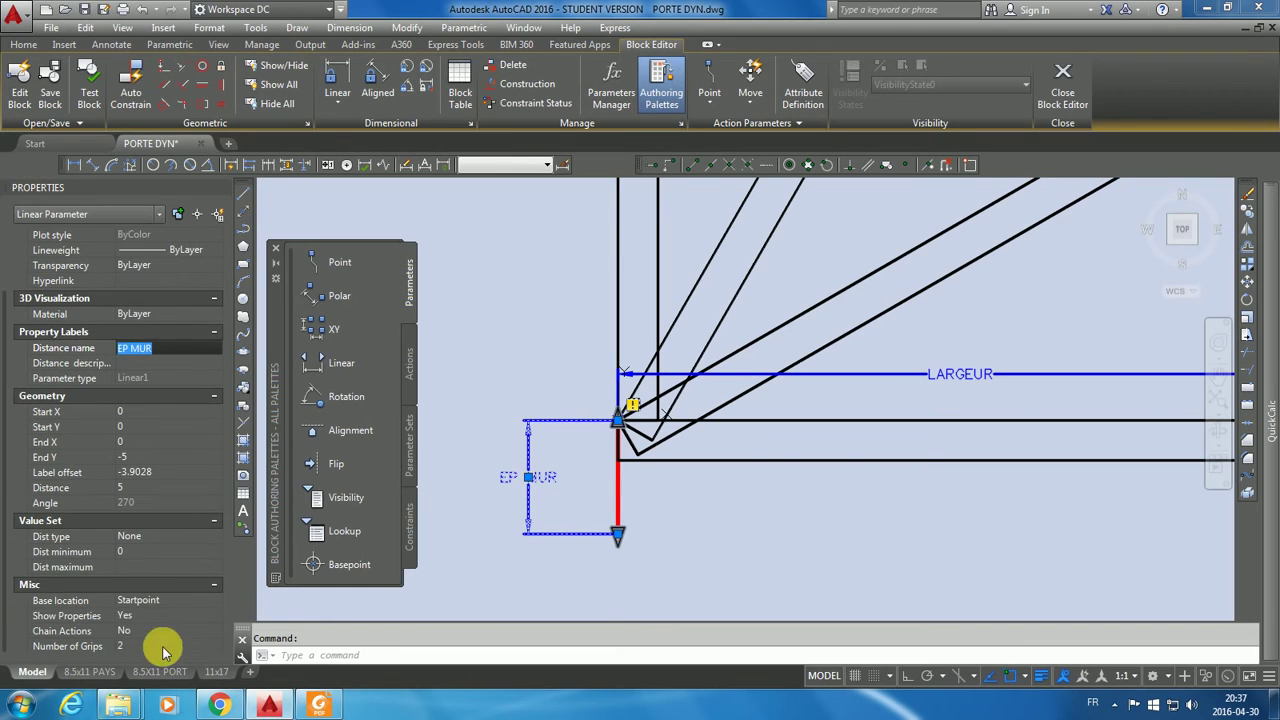
pyautogui.click(203, 659)
pyautogui.click(164, 677)
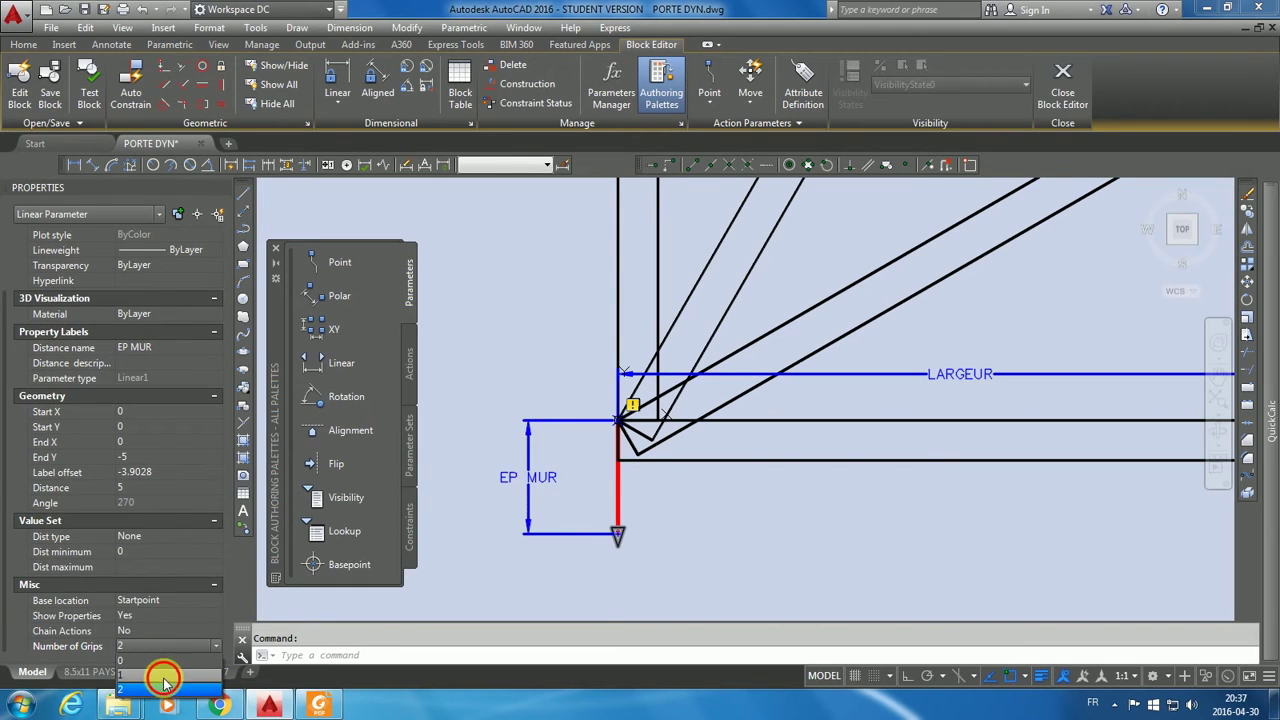
# Step: Set the EP MUR parameter's distance type to List and add the distance value 3
pyautogui.click(210, 541)
pyautogui.click(216, 536)
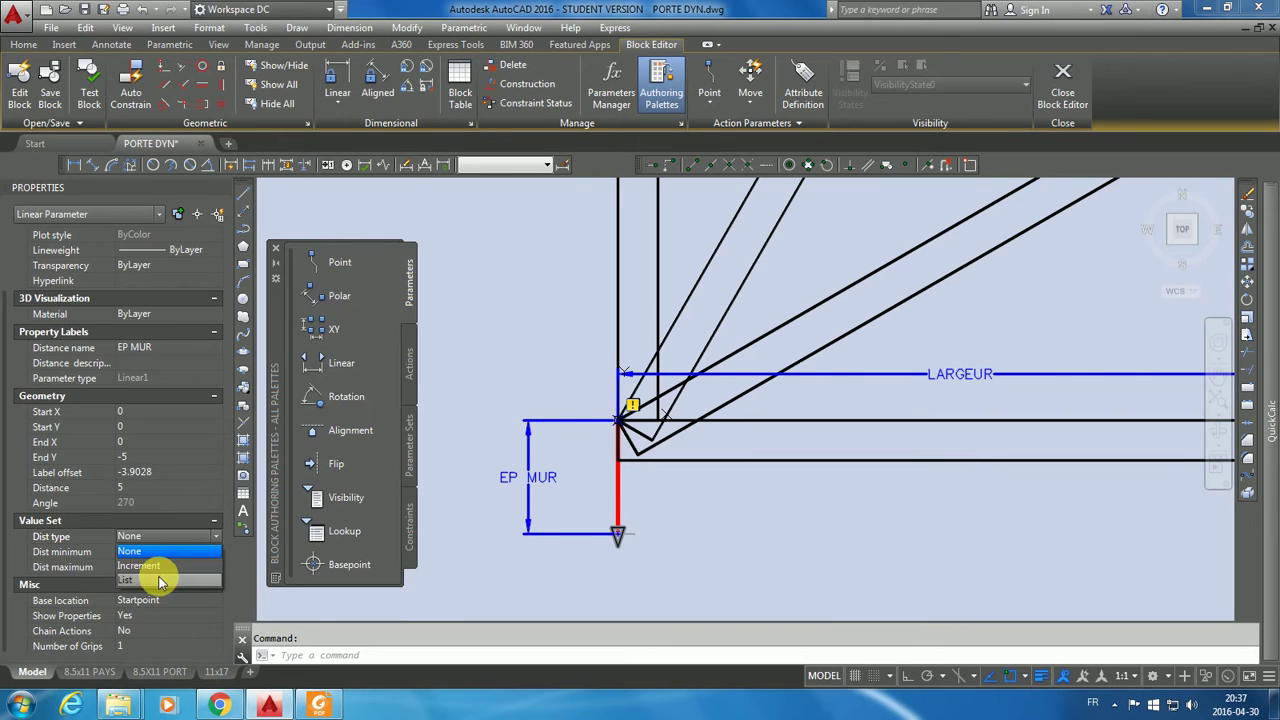
pyautogui.click(158, 568)
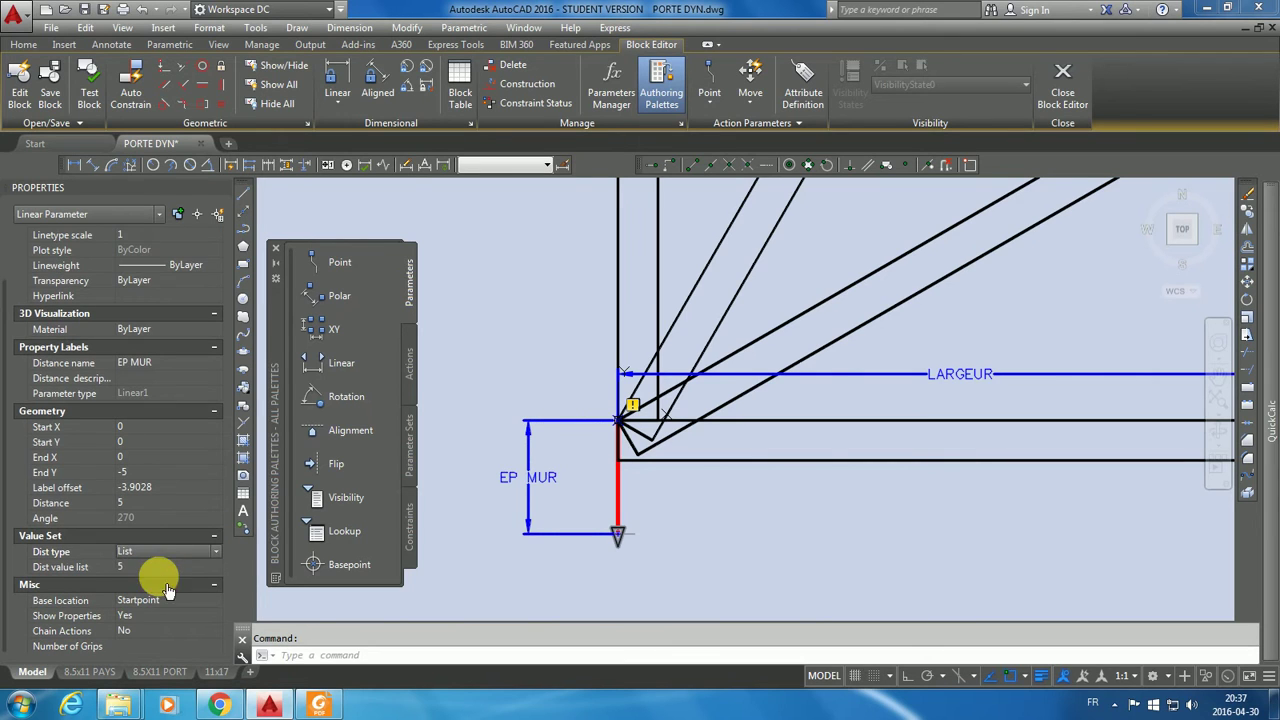
pyautogui.click(215, 565)
pyautogui.click(214, 566)
pyautogui.click(609, 255)
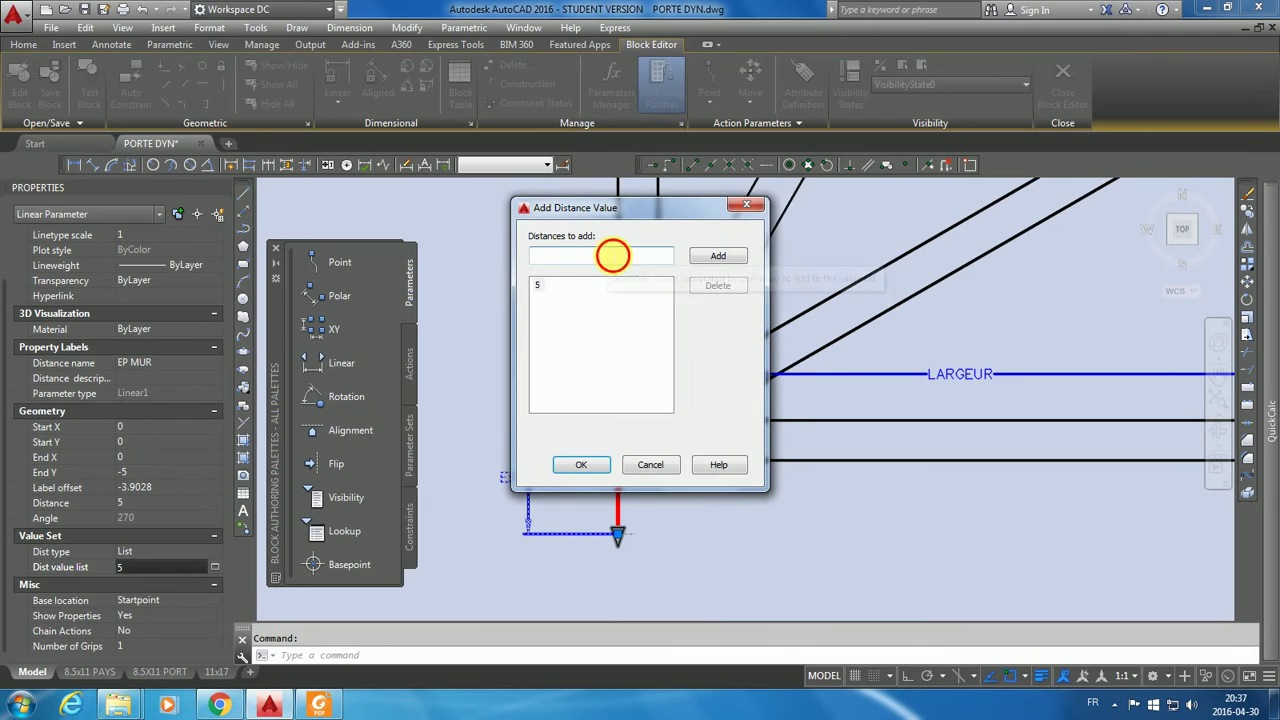
pyautogui.write('3')
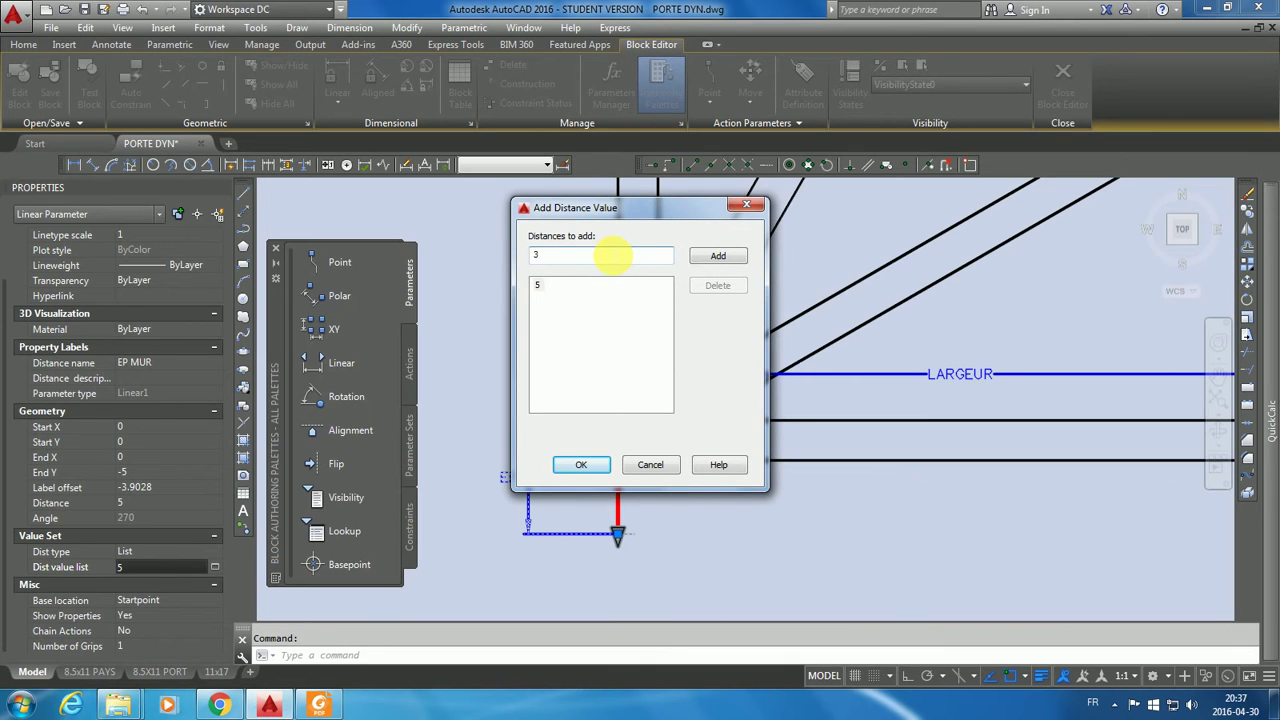
pyautogui.click(726, 257)
pyautogui.click(588, 464)
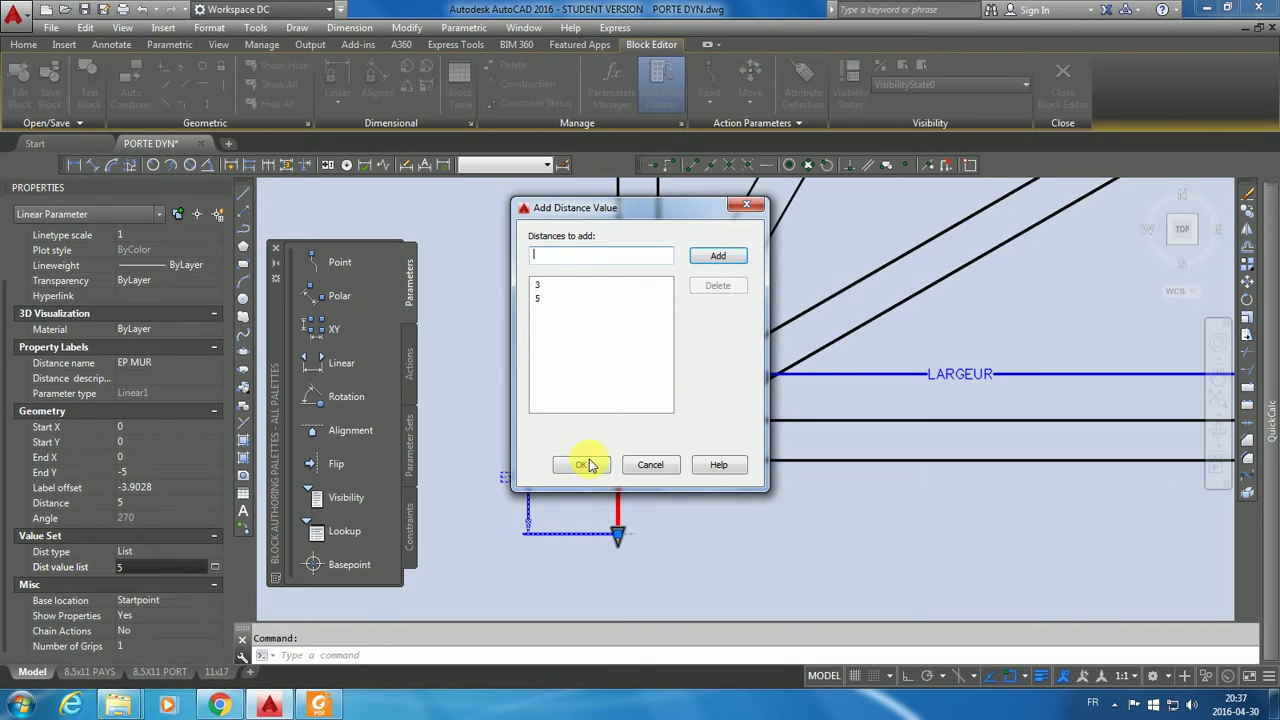
pyautogui.scroll(-5, 780, 520)
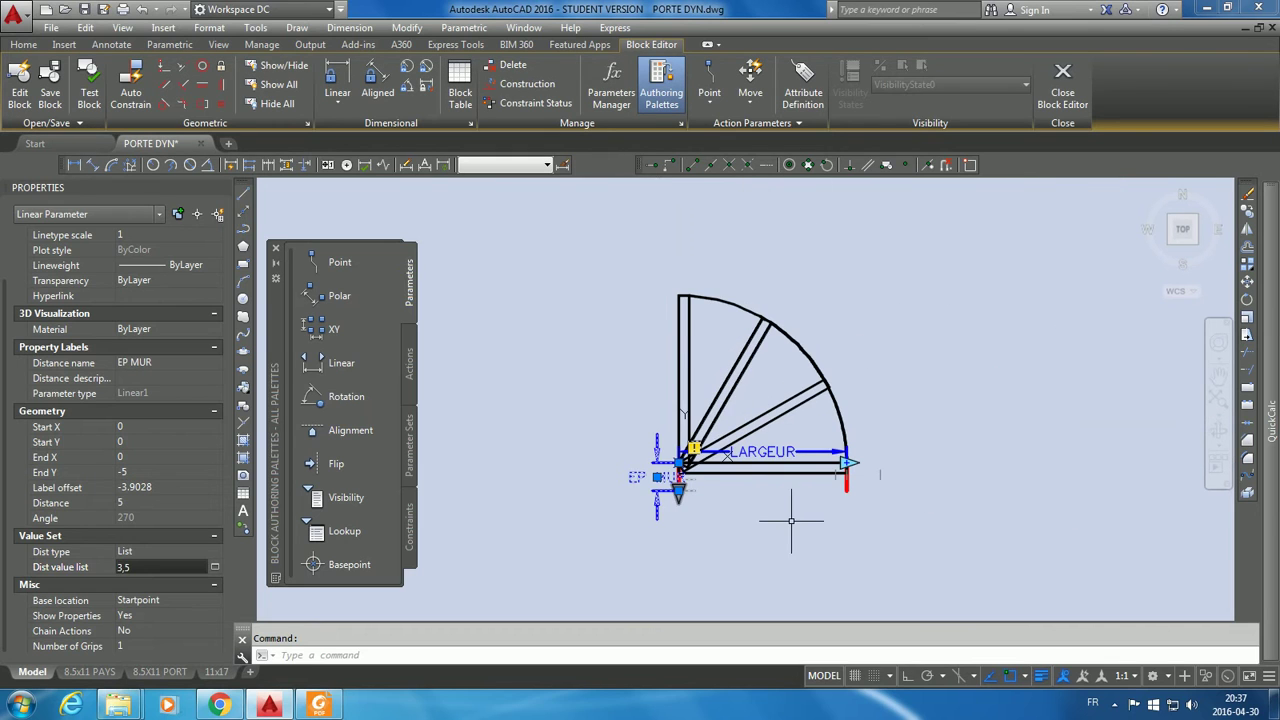
pyautogui.press('Escape')
pyautogui.scroll(2, 843, 436)
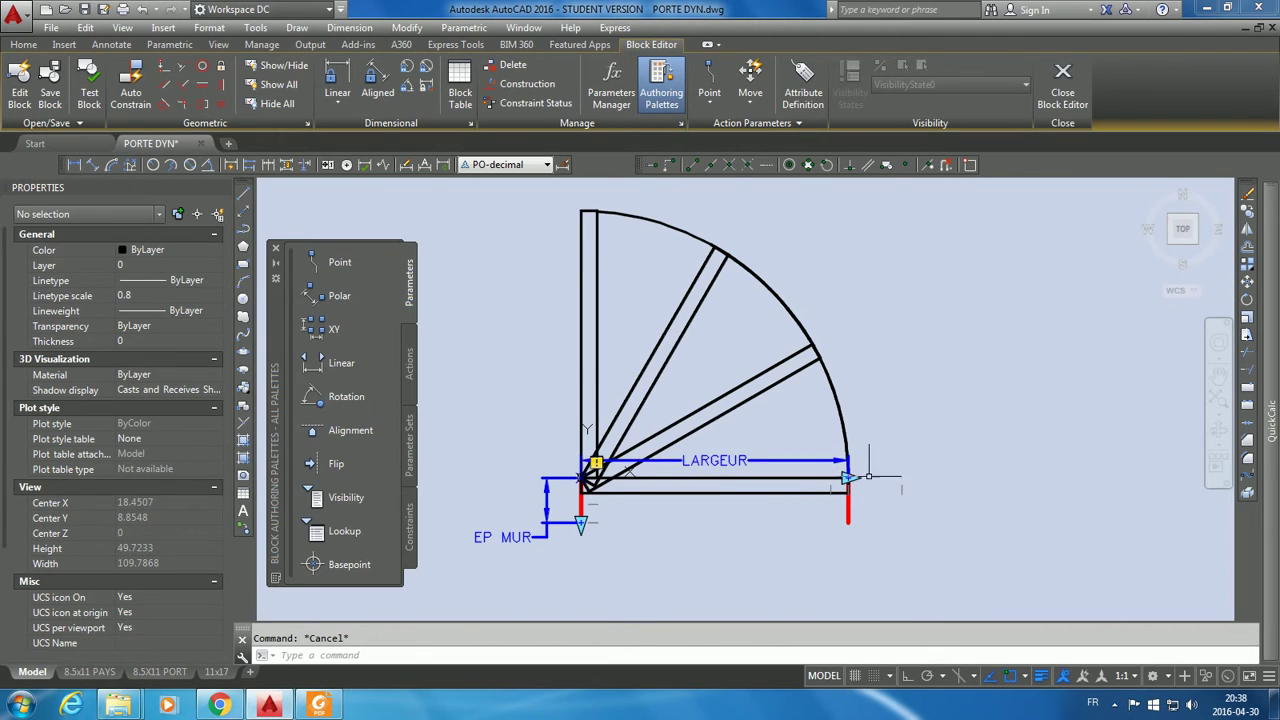
pyautogui.scroll(6, 866, 476)
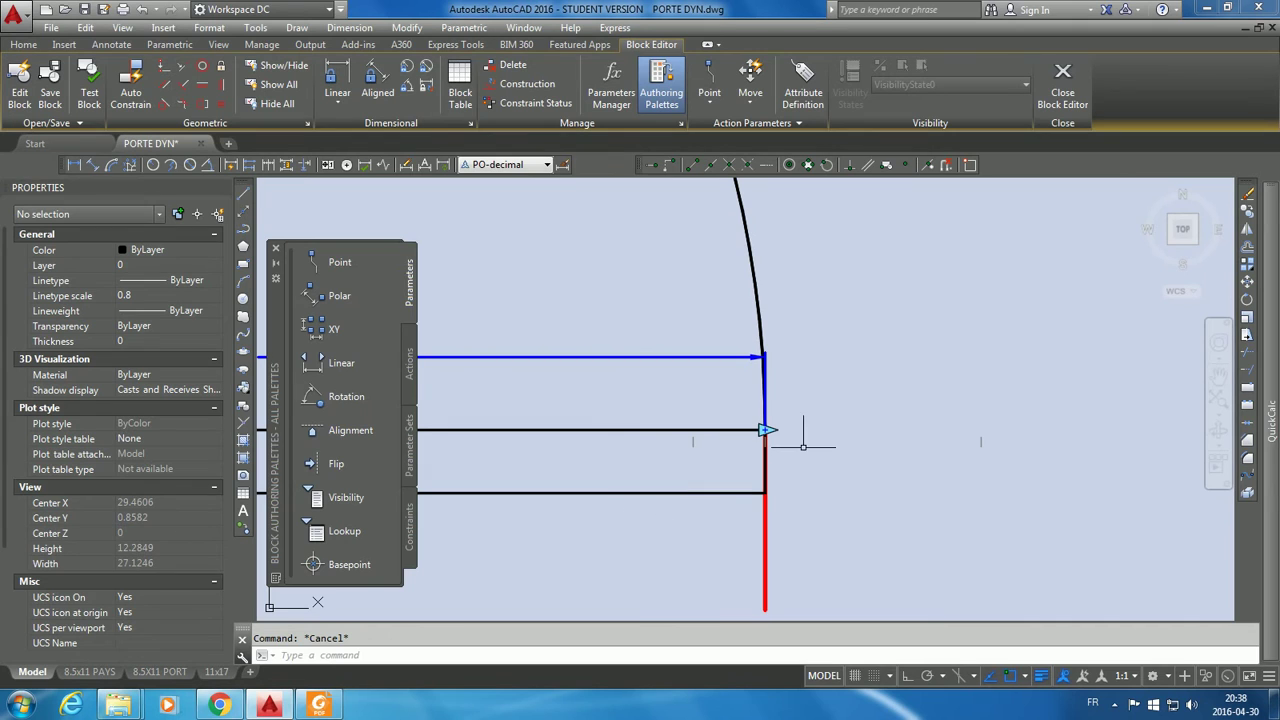
pyautogui.scroll(-6, 726, 485)
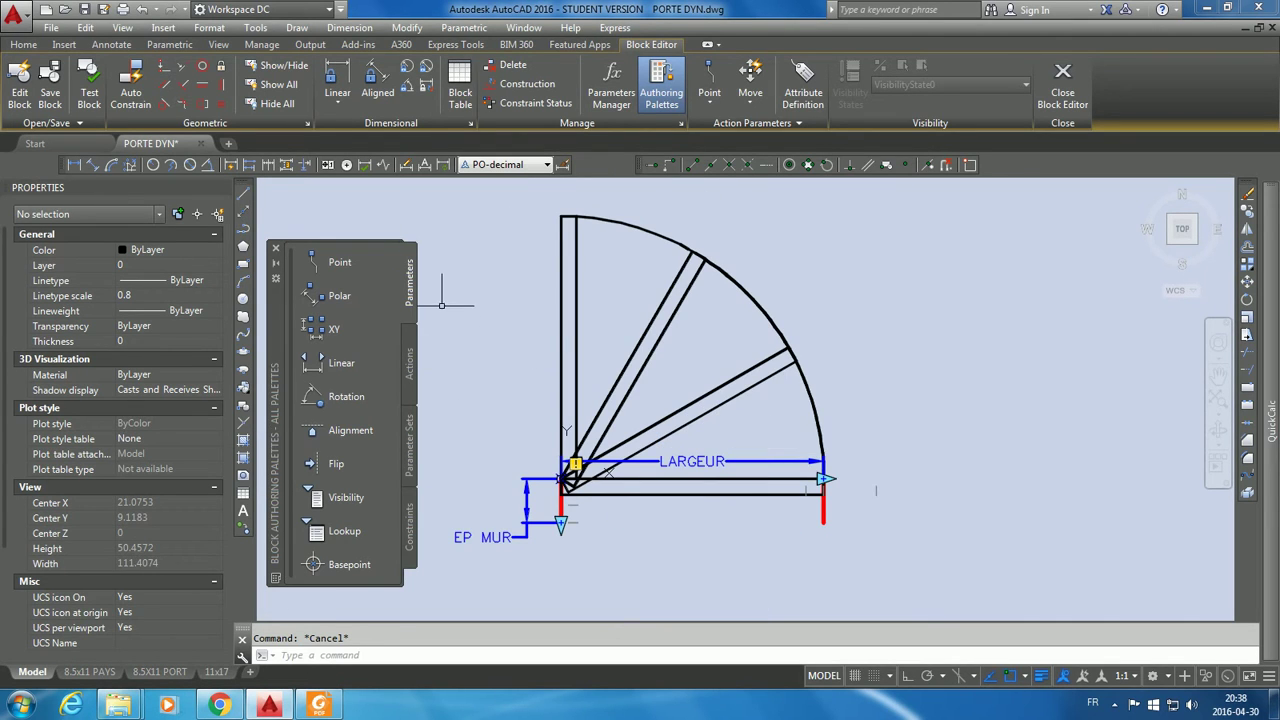
# Step: Add a Stretch action to the end point of the LARGEUR parameter, framing the free end of the horizontal door leaf and selecting only that leaf
pyautogui.click(411, 345)
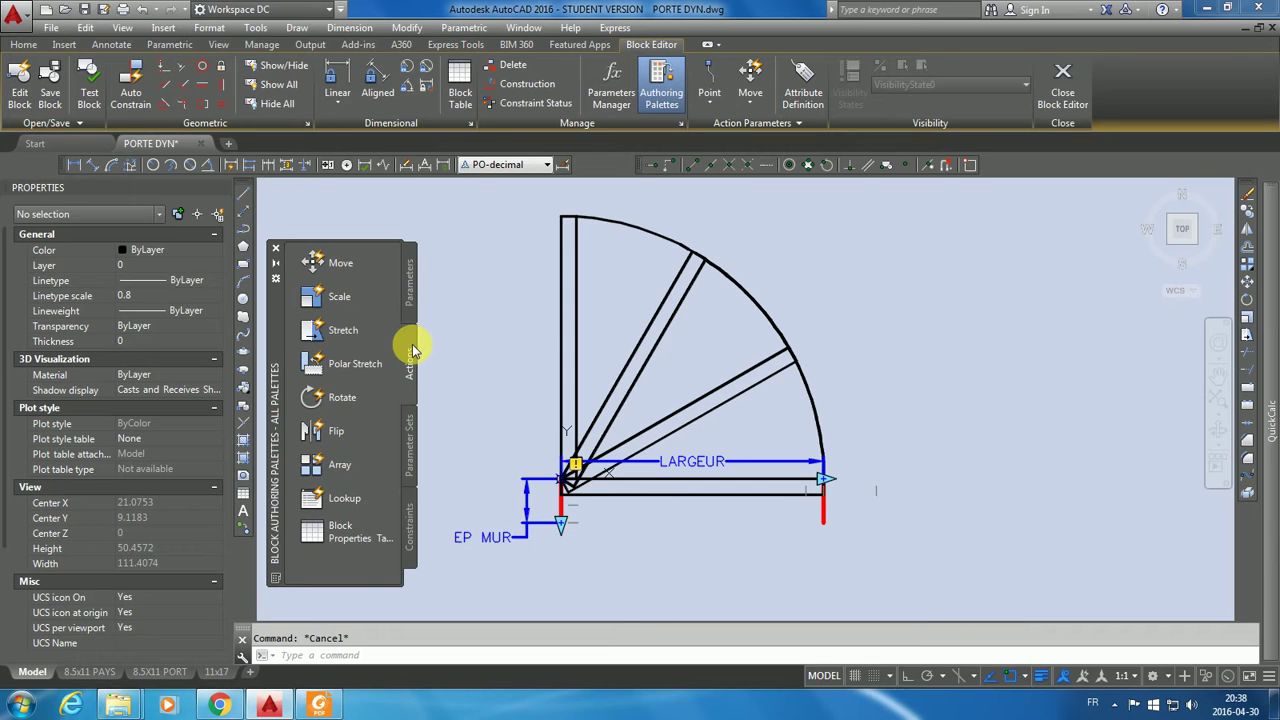
pyautogui.click(313, 333)
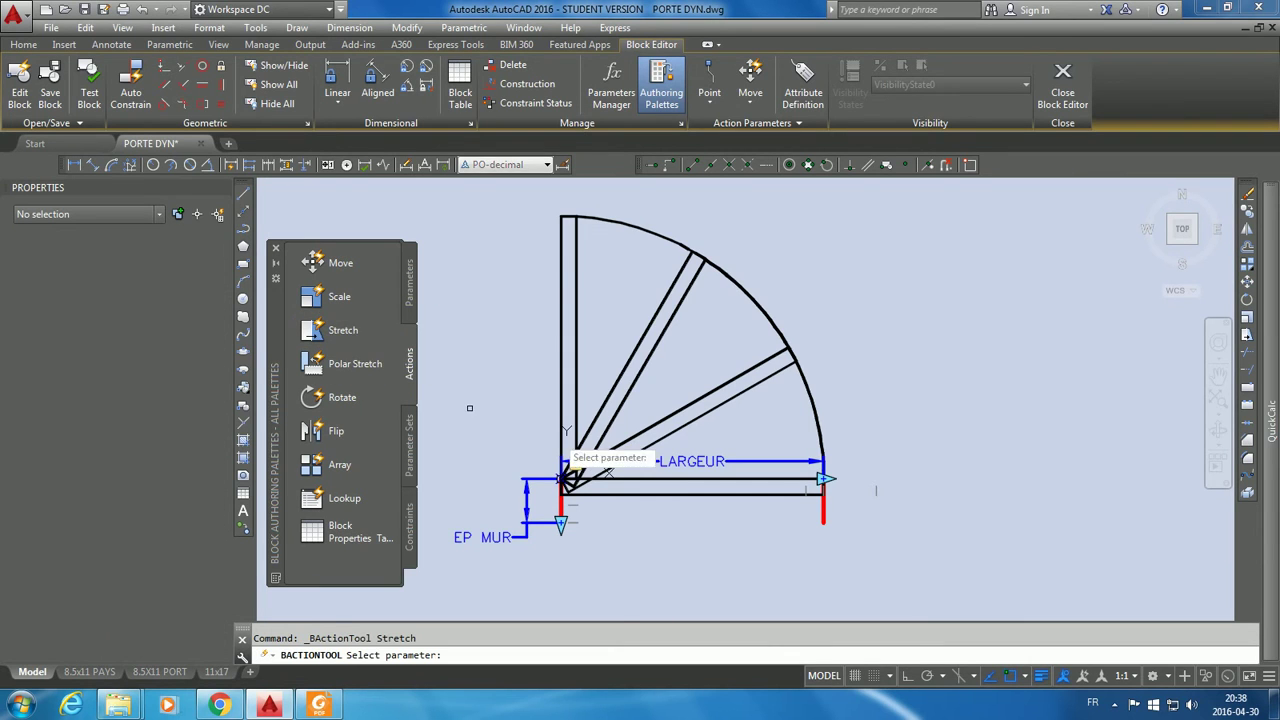
pyautogui.scroll(2, 726, 510)
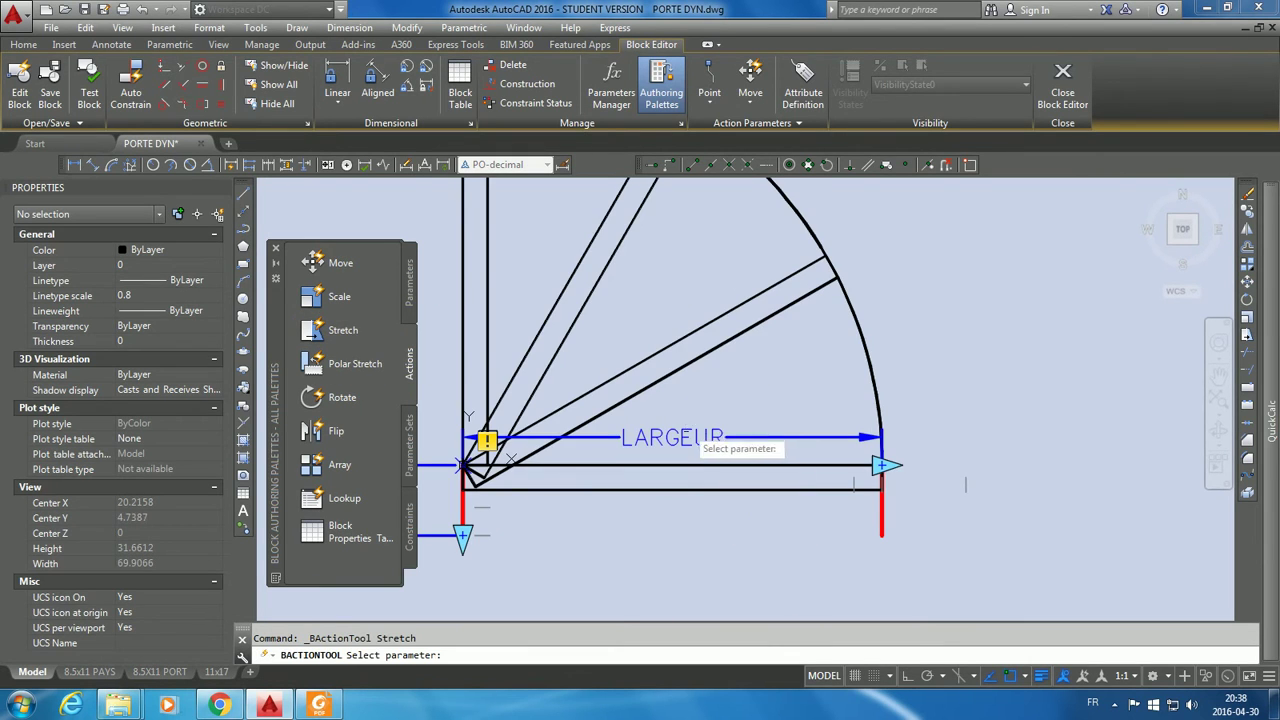
pyautogui.click(684, 437)
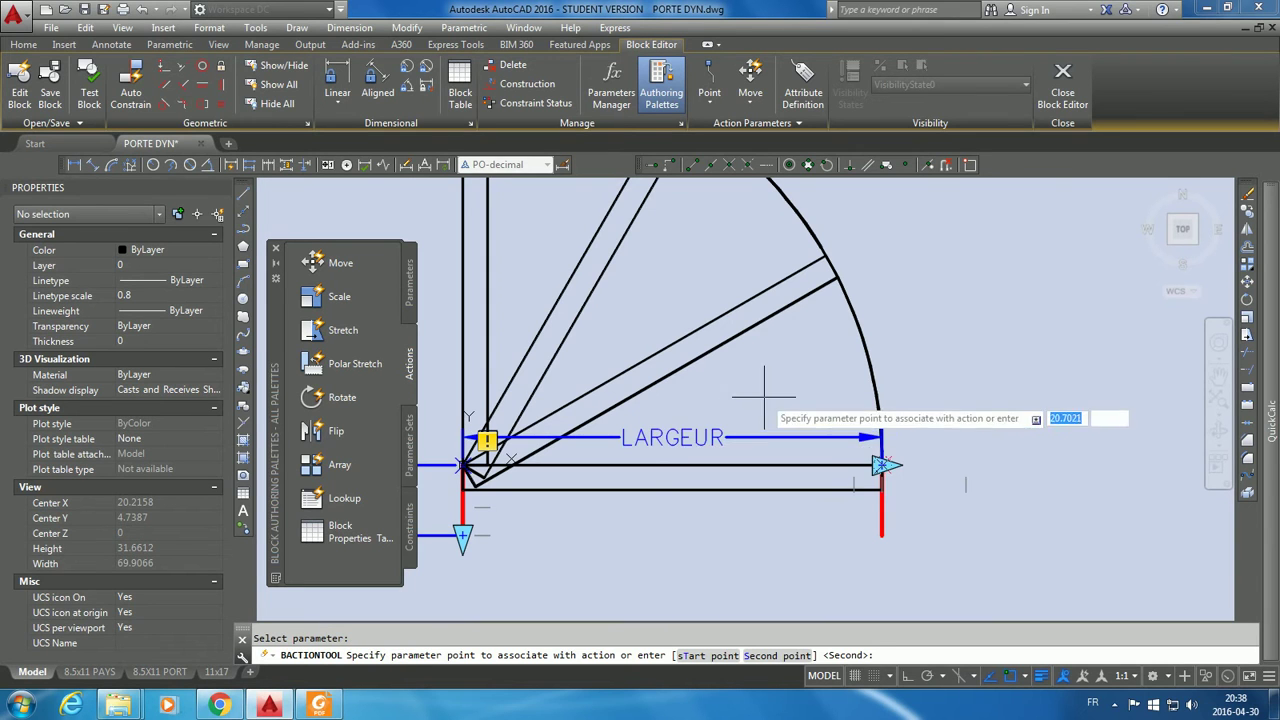
pyautogui.moveTo(766, 400); pyautogui.dragTo(686, 409, button='middle')
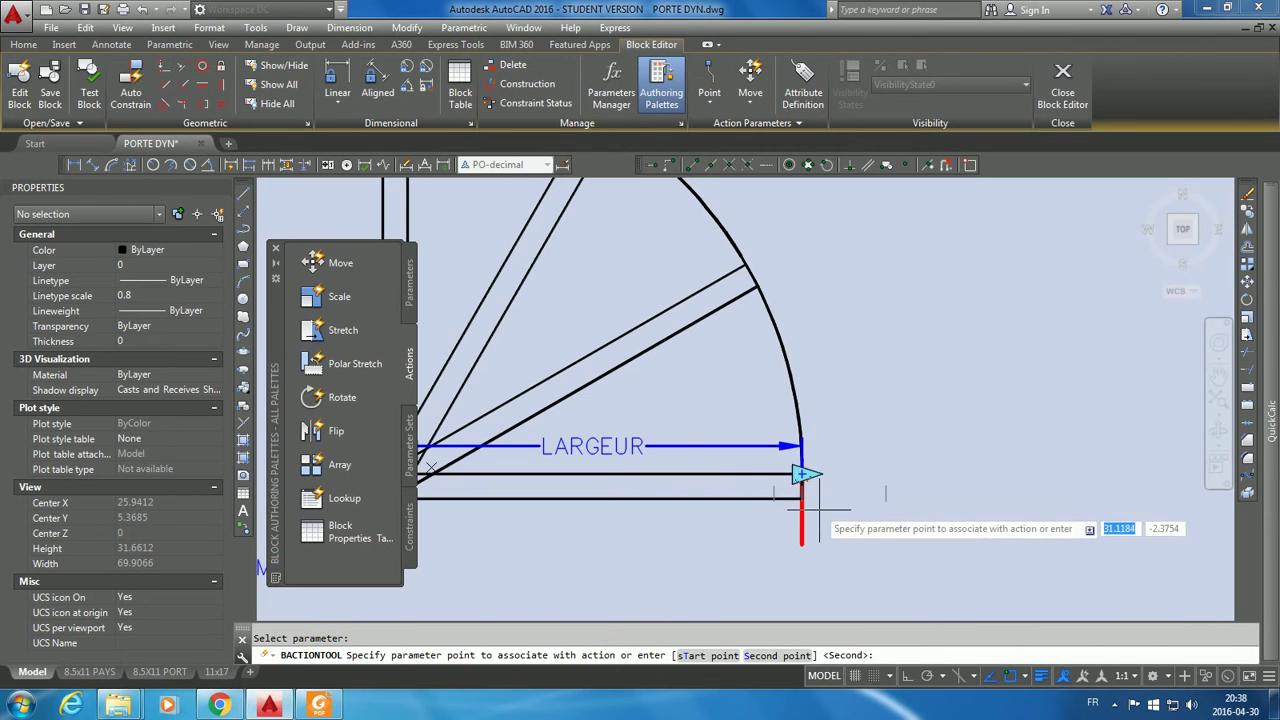
pyautogui.click(804, 474)
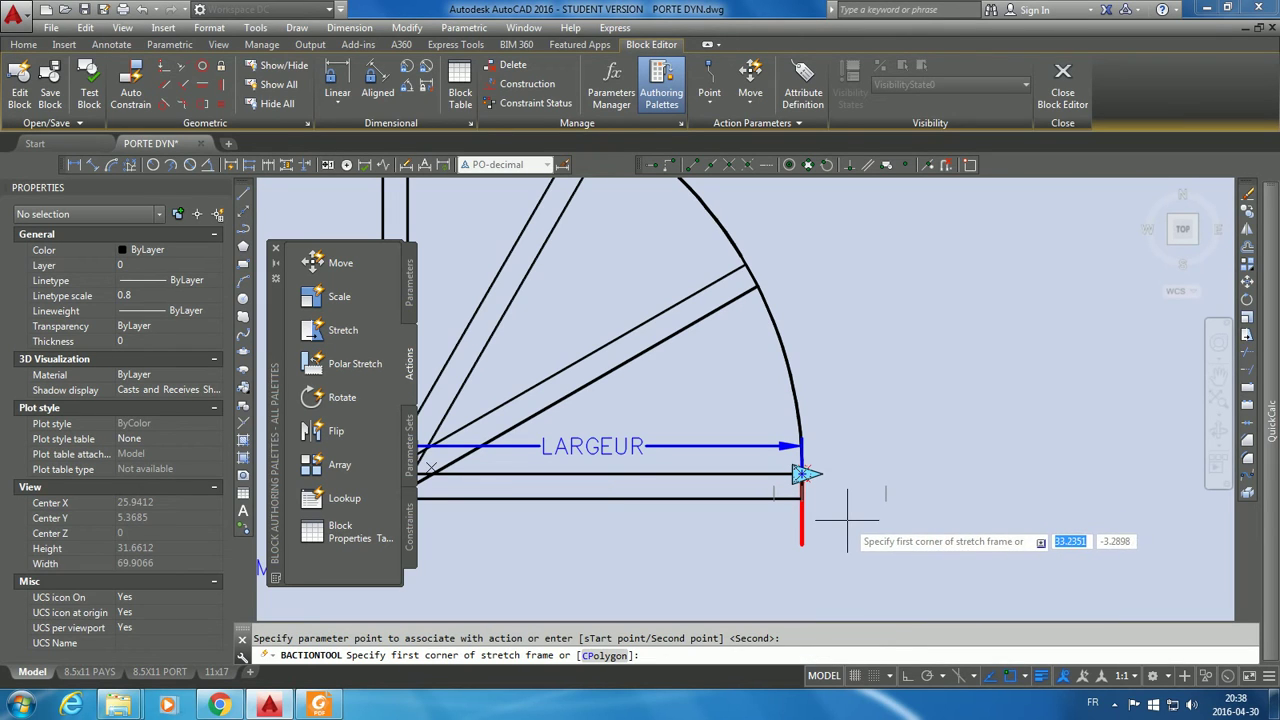
pyautogui.click(847, 520)
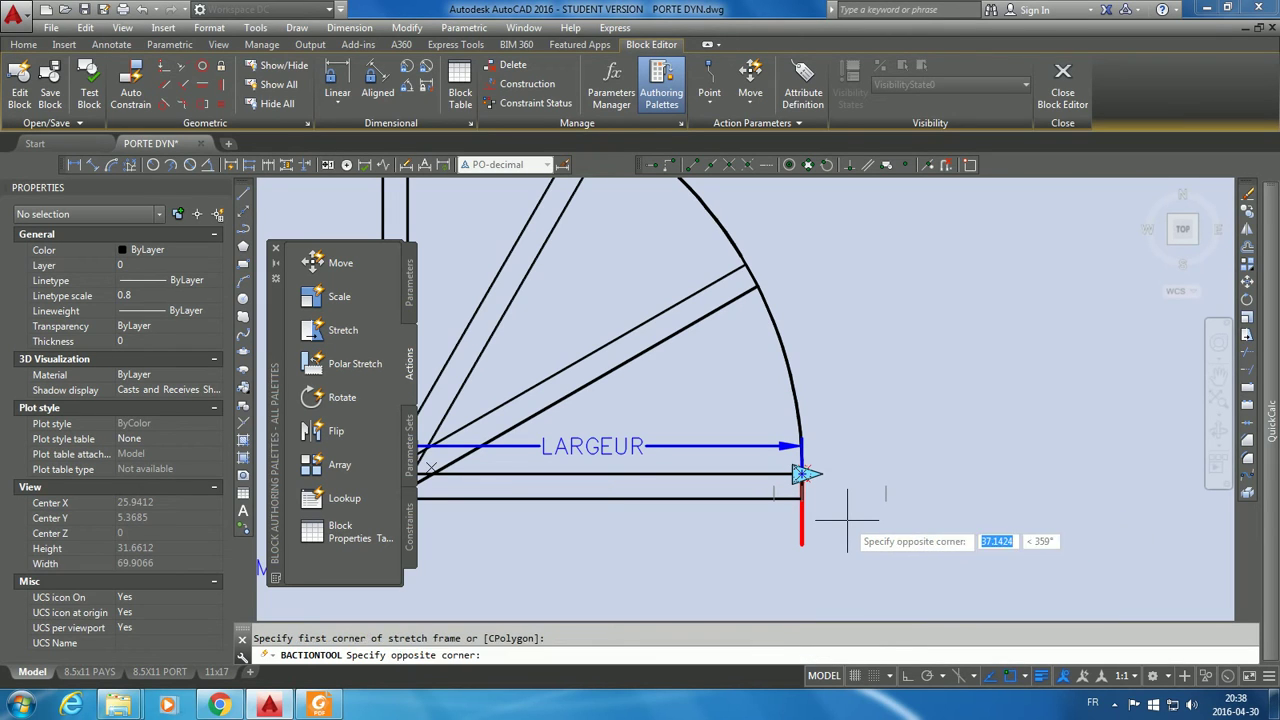
pyautogui.click(728, 428)
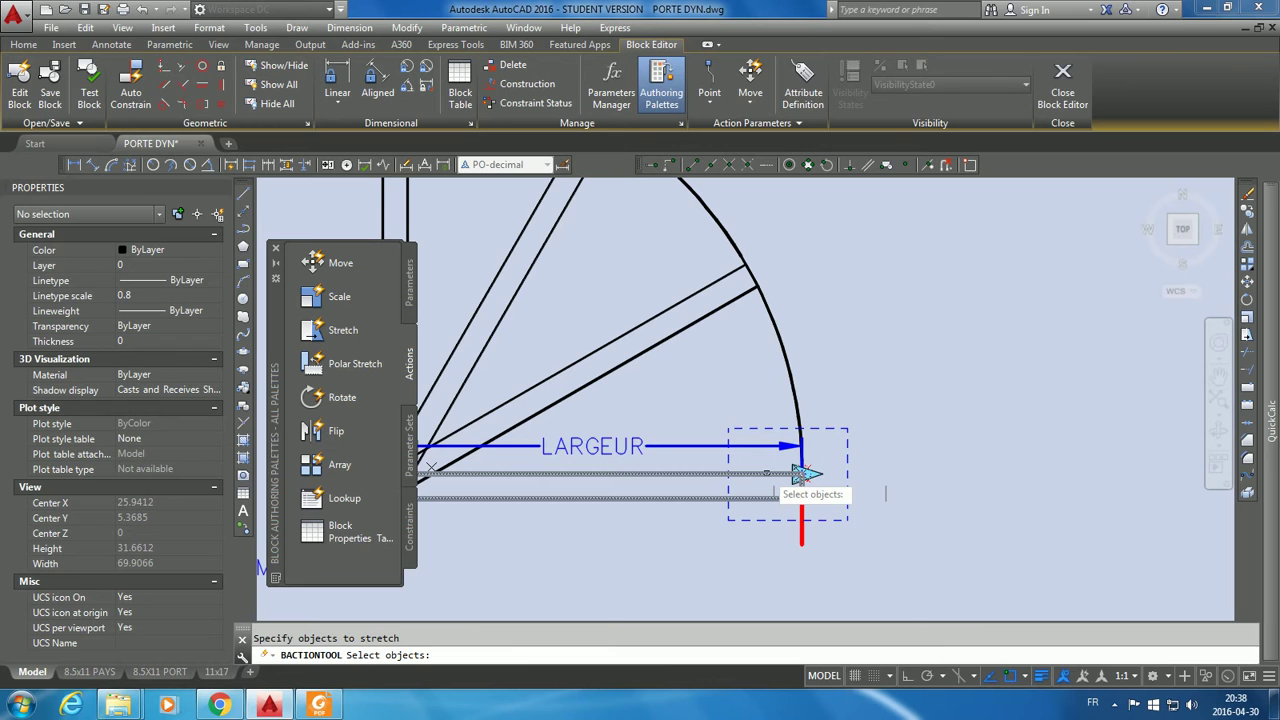
pyautogui.click(800, 472)
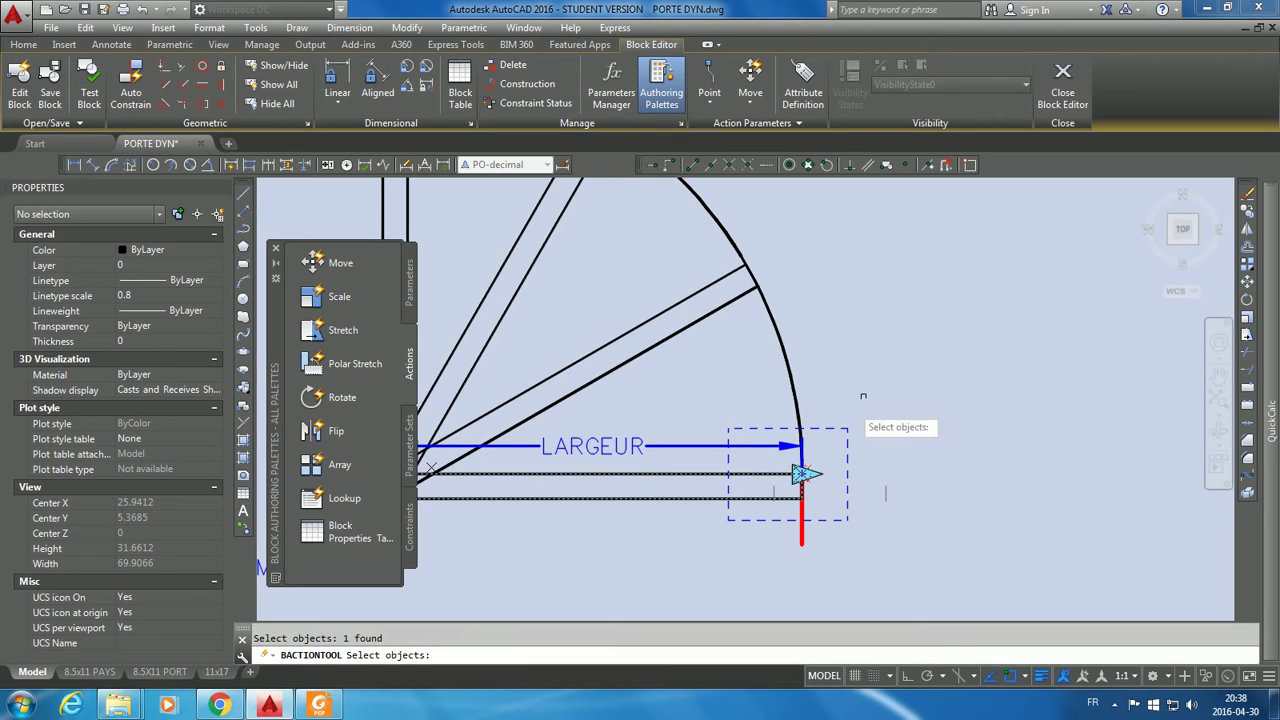
pyautogui.scroll(-2, 880, 400)
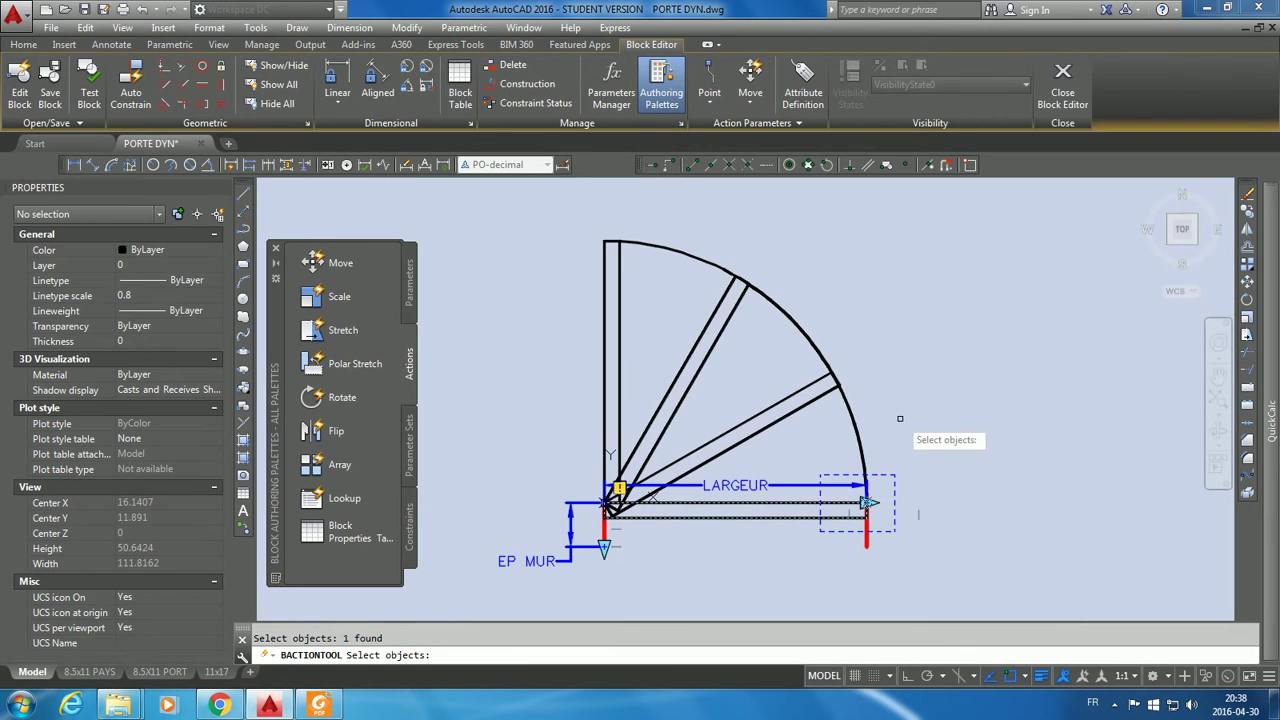
pyautogui.press('Return')
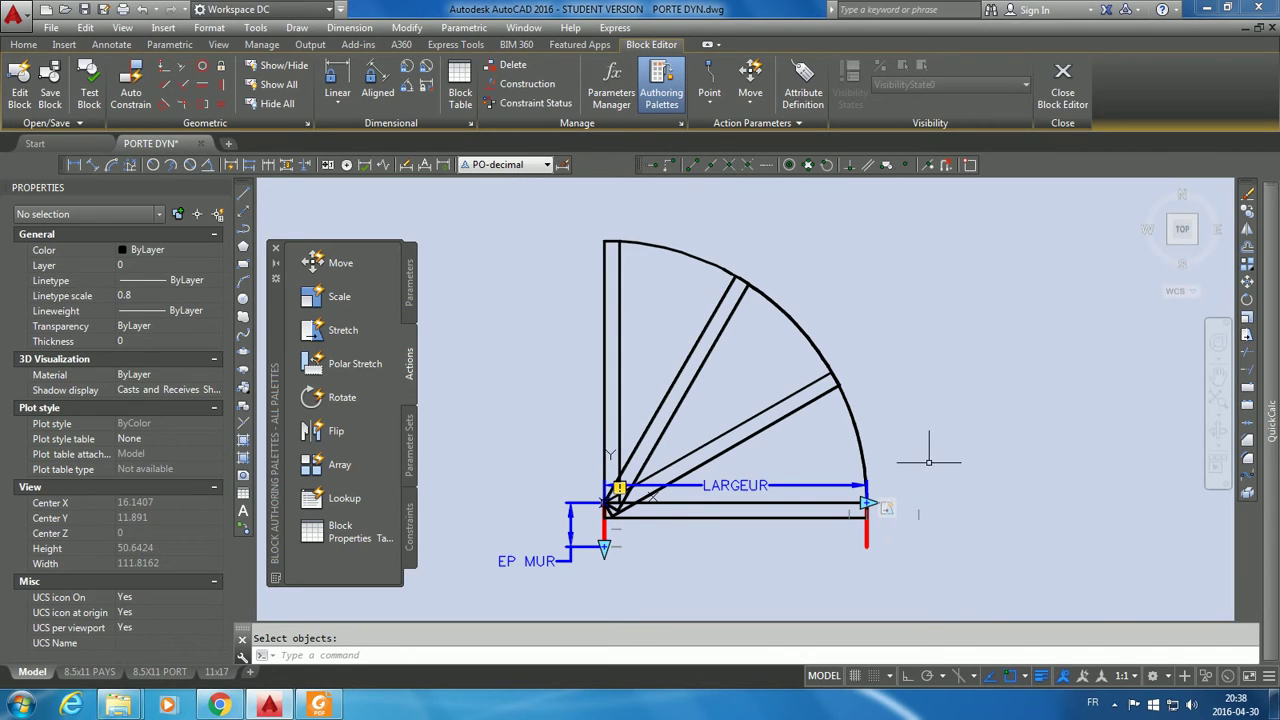
# Step: Rename the LARGEUR stretch action as ETIRER 0deg
pyautogui.scroll(2, 821, 510)
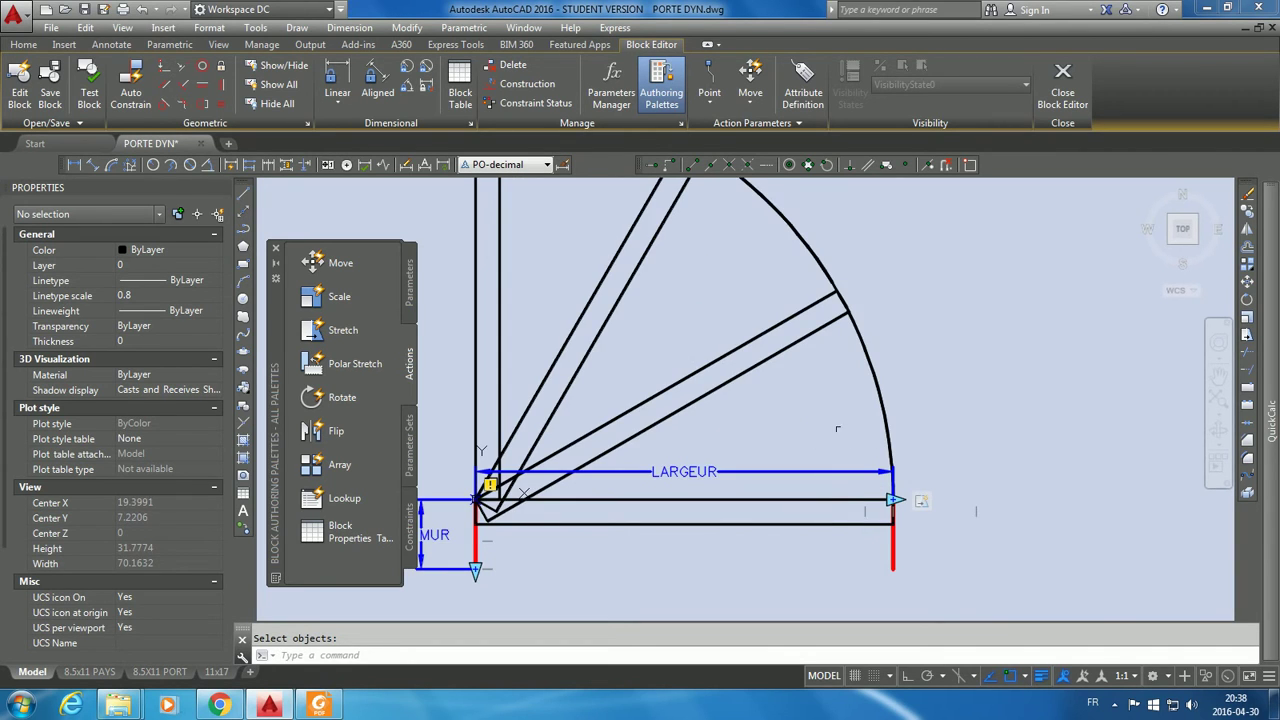
pyautogui.moveTo(837, 429); pyautogui.dragTo(844, 429, button='middle')
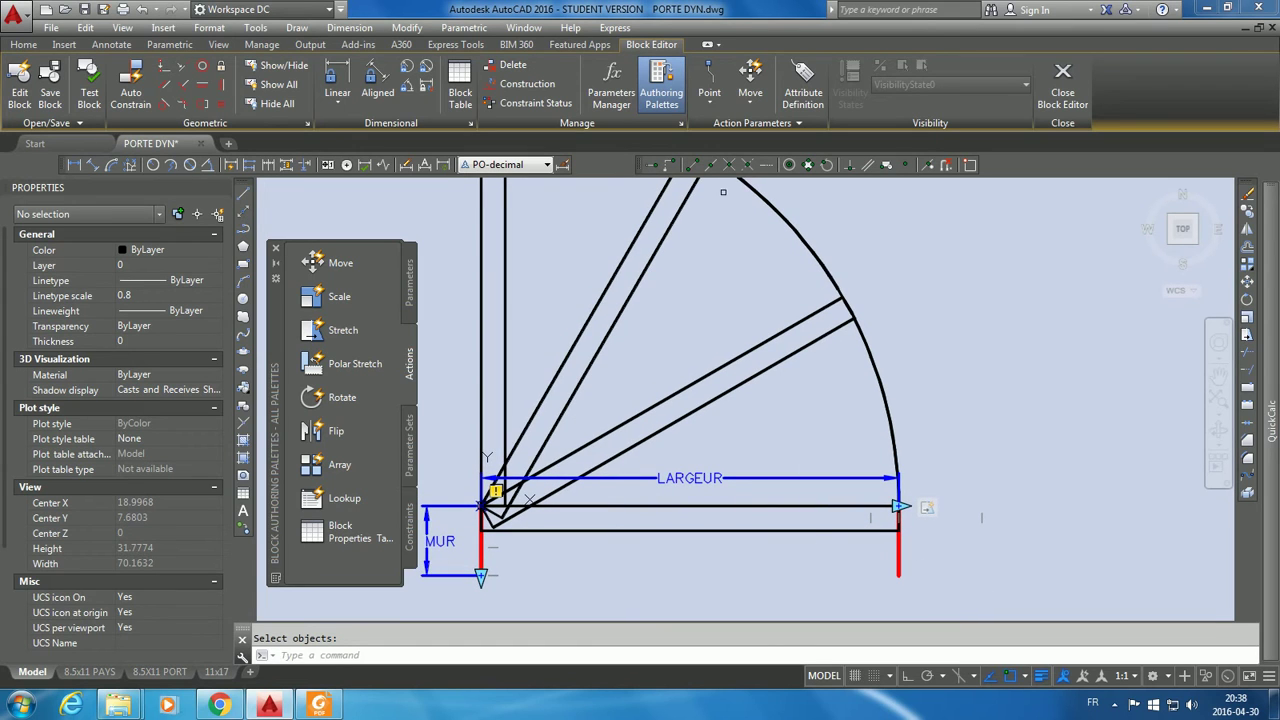
pyautogui.click(927, 514)
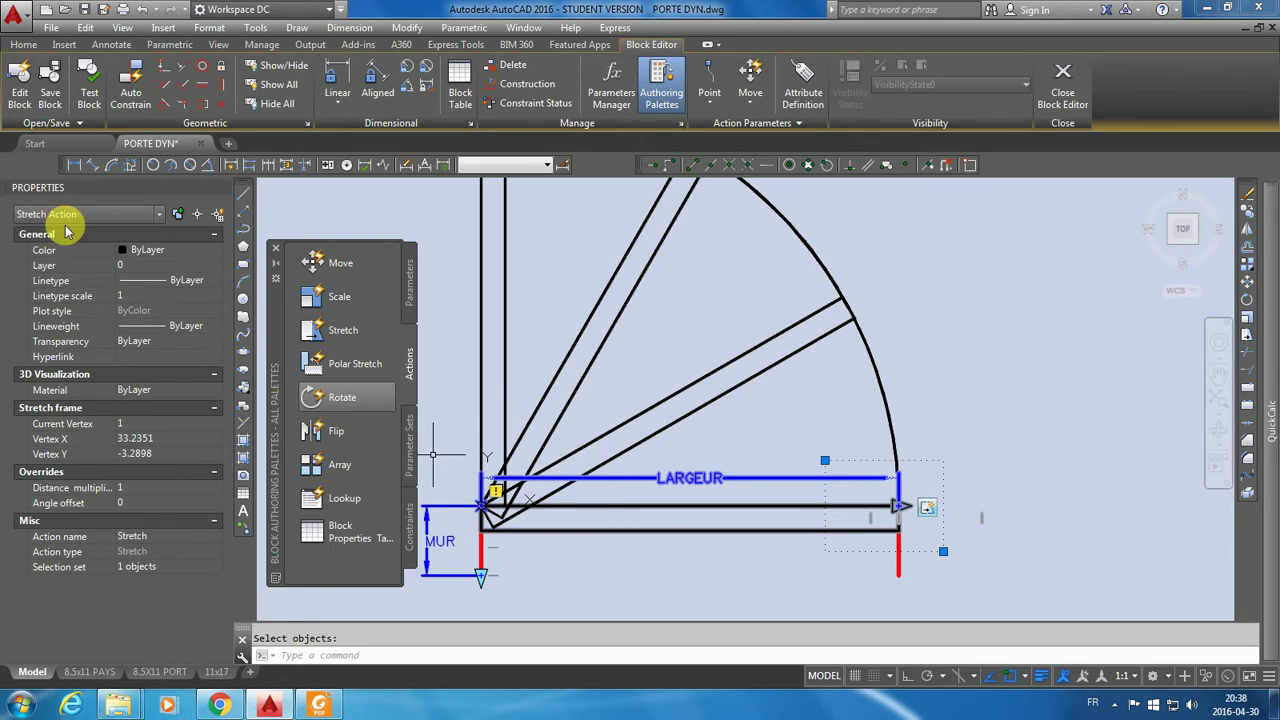
pyautogui.click(165, 540)
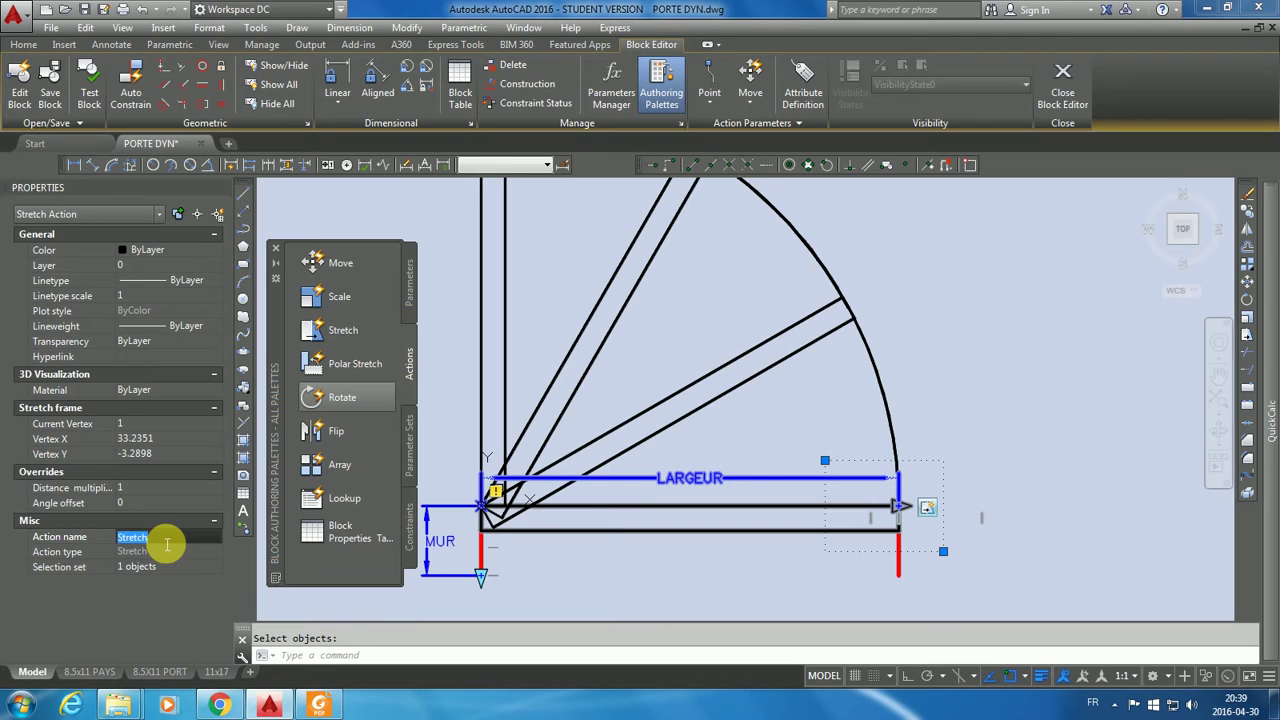
pyautogui.write('ETIRER 0deg')
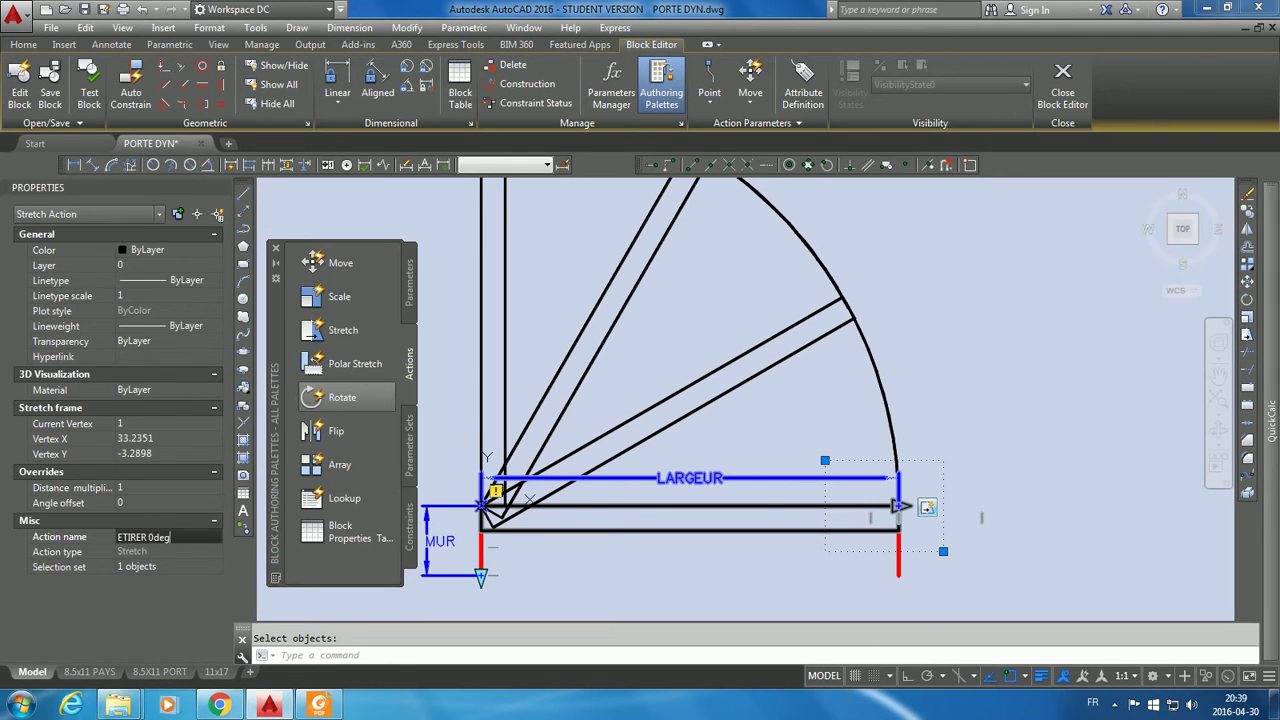
pyautogui.press('Return')
pyautogui.click(631, 593)
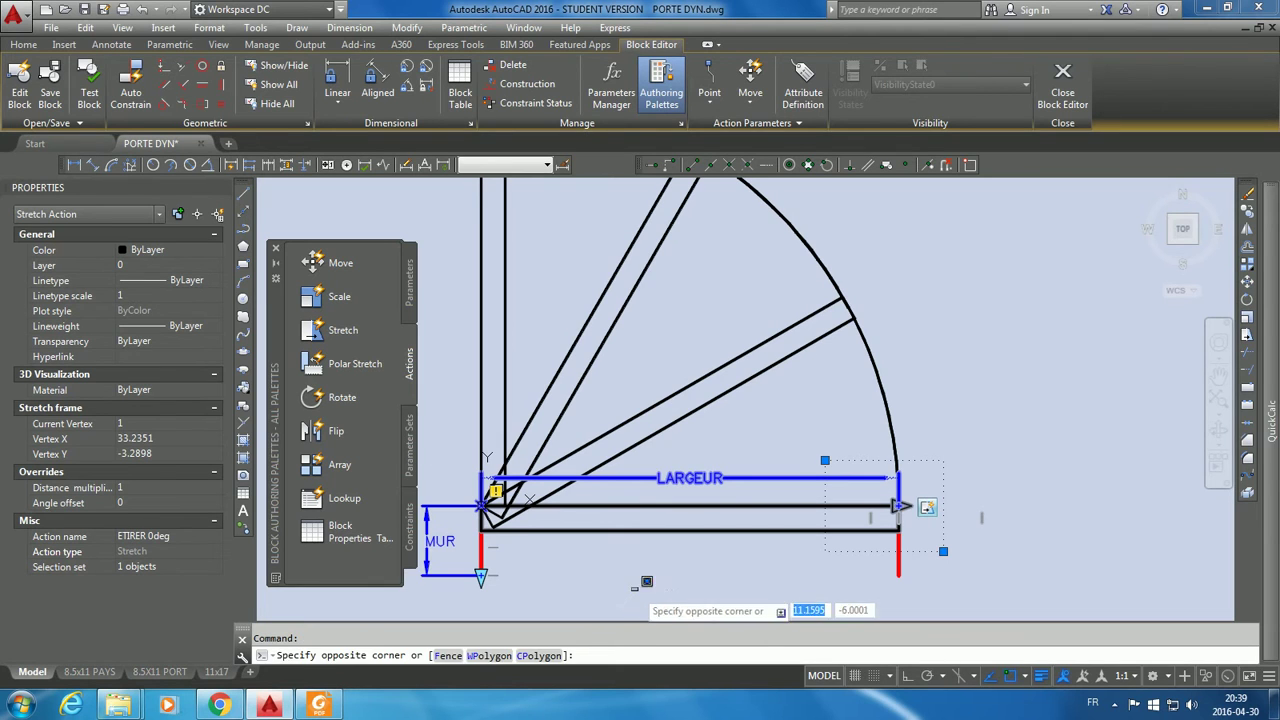
pyautogui.press('Escape')
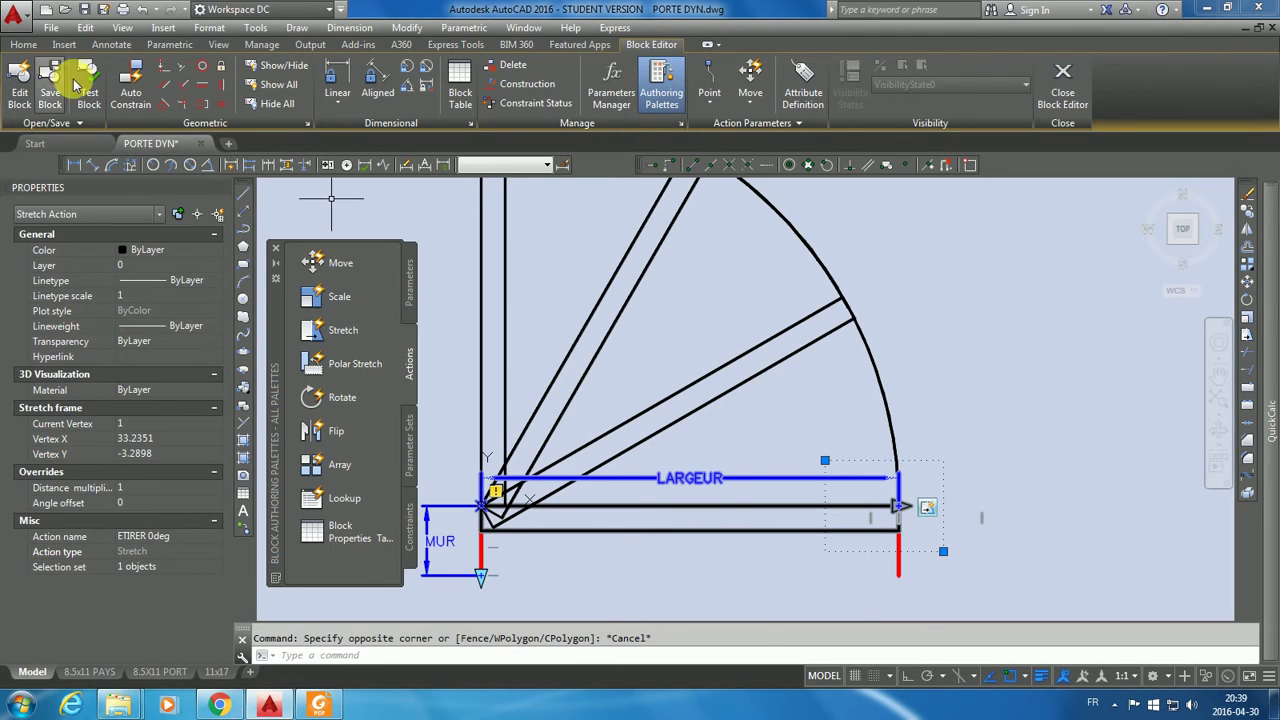
# Step: Open the block in the test window and stretch the horizontal door leaf to a LARGEUR of 36
pyautogui.press('Escape')
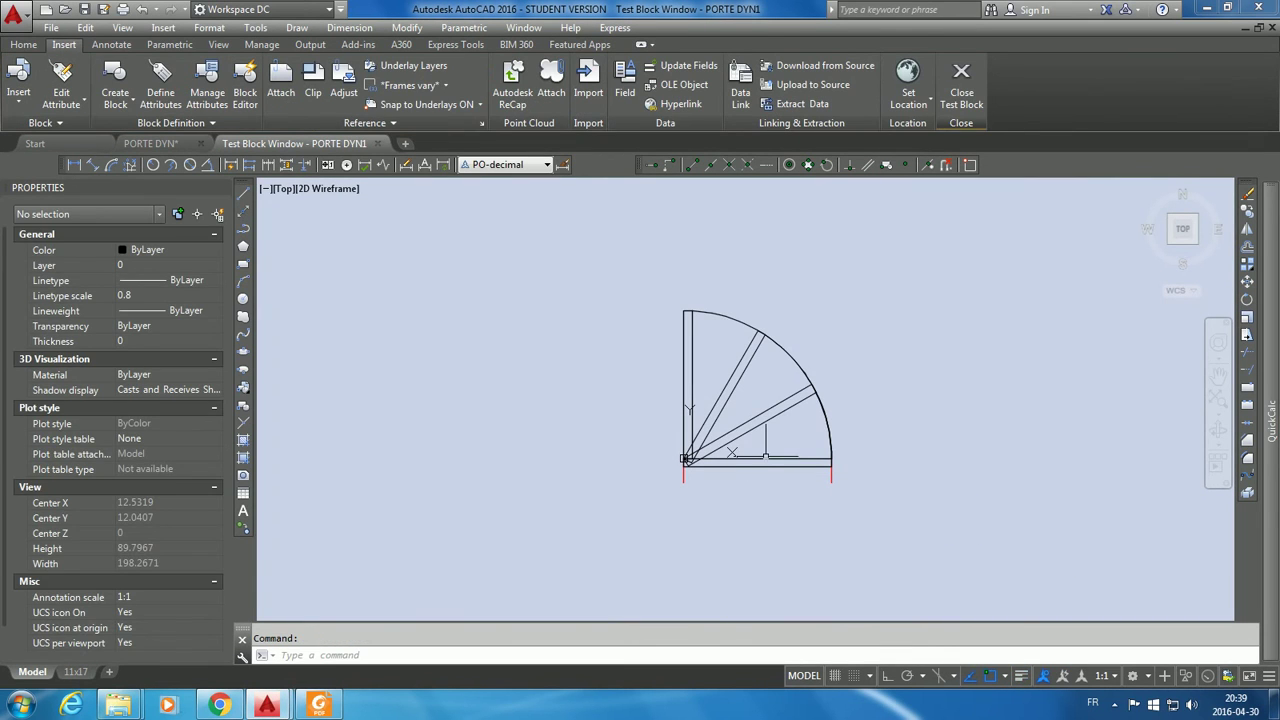
pyautogui.click(765, 458)
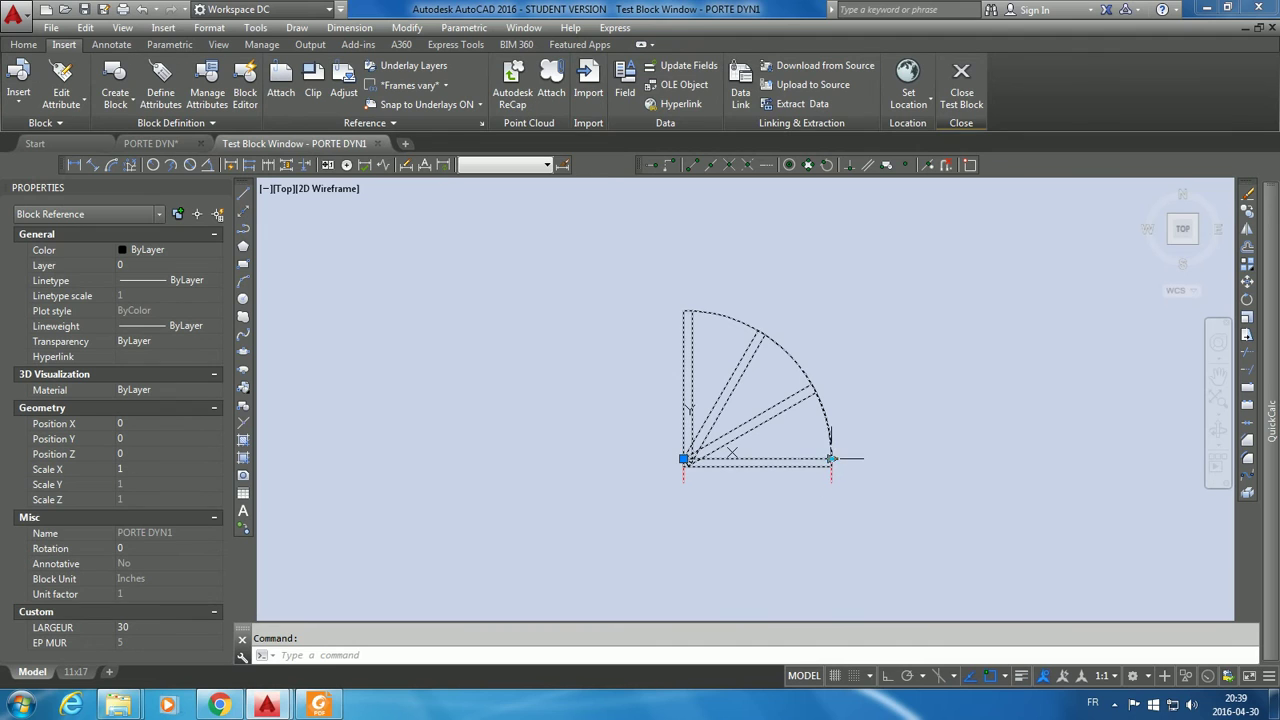
pyautogui.scroll(4, 850, 463)
pyautogui.click(800, 451)
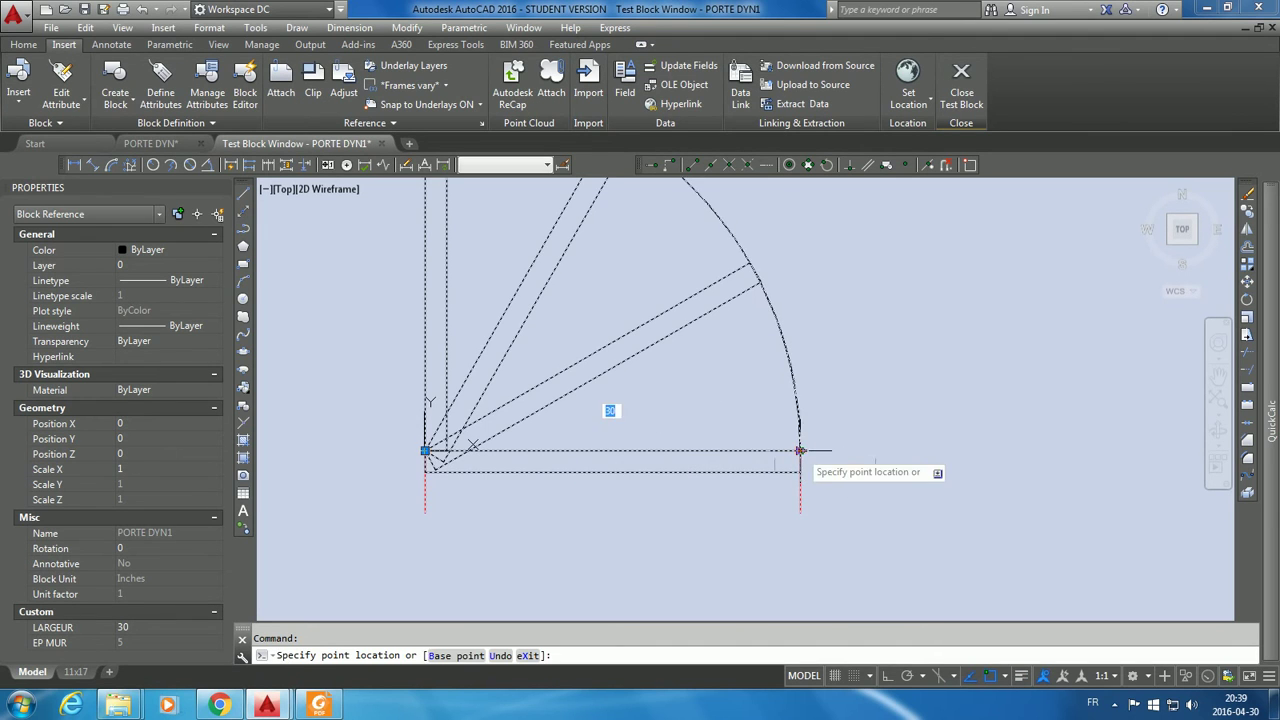
pyautogui.click(873, 452)
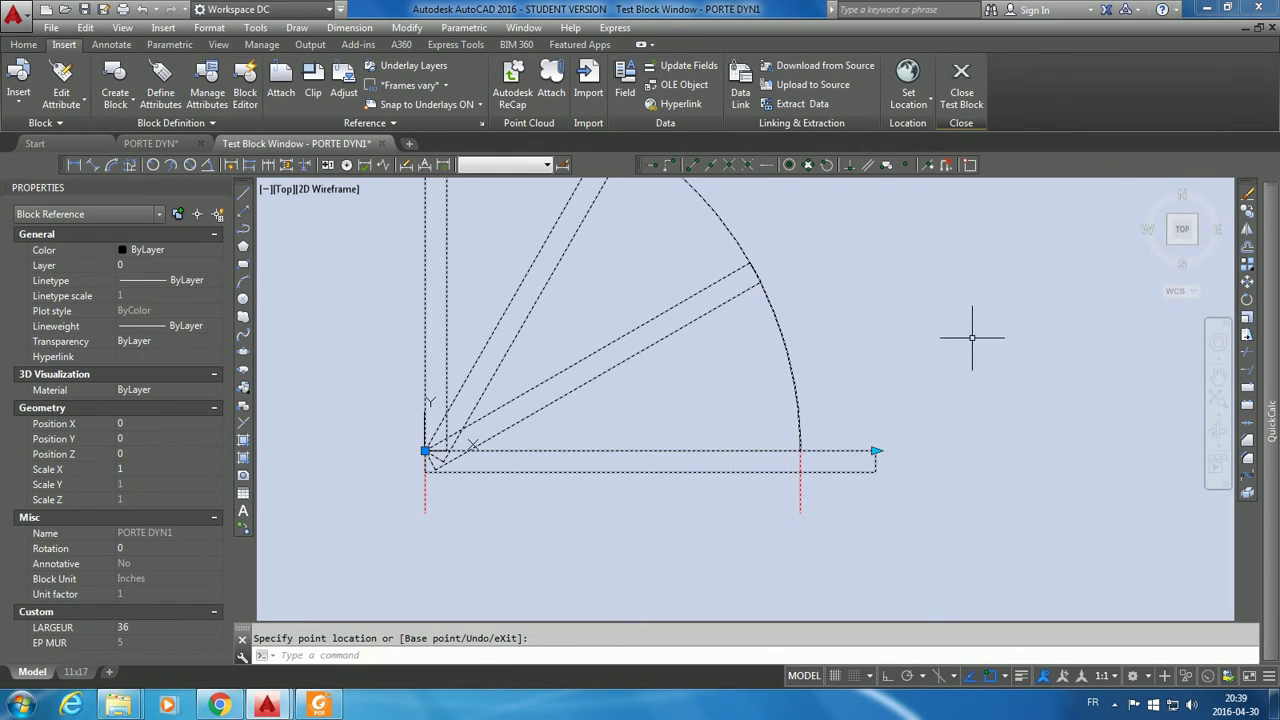
pyautogui.press('Escape')
pyautogui.moveTo(914, 330); pyautogui.dragTo(915, 389, button='middle')
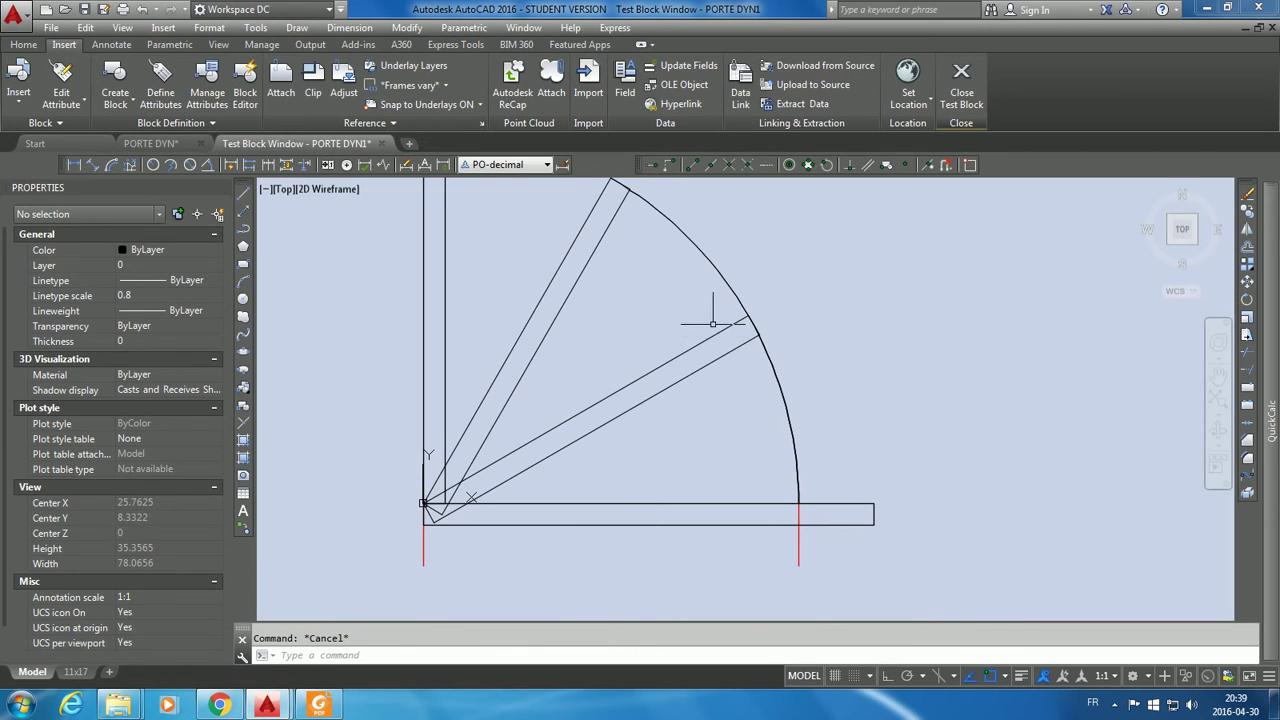
pyautogui.moveTo(831, 280); pyautogui.dragTo(863, 329, button='middle')
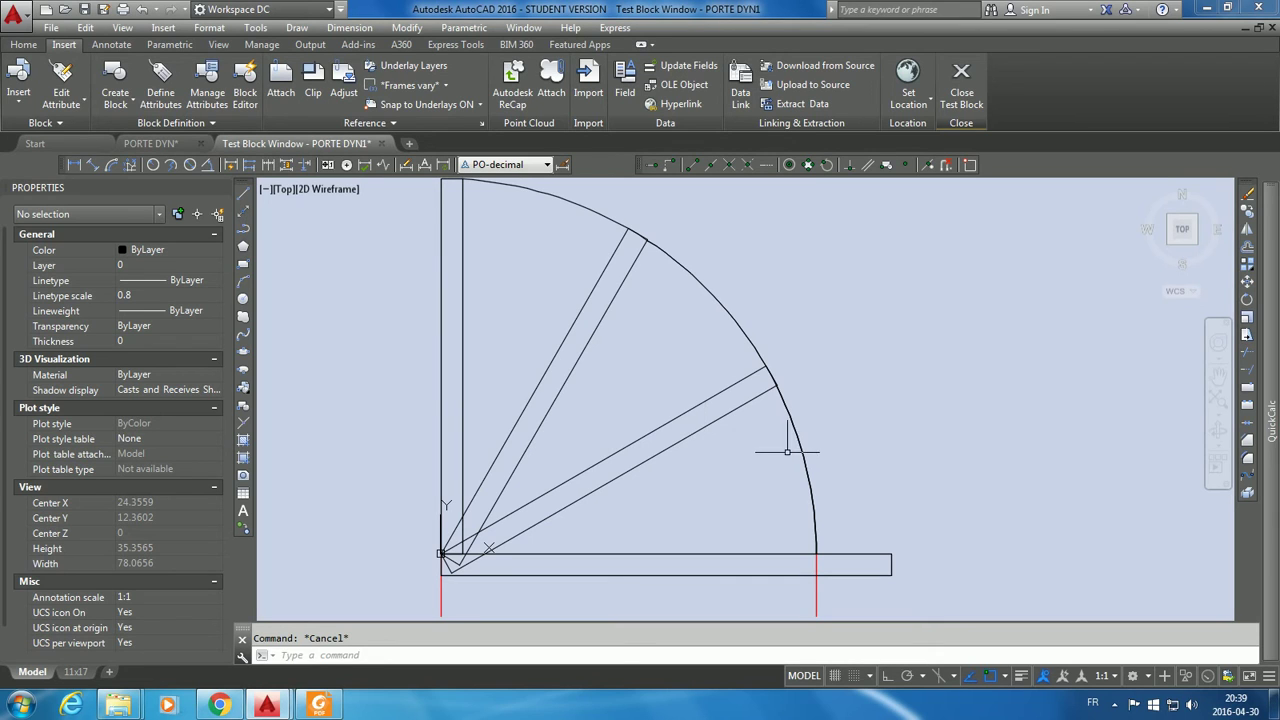
# Step: Shorten the test block's horizontal door leaf to a LARGEUR of 28 using its stretch grip
pyautogui.scroll(-3, 838, 362)
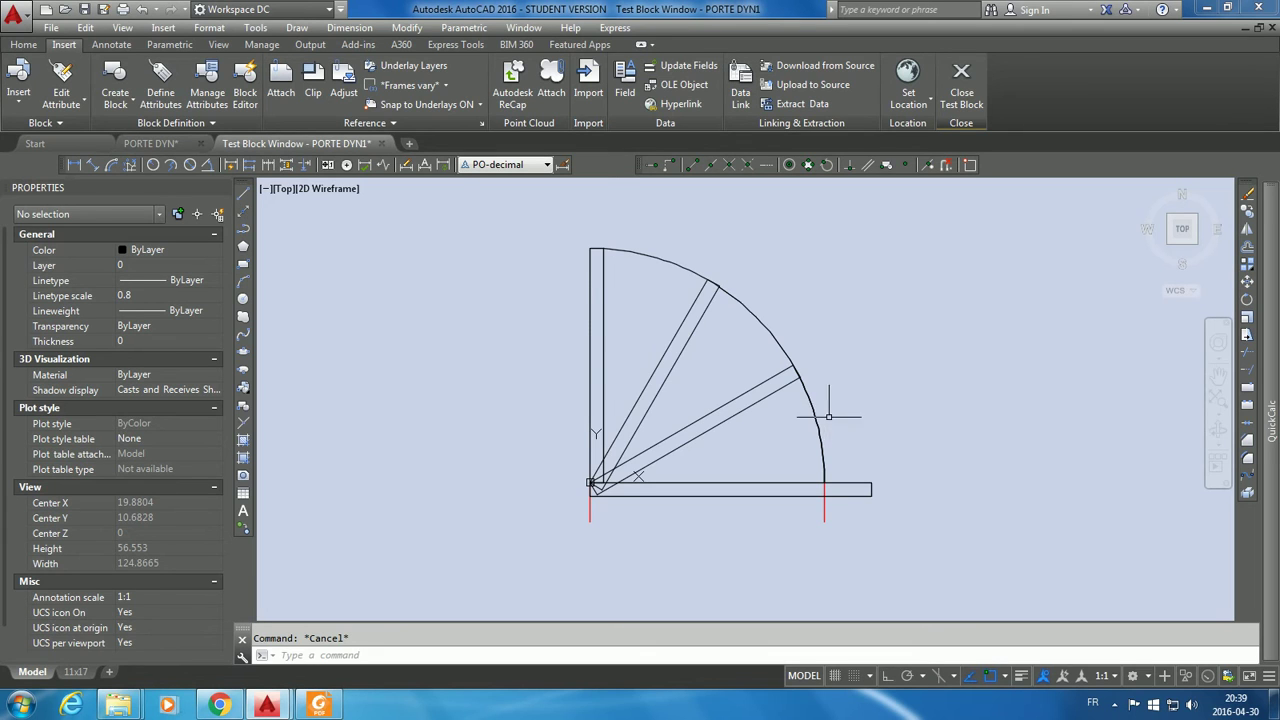
pyautogui.scroll(2, 835, 427)
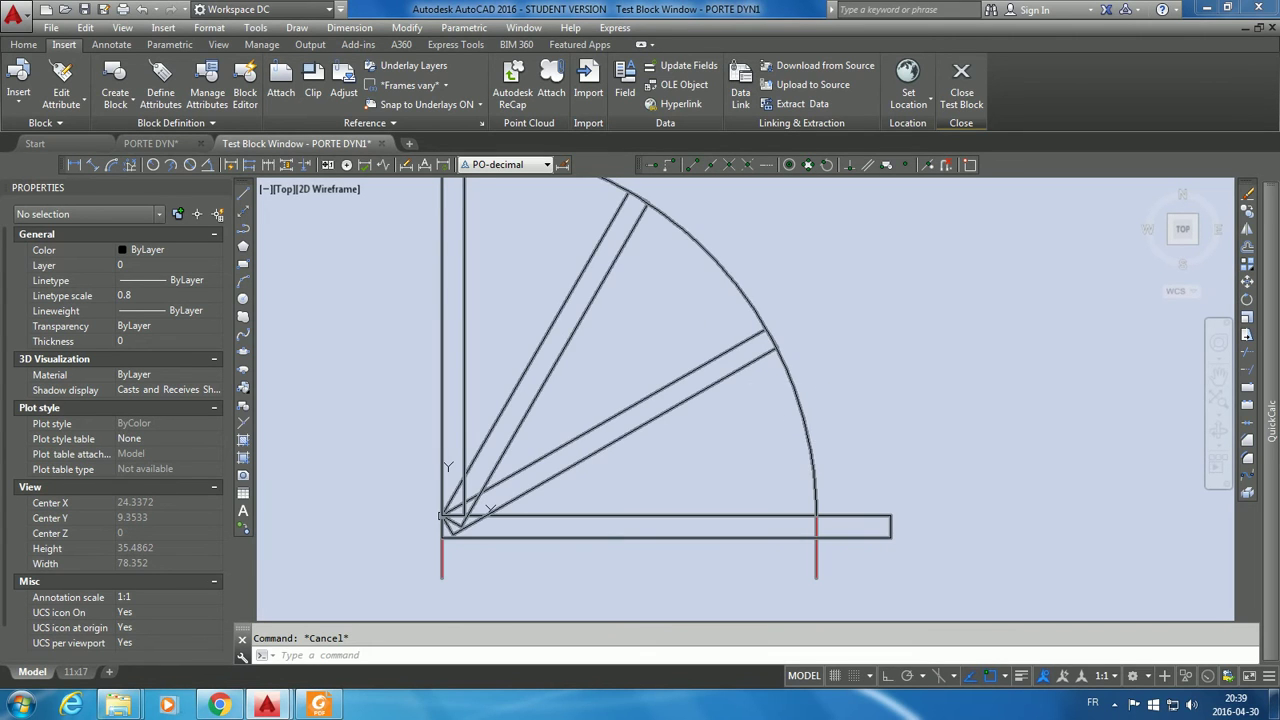
pyautogui.click(893, 516)
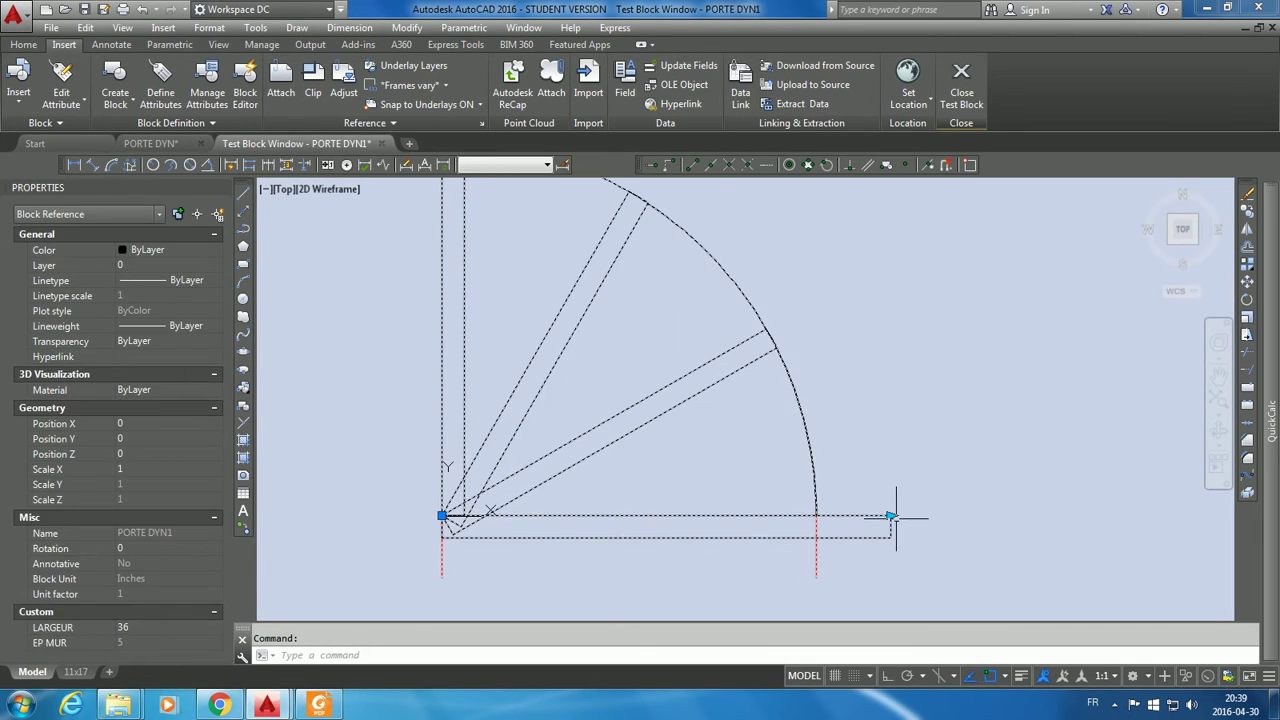
pyautogui.click(890, 516)
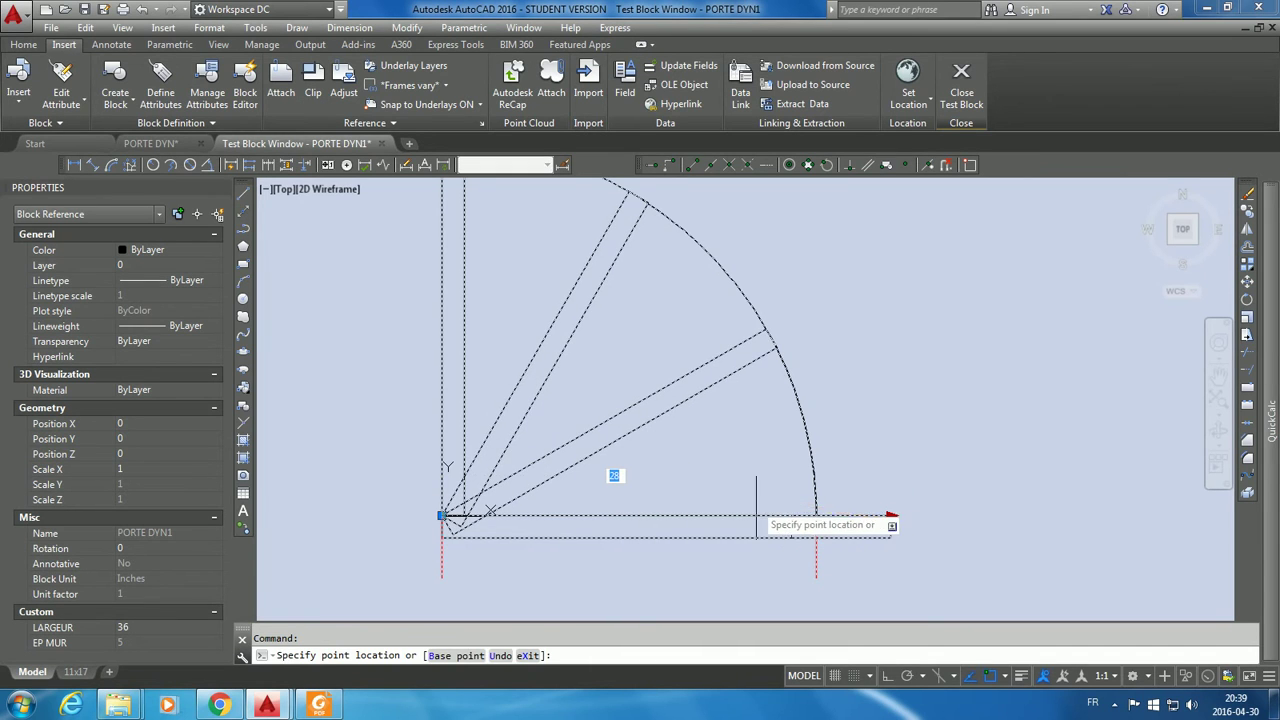
pyautogui.scroll(2, 839, 524)
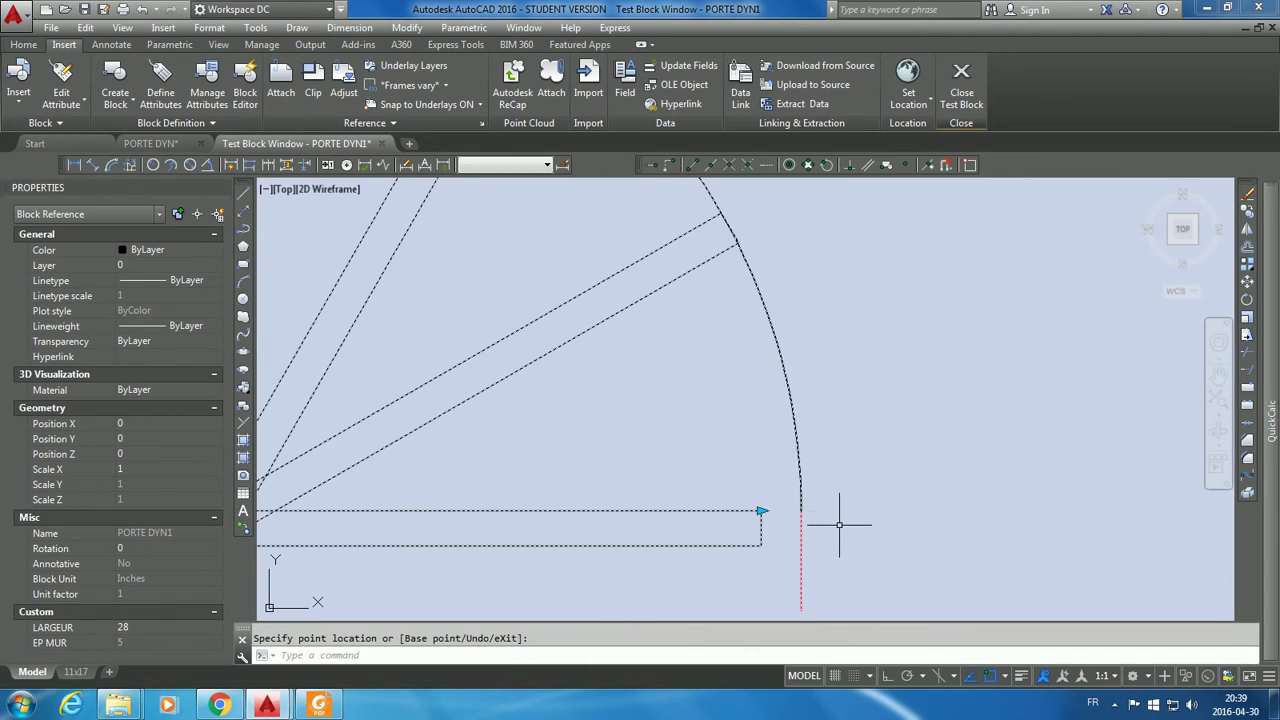
pyautogui.press('Escape')
pyautogui.press('Escape')
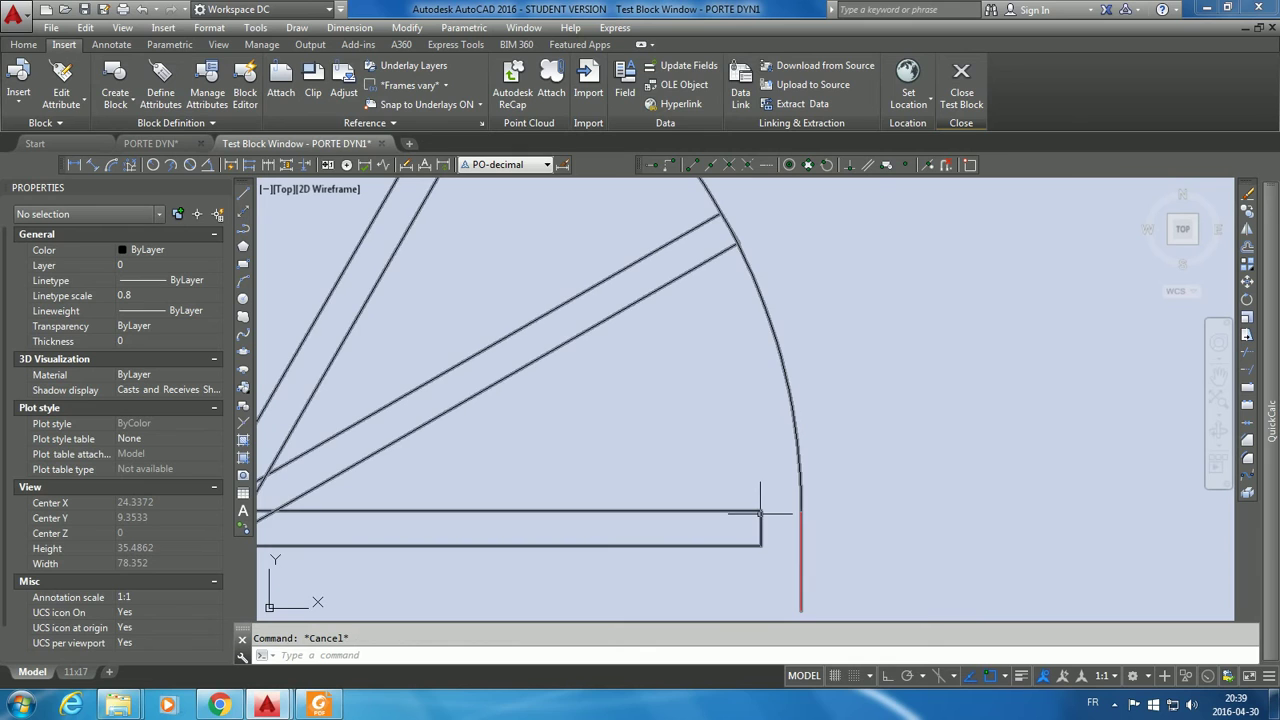
pyautogui.scroll(-3, 755, 511)
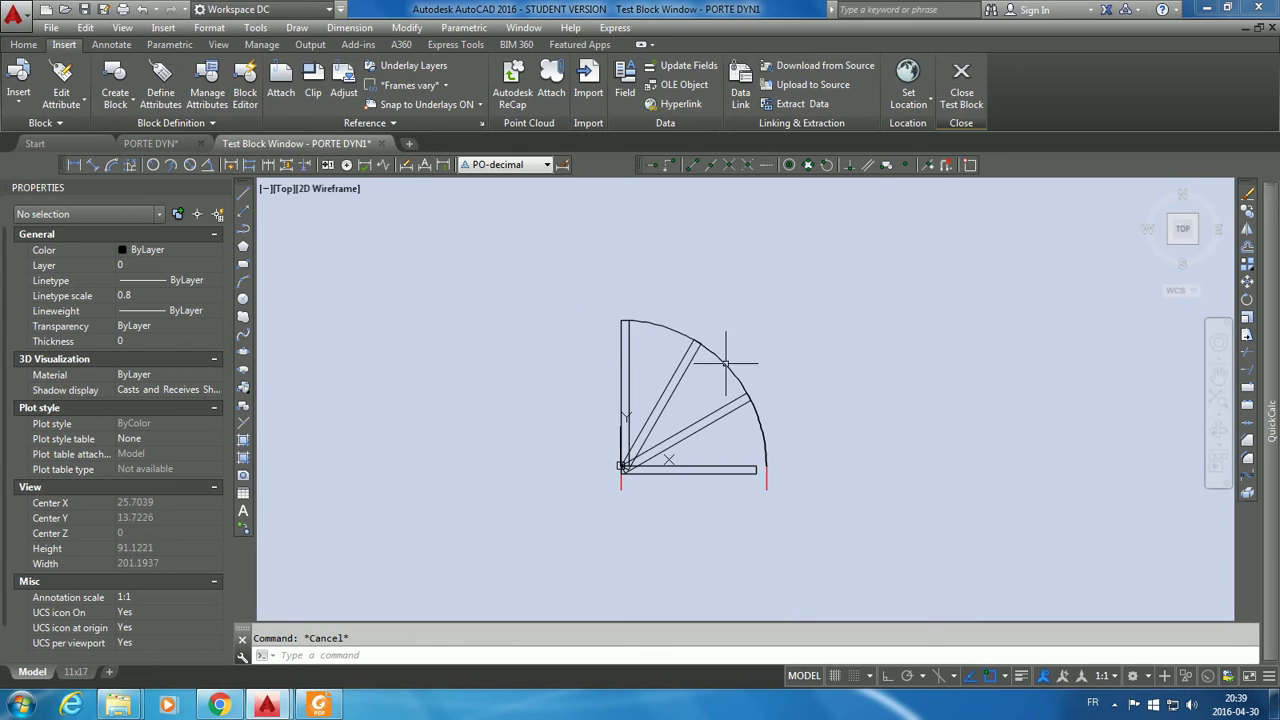
pyautogui.scroll(1, 680, 300)
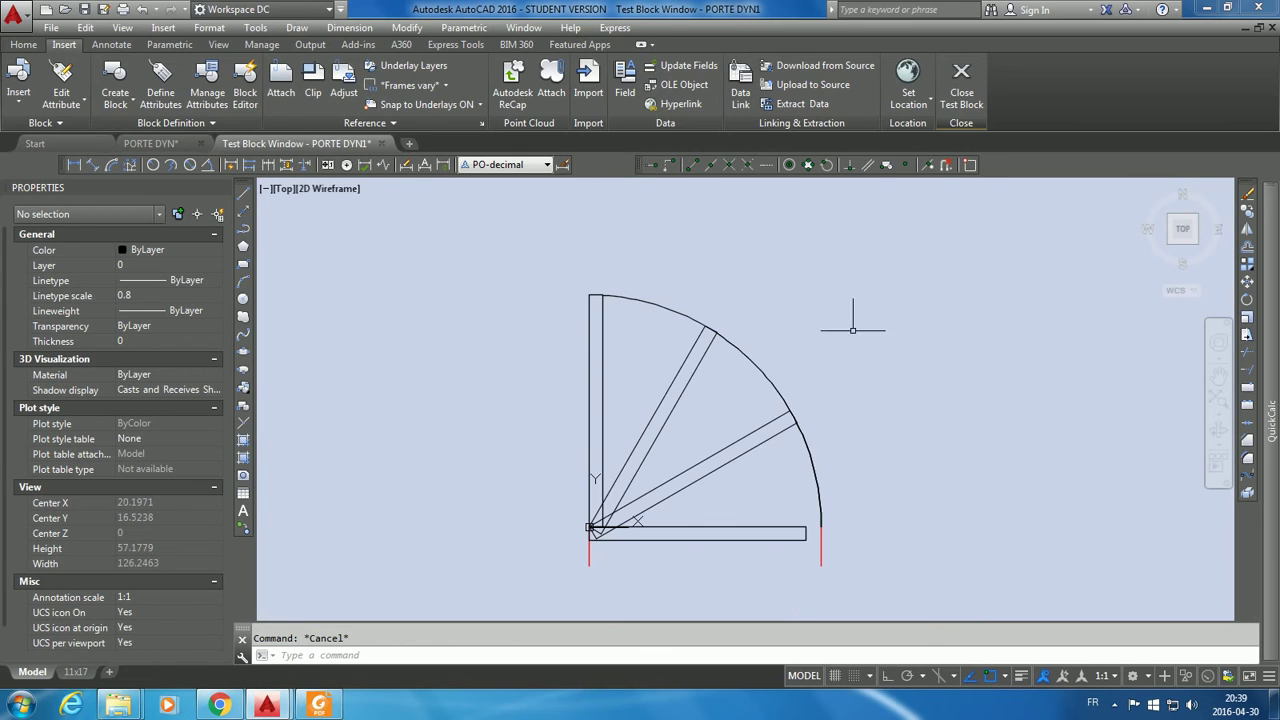
# Step: Close the test window and add a Scale action to the LARGEUR parameter, selecting only the overlapping door swing arcs
pyautogui.click(963, 92)
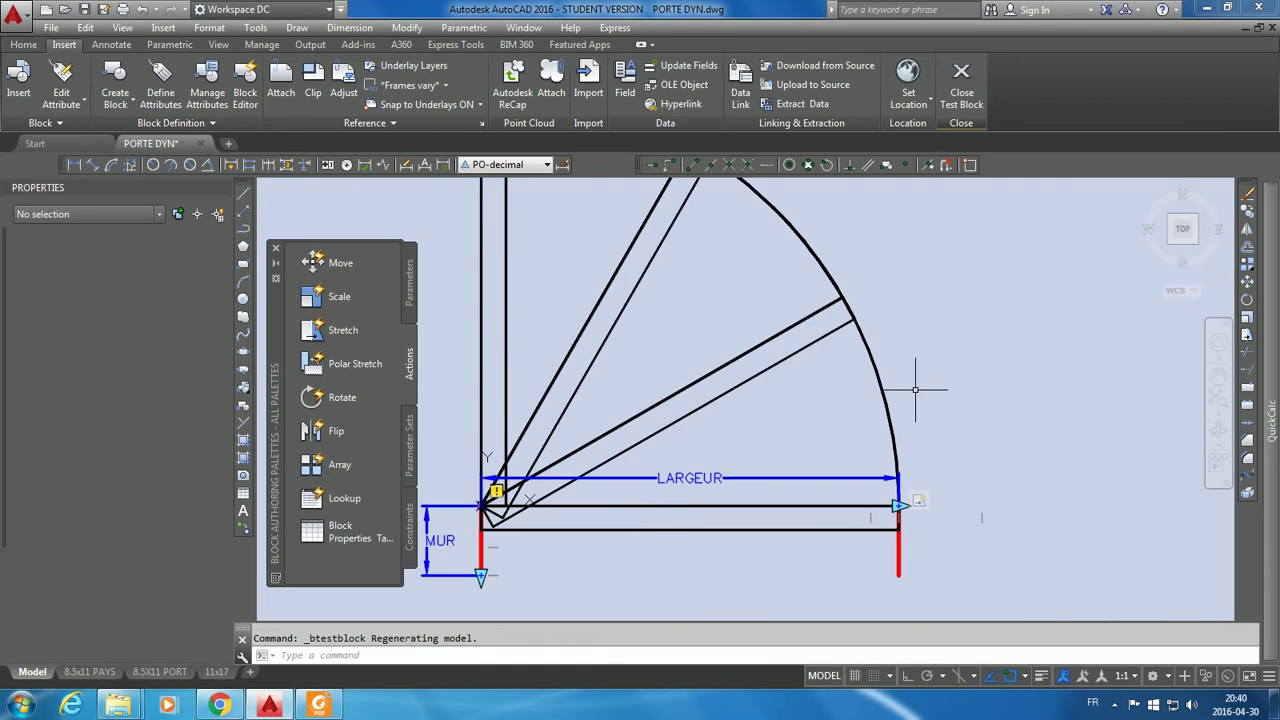
pyautogui.scroll(2, 967, 335)
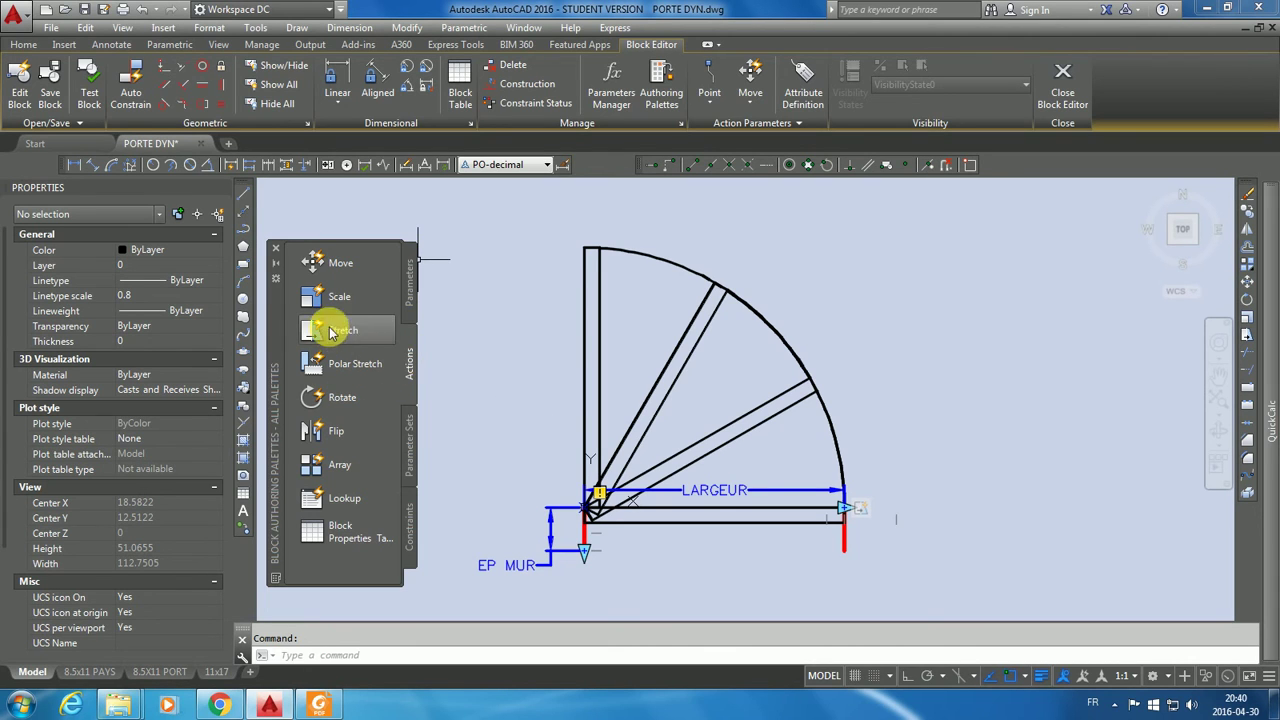
pyautogui.click(315, 298)
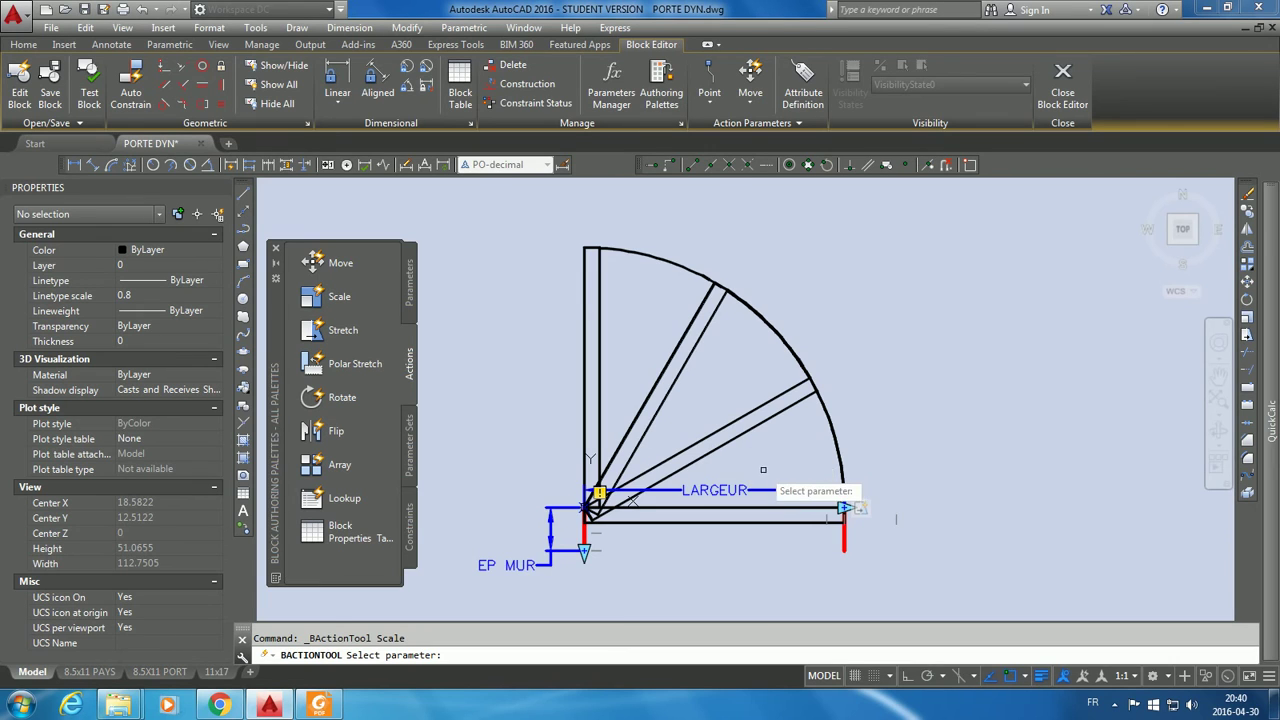
pyautogui.scroll(2, 767, 469)
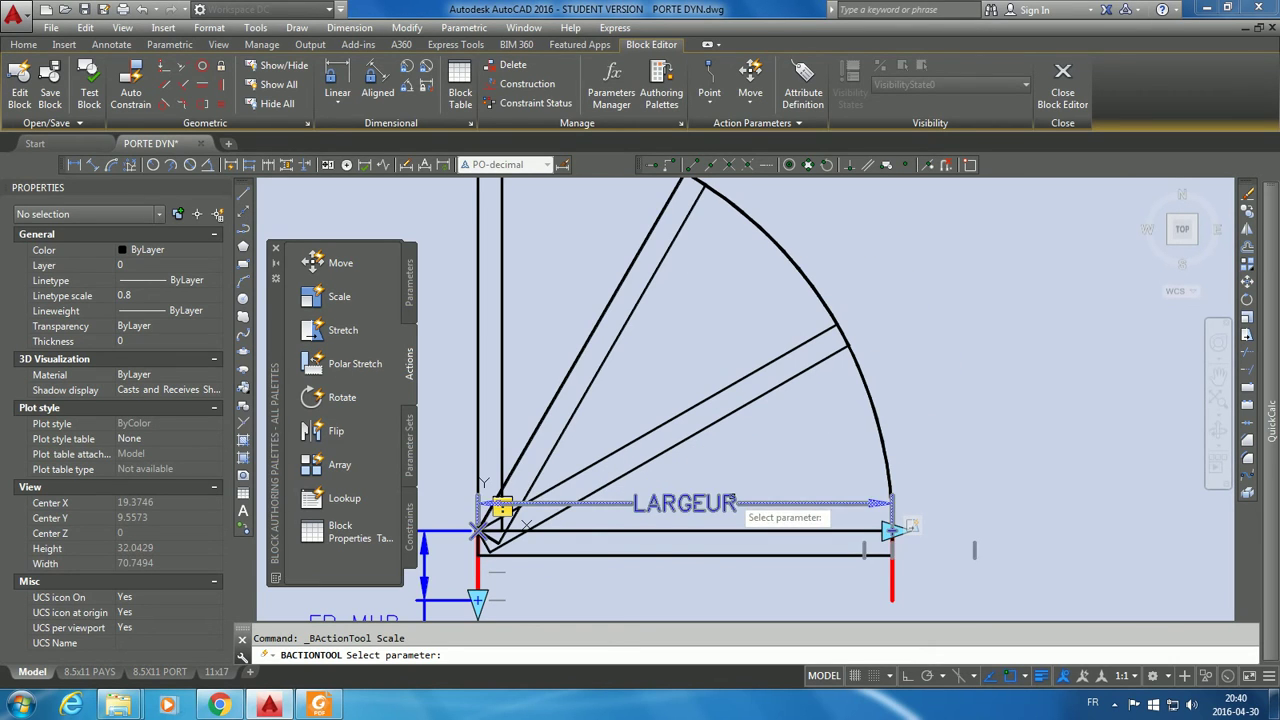
pyautogui.click(734, 497)
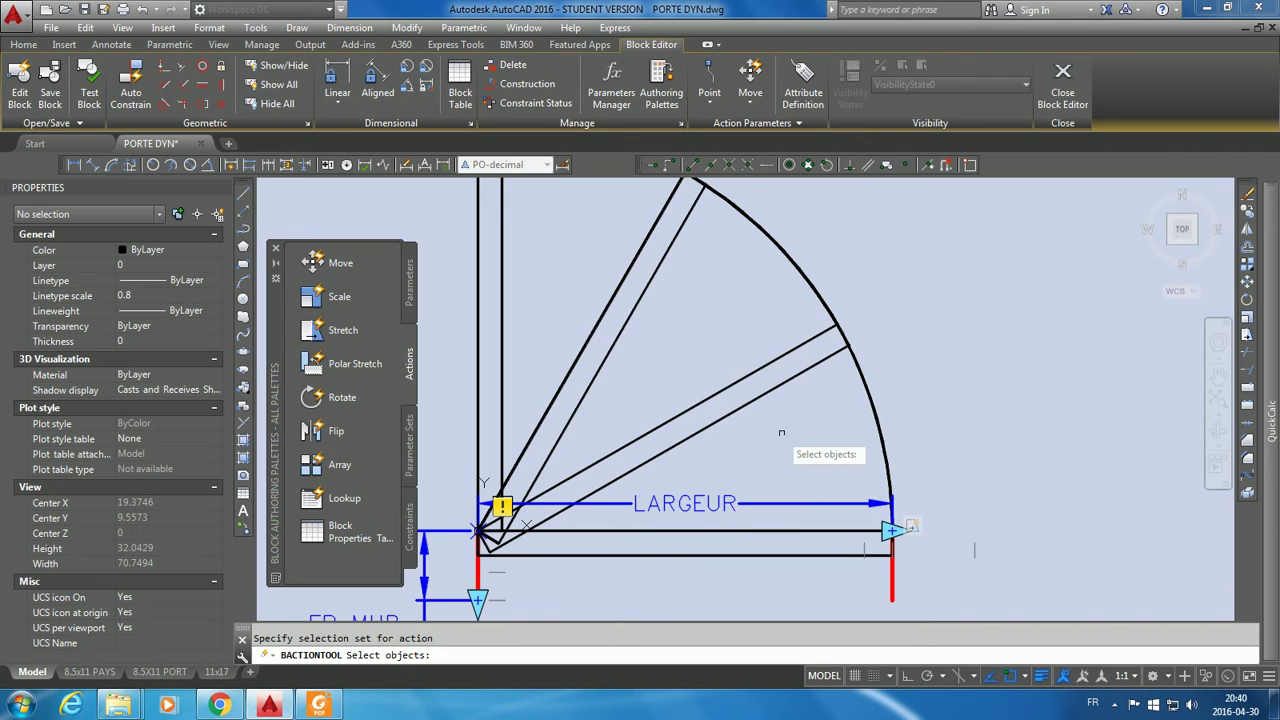
pyautogui.moveTo(806, 438); pyautogui.dragTo(790, 460, button='middle')
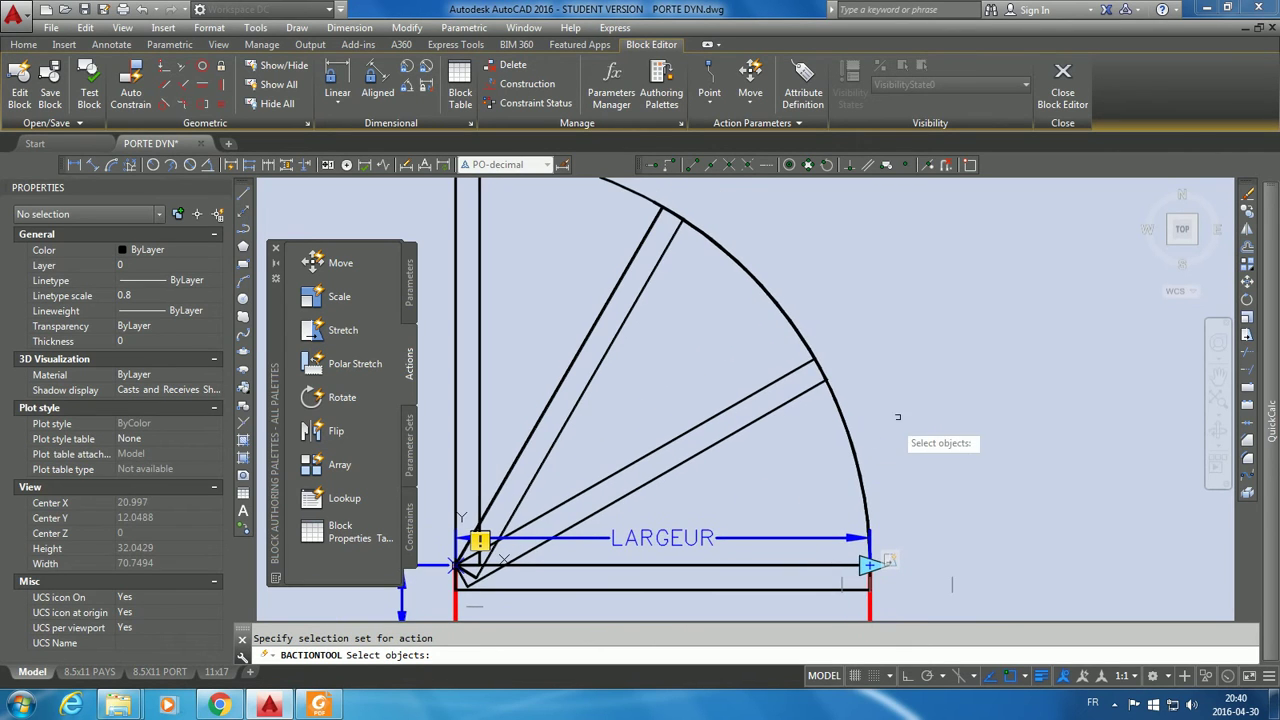
pyautogui.scroll(-2, 897, 410)
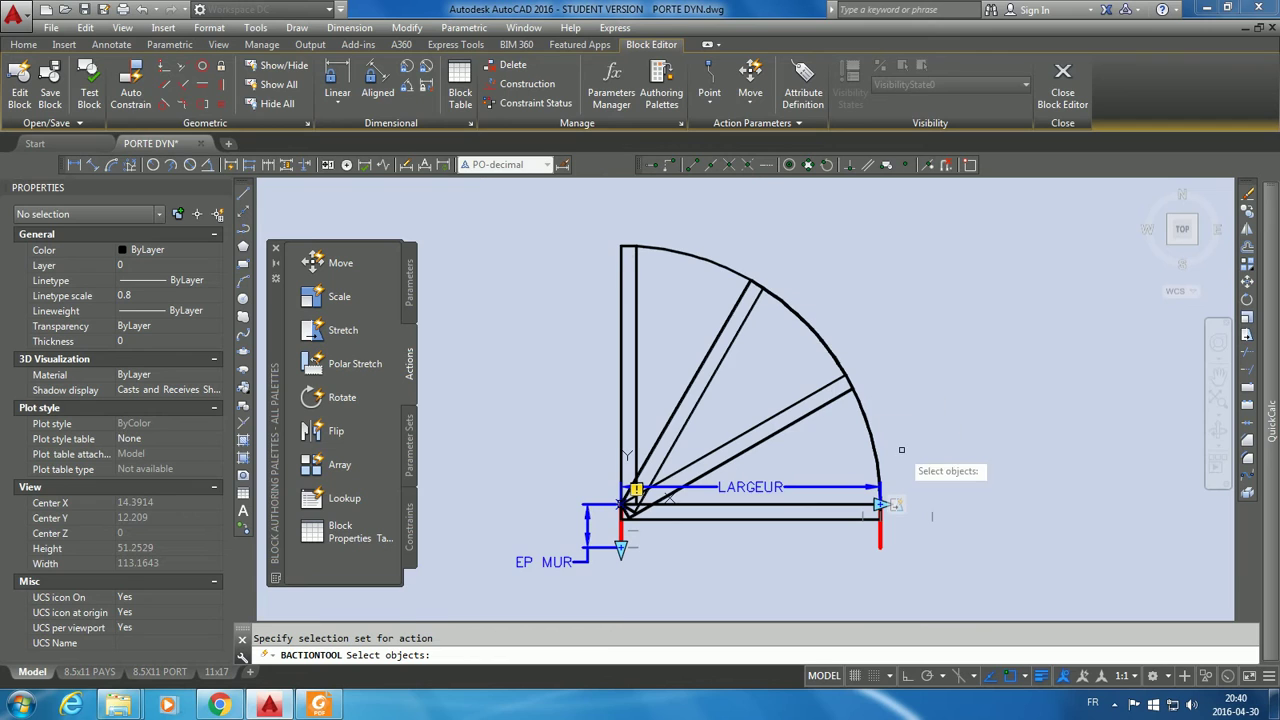
pyautogui.scroll(2, 900, 471)
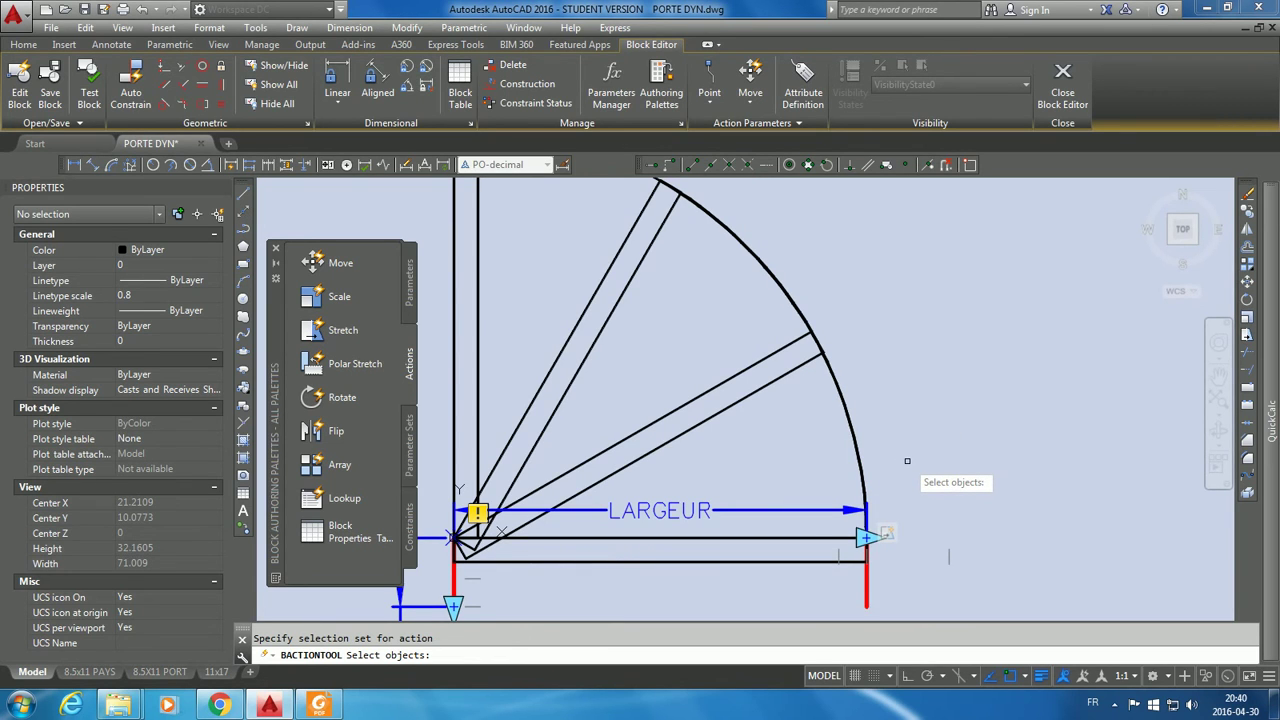
pyautogui.click(907, 461)
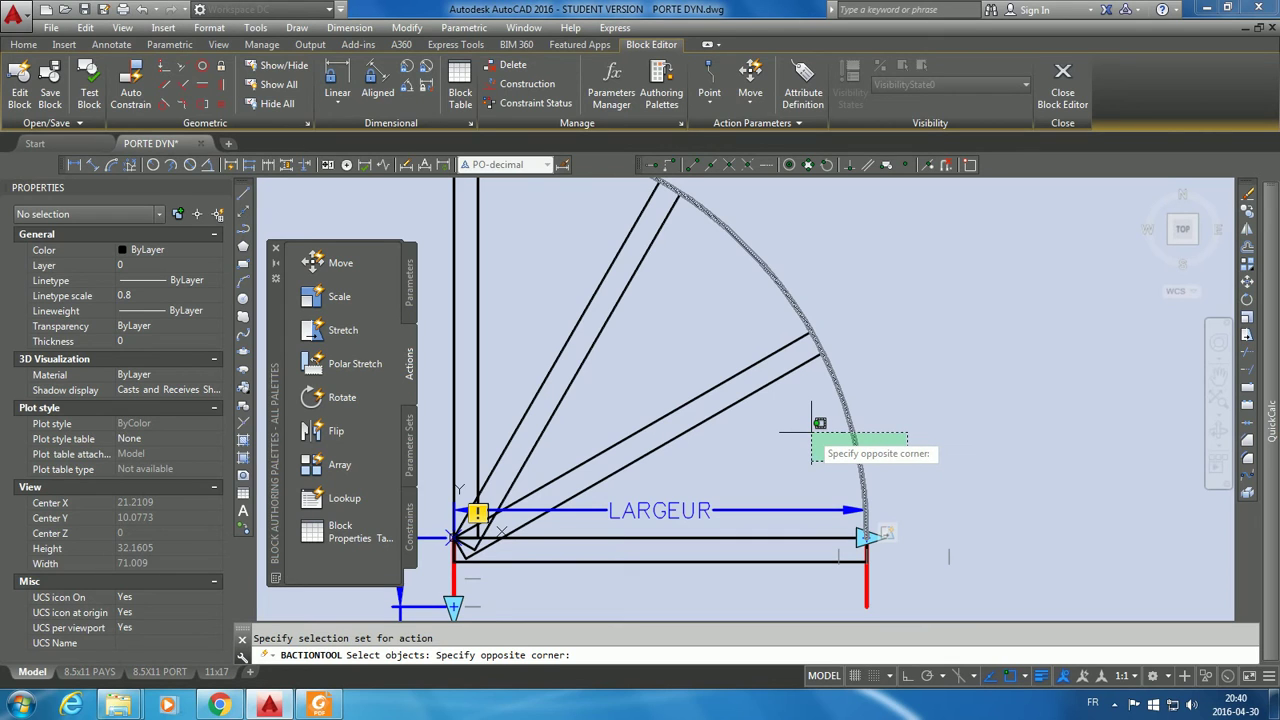
pyautogui.click(811, 432)
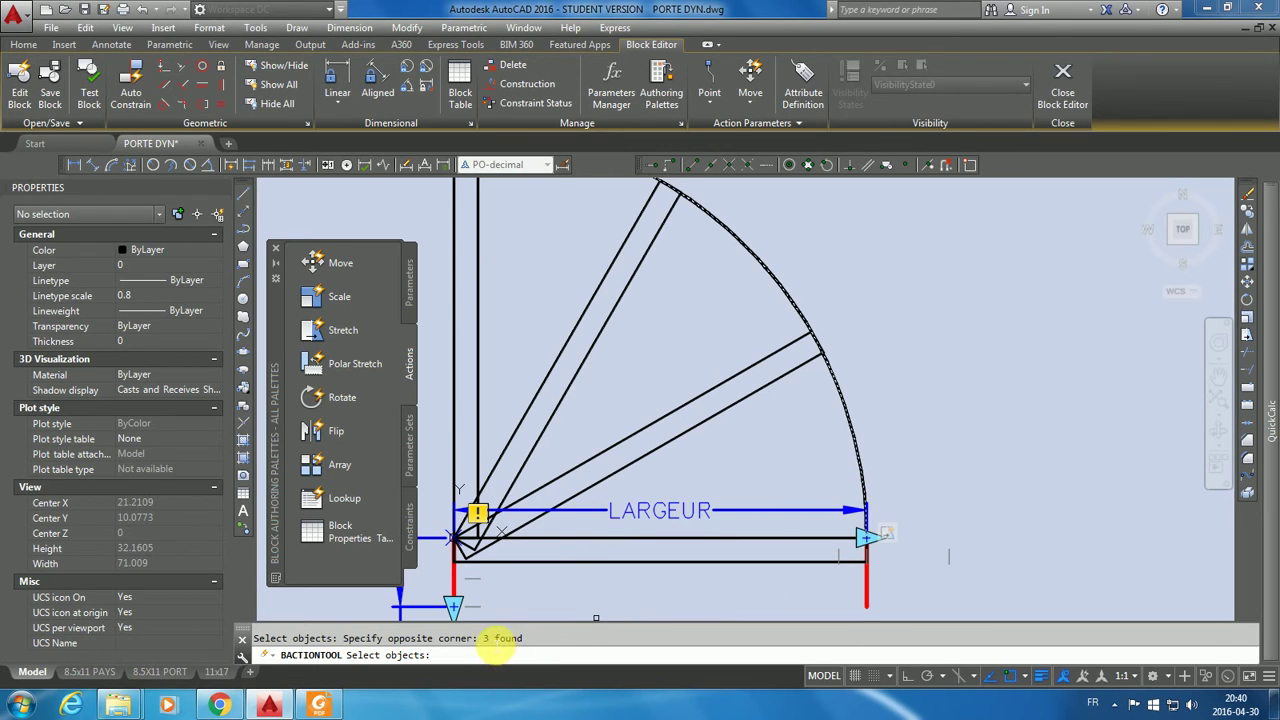
pyautogui.scroll(-1, 985, 384)
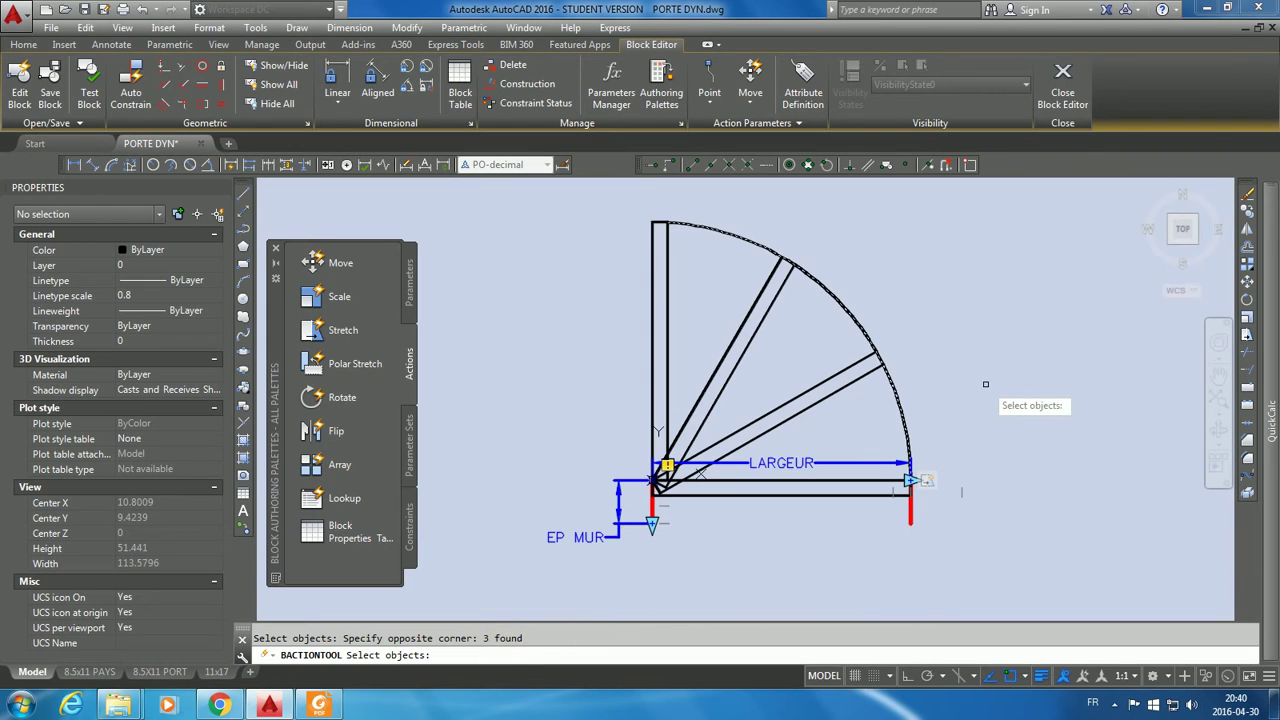
pyautogui.press('Return')
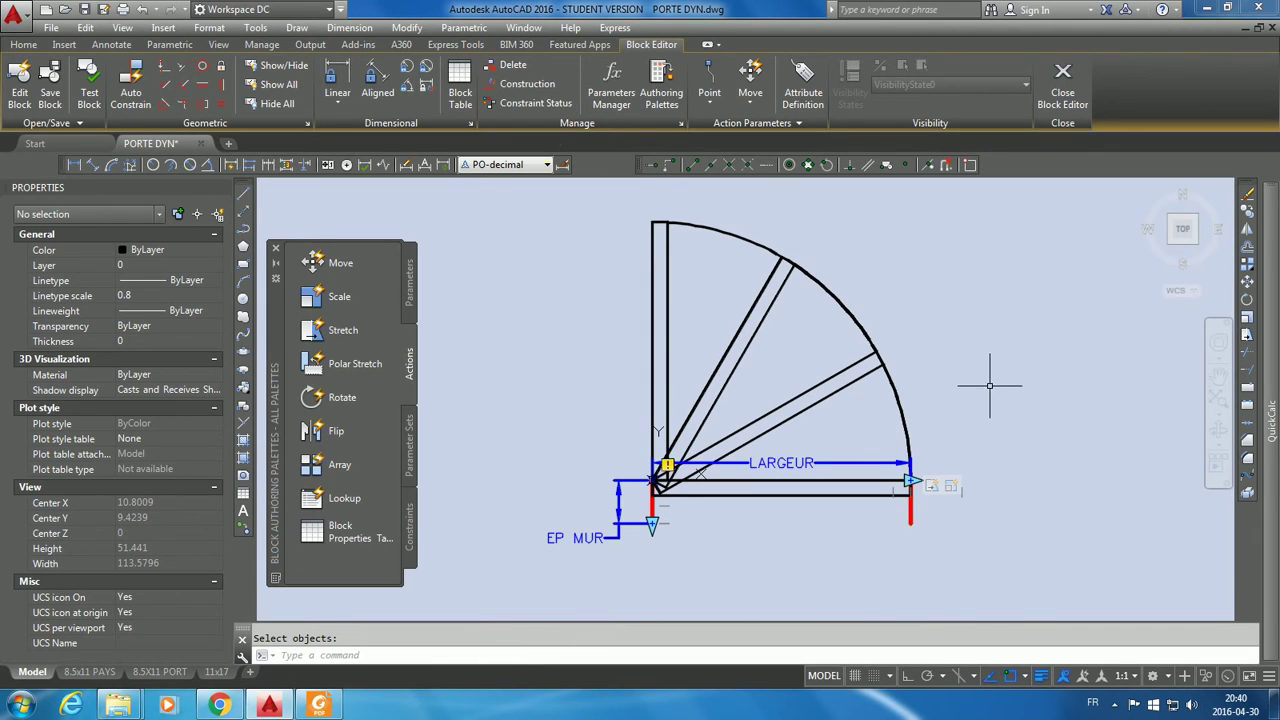
# Step: Open the block in the test window and stretch the door to a LARGEUR of 36 to check the arc scaling
pyautogui.click(89, 95)
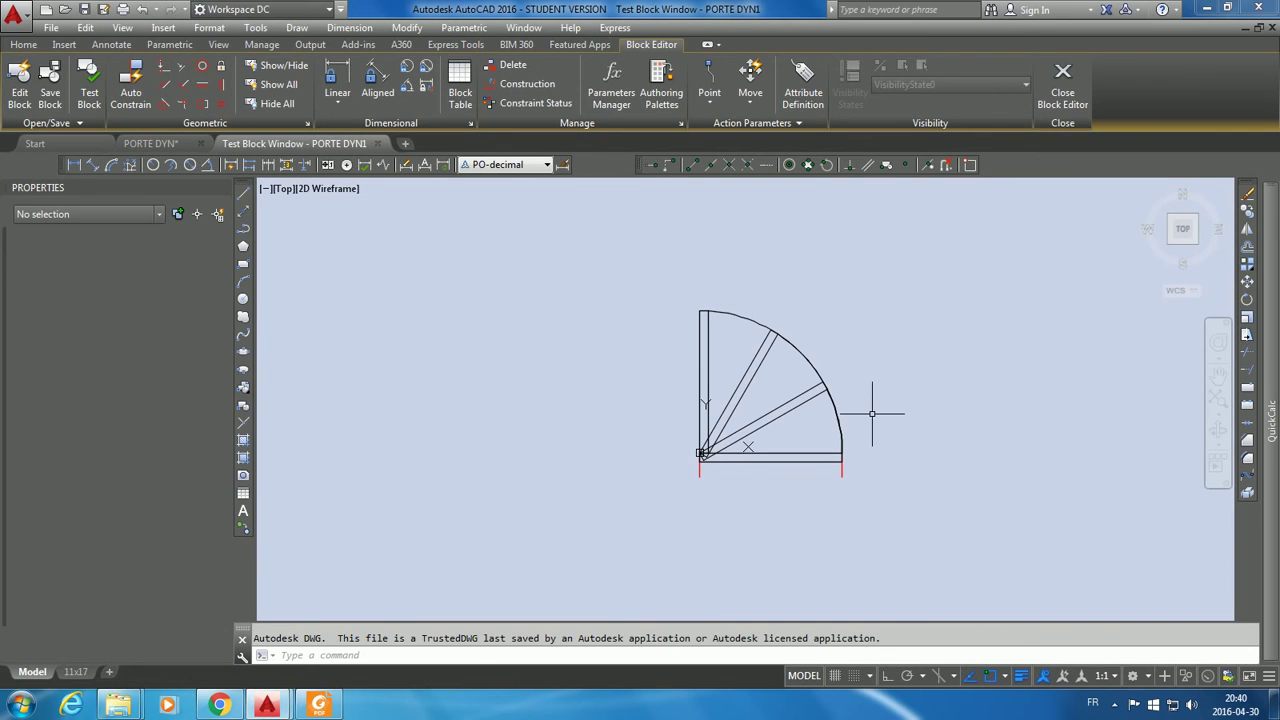
pyautogui.scroll(3, 863, 414)
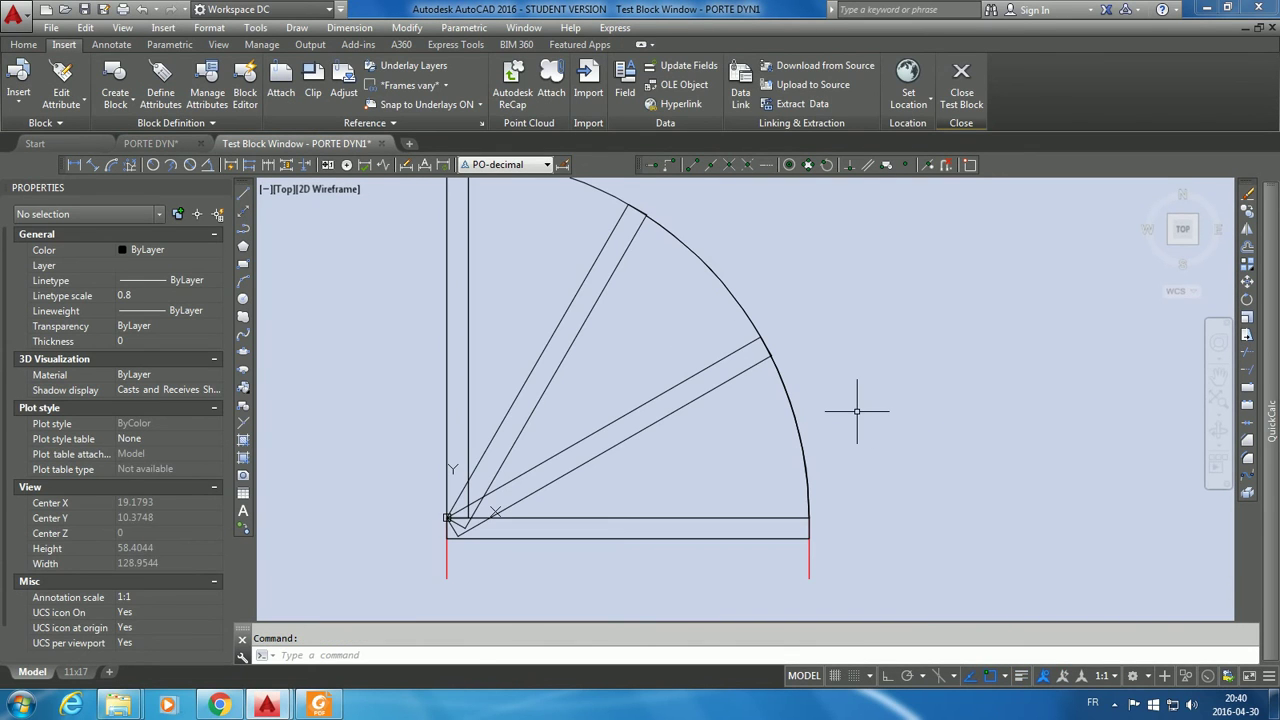
pyautogui.click(800, 430)
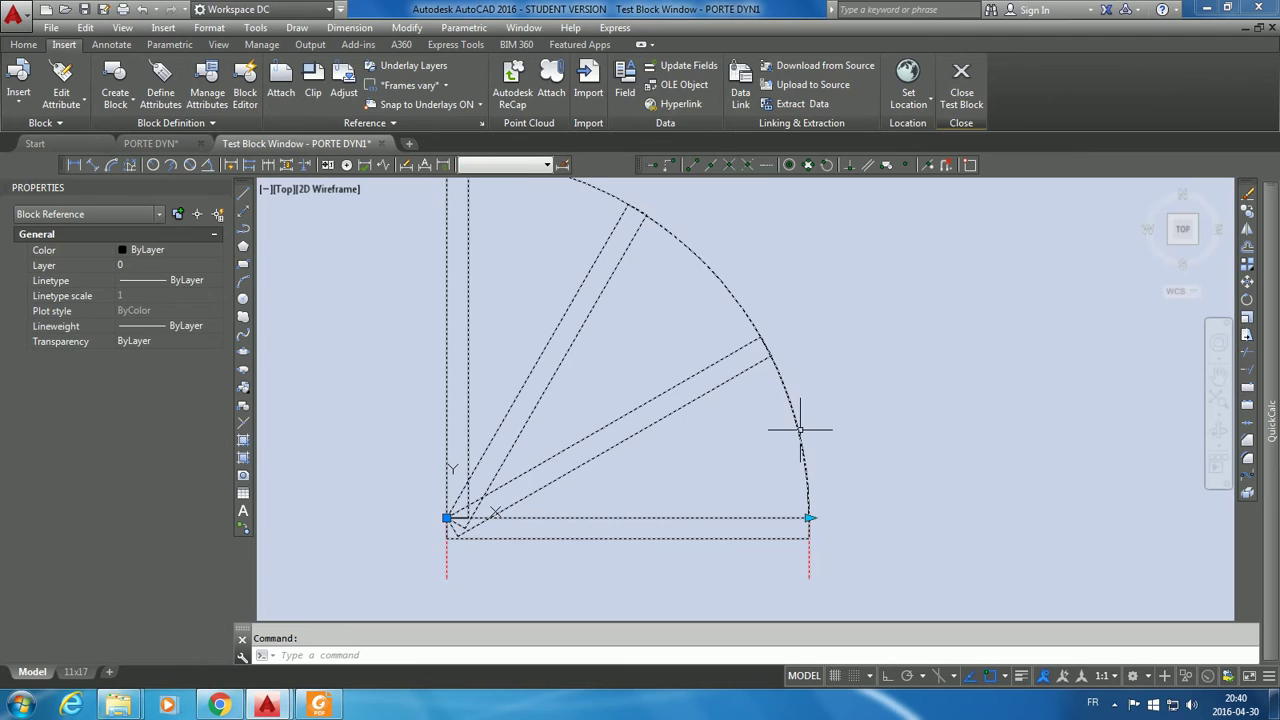
pyautogui.click(809, 517)
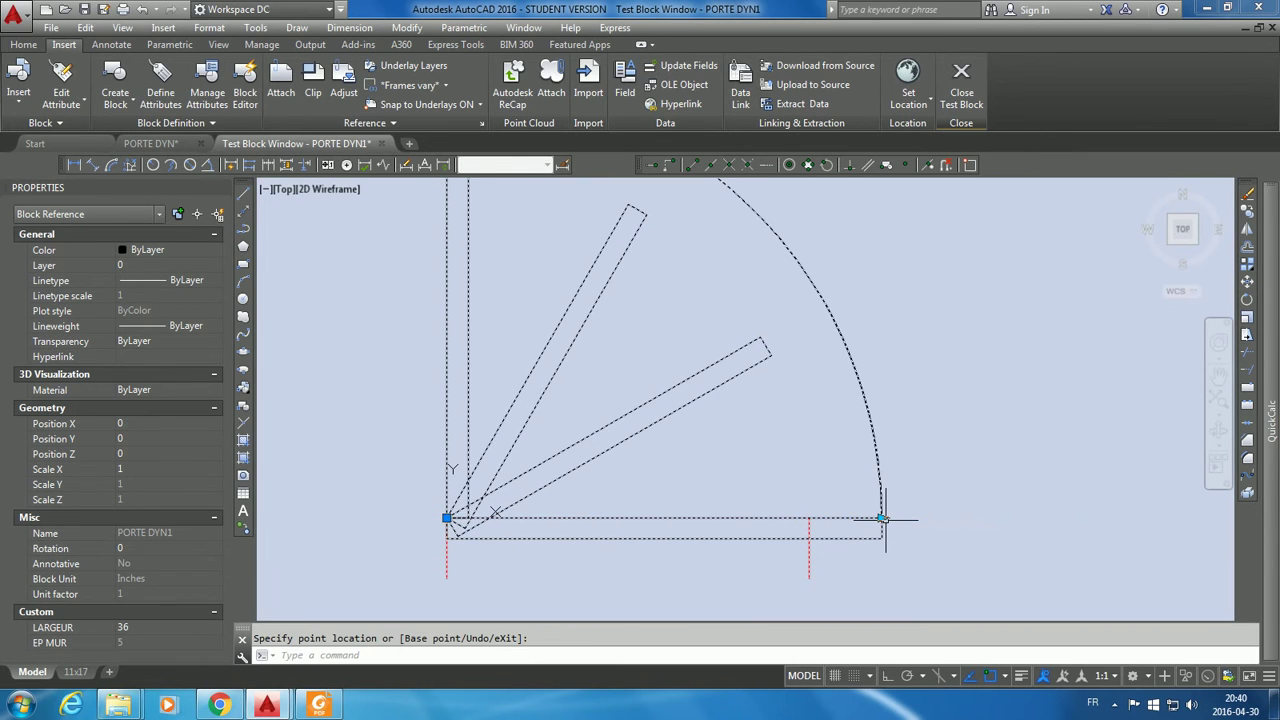
pyautogui.click(883, 518)
pyautogui.scroll(-2, 875, 320)
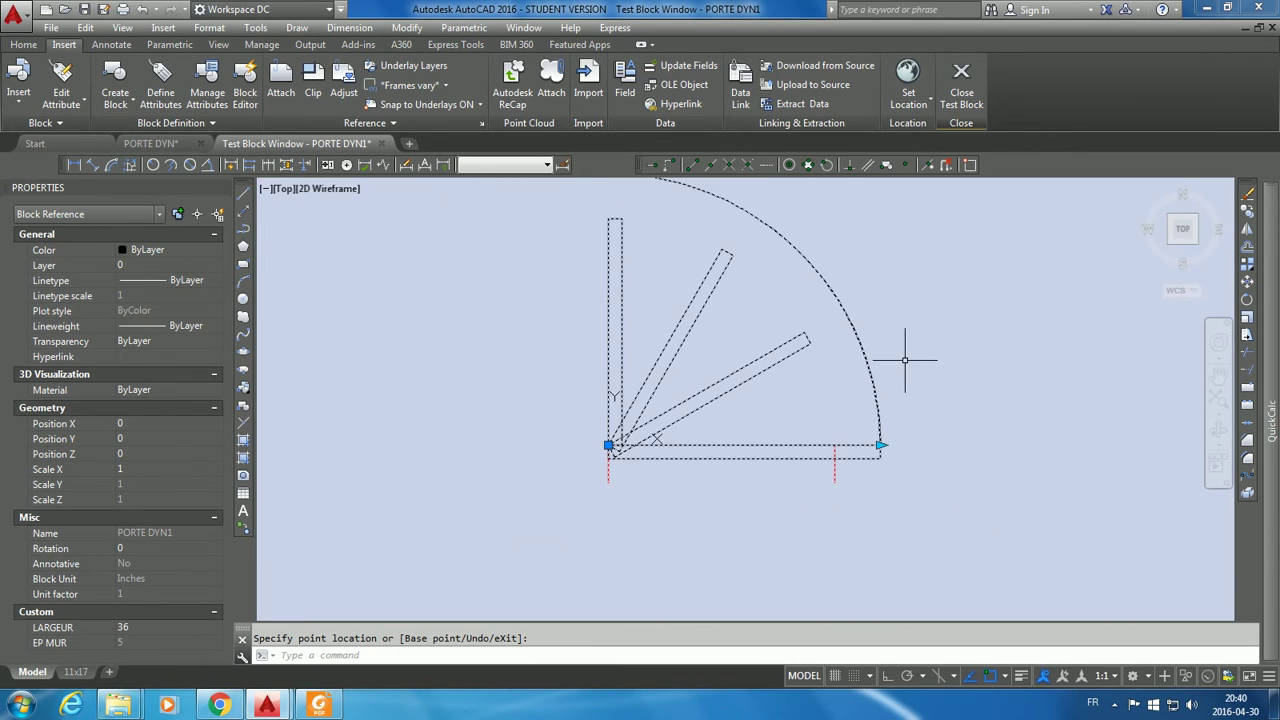
# Step: Shorten the test block to a LARGEUR of 28 using its stretch grip and close the test window
pyautogui.click(881, 446)
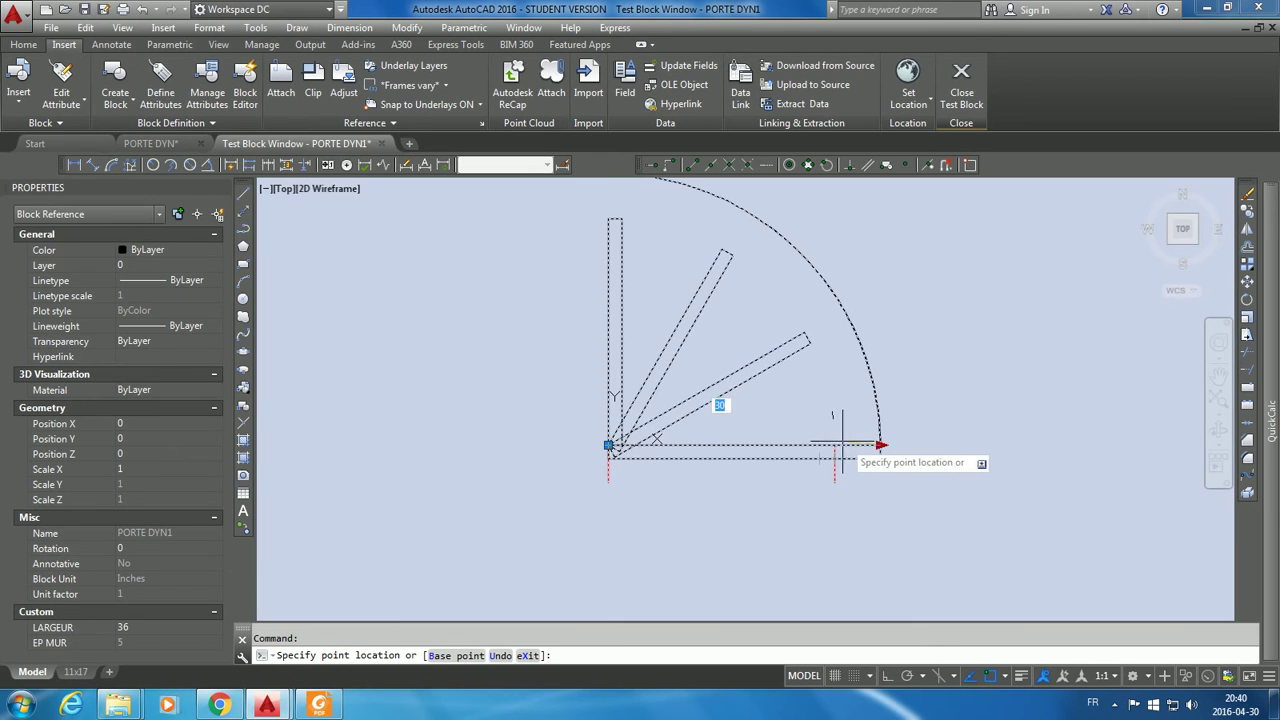
pyautogui.click(812, 442)
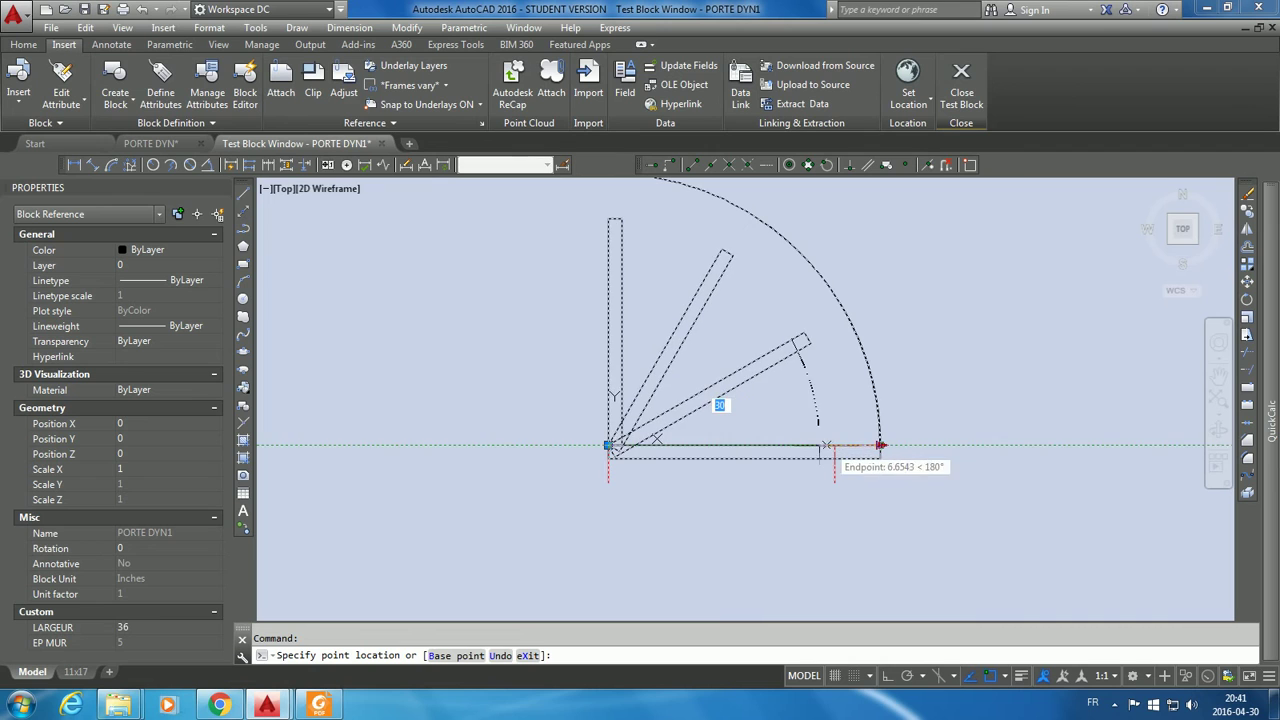
pyautogui.click(820, 445)
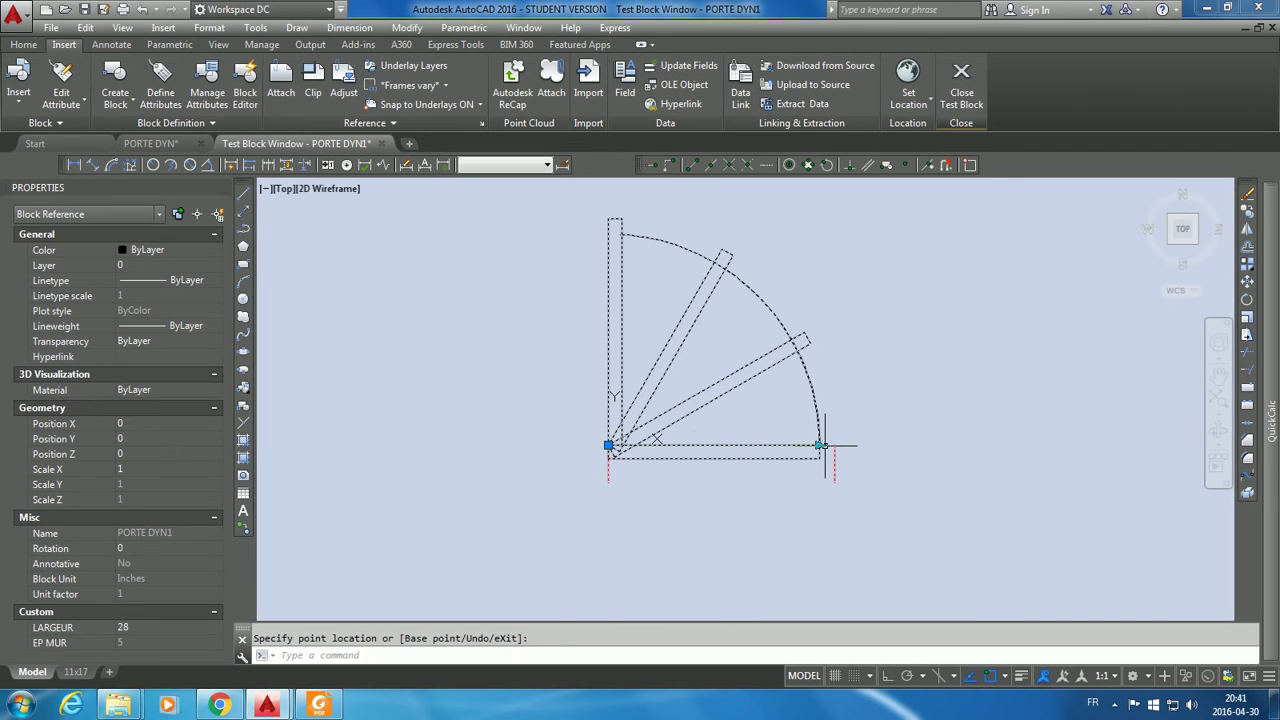
pyautogui.click(961, 88)
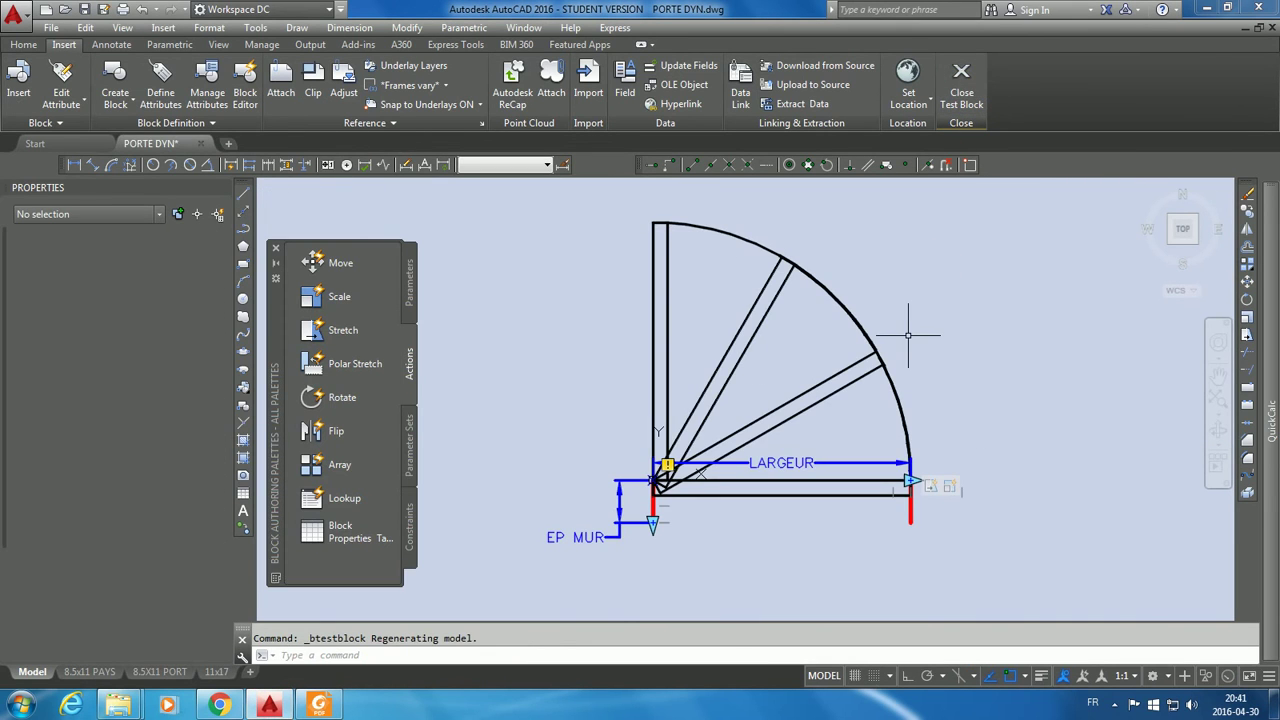
# Step: Rename the Scale action on the LARGEUR parameter as ECHELLE ARCS
pyautogui.moveTo(936, 391)
pyautogui.mouseDown(button='middle')
pyautogui.moveTo(886, 471)
pyautogui.moveTo(900, 460)
pyautogui.mouseUp(button='middle')
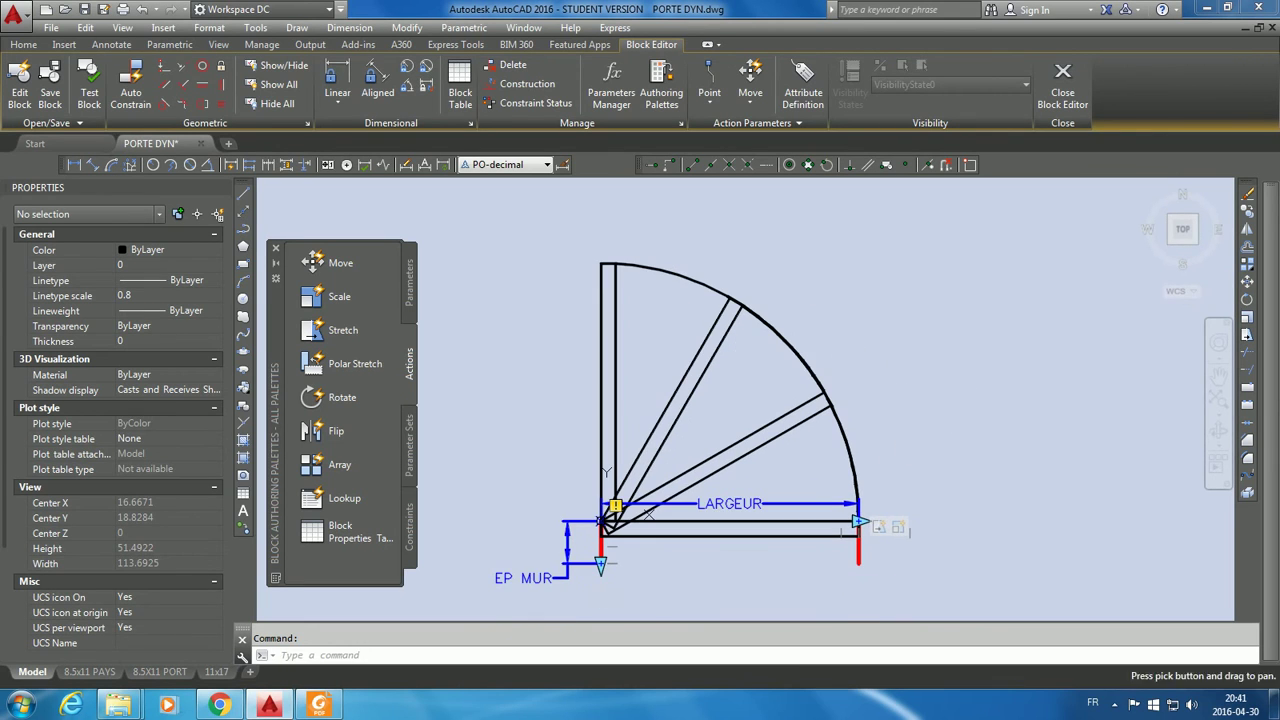
pyautogui.click(897, 527)
pyautogui.click(162, 488)
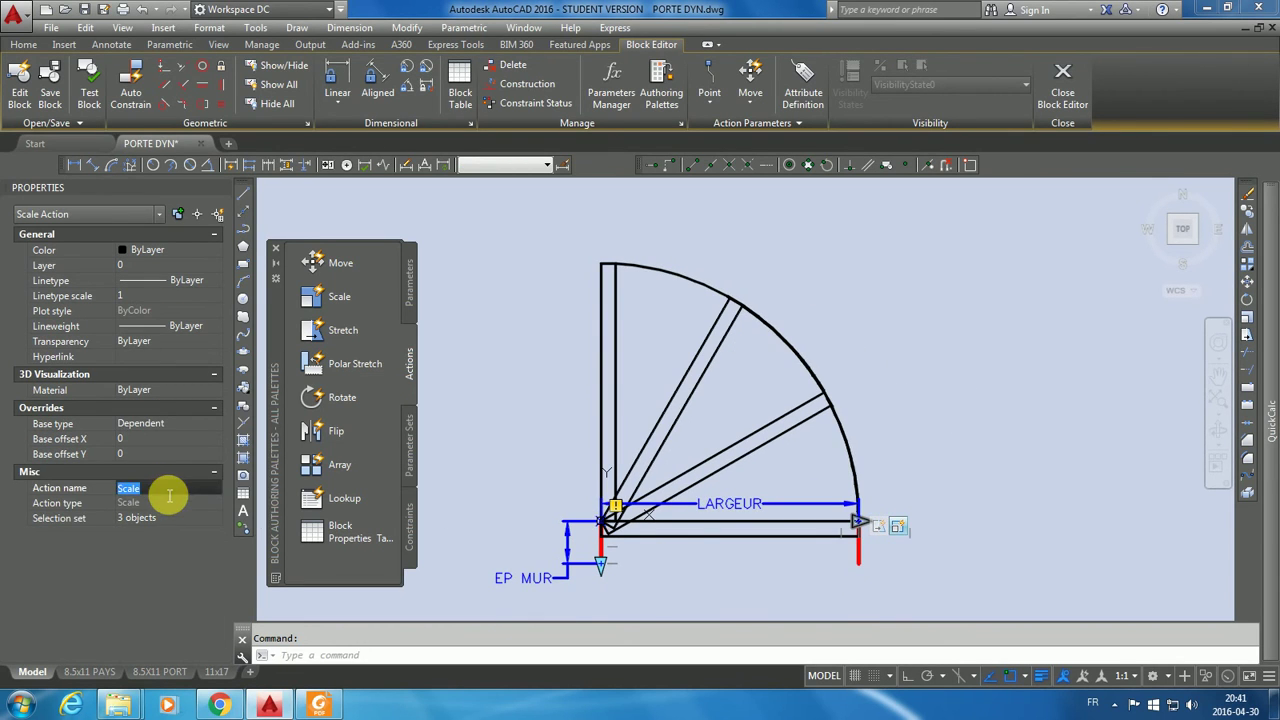
pyautogui.write('ECHELLE ARCS')
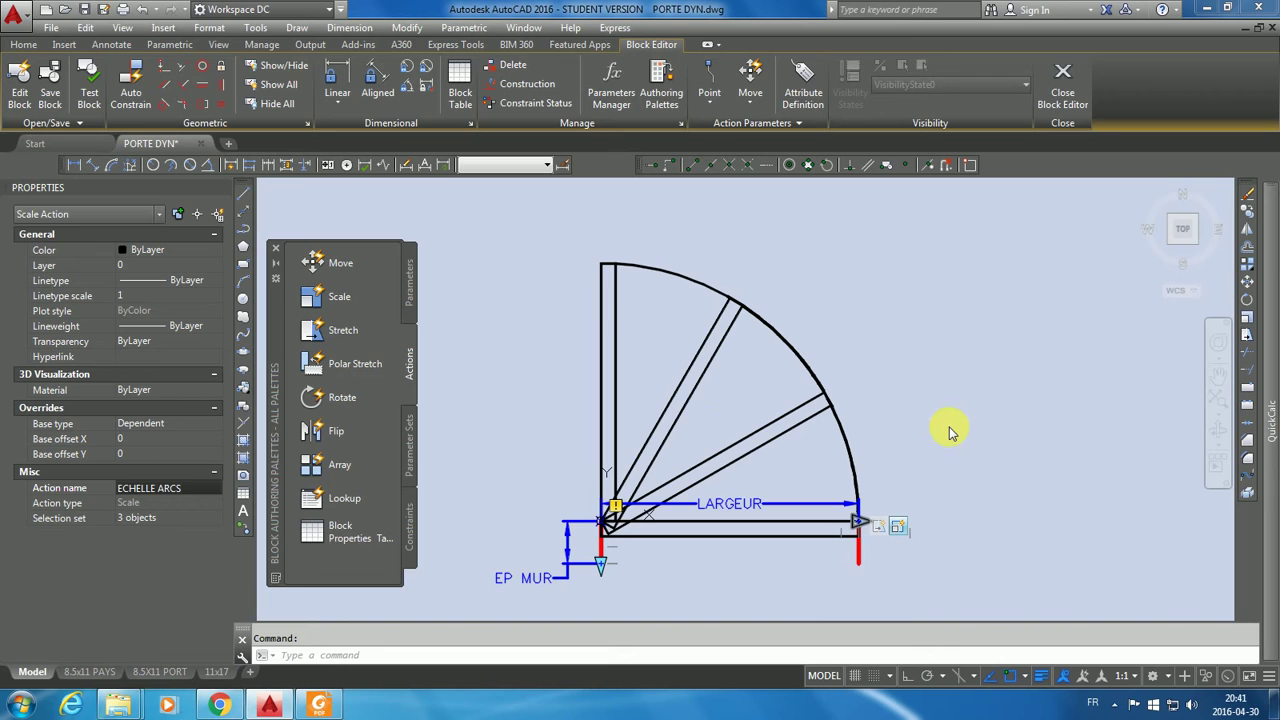
pyautogui.press('Return')
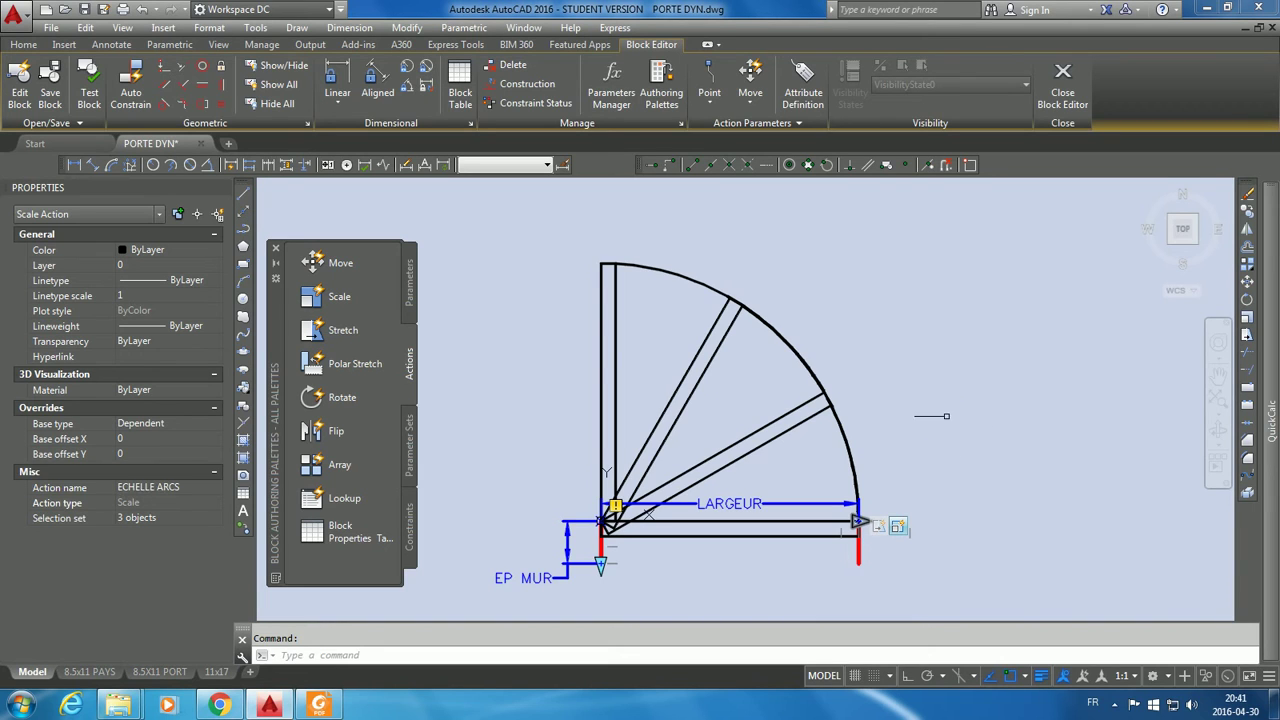
pyautogui.press('Escape')
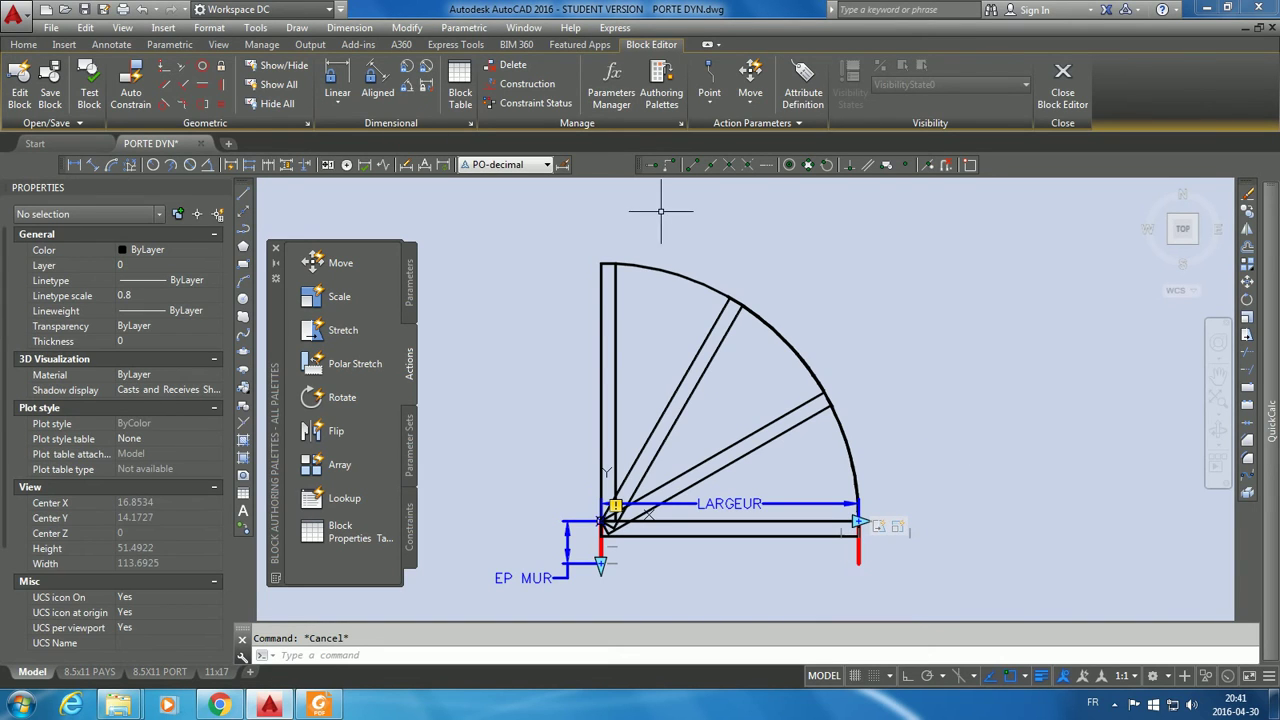
# Step: Add a Stretch action to the LARGEUR parameter's second point, framing the free end of the 30-degree leaf and selecting only that leaf
pyautogui.scroll(3, 878, 551)
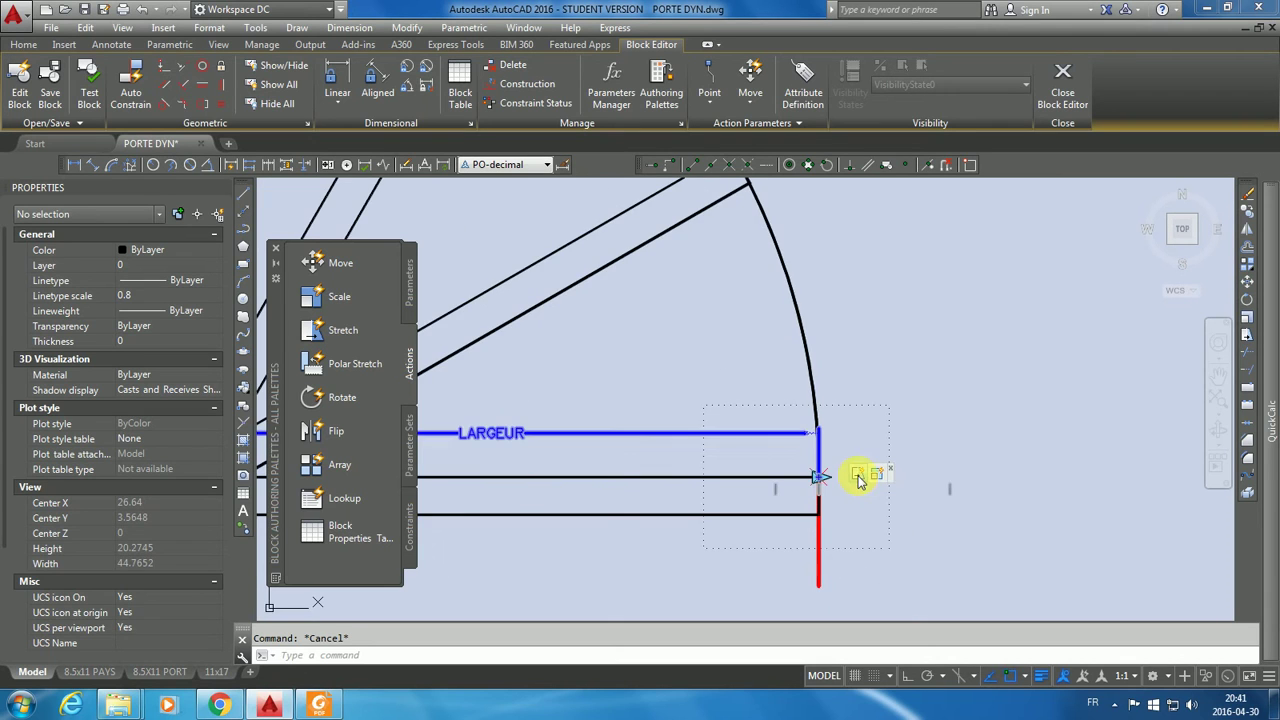
pyautogui.scroll(-3, 857, 484)
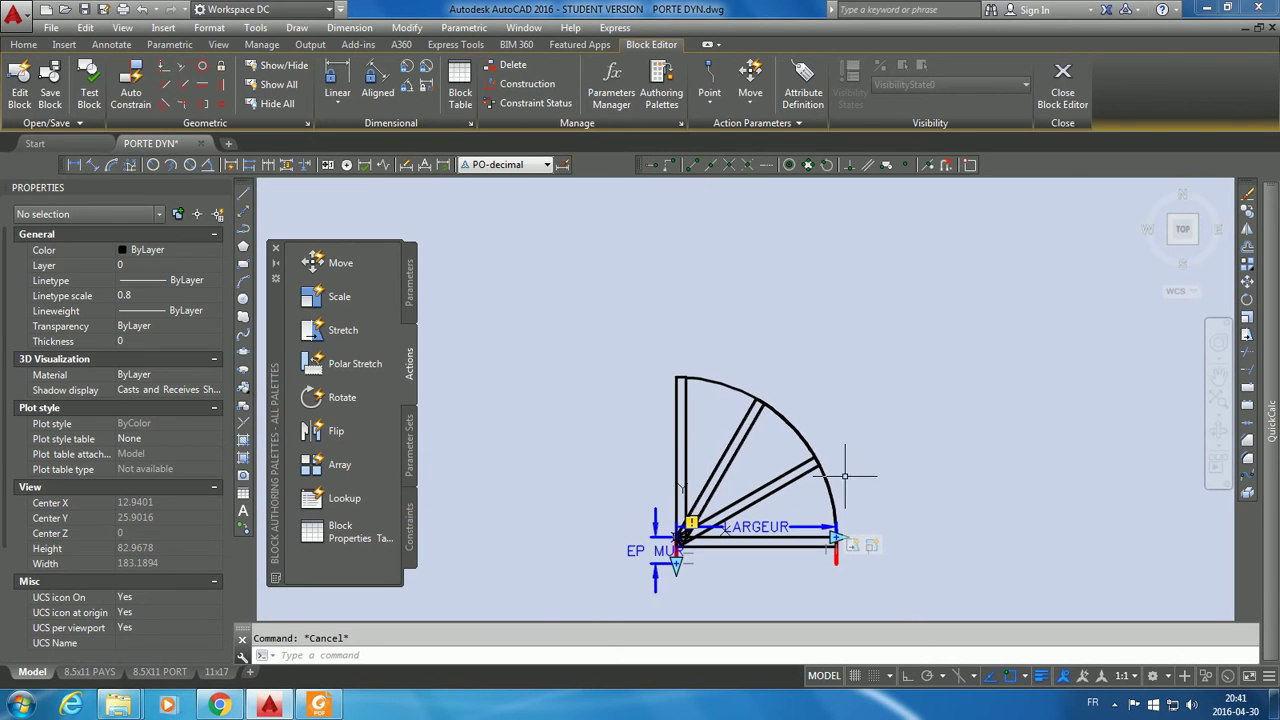
pyautogui.scroll(2, 843, 464)
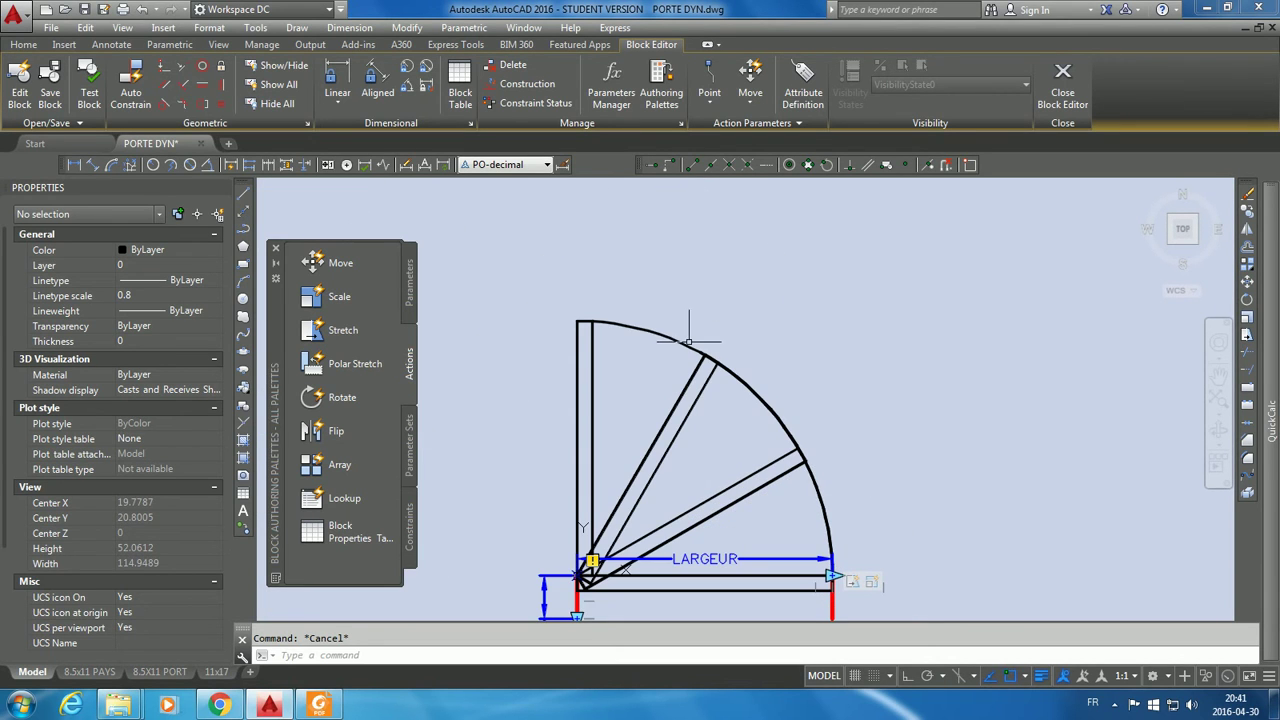
pyautogui.scroll(-1, 857, 466)
pyautogui.scroll(1, 857, 466)
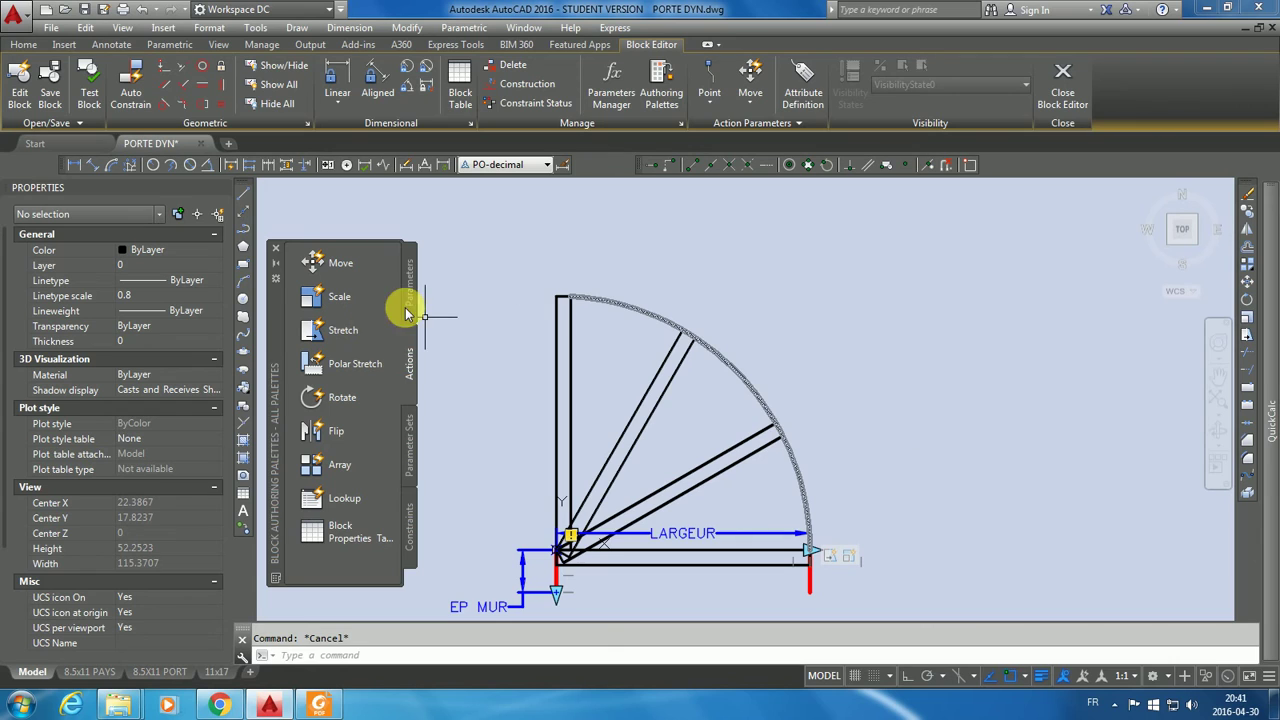
pyautogui.click(311, 328)
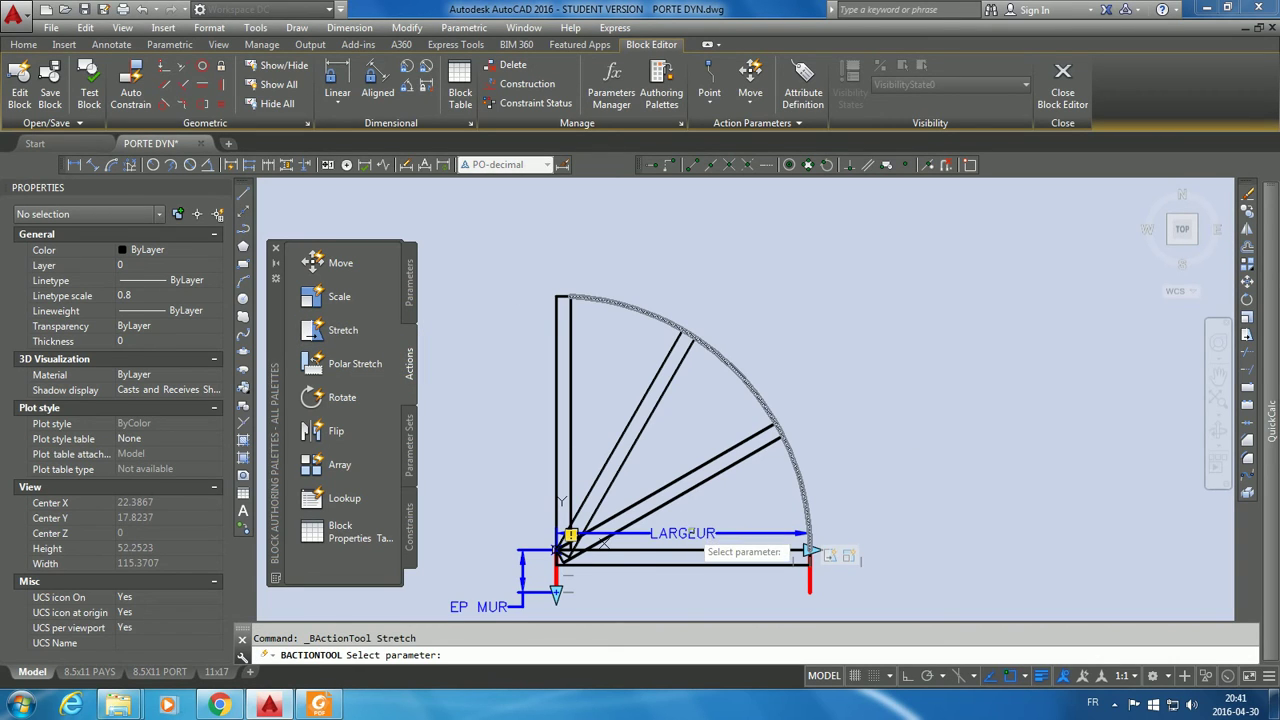
pyautogui.click(686, 531)
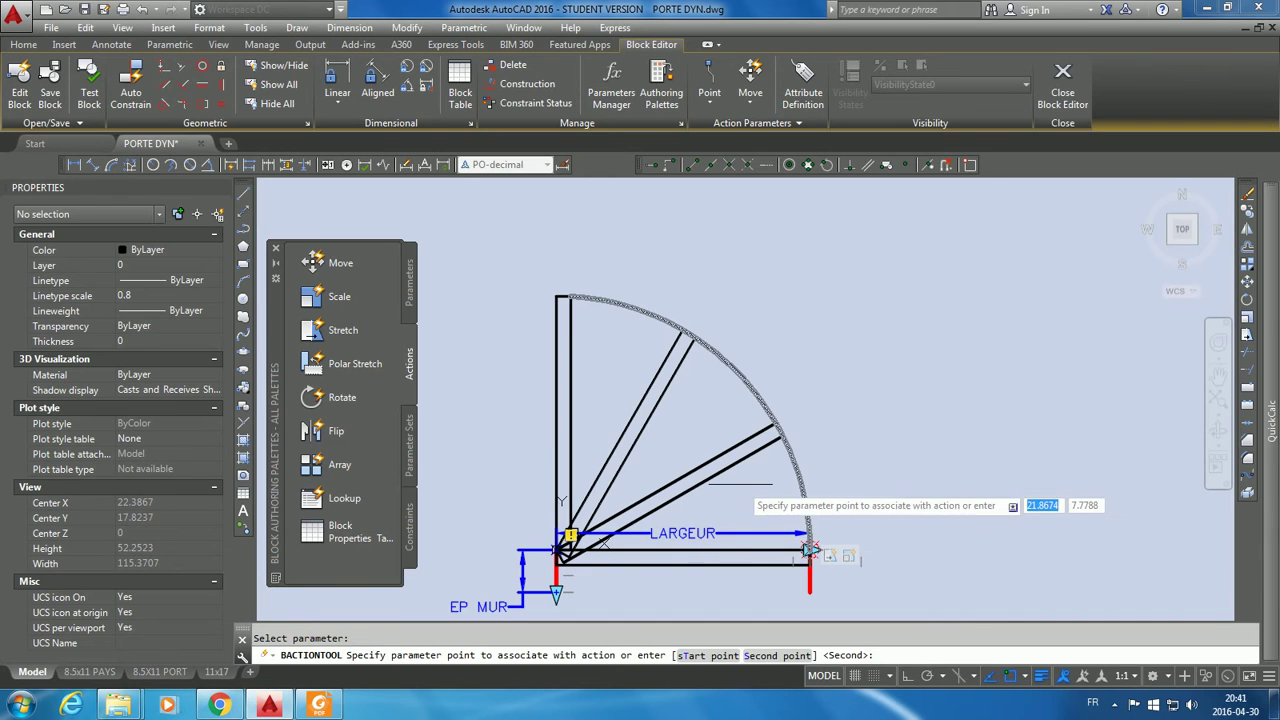
pyautogui.scroll(2, 832, 530)
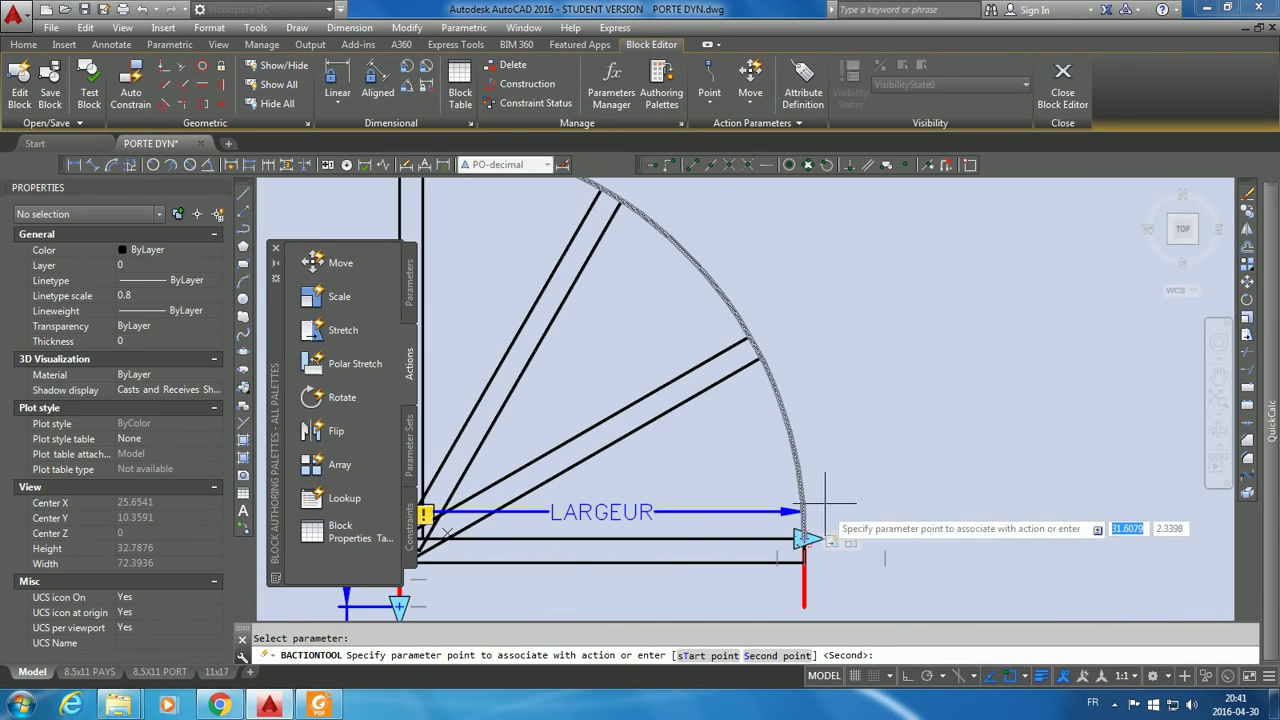
pyautogui.click(805, 538)
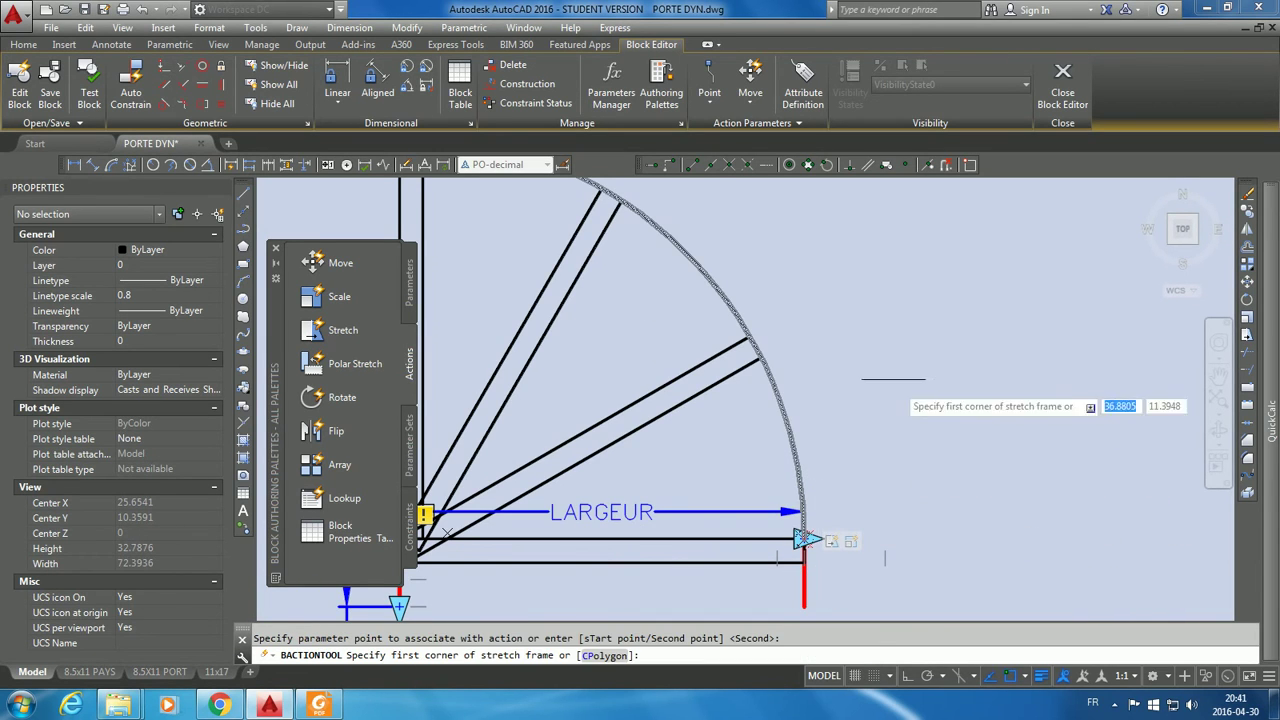
pyautogui.click(805, 388)
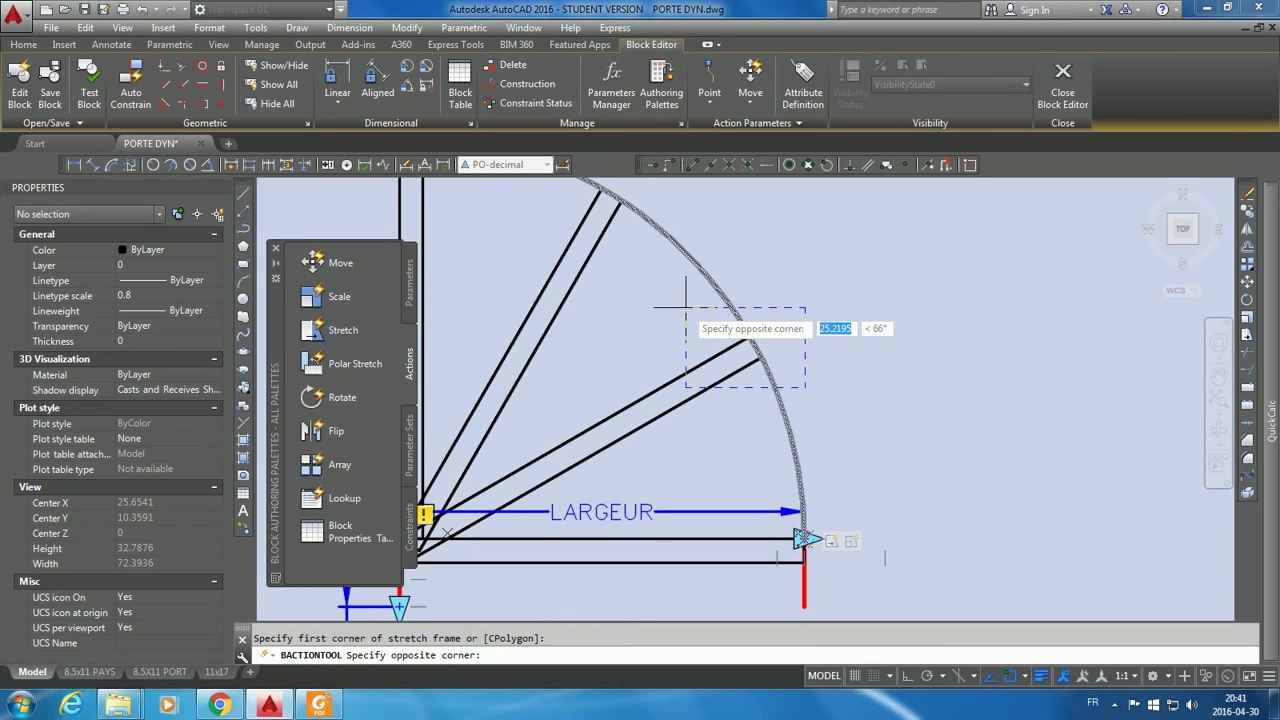
pyautogui.click(686, 308)
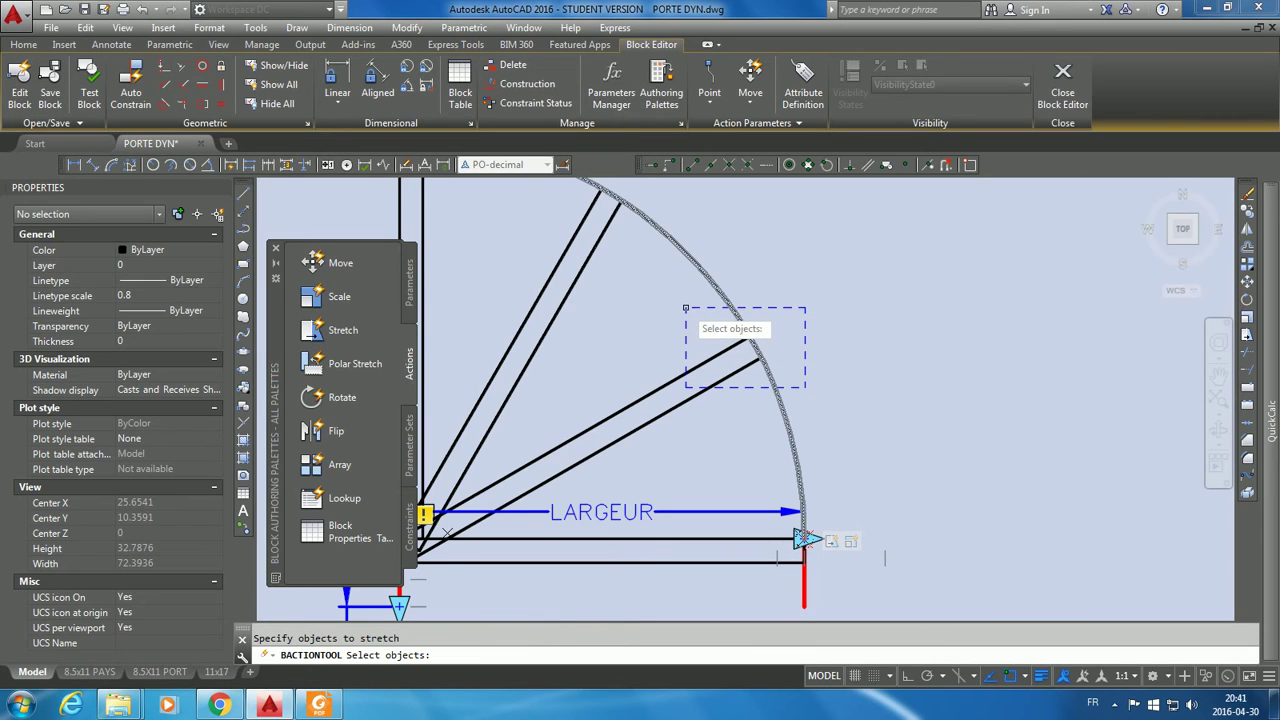
pyautogui.click(745, 347)
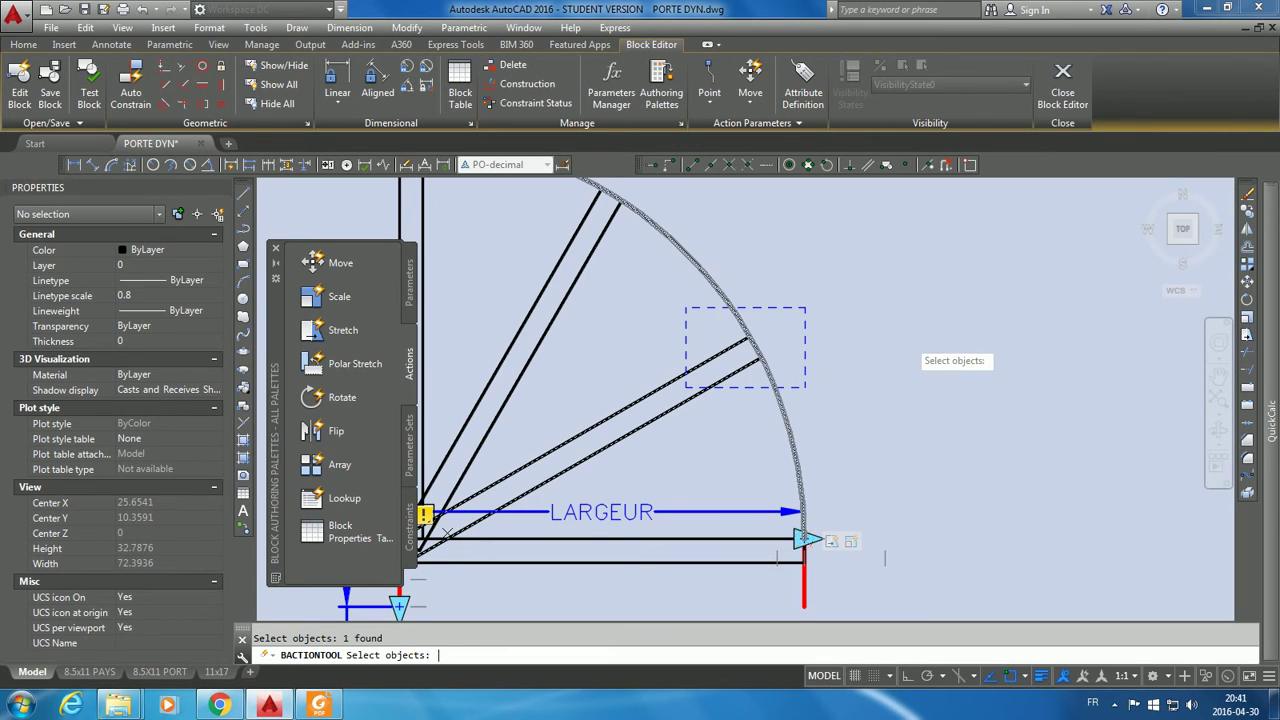
pyautogui.press('Return')
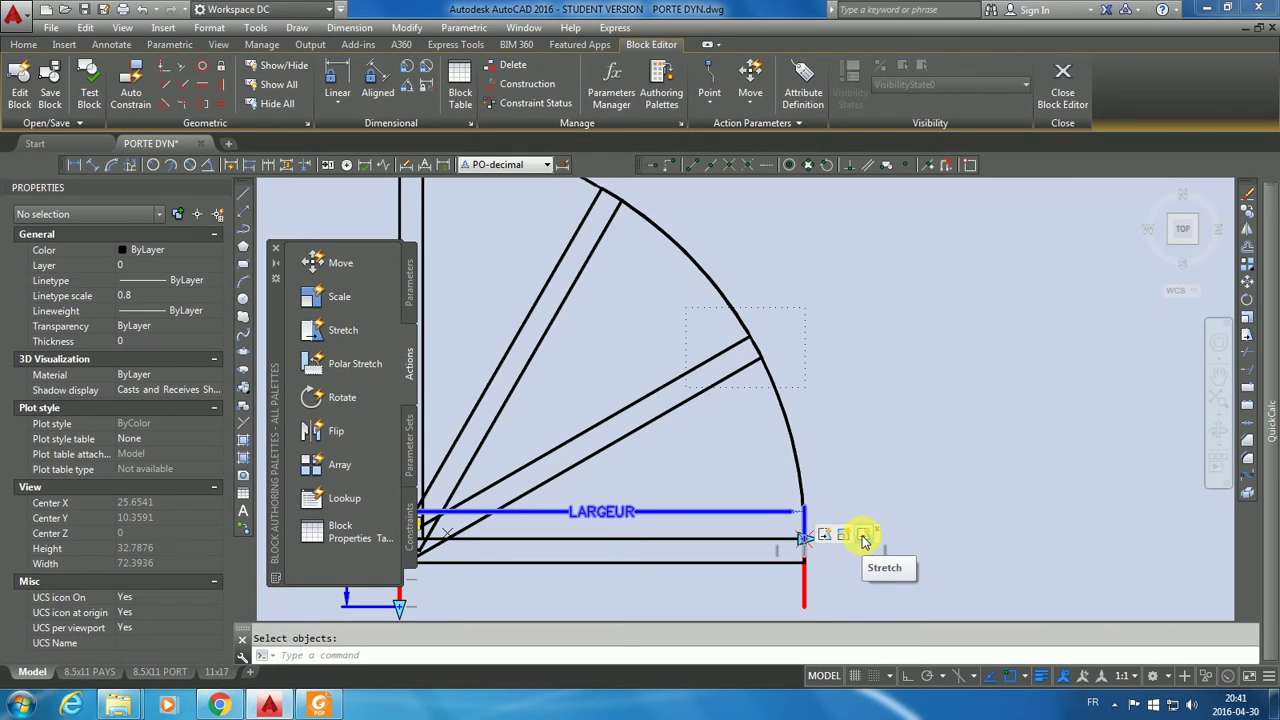
# Step: Rename the 30-degree leaf's Stretch action as ETIRER 30deg
pyautogui.click(864, 538)
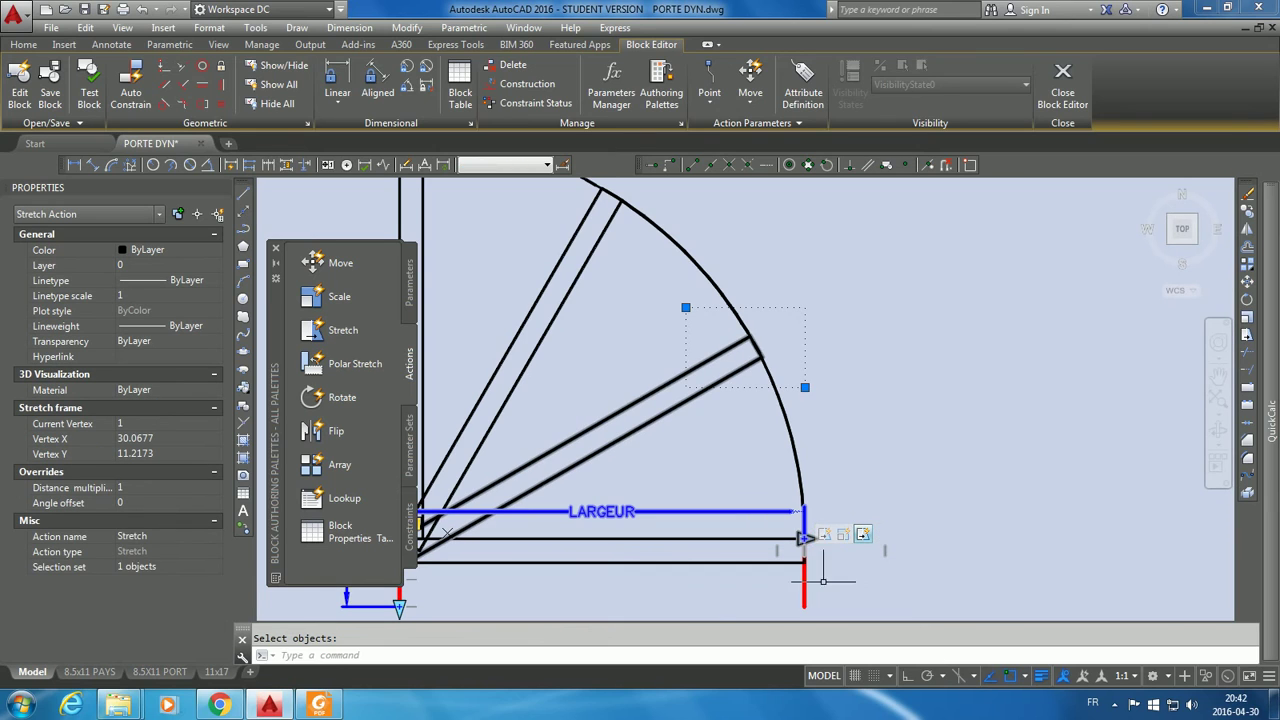
pyautogui.click(160, 537)
pyautogui.write('ETIRER 30deg')
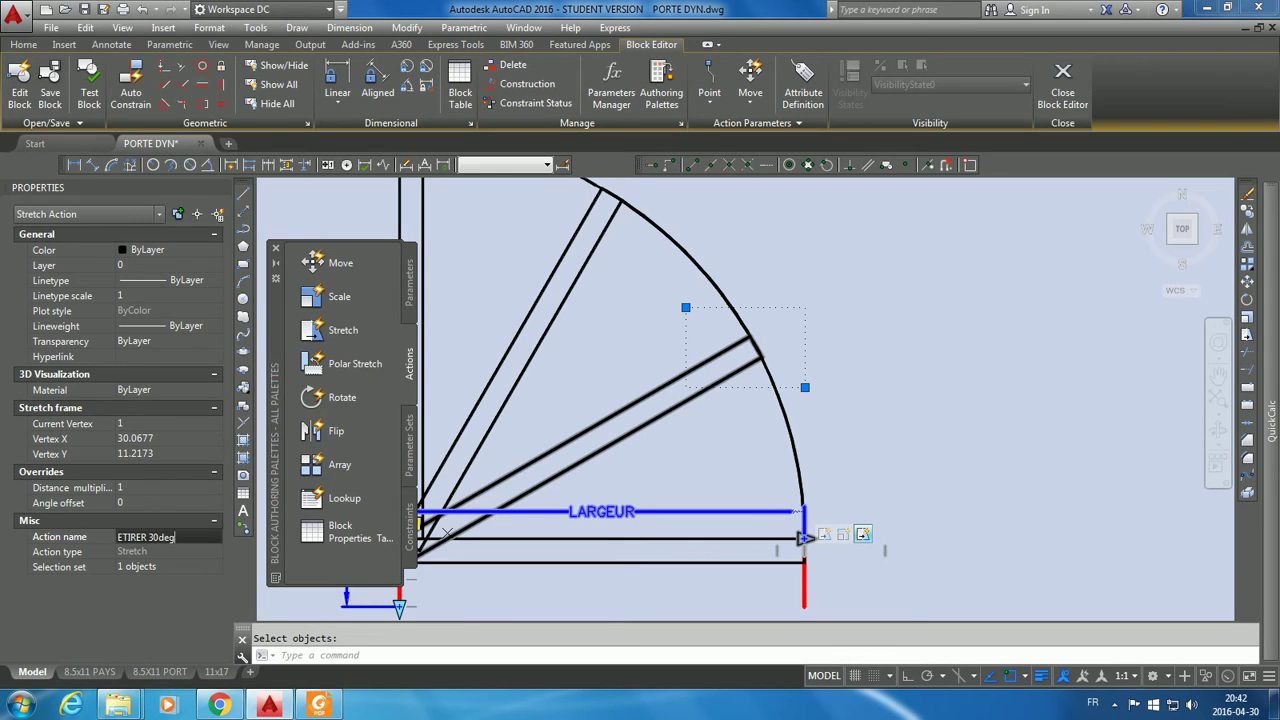
pyautogui.press('Return')
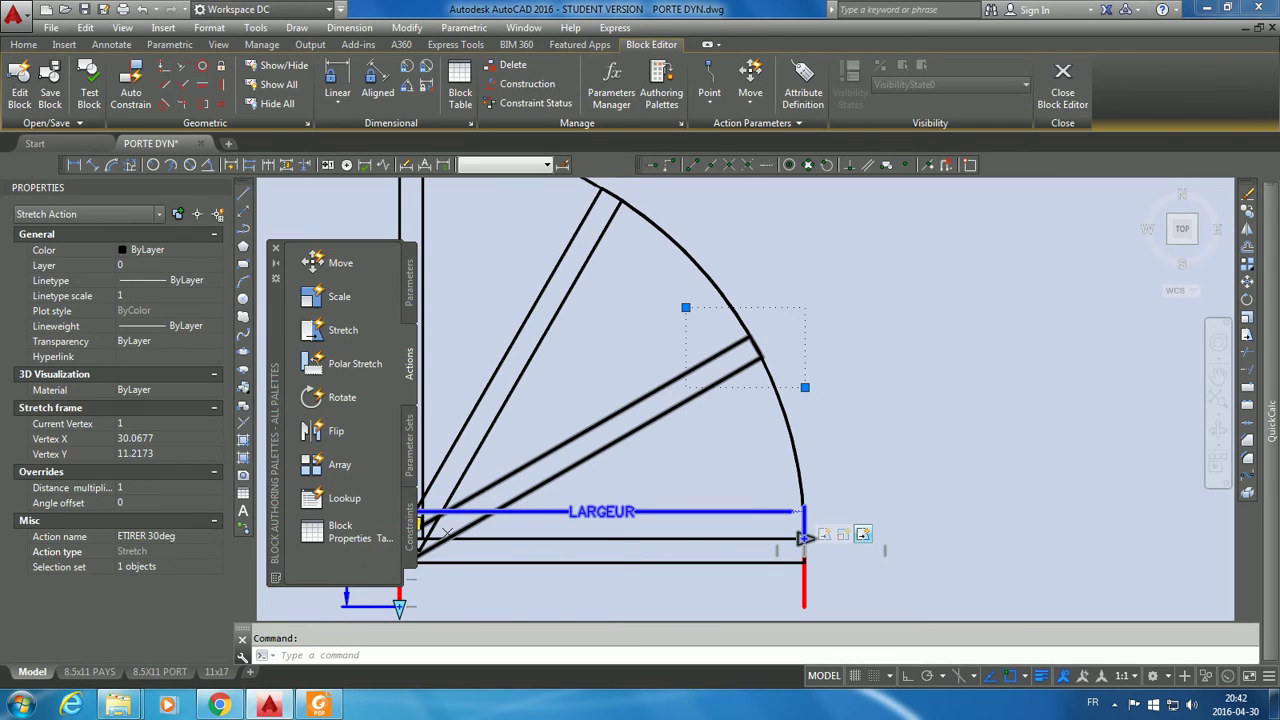
pyautogui.press('Escape')
# Step: Add a Stretch action to the LARGEUR parameter's second point, framing the free end of the 60-degree leaf and selecting only that leaf
pyautogui.scroll(-3, 991, 434)
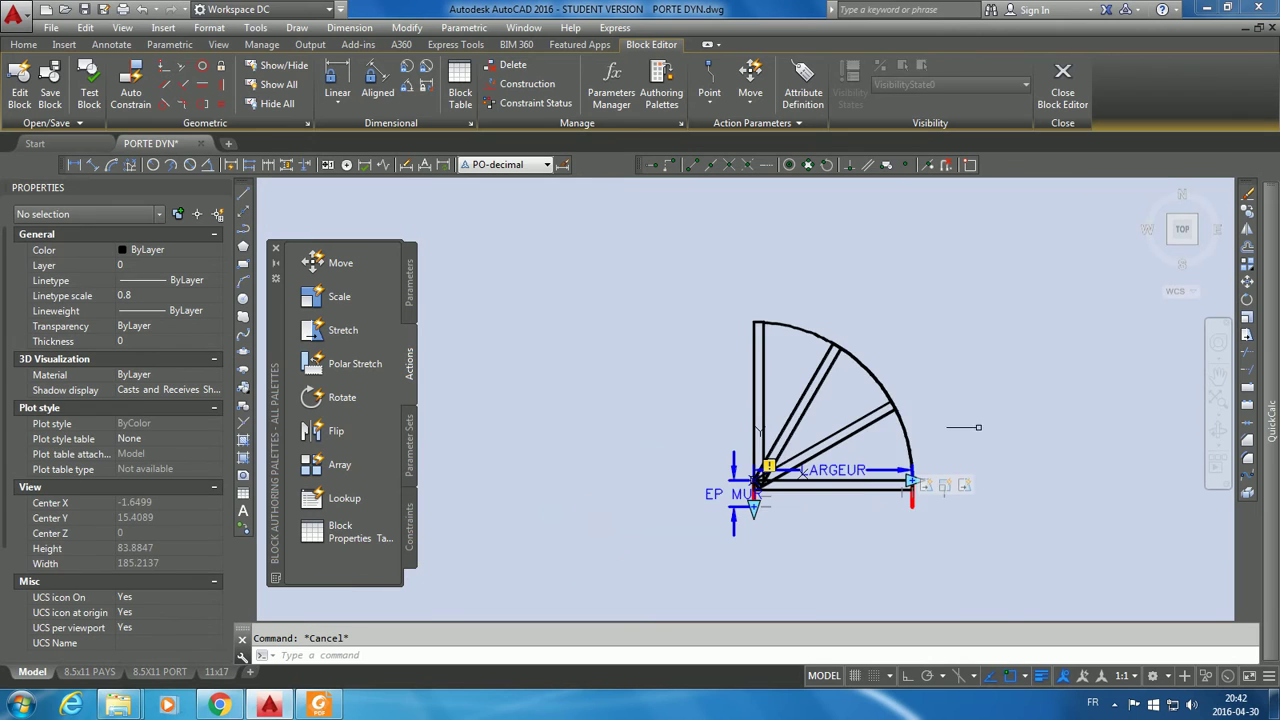
pyautogui.scroll(2, 887, 378)
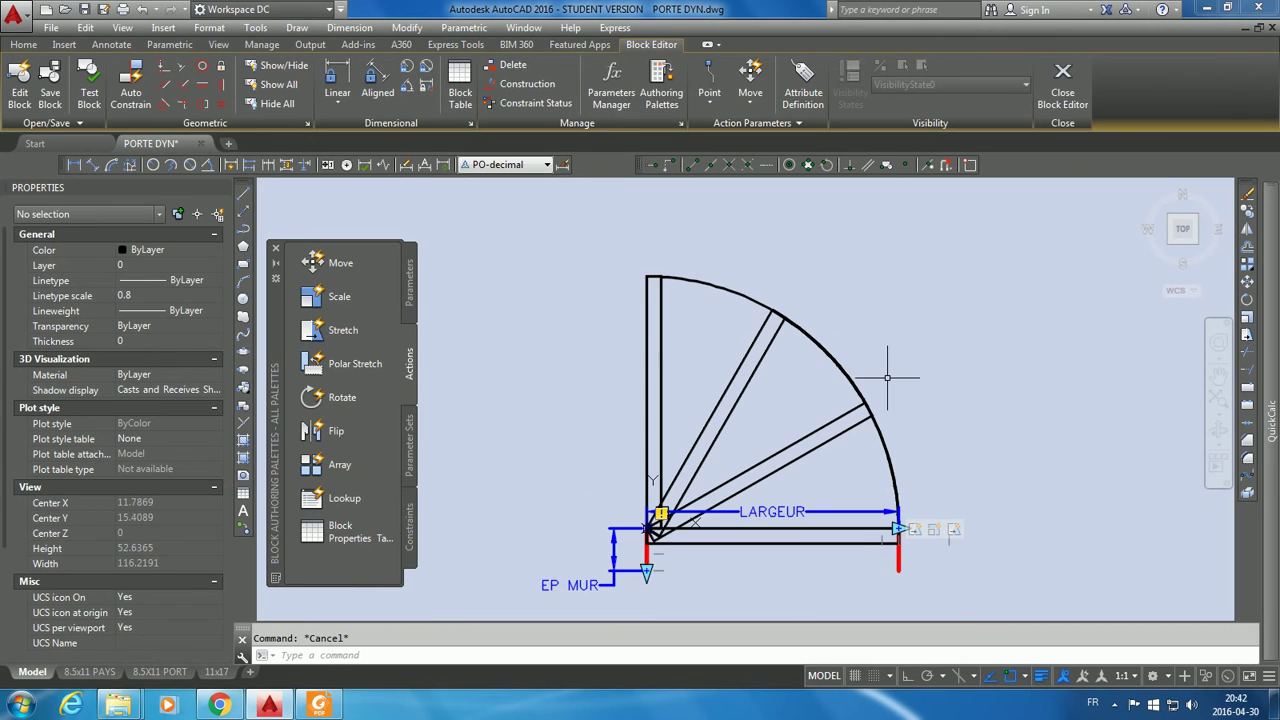
pyautogui.click(325, 330)
pyautogui.click(770, 512)
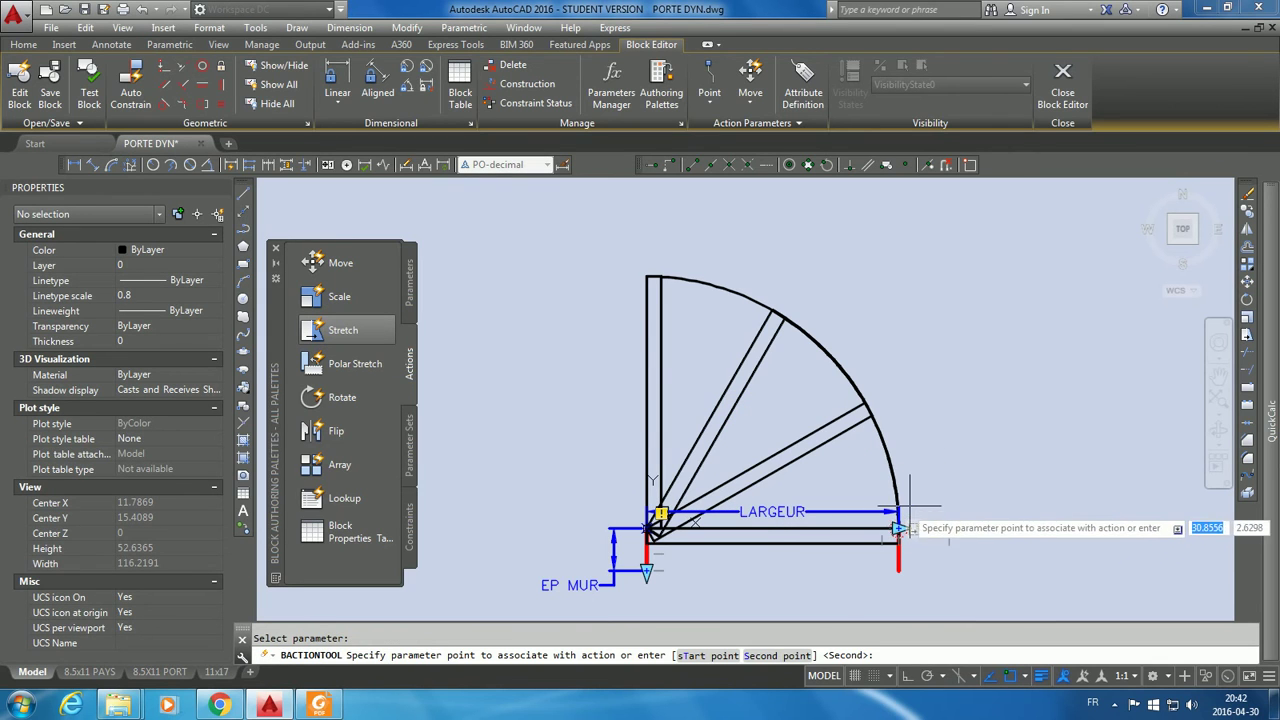
pyautogui.click(913, 511)
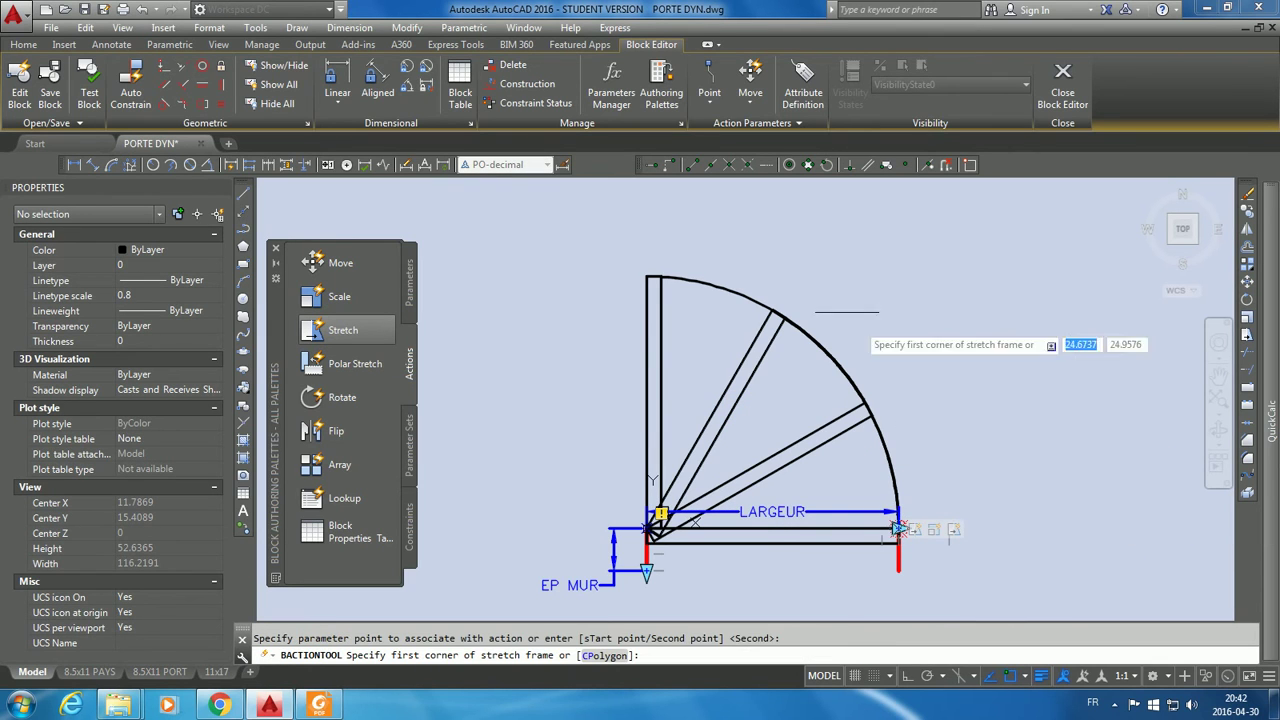
pyautogui.click(808, 356)
pyautogui.click(747, 280)
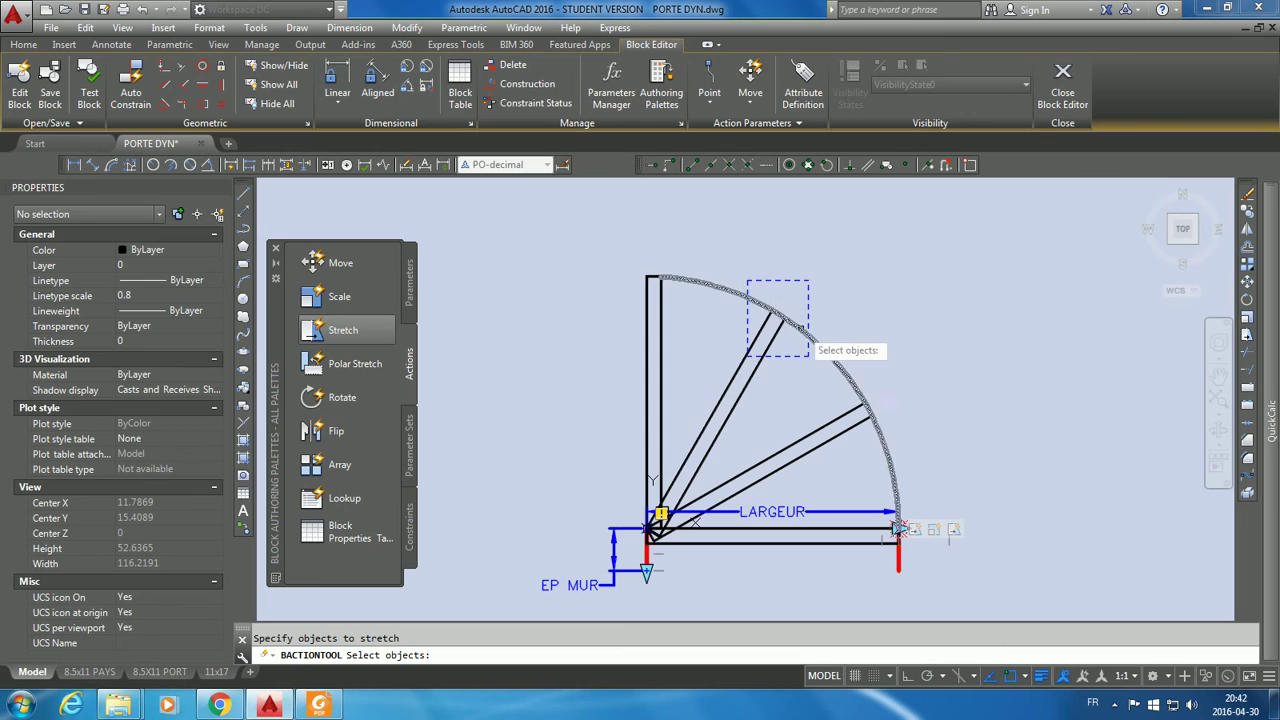
pyautogui.click(766, 328)
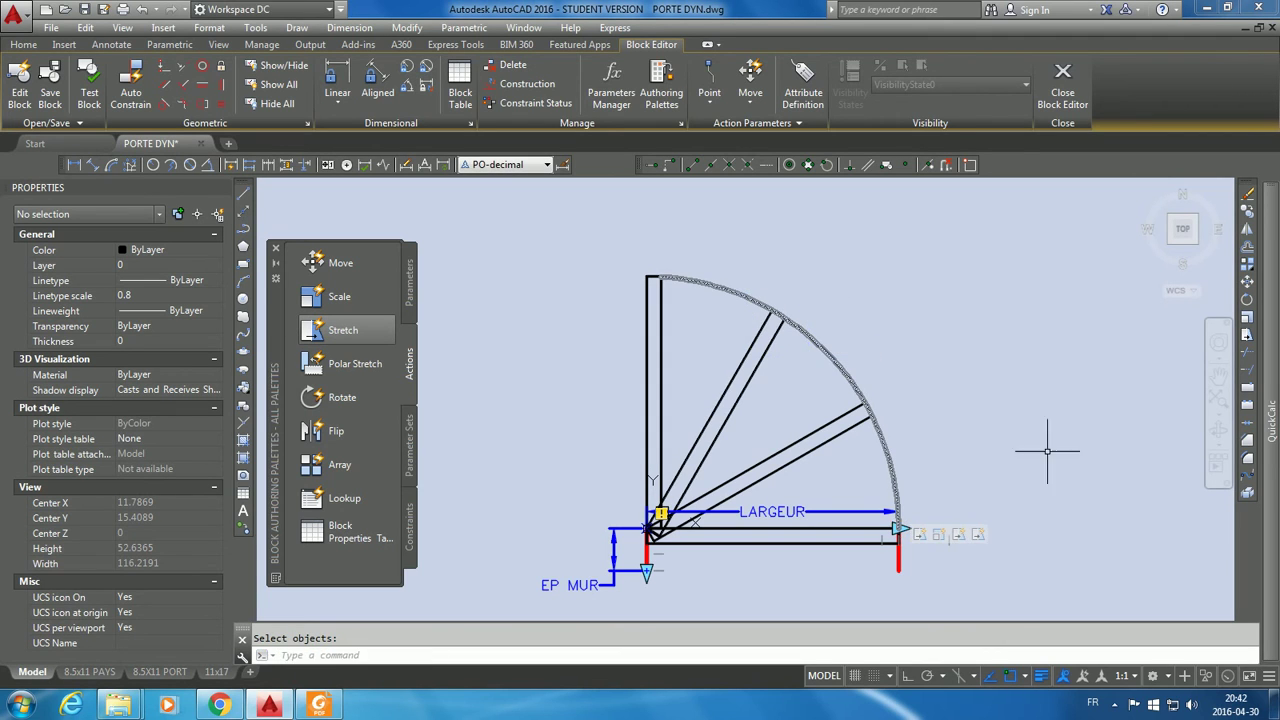
pyautogui.press('Return')
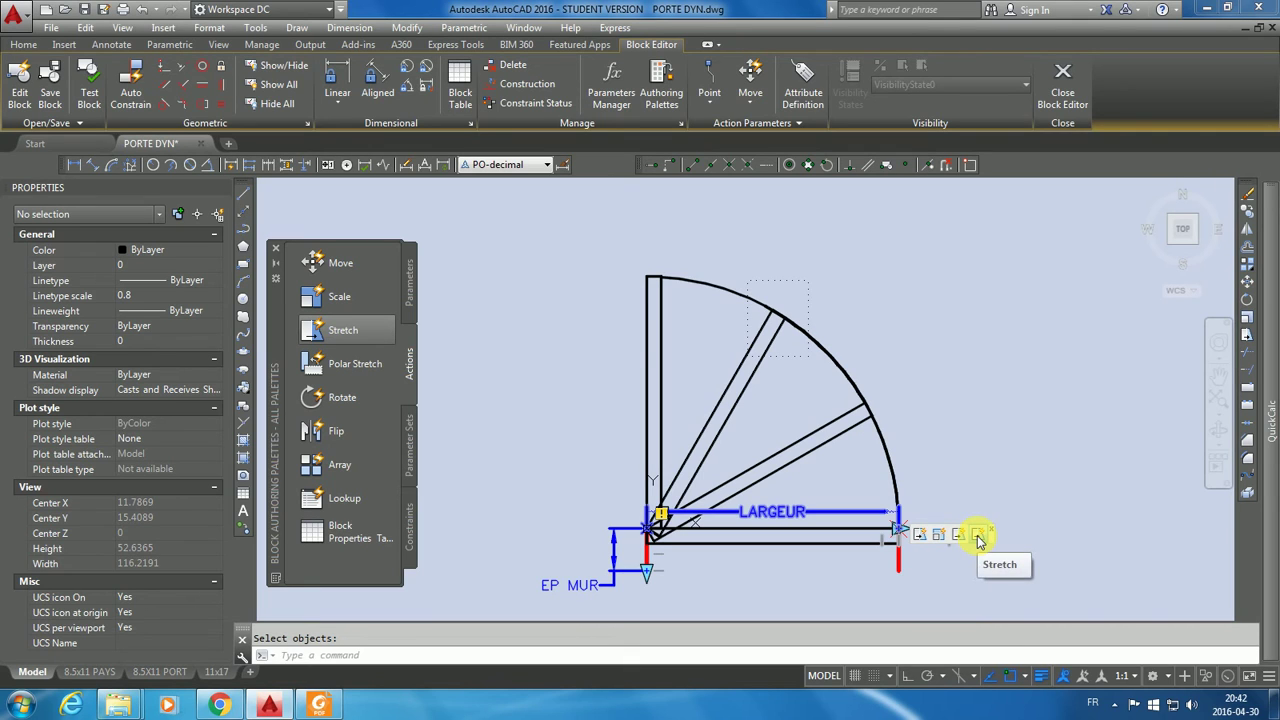
# Step: Rename the 60-degree leaf's Stretch action as ETIRER 60deg
pyautogui.click(979, 540)
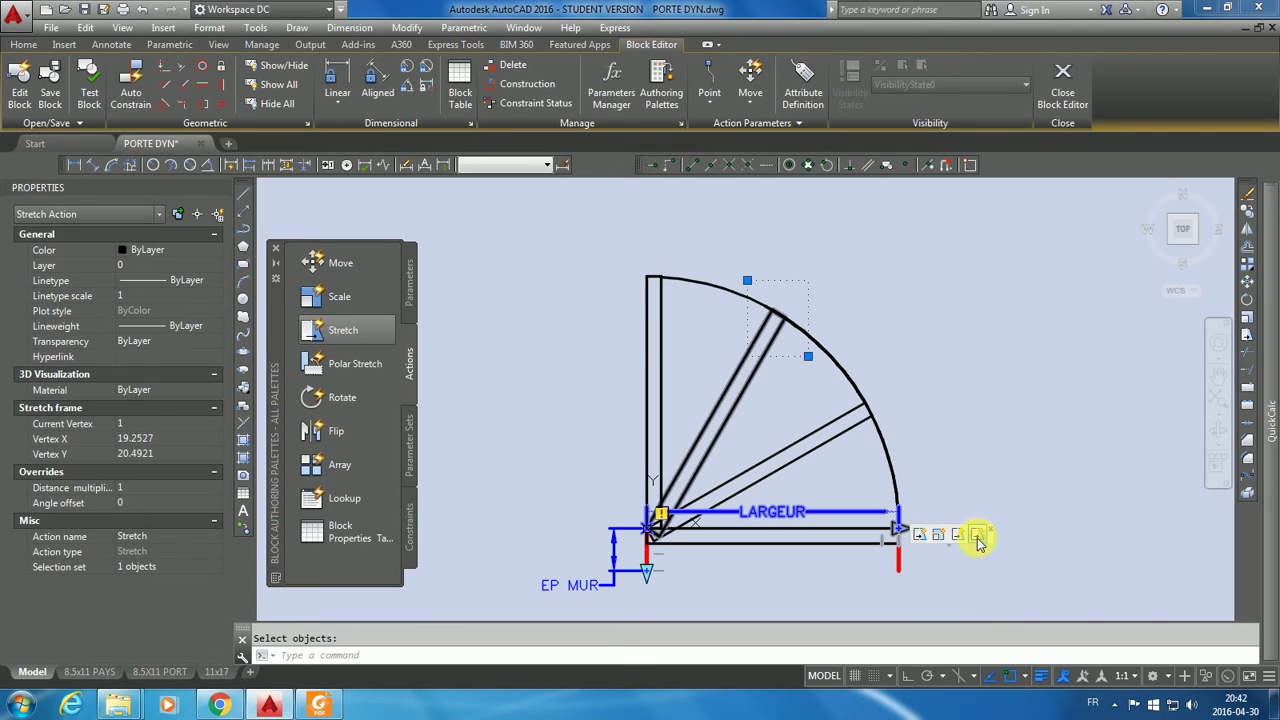
pyautogui.click(167, 537)
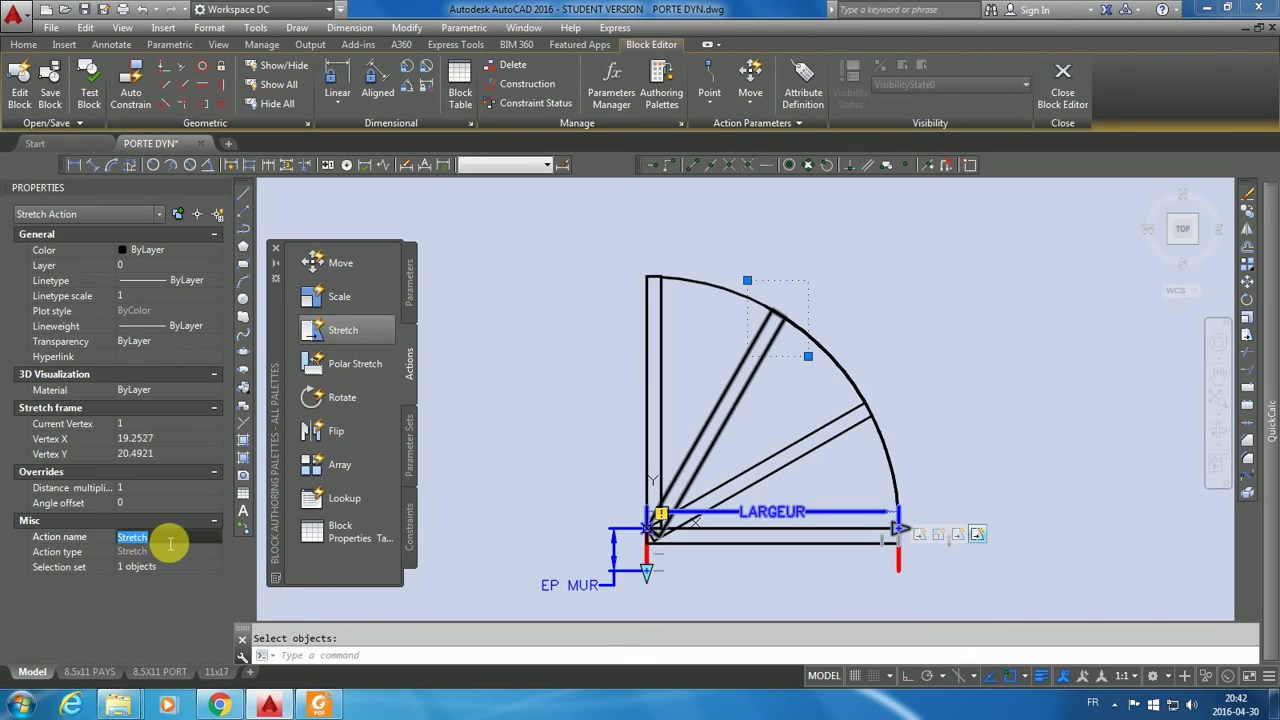
pyautogui.write('ETIRER 60deg')
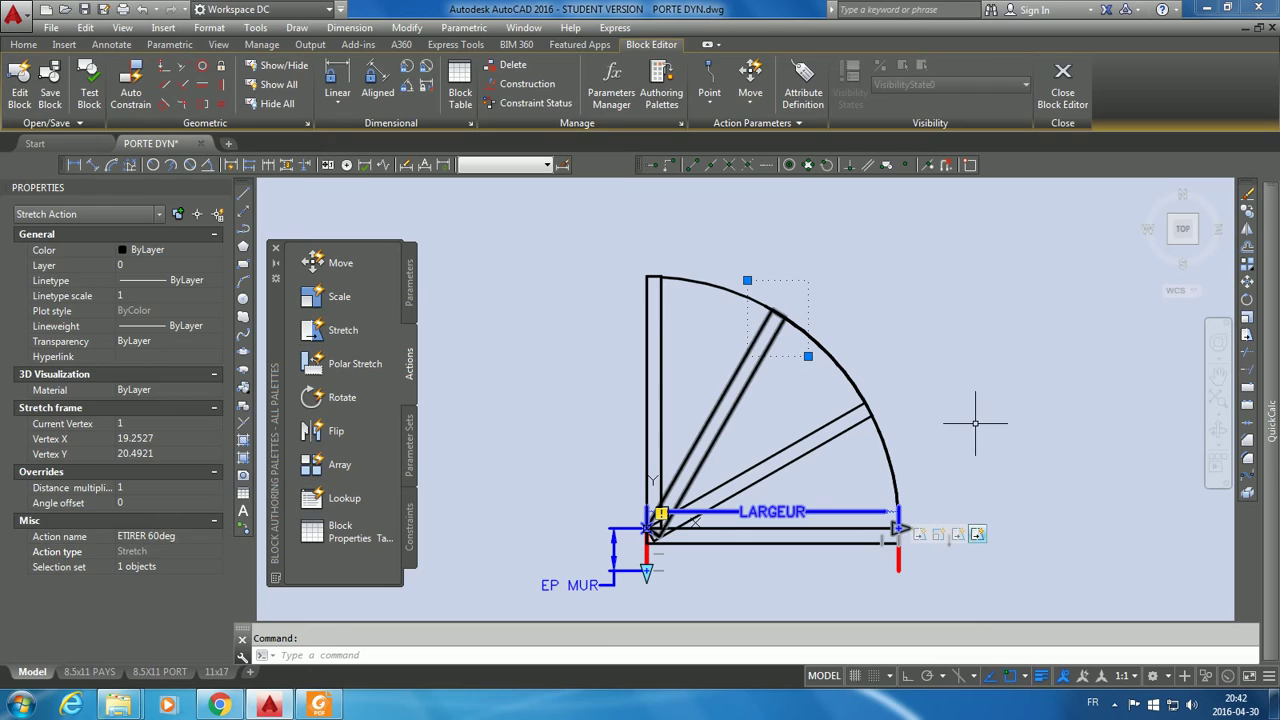
pyautogui.press('Escape')
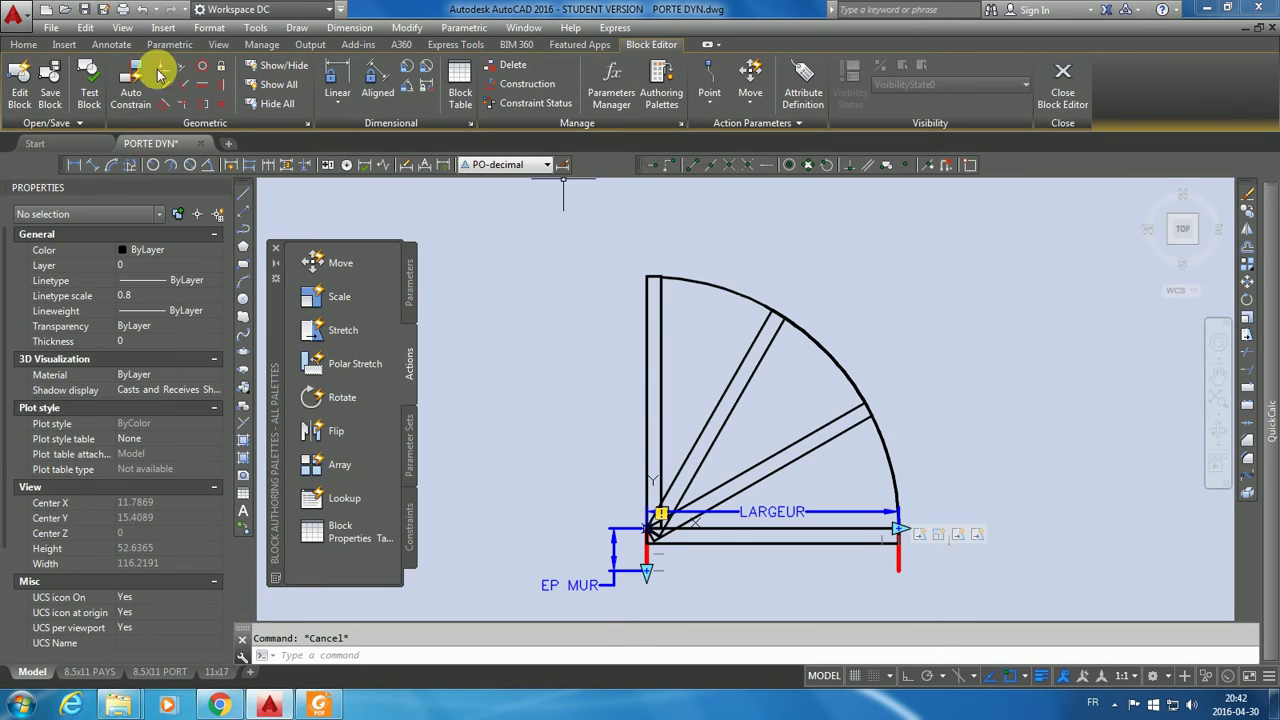
# Step: Add a Stretch action to the LARGEUR parameter's second point, framing the upper end of the vertical leaf and selecting only that leaf
pyautogui.click(335, 336)
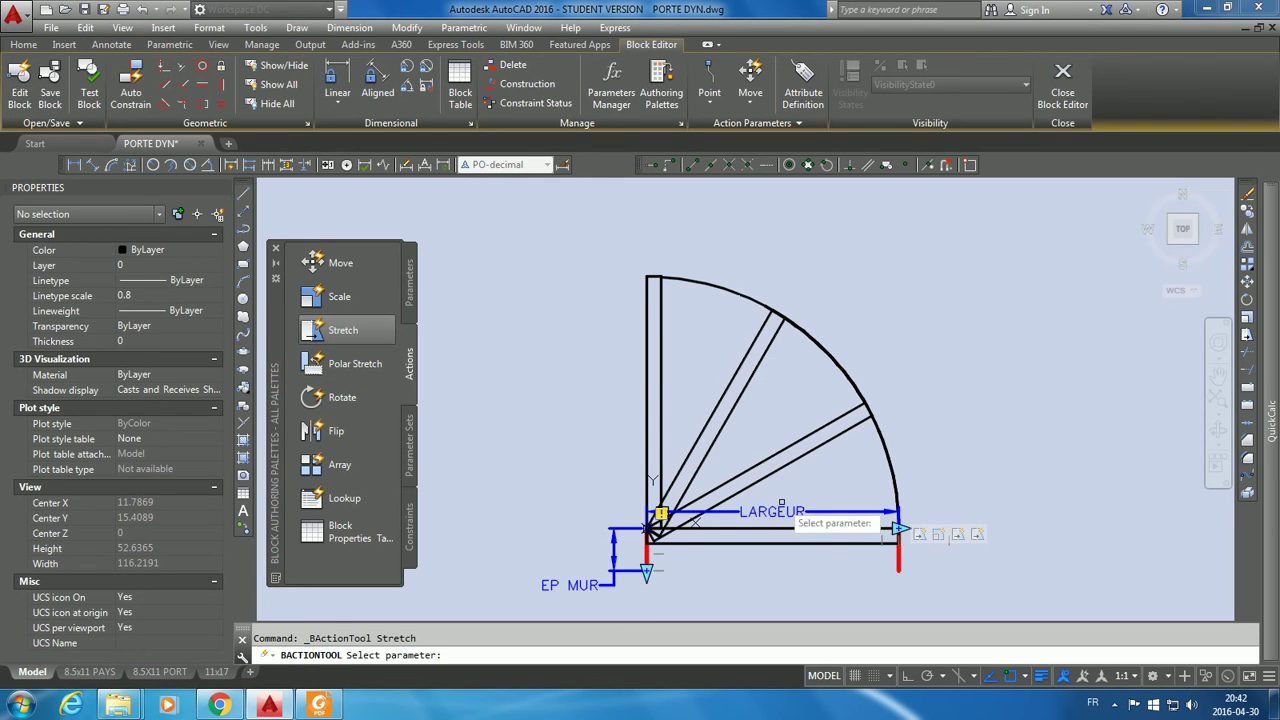
pyautogui.click(899, 529)
pyautogui.click(900, 528)
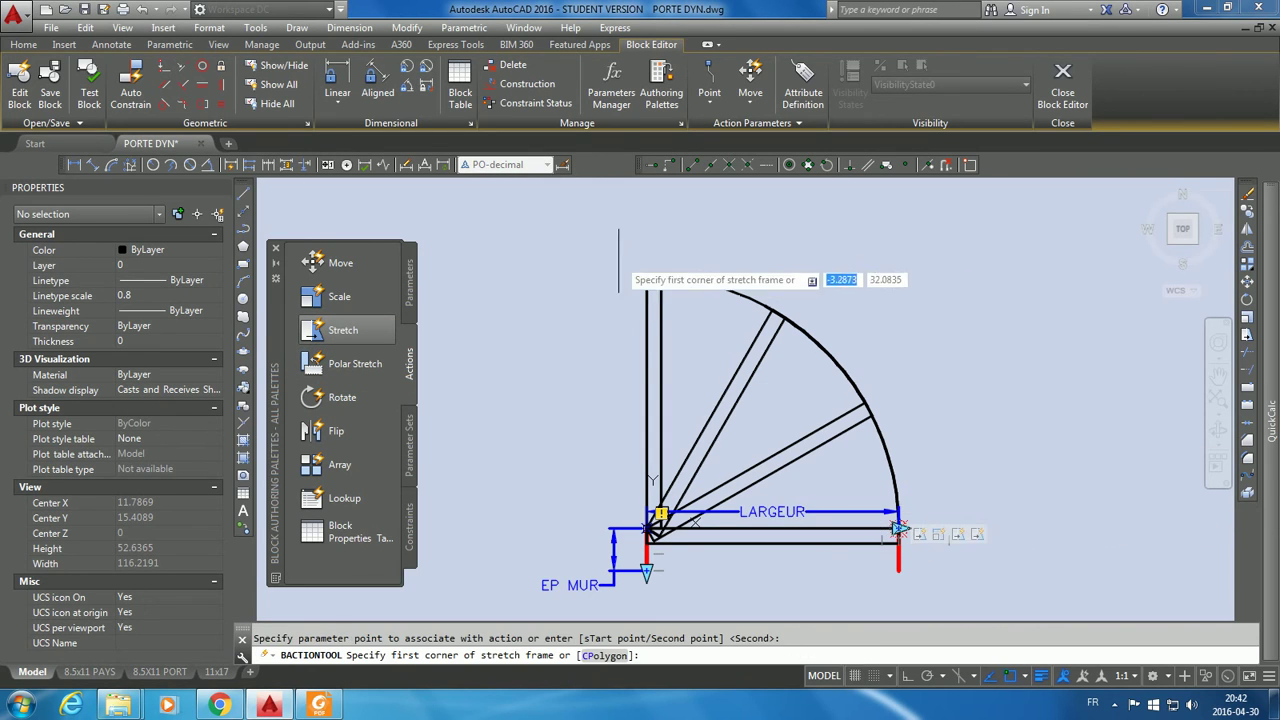
pyautogui.click(629, 252)
pyautogui.click(686, 313)
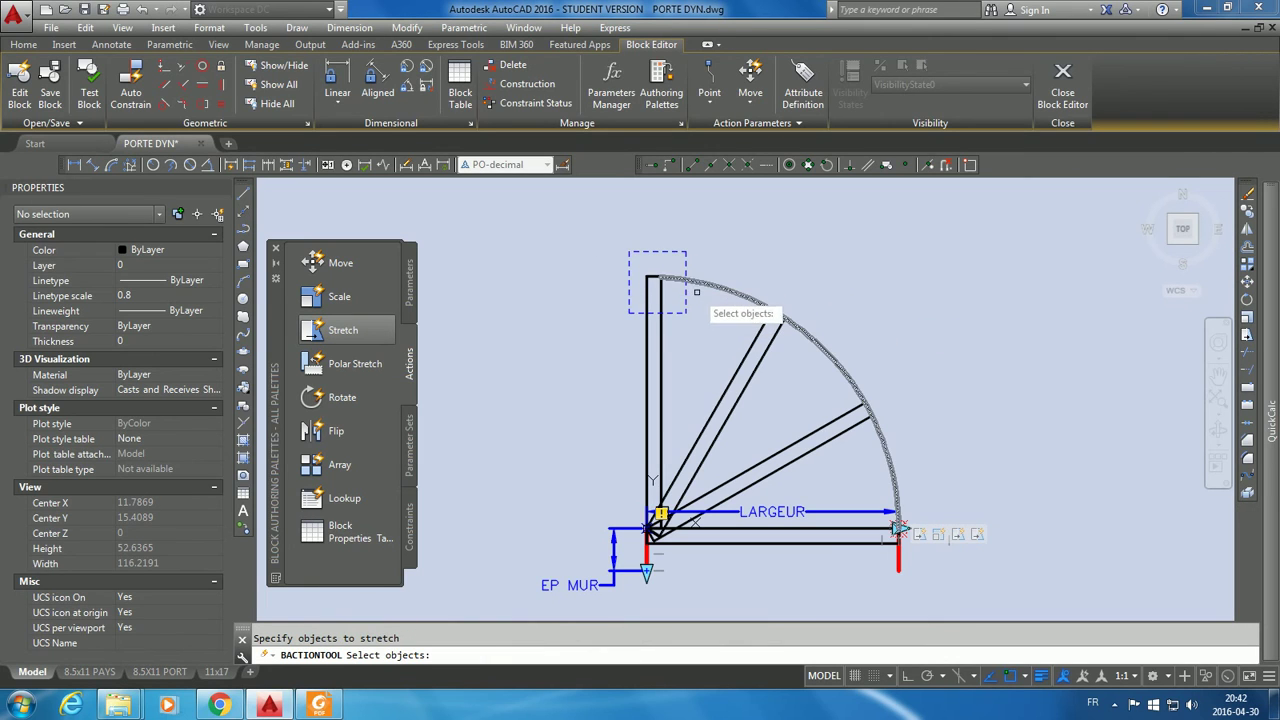
pyautogui.click(662, 294)
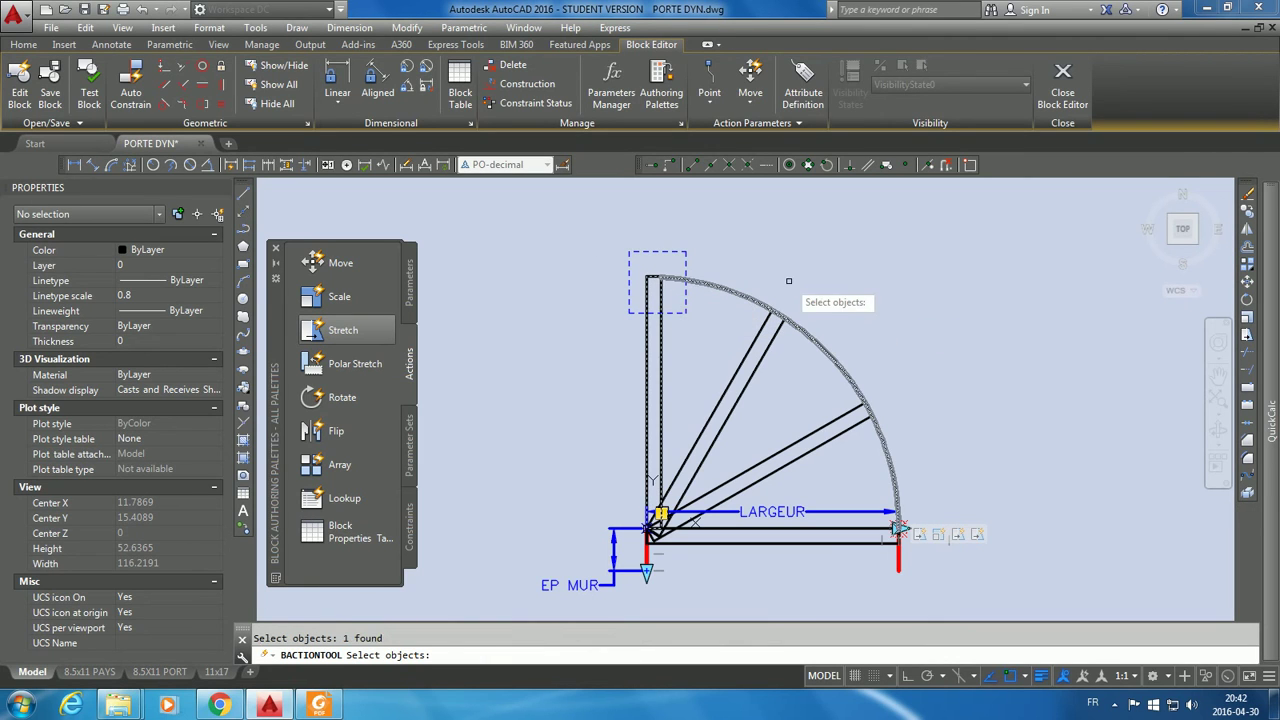
pyautogui.press('Return')
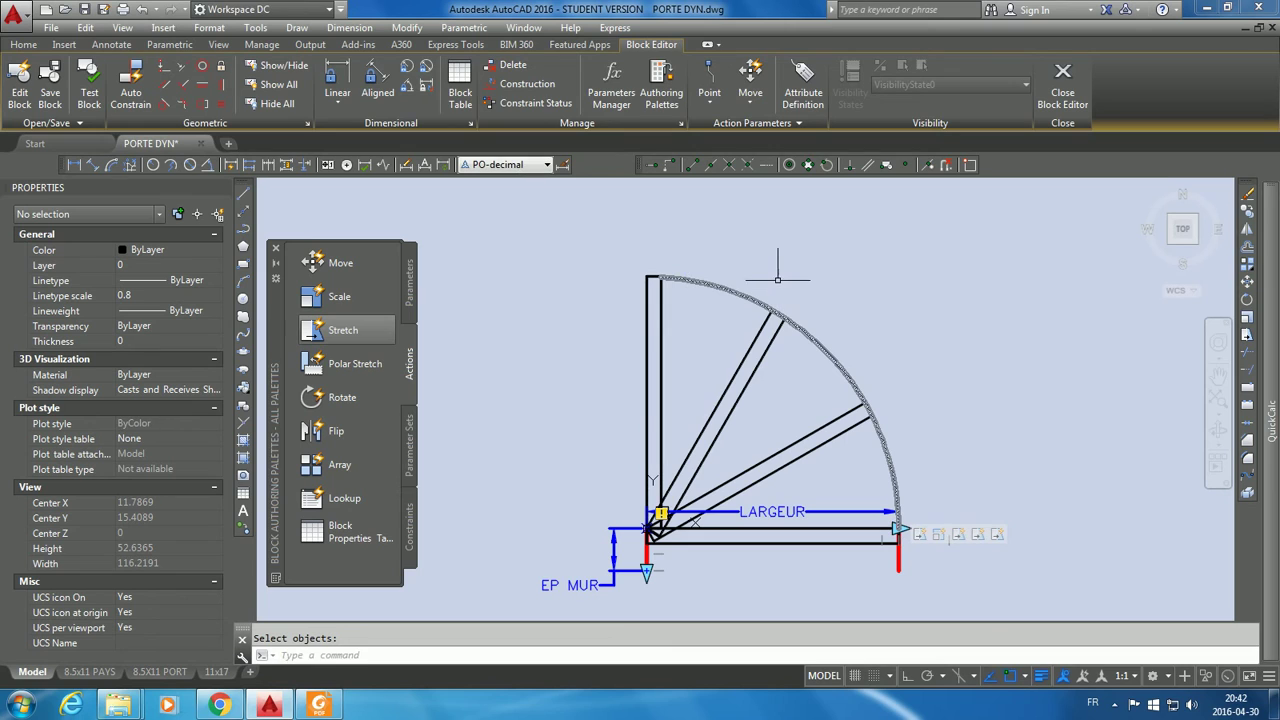
# Step: Rename the vertical leaf's Stretch action as ETIRER 90deg
pyautogui.click(997, 534)
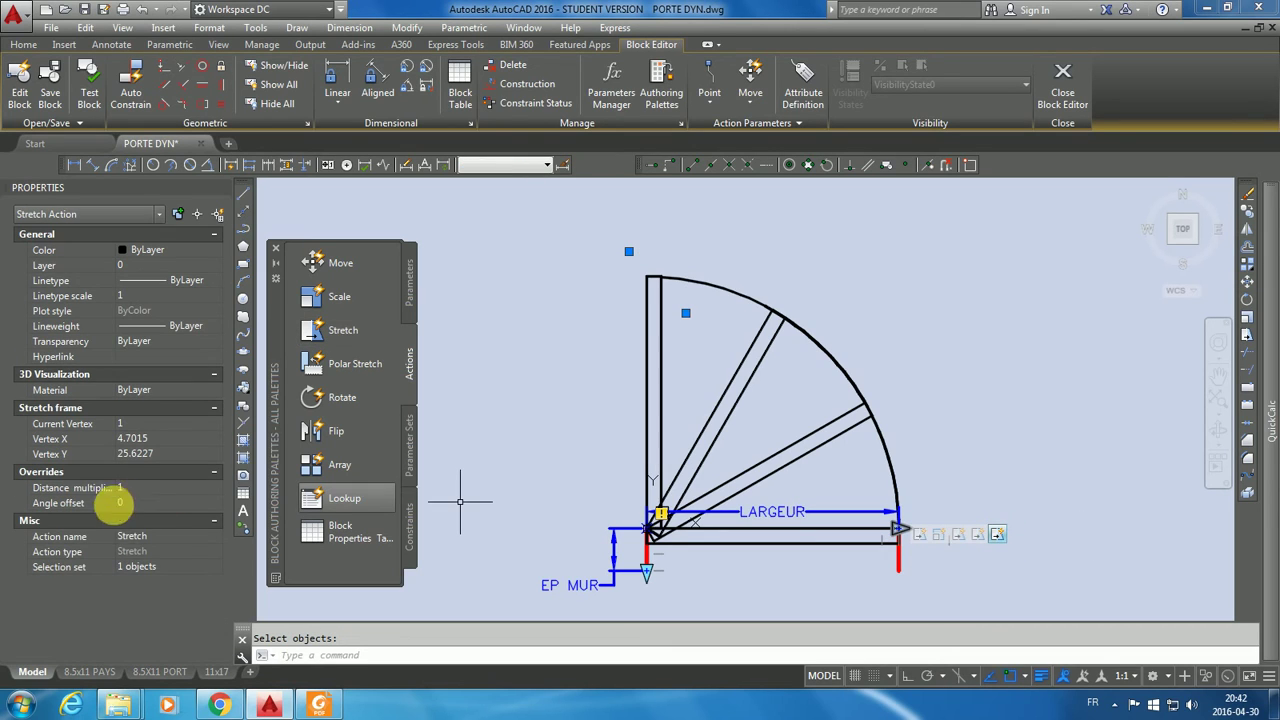
pyautogui.click(157, 538)
pyautogui.write('ETIRER 90deg')
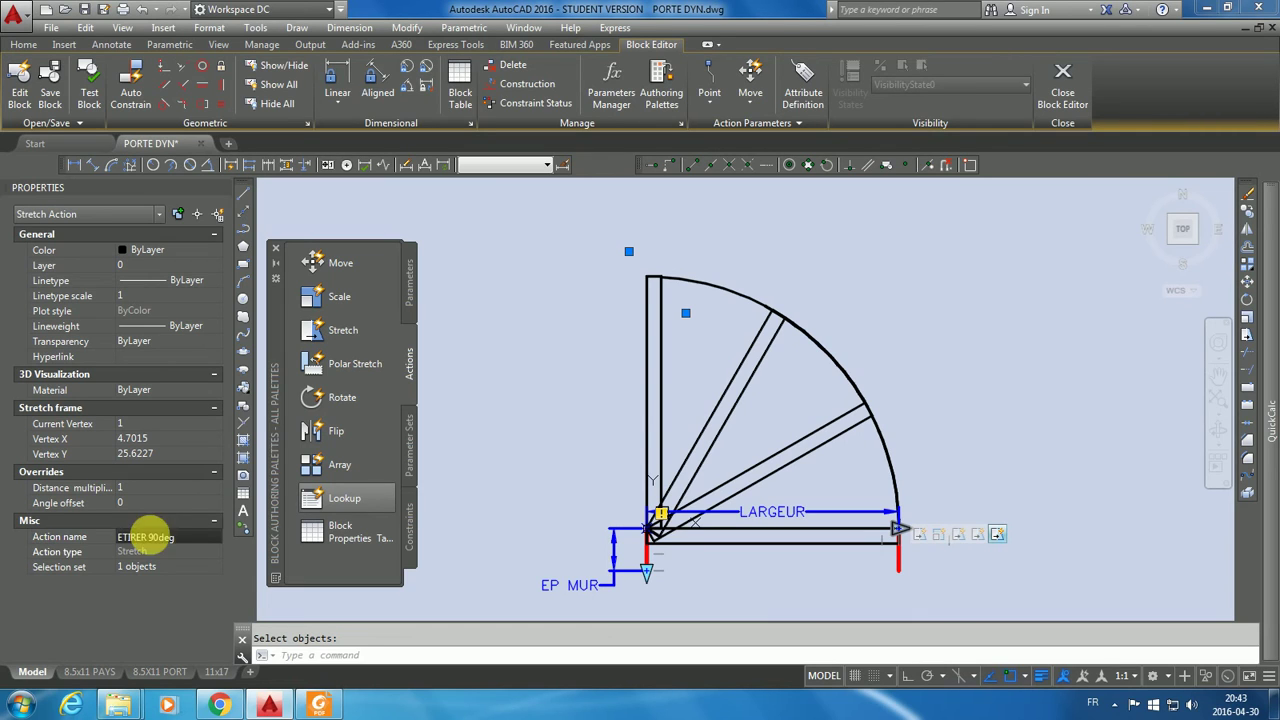
pyautogui.press('Return')
pyautogui.press('Escape')
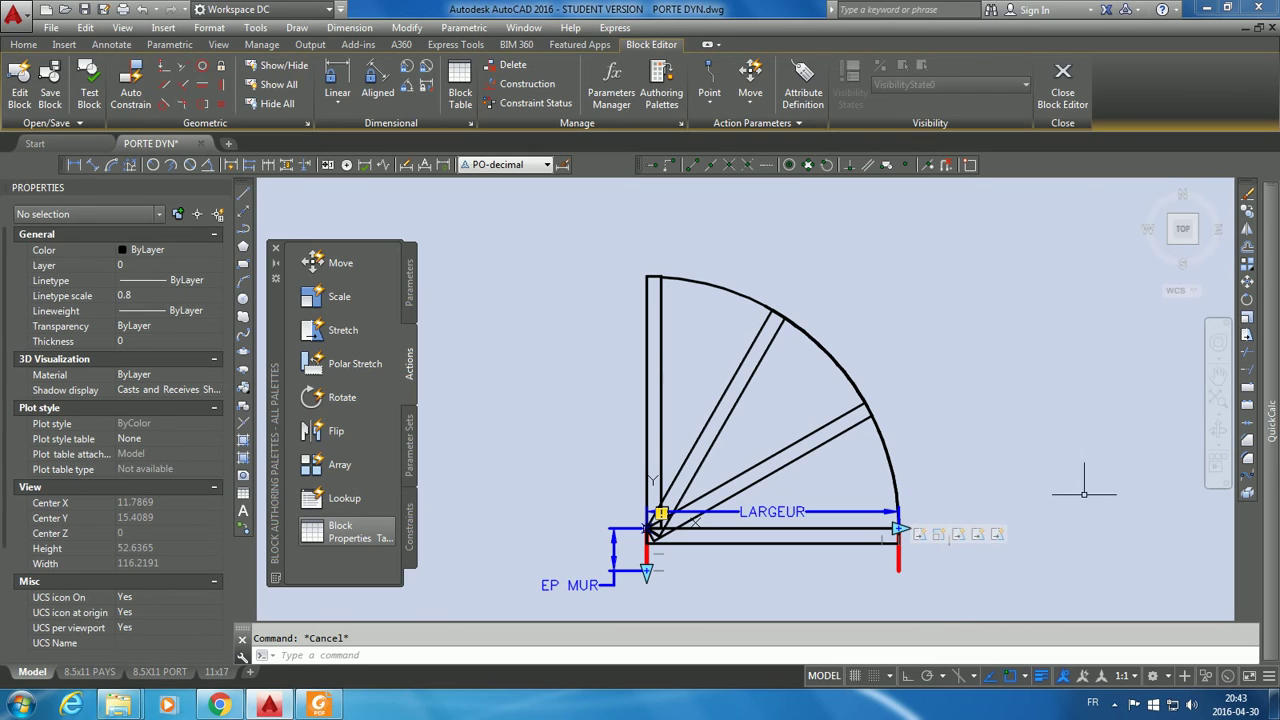
pyautogui.moveTo(1054, 550); pyautogui.dragTo(1006, 535, button='middle')
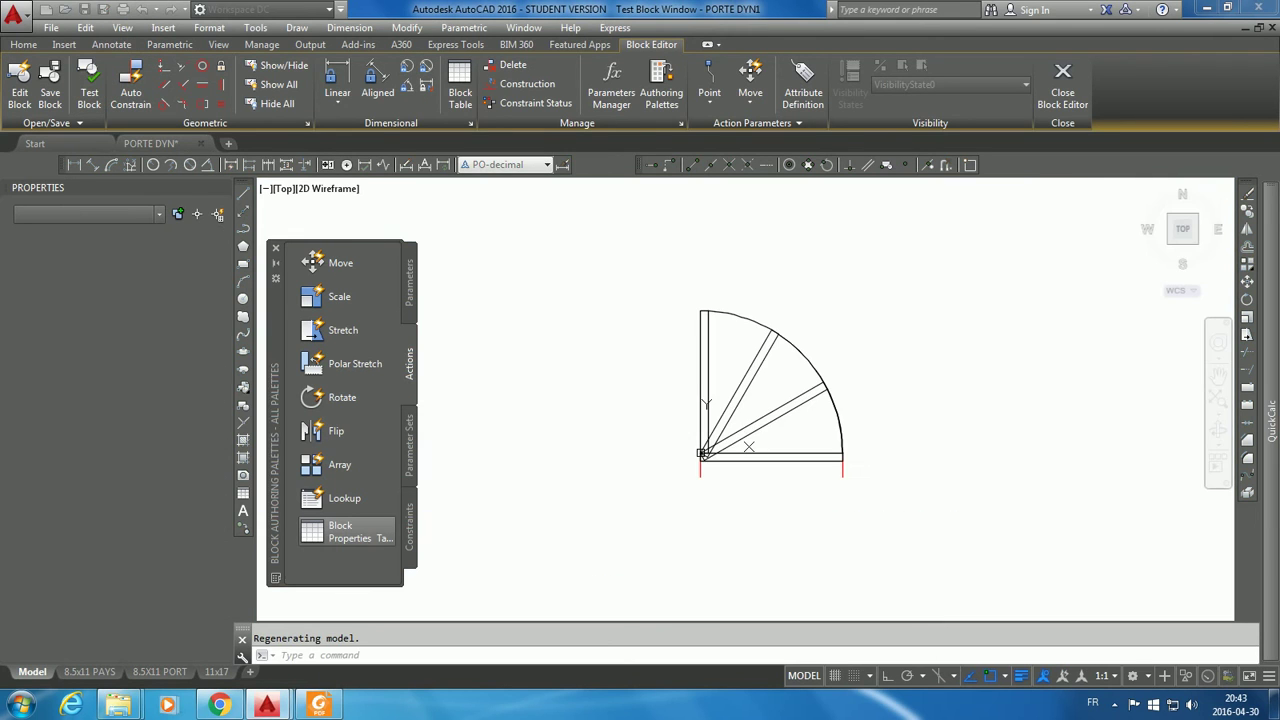
# Step: Test the block's width grip by stretching LARGEUR to 36, 28 and back to 36, and close the test window
pyautogui.scroll(2, 815, 370)
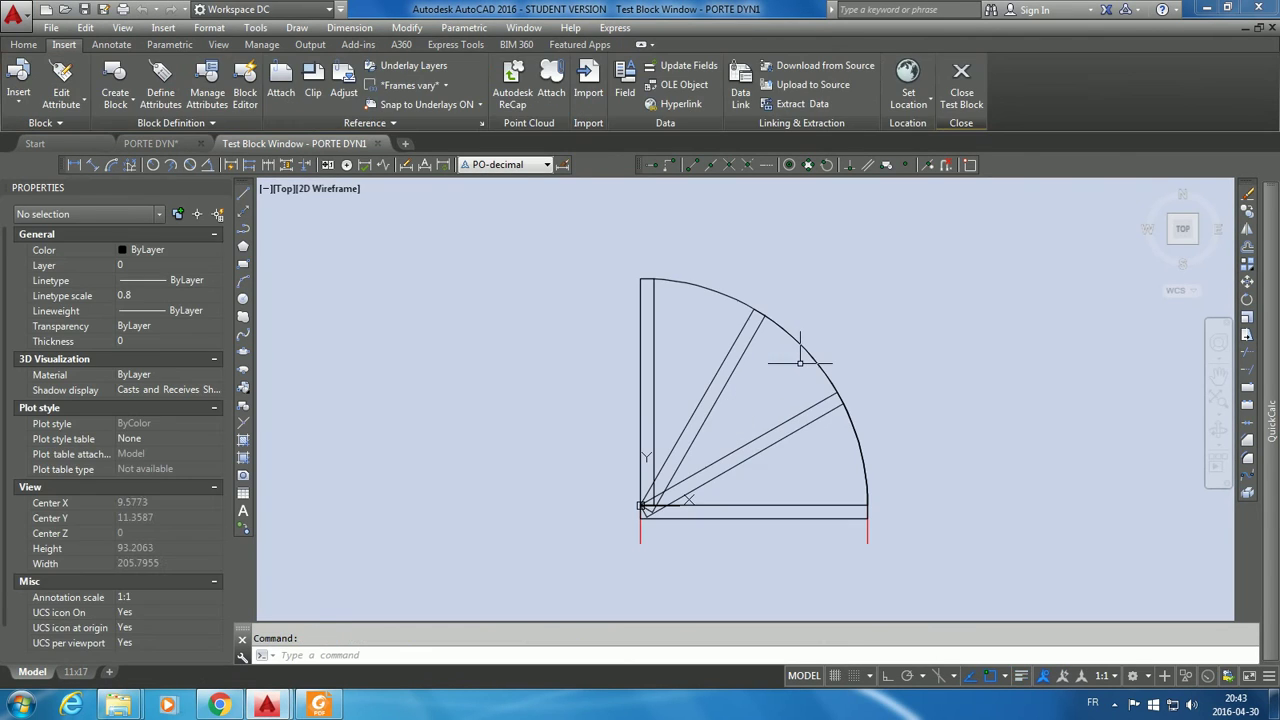
pyautogui.click(815, 358)
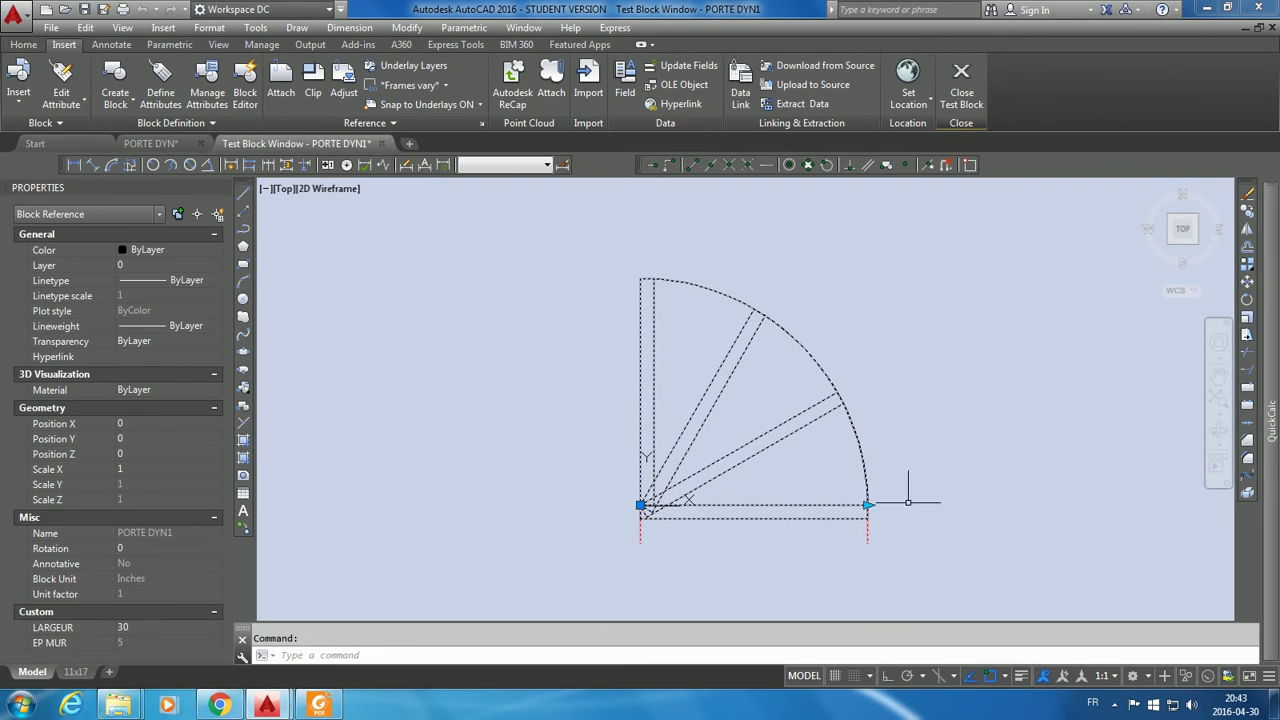
pyautogui.click(868, 505)
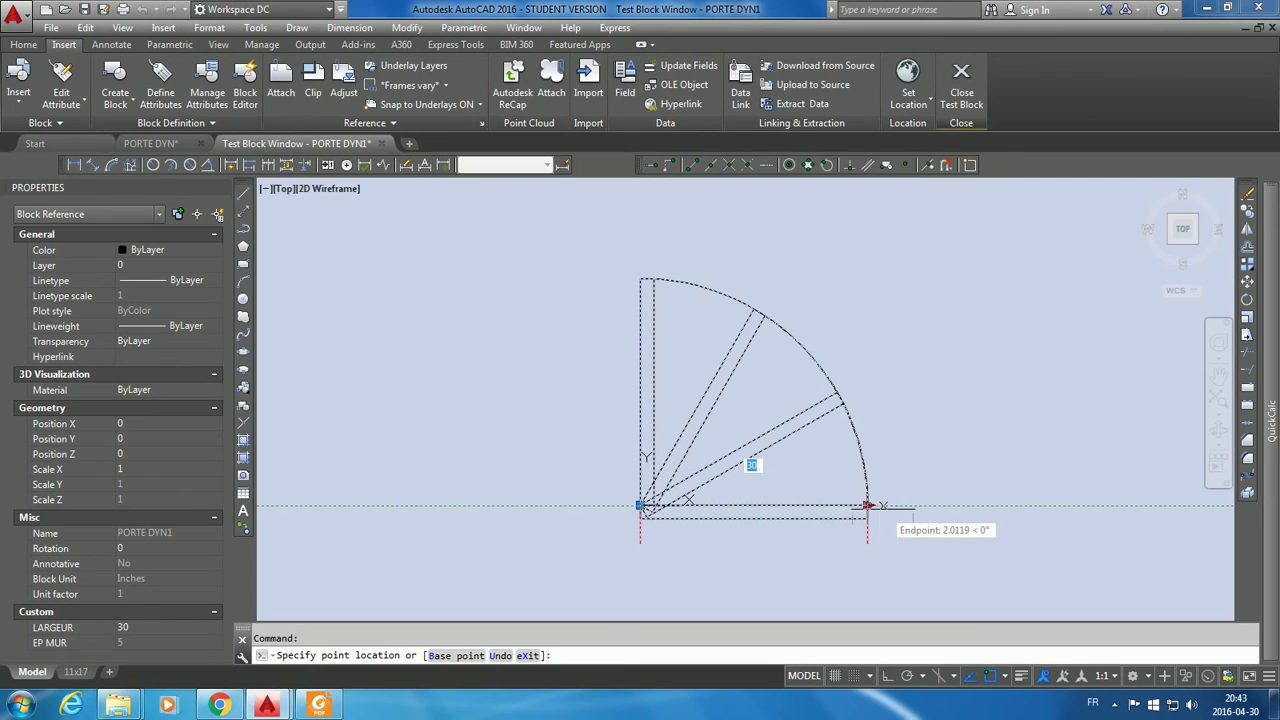
pyautogui.click(910, 506)
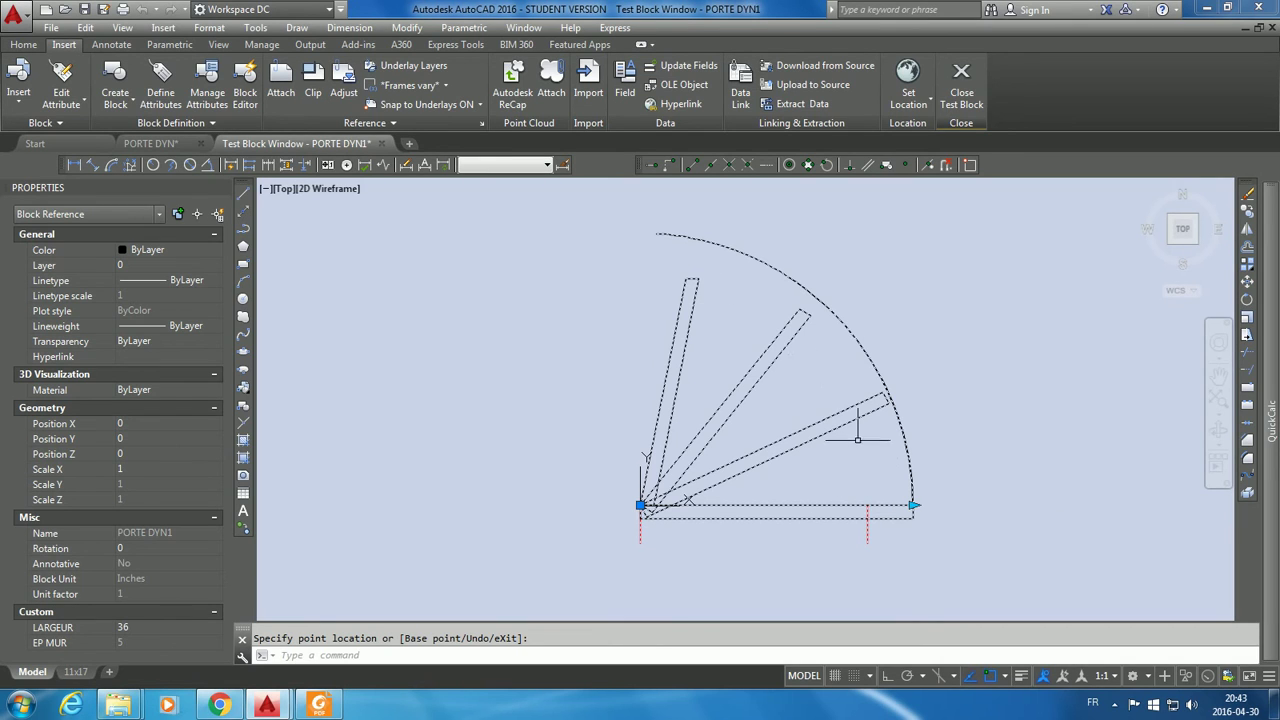
pyautogui.click(912, 506)
pyautogui.click(851, 506)
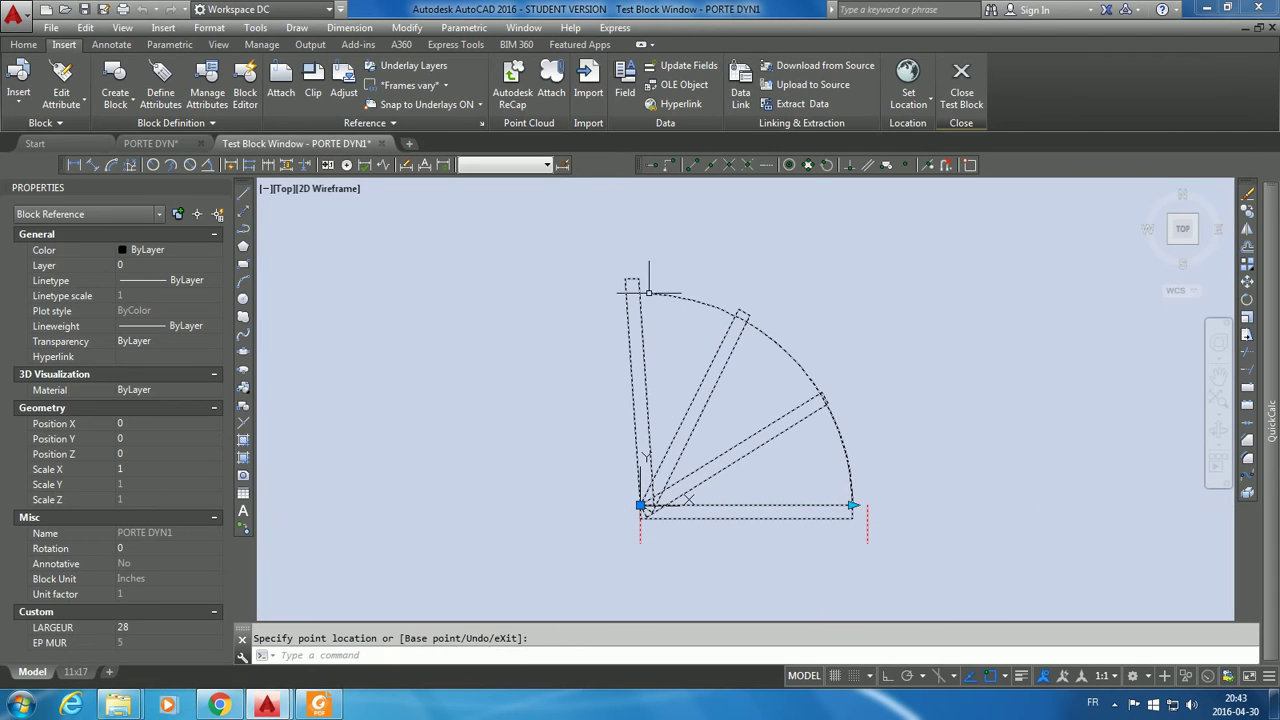
pyautogui.click(851, 506)
pyautogui.click(912, 506)
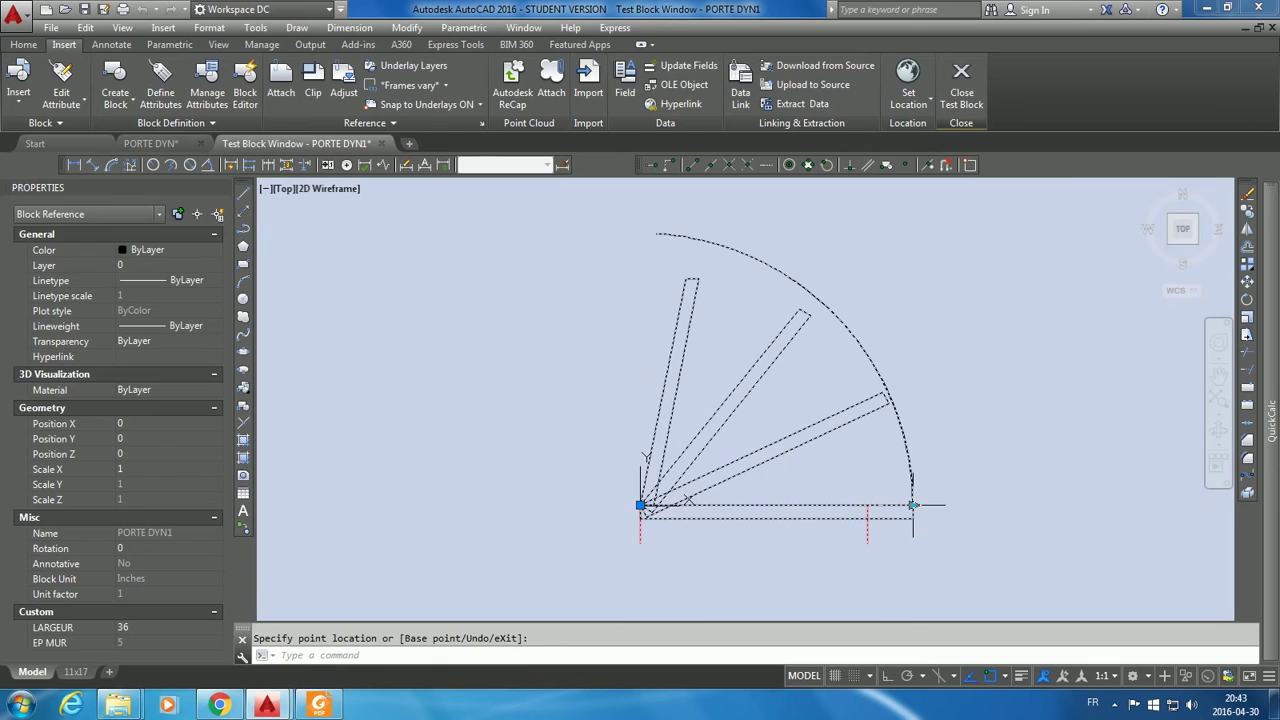
pyautogui.click(962, 90)
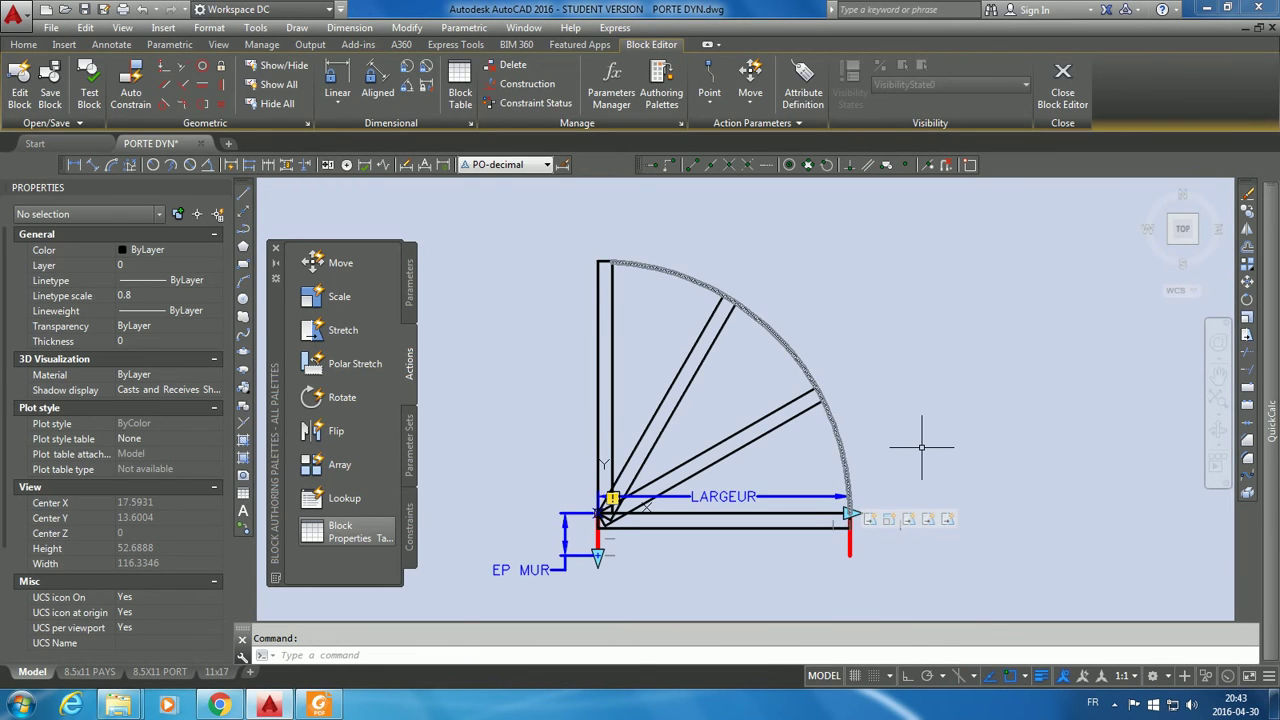
# Step: Set the angle offset of the ETIRER 30deg stretch action to 30
pyautogui.moveTo(924, 452); pyautogui.dragTo(978, 436, button='middle')
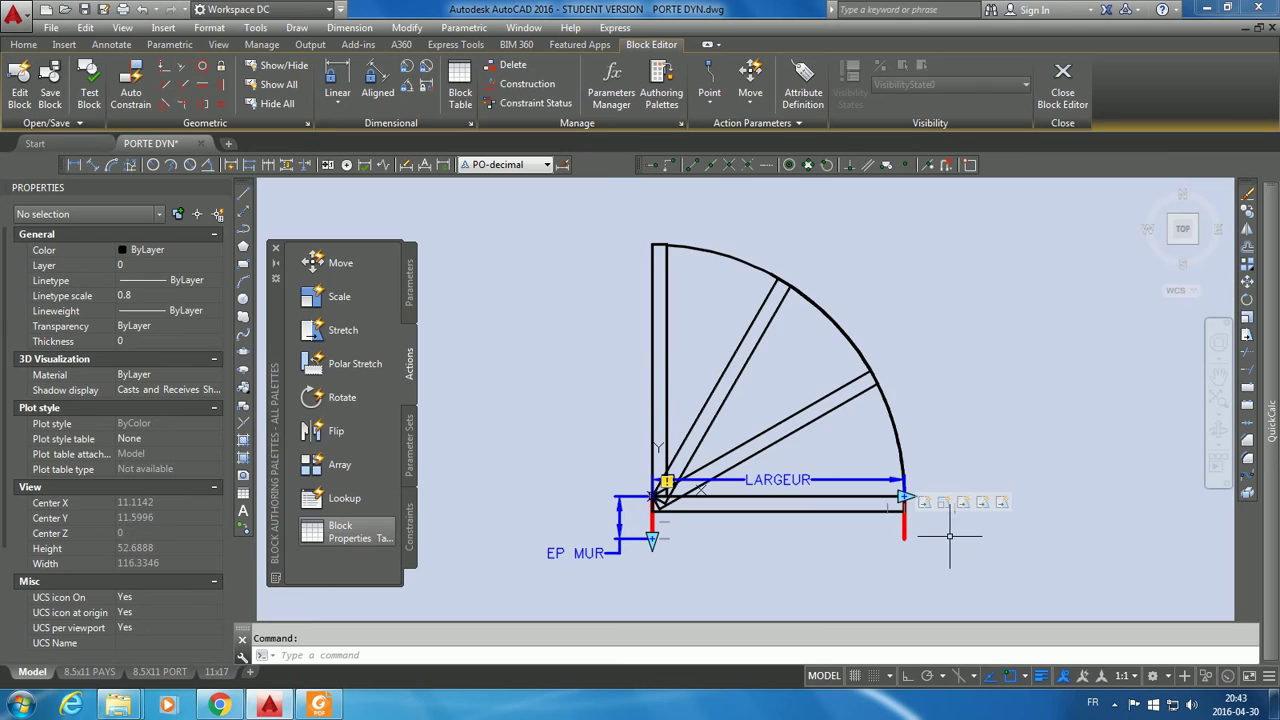
pyautogui.scroll(2, 950, 536)
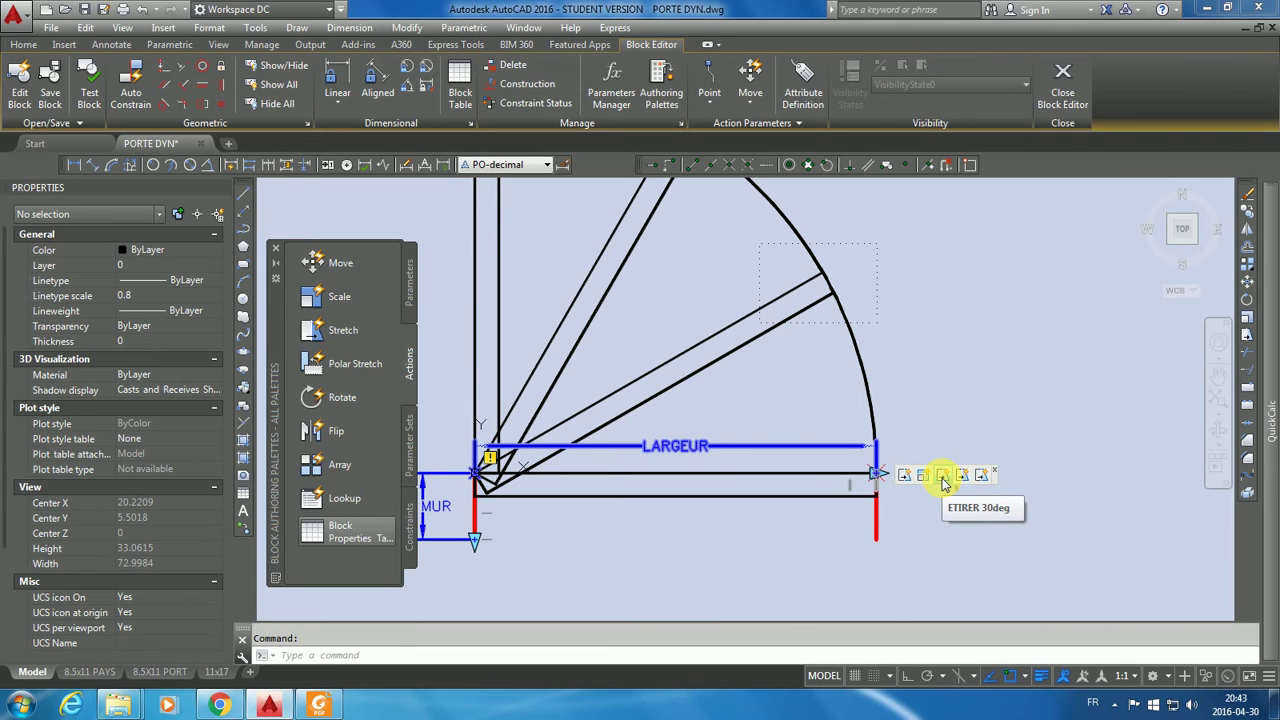
pyautogui.click(944, 480)
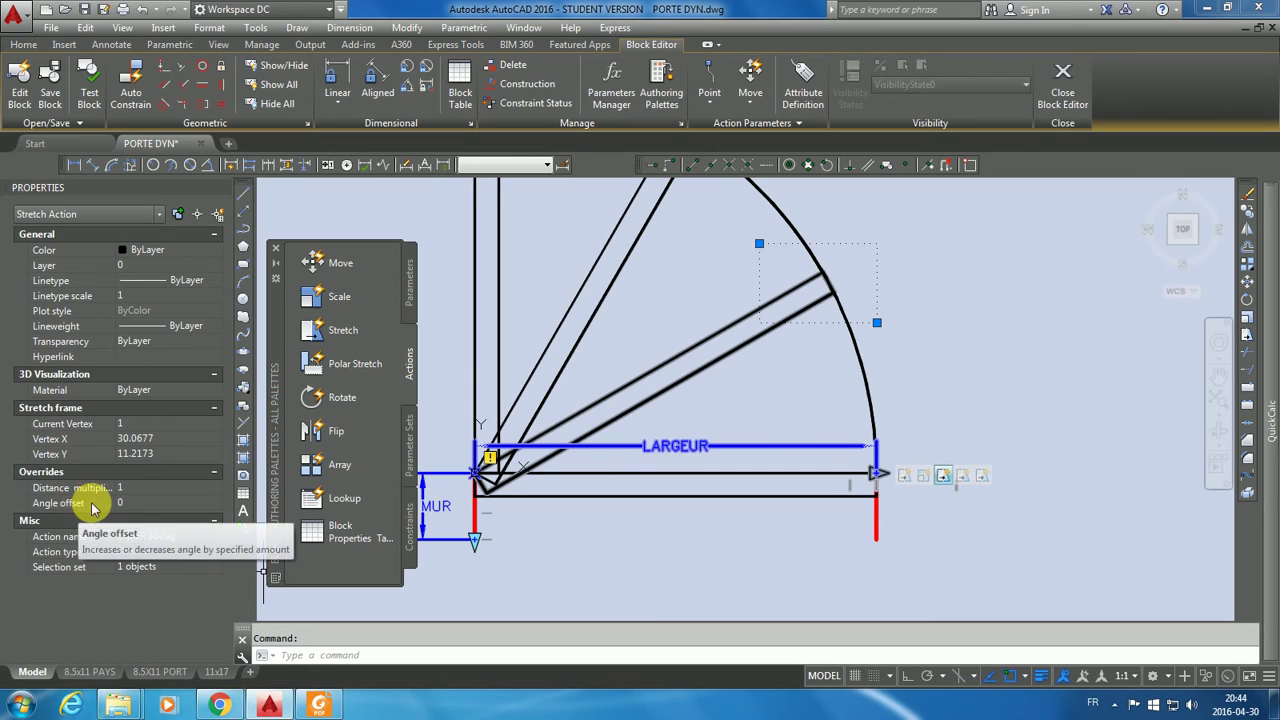
pyautogui.click(160, 508)
pyautogui.write('3')
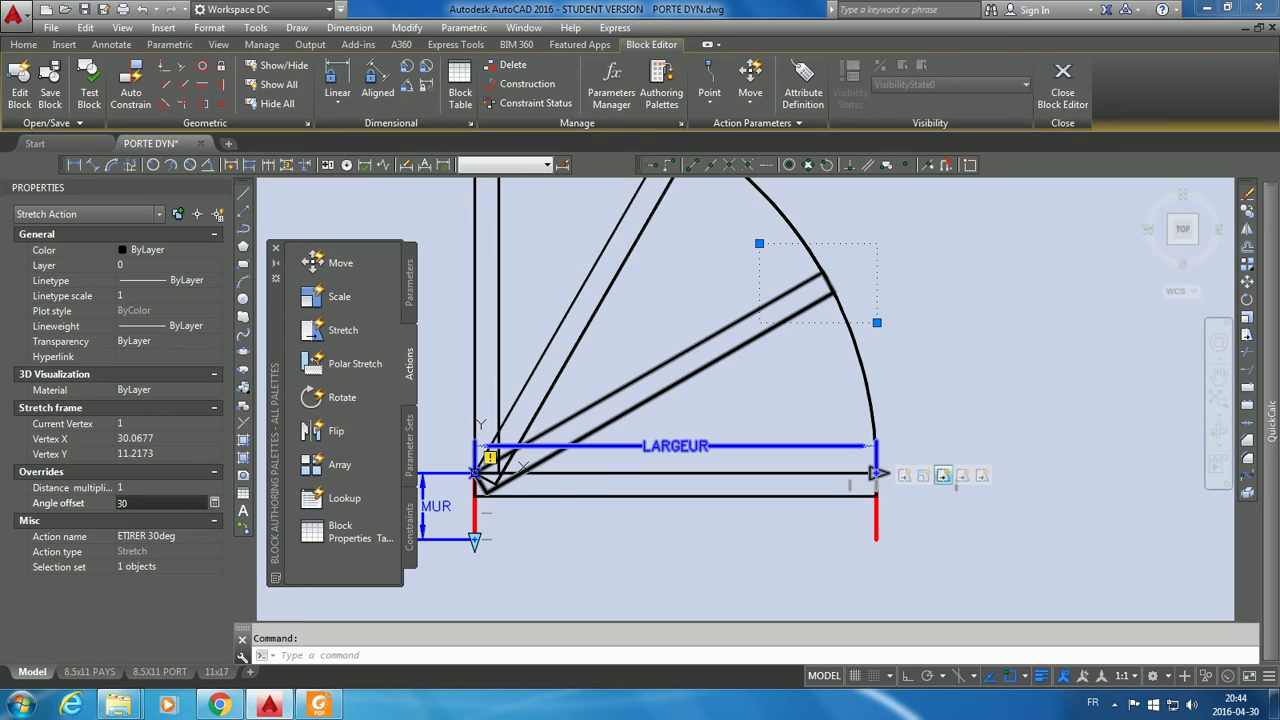
pyautogui.click(175, 500)
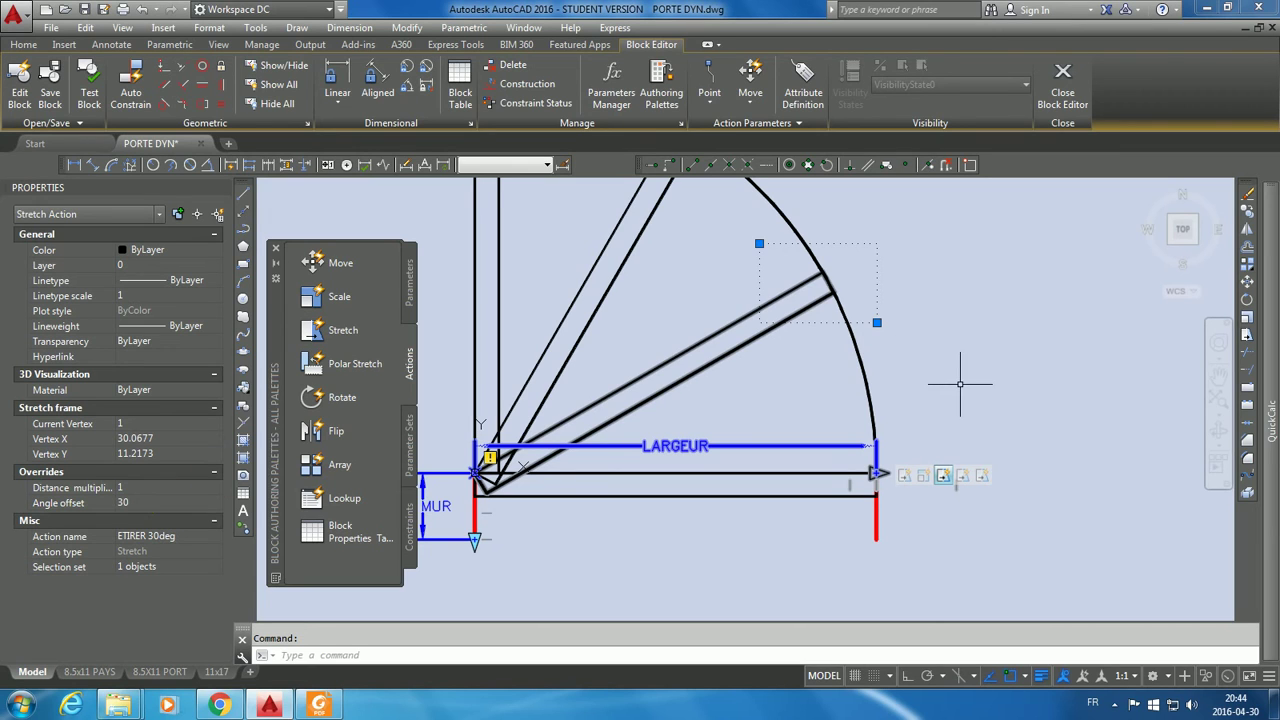
pyautogui.press('Escape')
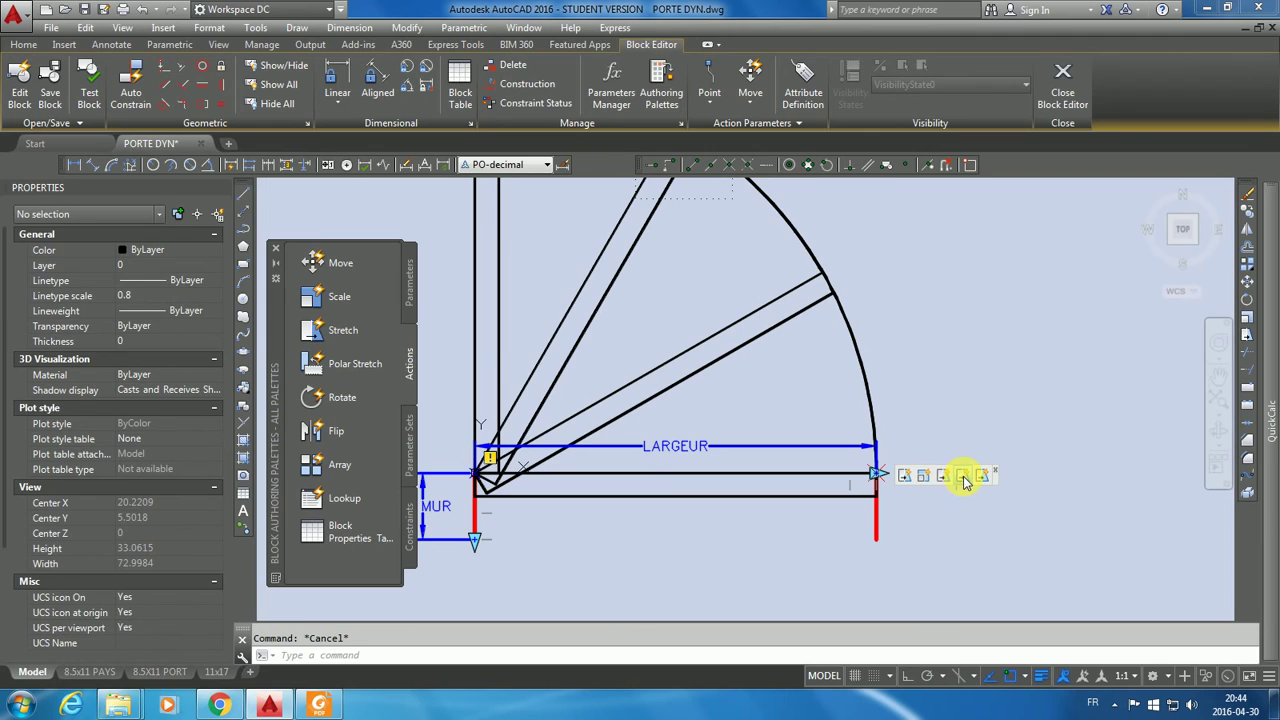
# Step: Set the angle offset of the ETIRER 60deg stretch action to 60
pyautogui.click(963, 478)
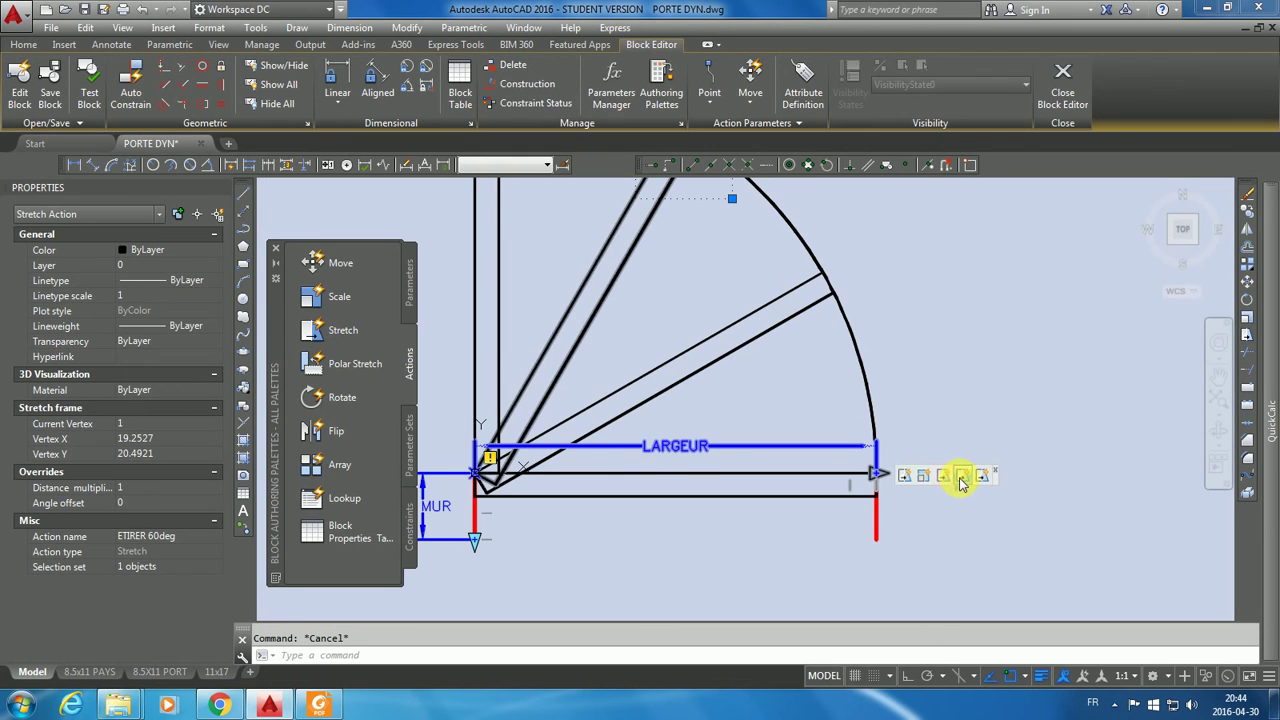
pyautogui.click(150, 505)
pyautogui.write('60')
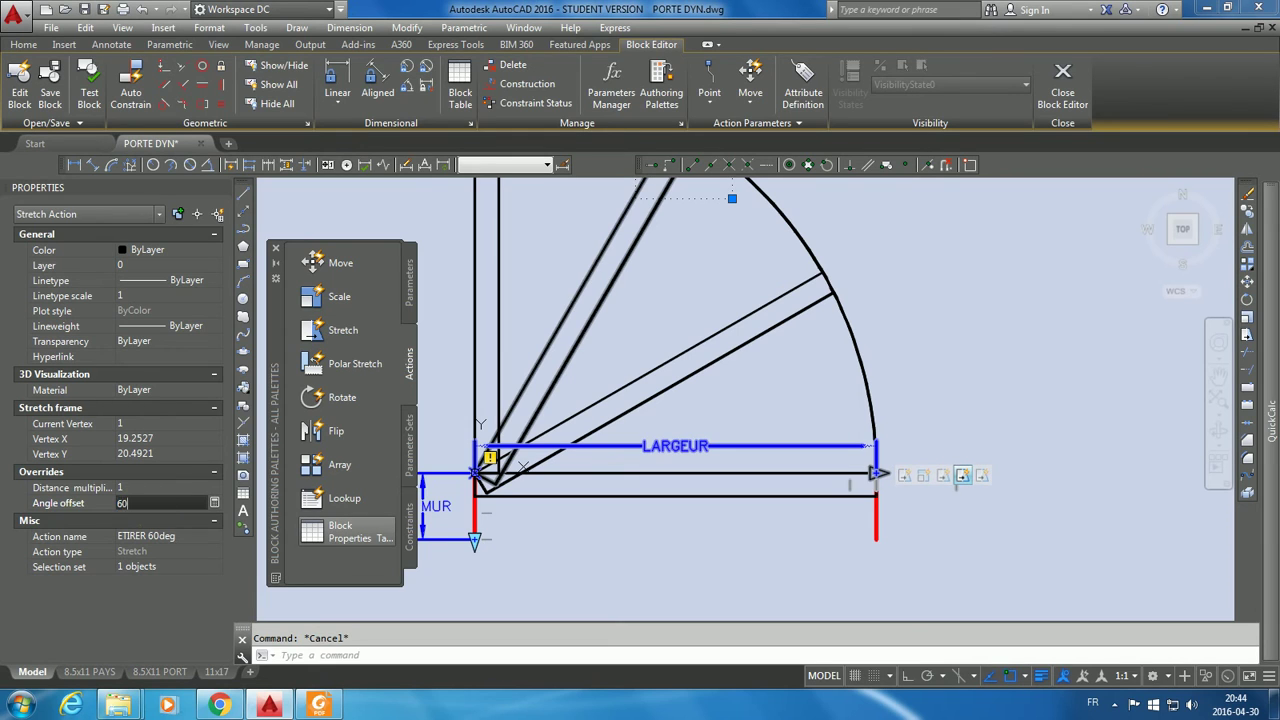
pyautogui.press('Return')
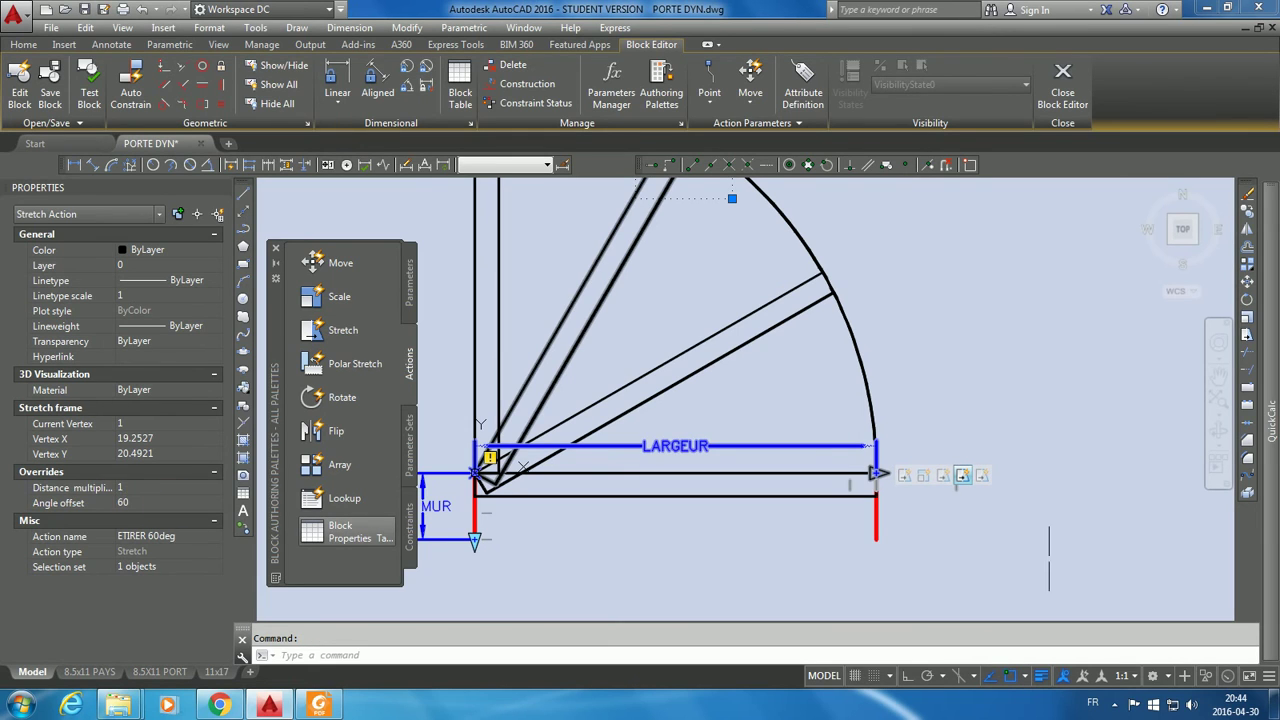
pyautogui.press('Escape')
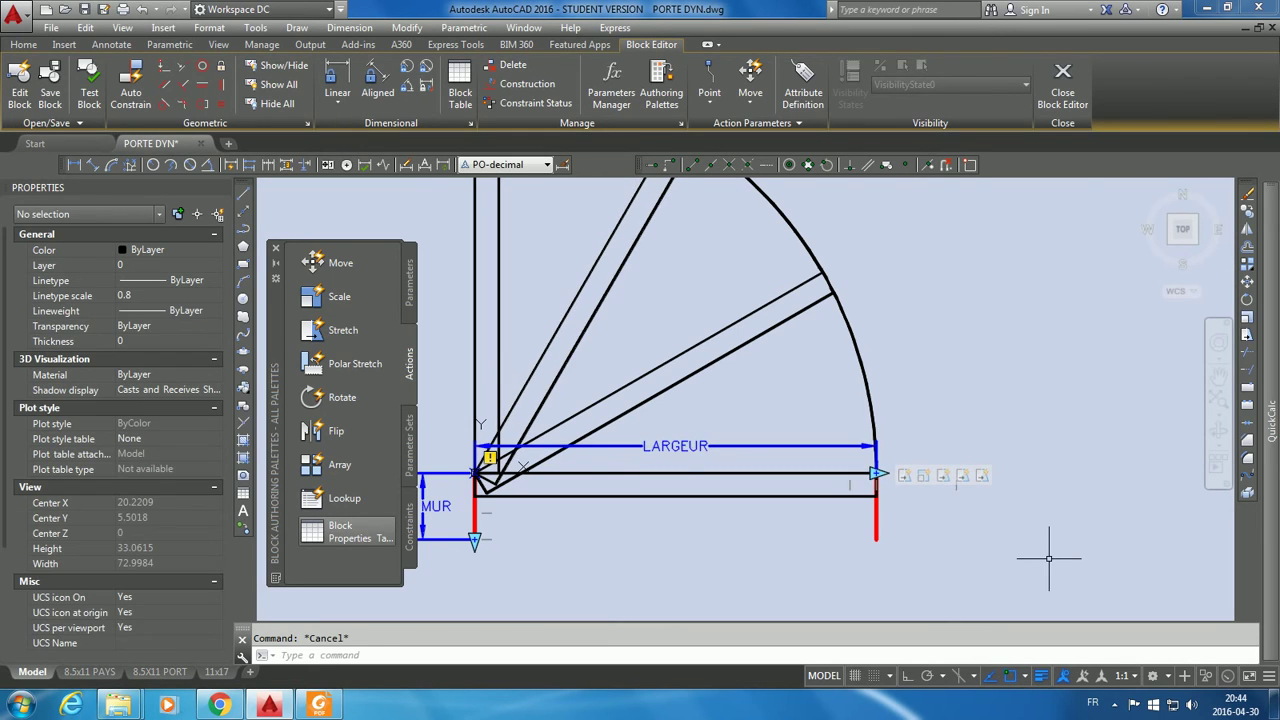
# Step: Set the angle offset of the ETIRER 90deg stretch action to 90
pyautogui.click(982, 478)
pyautogui.click(162, 506)
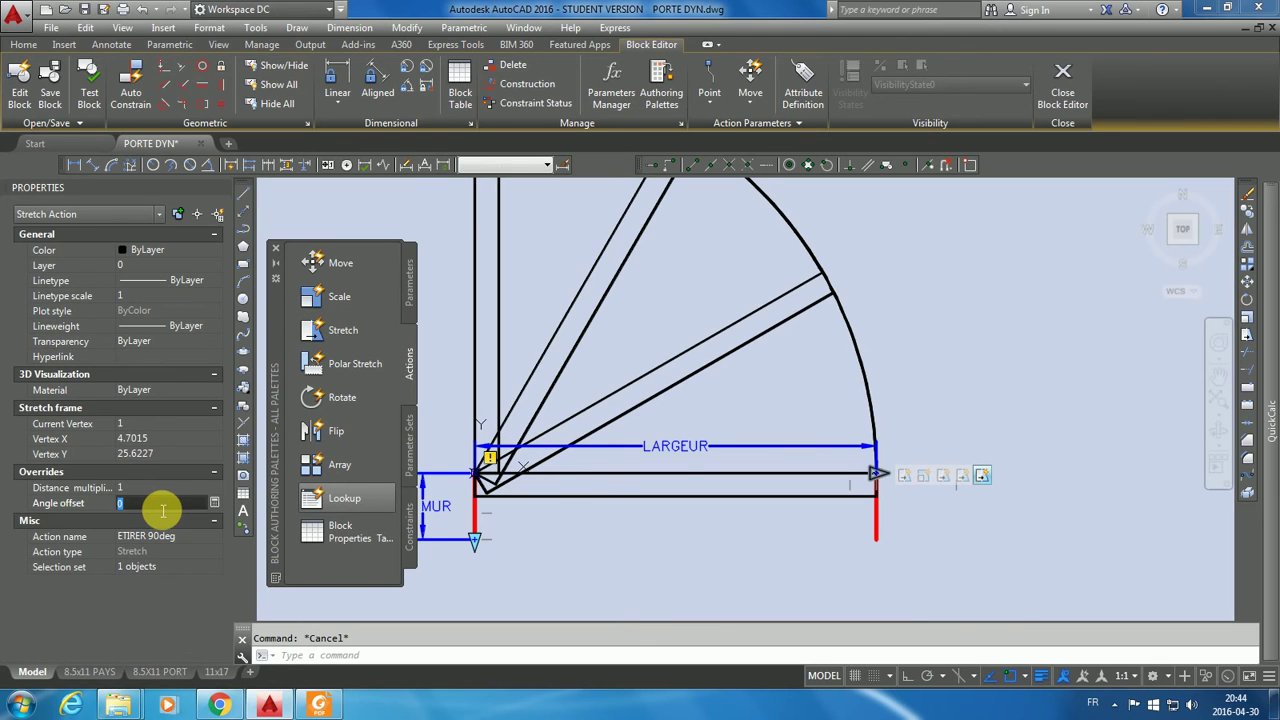
pyautogui.write('9')
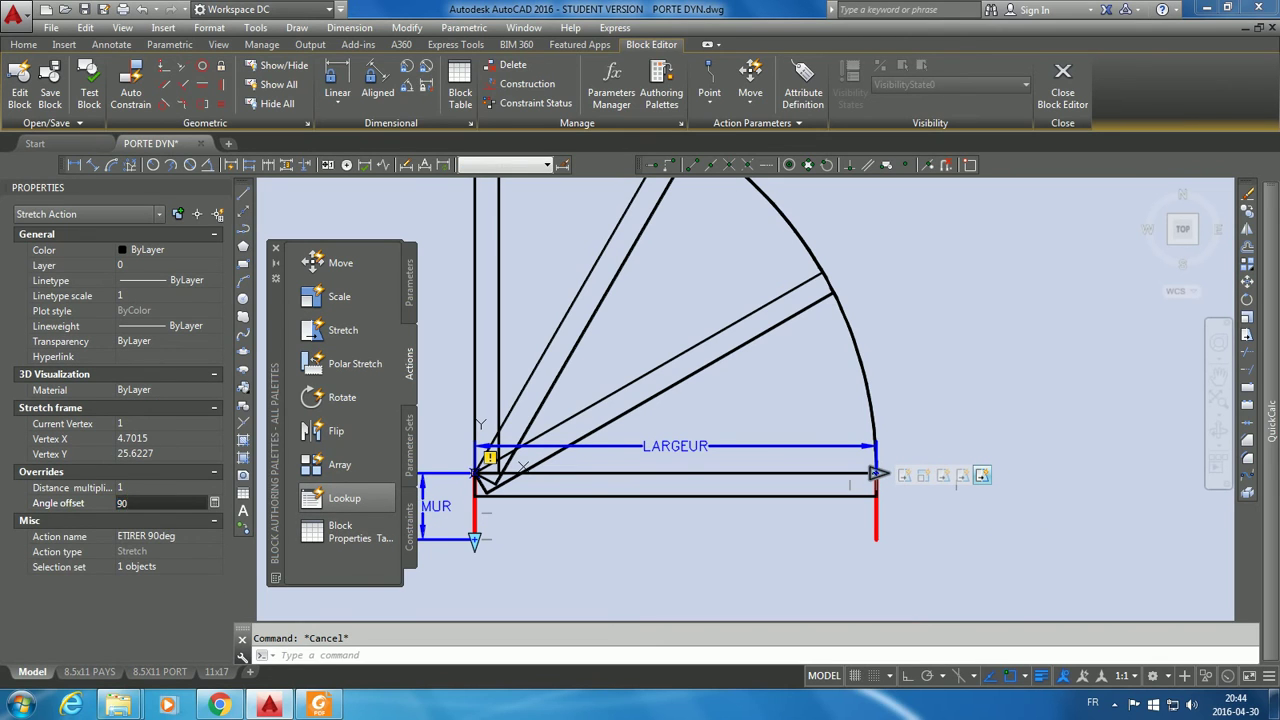
pyautogui.press('Return')
pyautogui.press('Escape')
# Step: Retest the door block by stretching its LARGEUR grip to 36 and 28, and close the test window
pyautogui.scroll(-3, 971, 337)
pyautogui.moveTo(971, 337); pyautogui.dragTo(949, 388, button='middle')
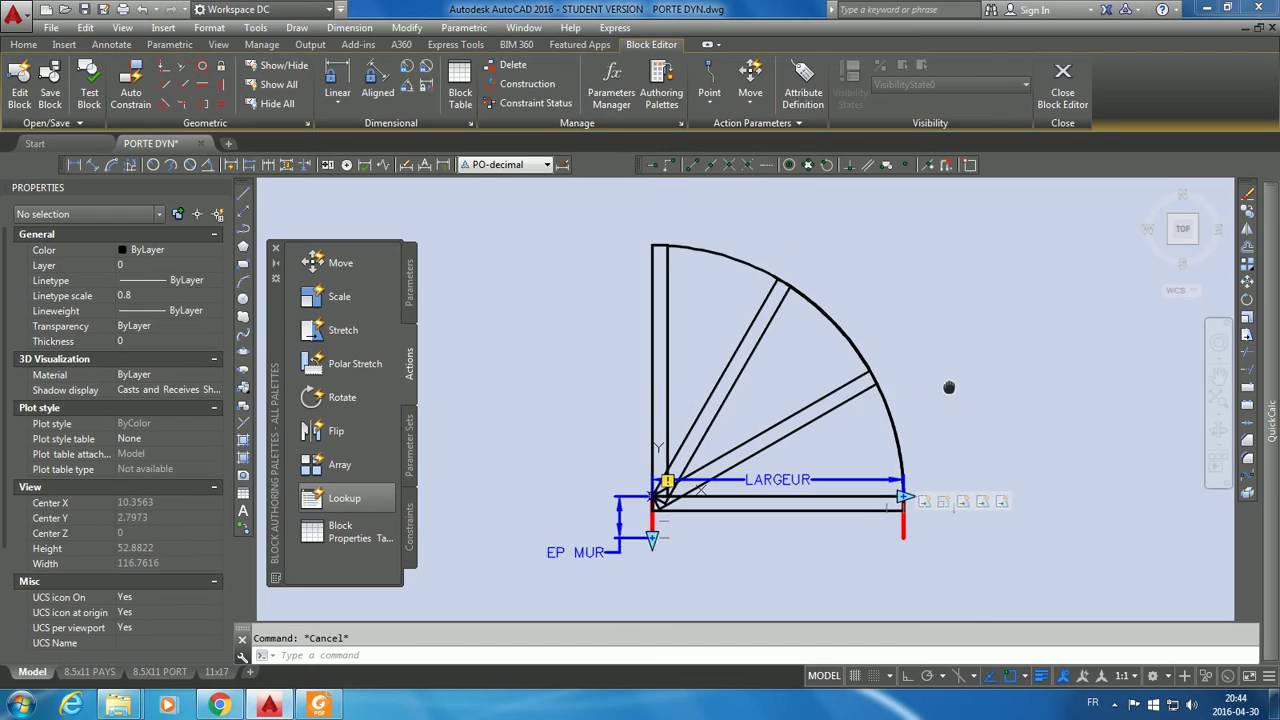
pyautogui.click(89, 82)
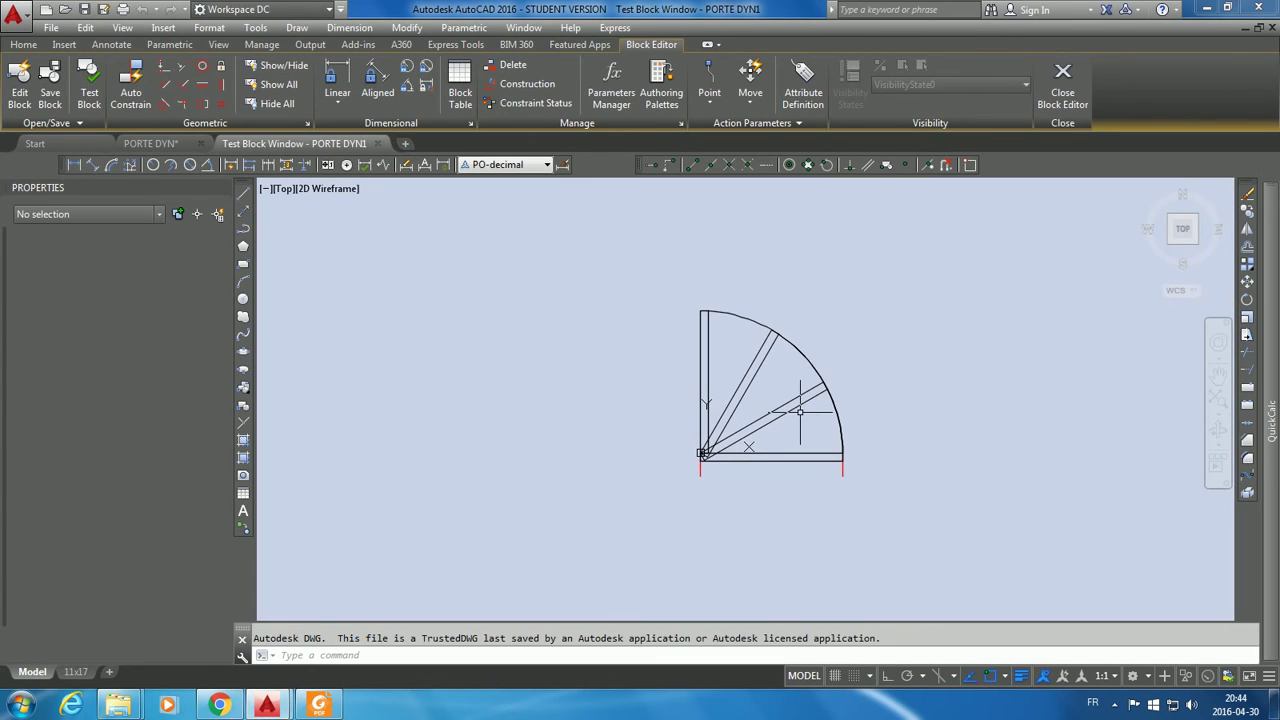
pyautogui.click(790, 400)
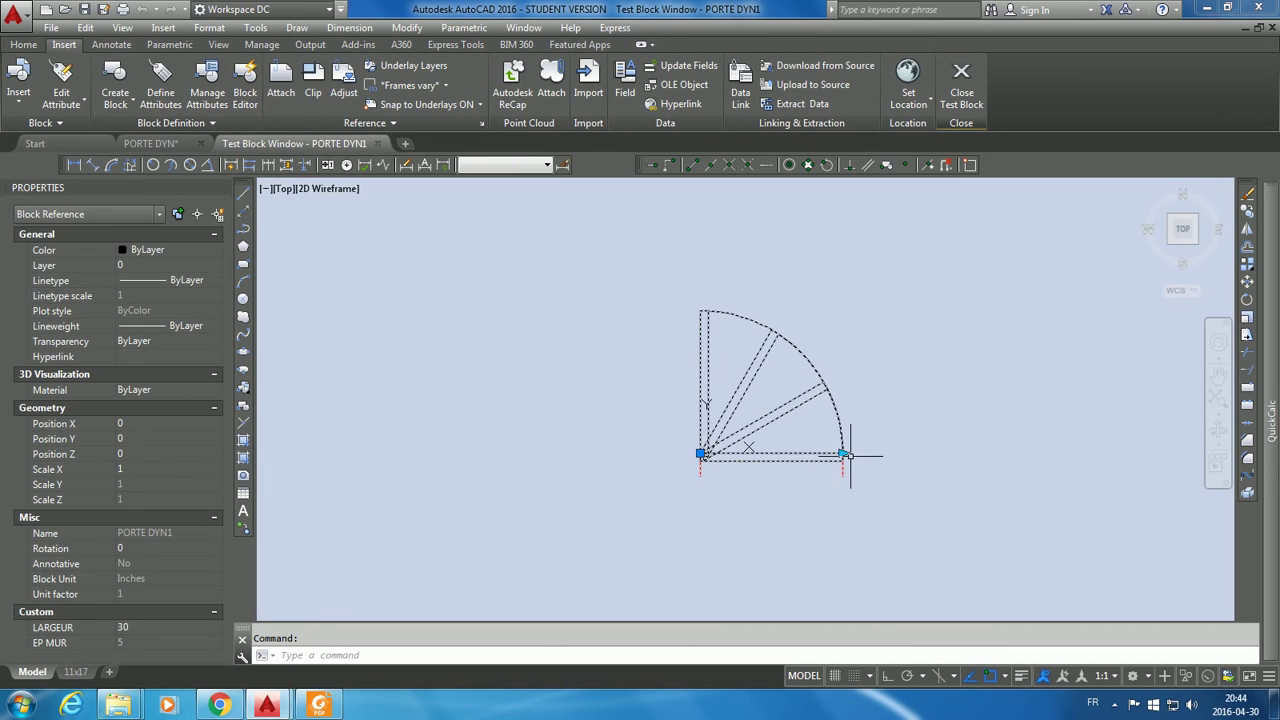
pyautogui.click(843, 454)
pyautogui.click(881, 452)
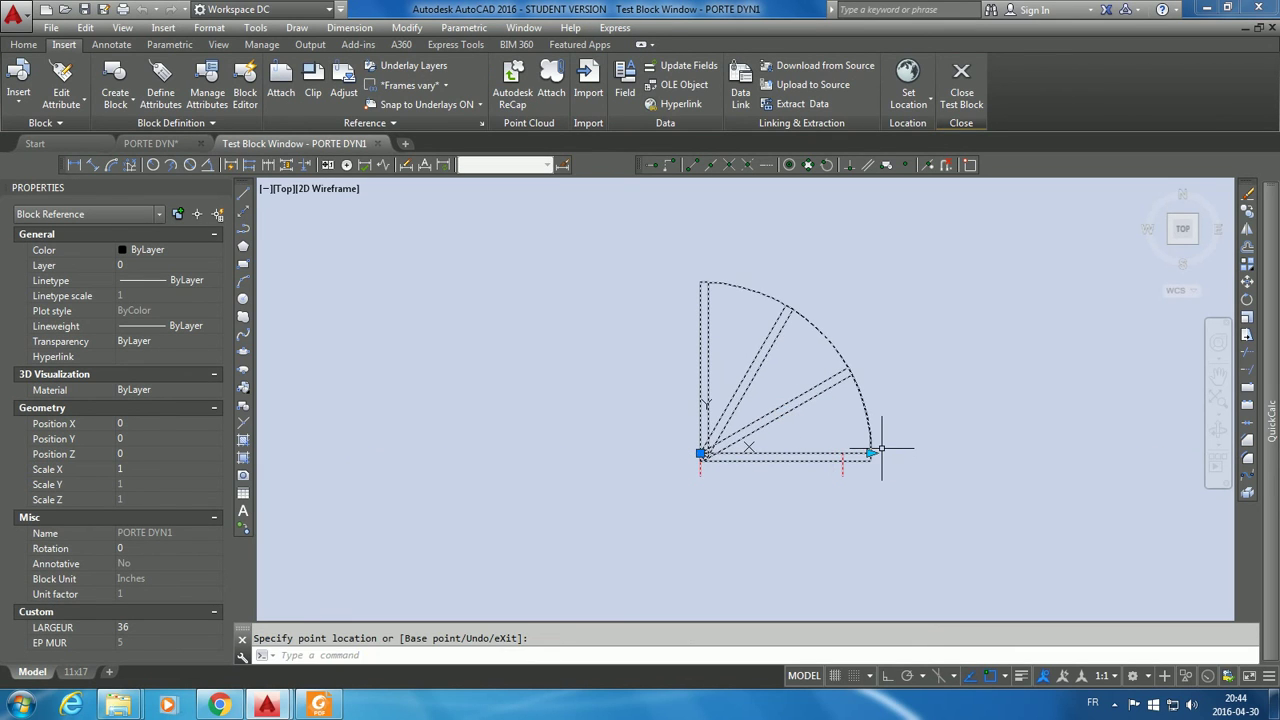
pyautogui.scroll(2, 895, 355)
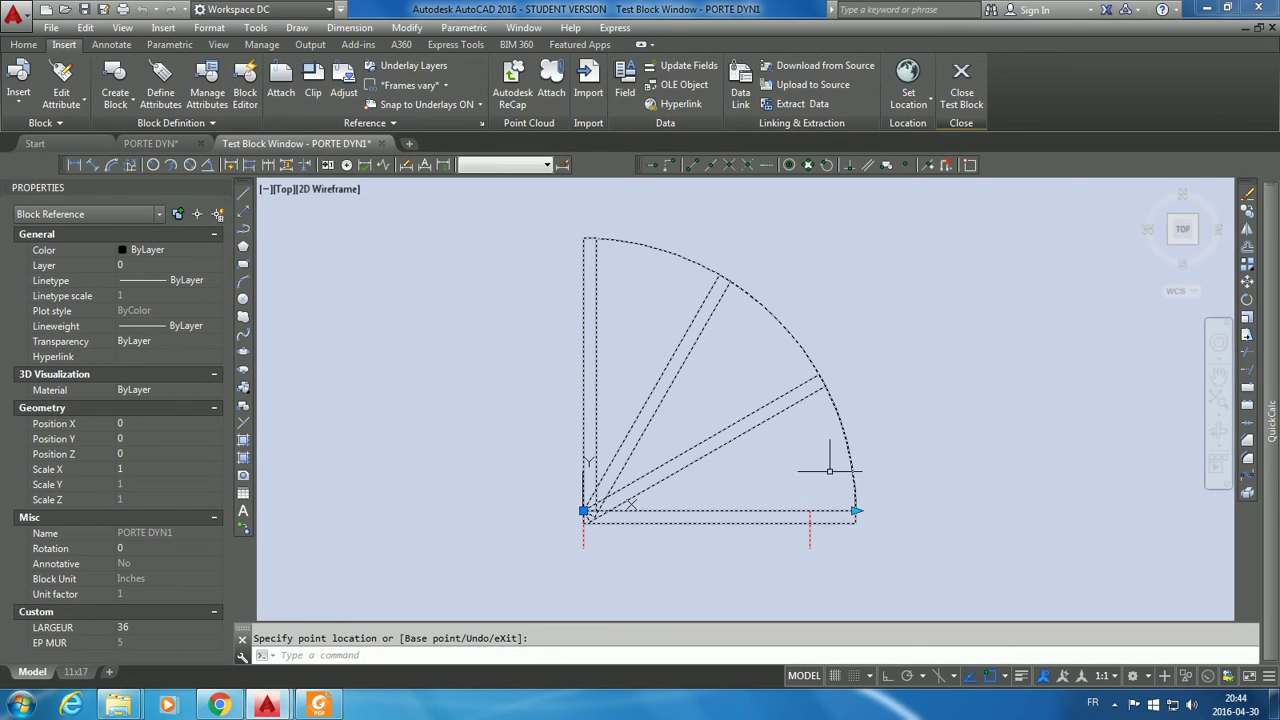
pyautogui.click(855, 511)
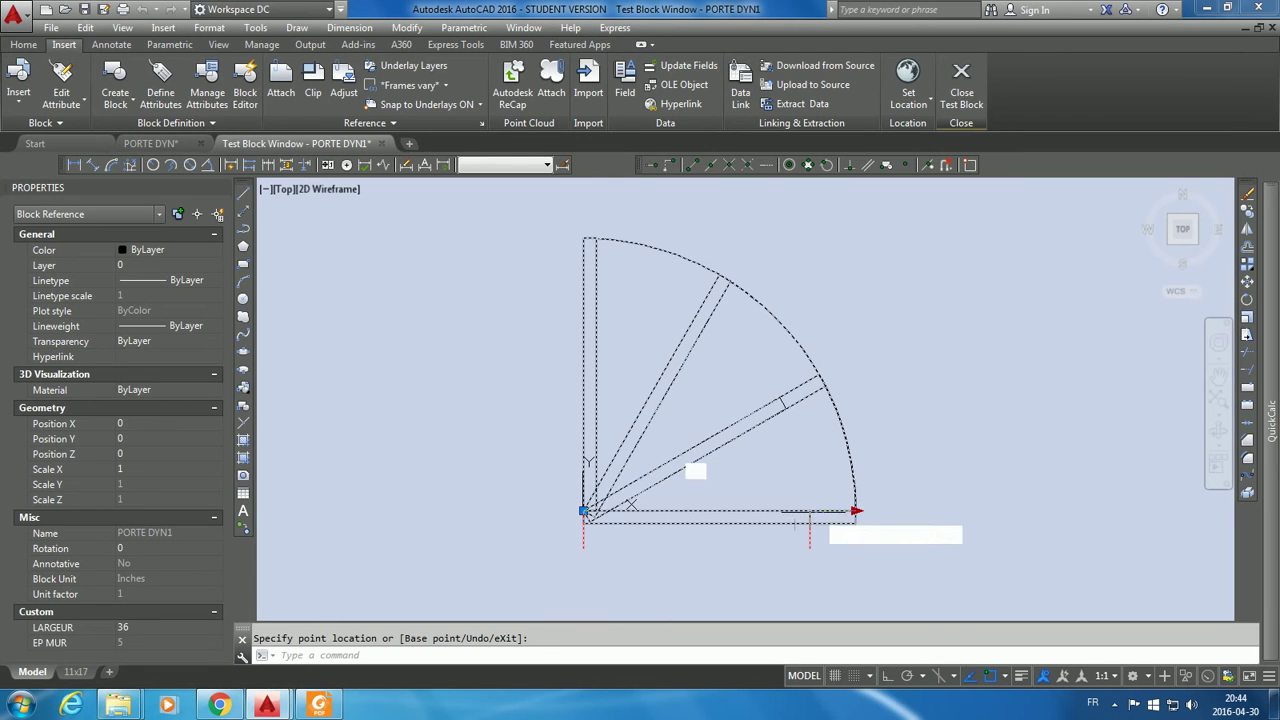
pyautogui.click(795, 511)
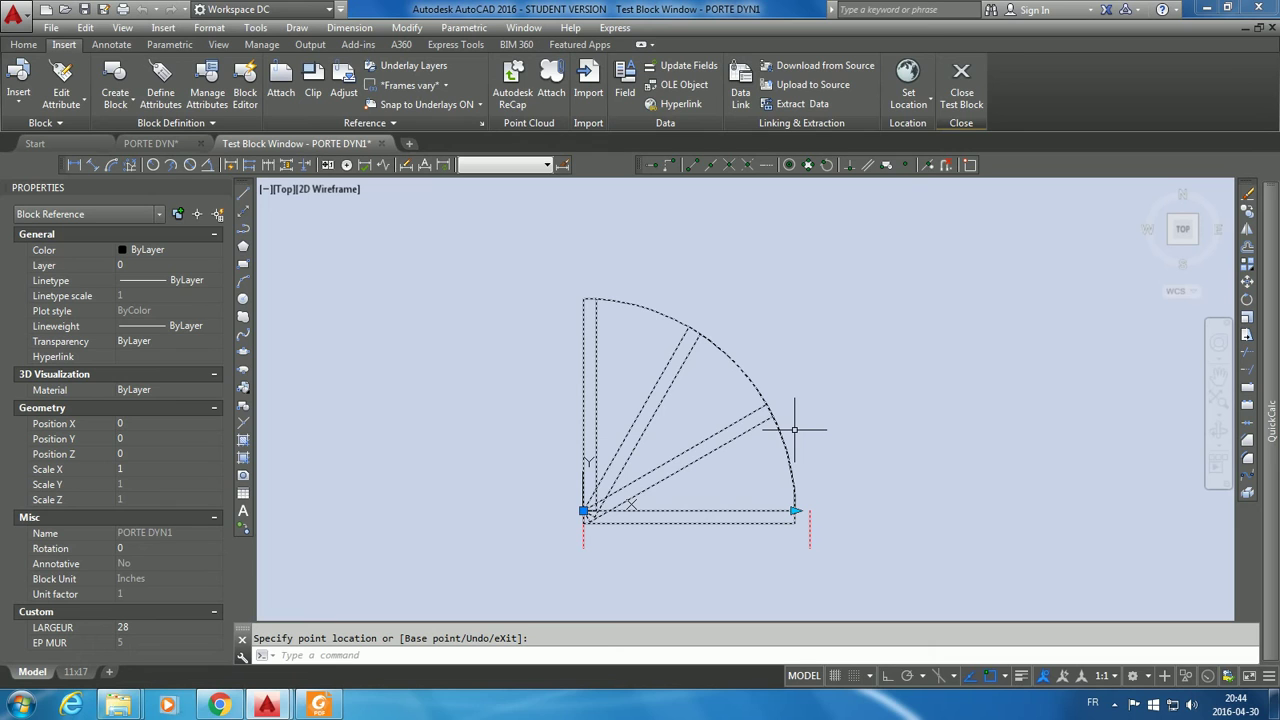
pyautogui.press('Escape')
pyautogui.press('Escape')
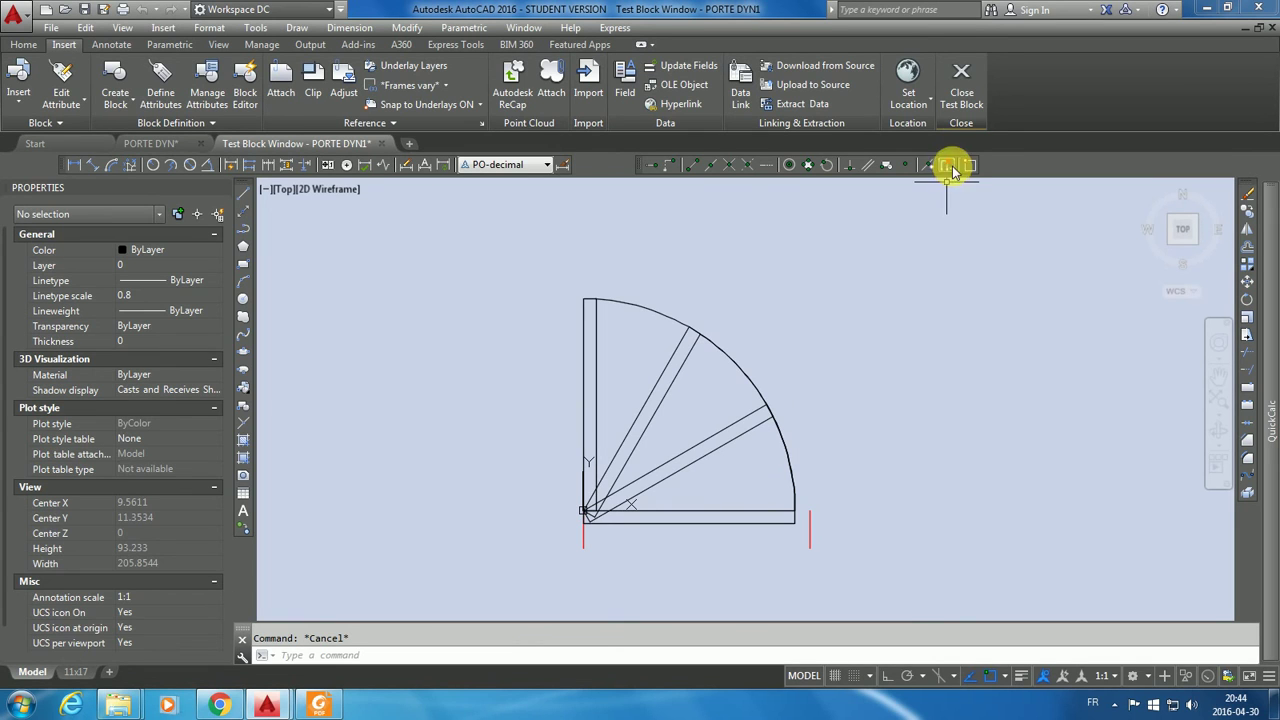
pyautogui.click(955, 100)
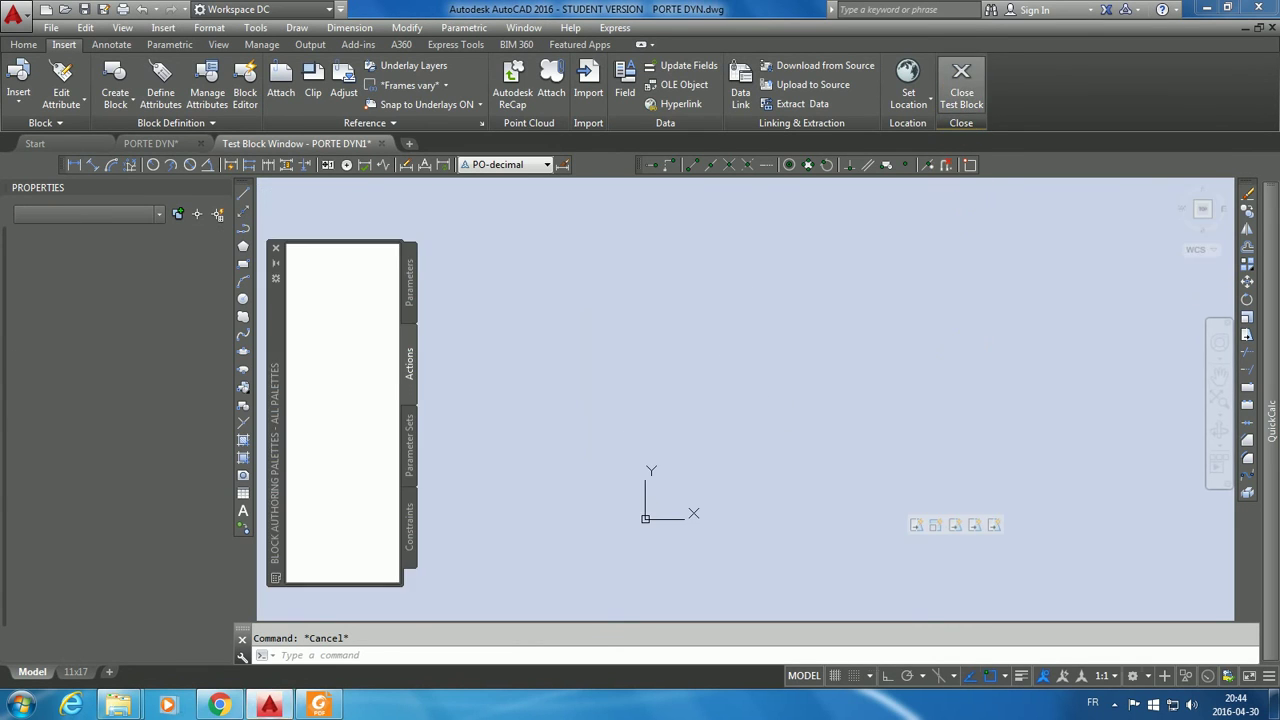
# Step: Add a Lookup parameter in the empty area above and to the right of the door swing arc
pyautogui.moveTo(991, 437); pyautogui.dragTo(934, 440, button='middle')
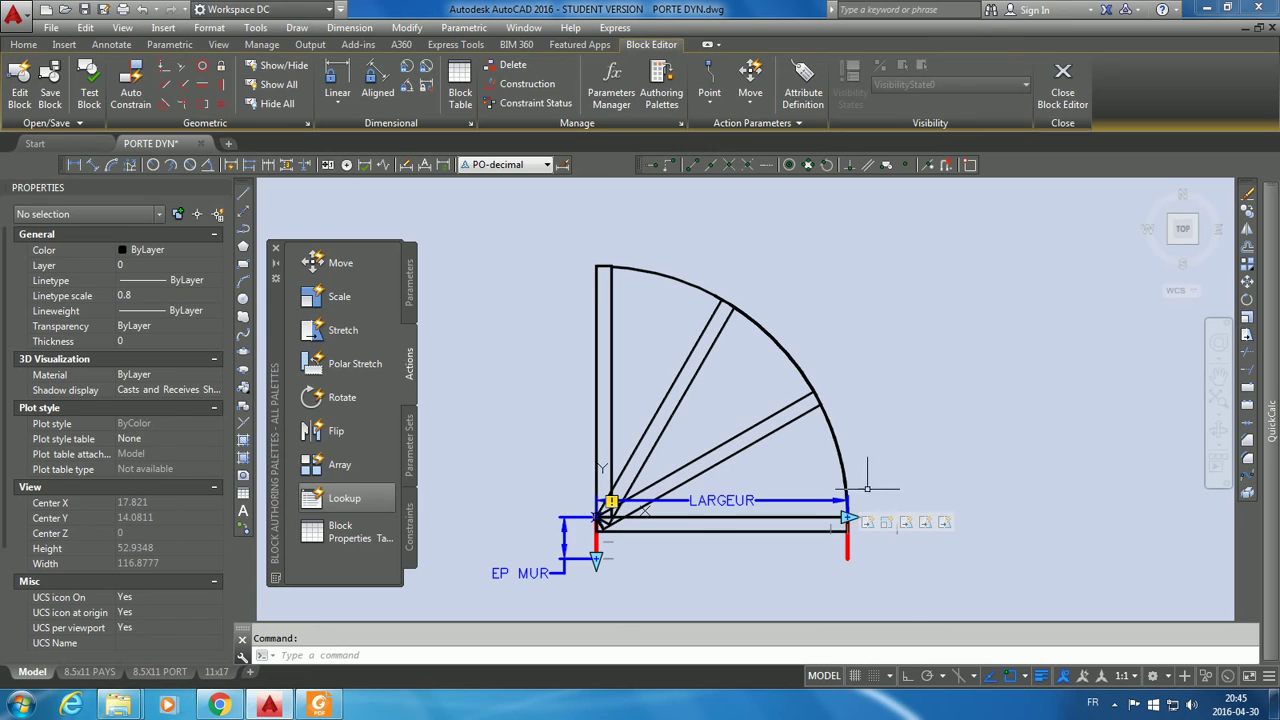
pyautogui.scroll(2, 765, 460)
pyautogui.scroll(-2, 720, 478)
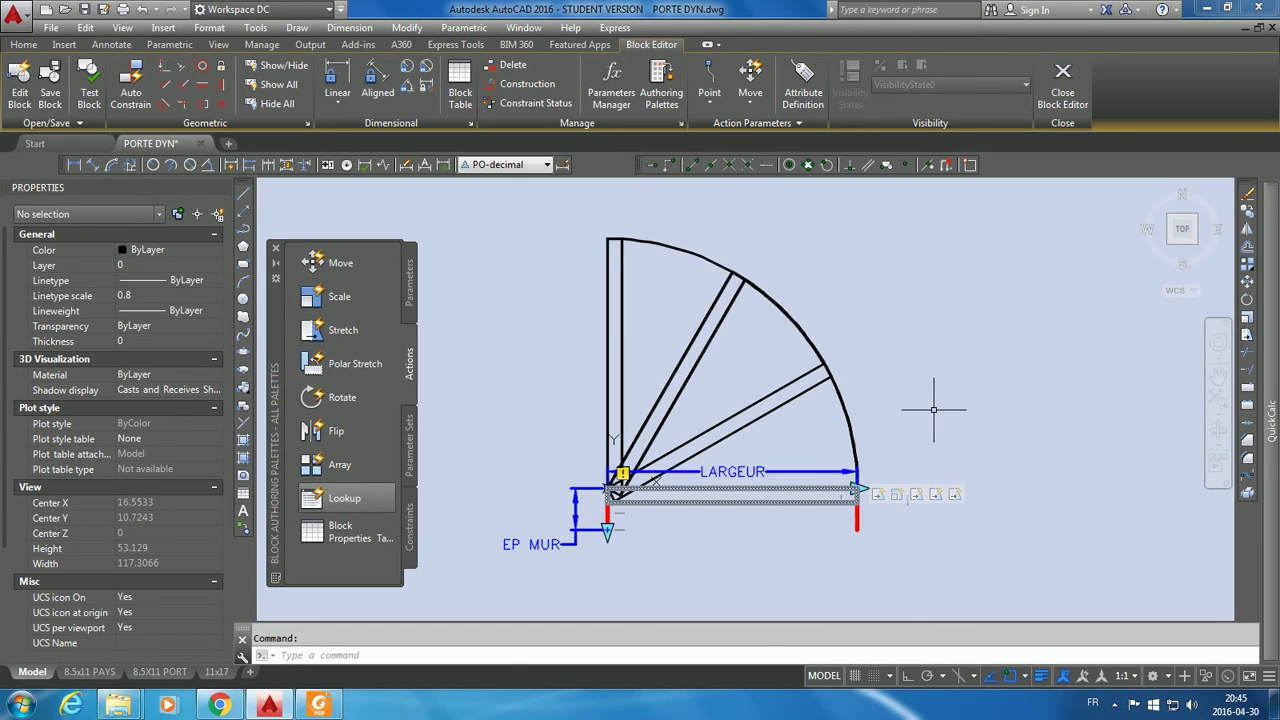
pyautogui.click(412, 280)
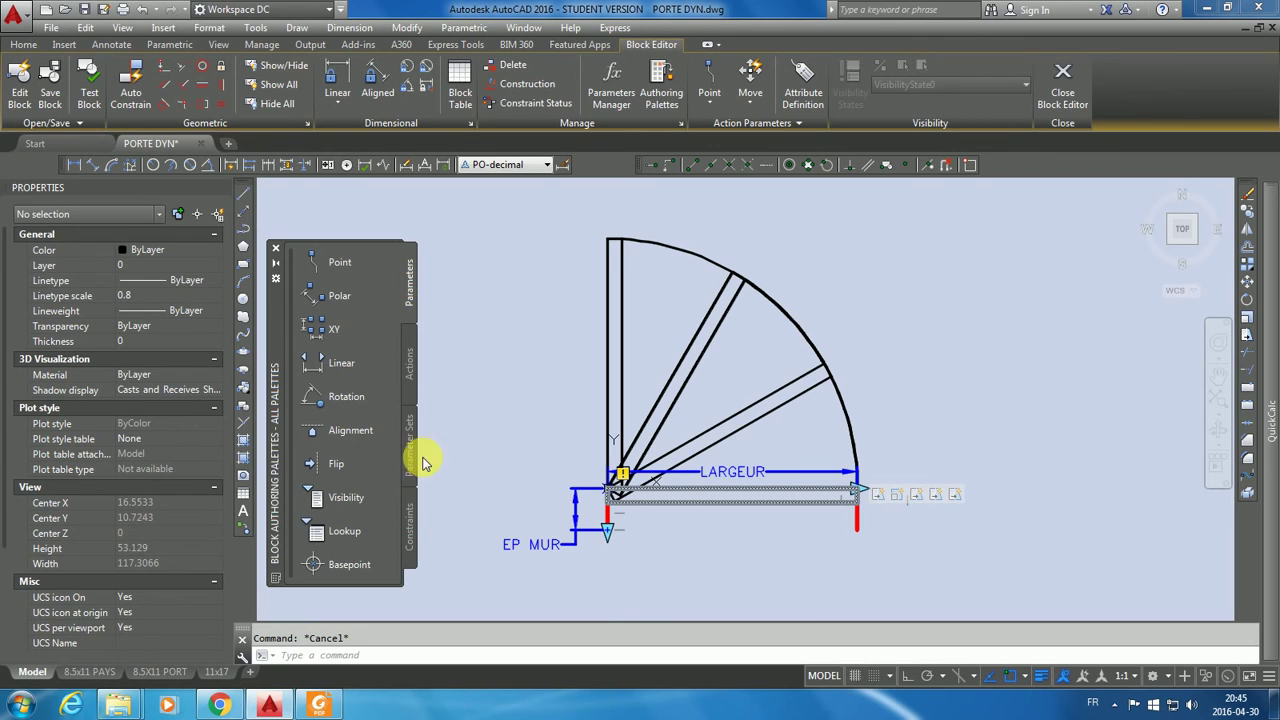
pyautogui.click(341, 532)
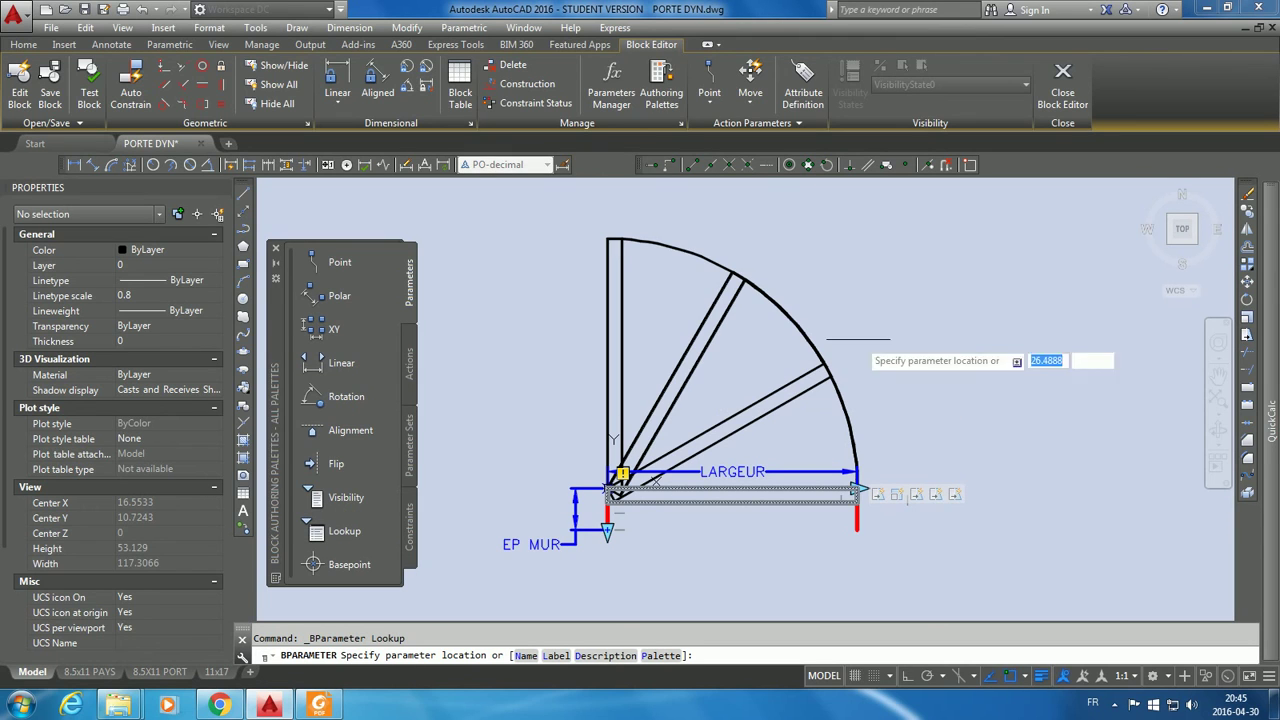
pyautogui.click(975, 278)
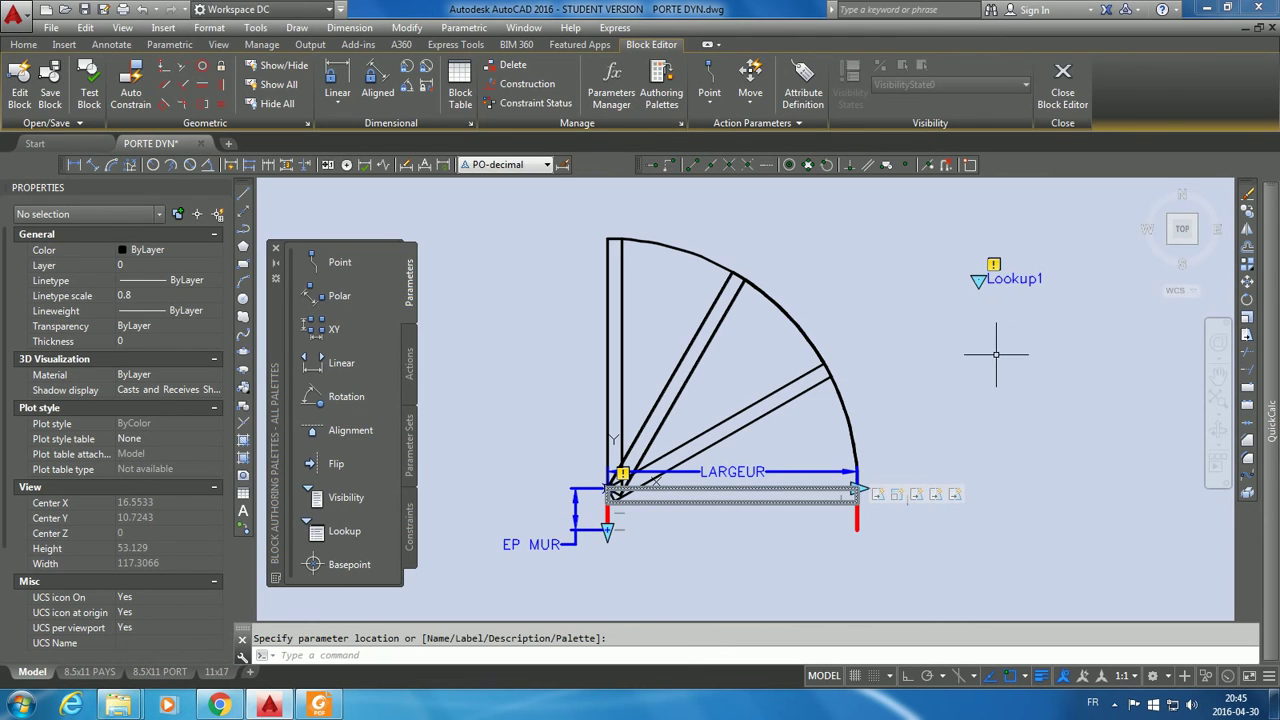
# Step: Attach a Lookup action to the new lookup parameter, opening its Property Lookup Table
pyautogui.click(409, 364)
pyautogui.click(341, 498)
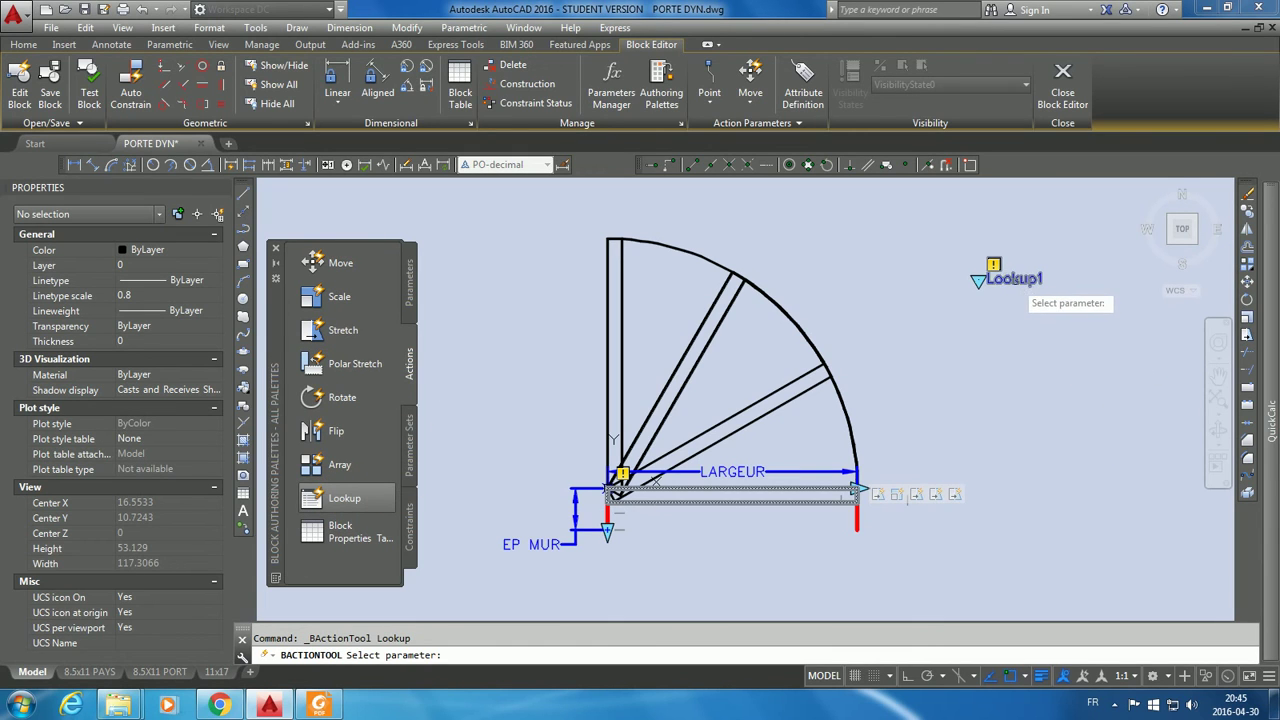
pyautogui.click(1012, 282)
pyautogui.click(980, 372)
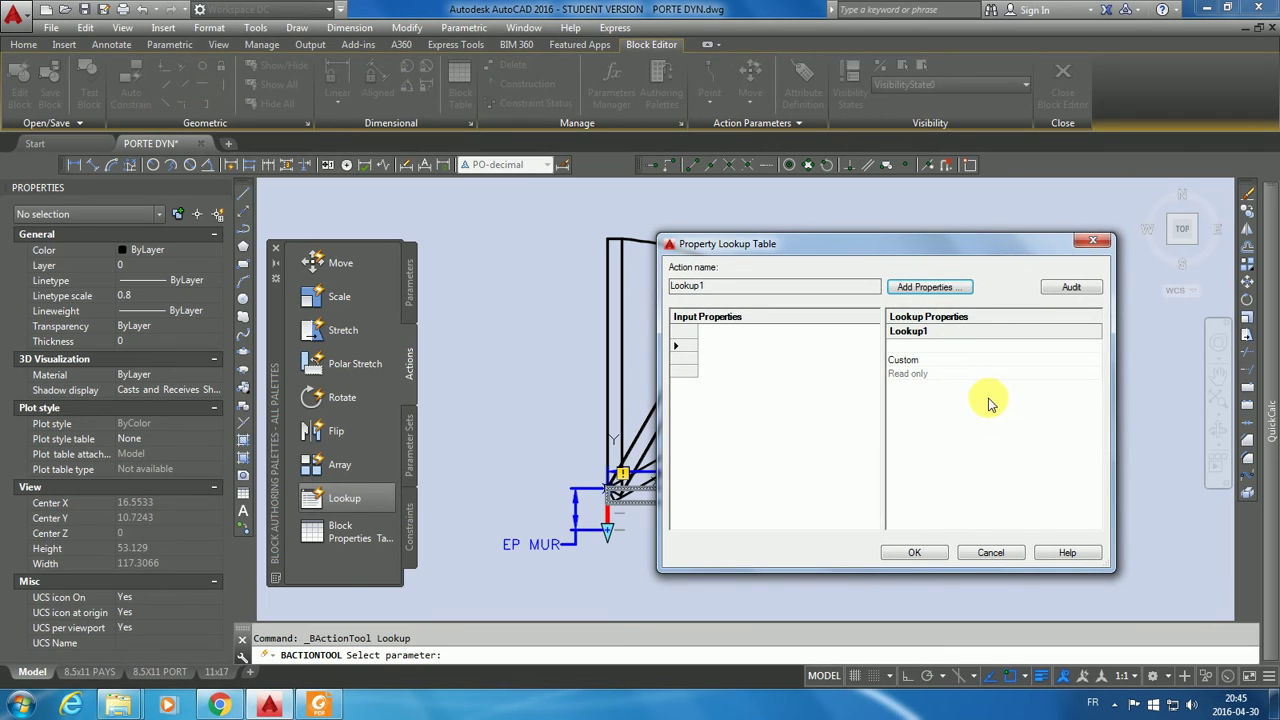
# Step: Add LARGEUR as an input property of the lookup table and fill its rows with 28, 30 and 36
pyautogui.click(929, 287)
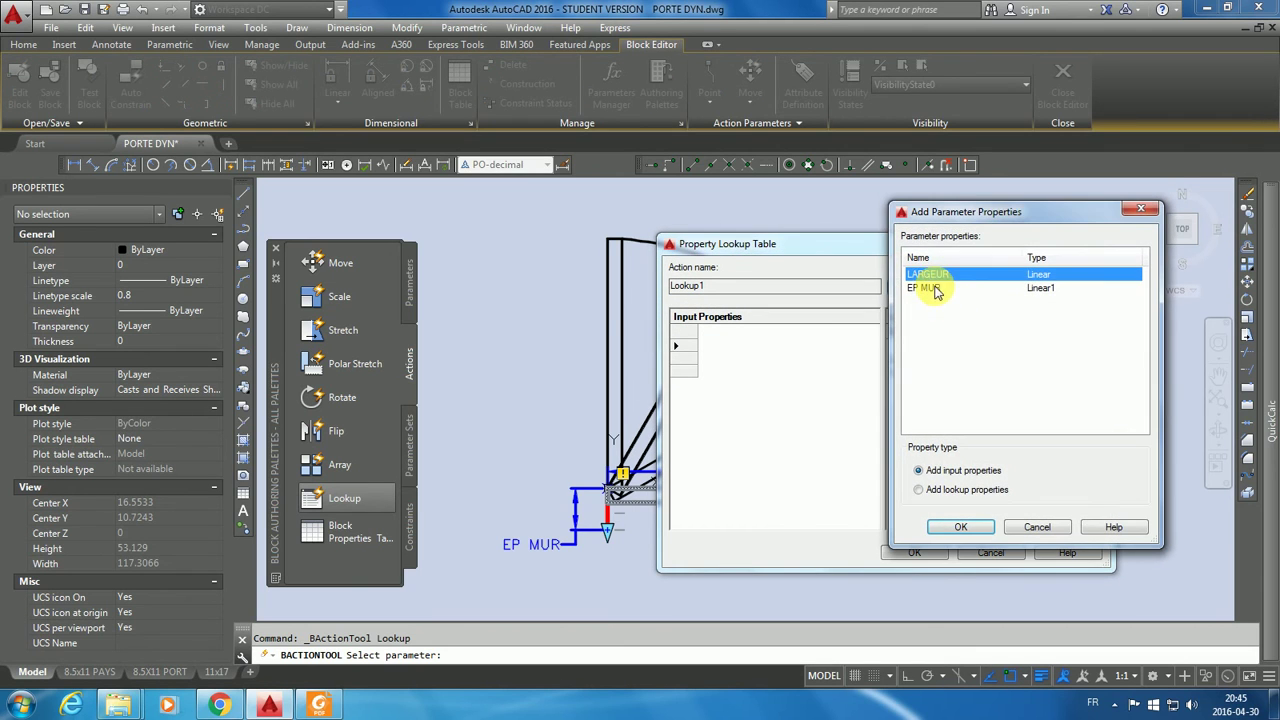
pyautogui.click(965, 528)
pyautogui.click(729, 351)
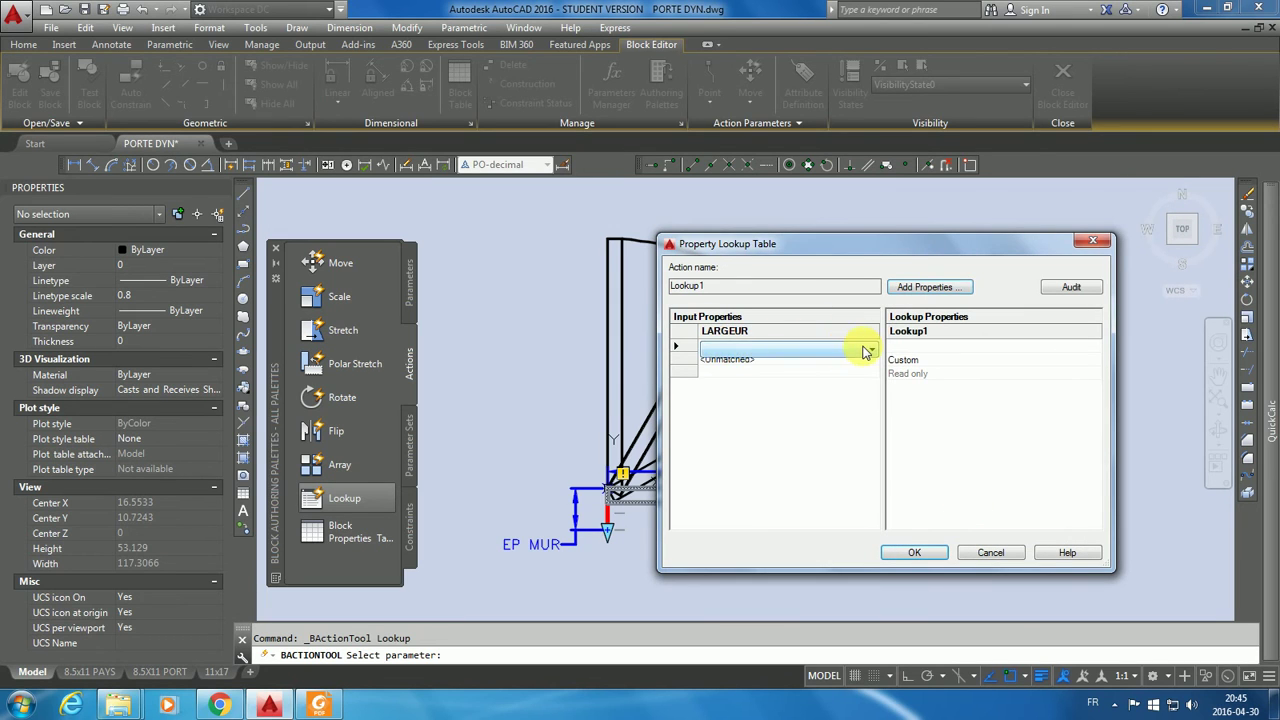
pyautogui.click(866, 351)
pyautogui.click(736, 364)
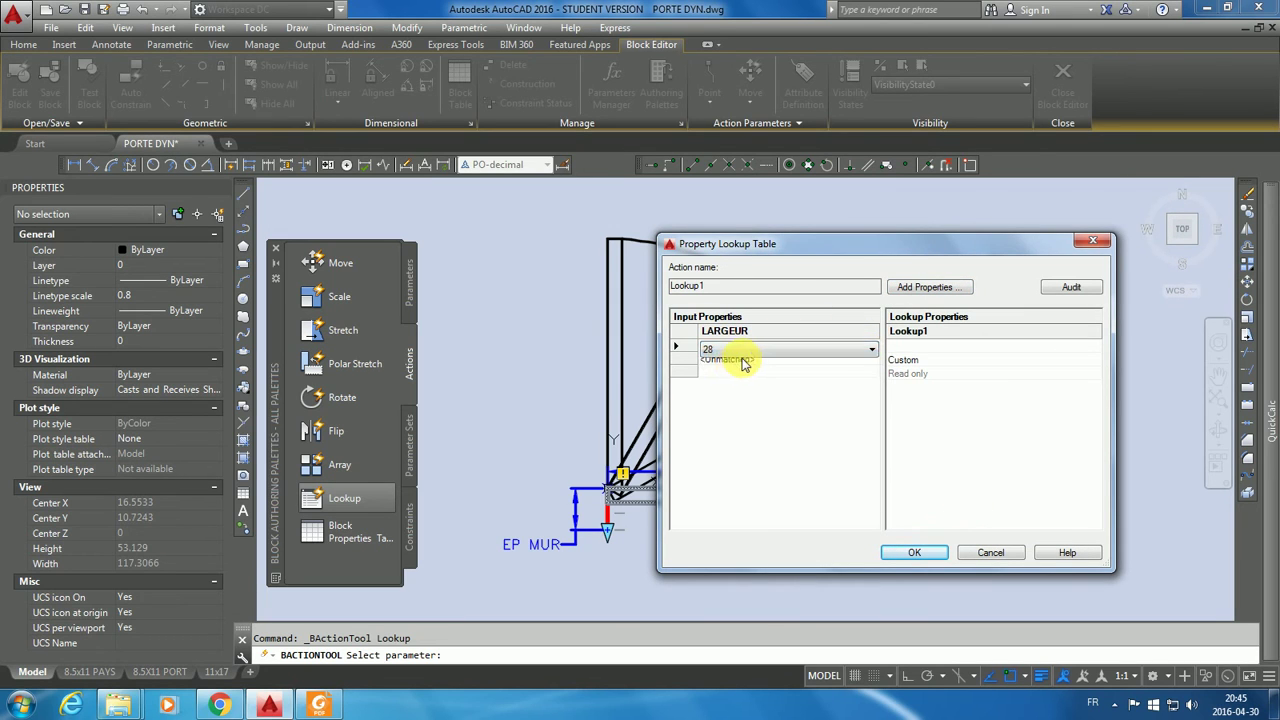
pyautogui.click(766, 363)
pyautogui.click(766, 363)
pyautogui.click(775, 390)
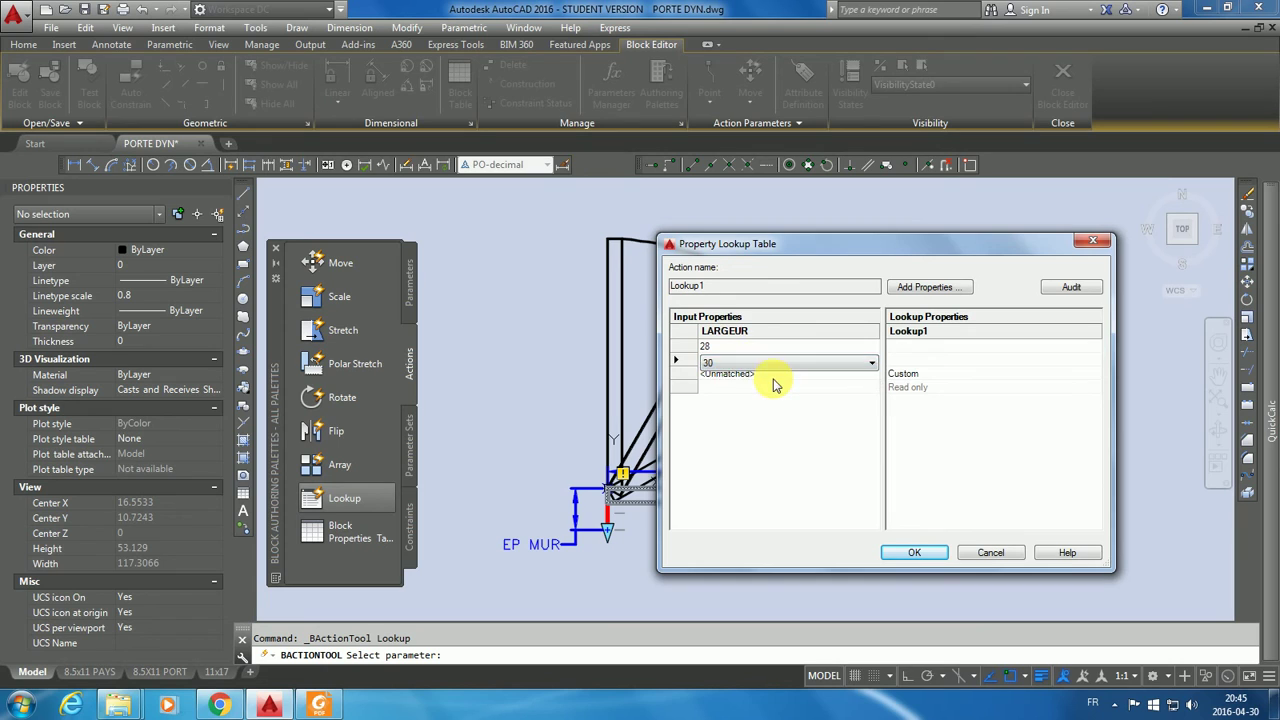
pyautogui.click(774, 376)
pyautogui.click(774, 376)
pyautogui.click(770, 412)
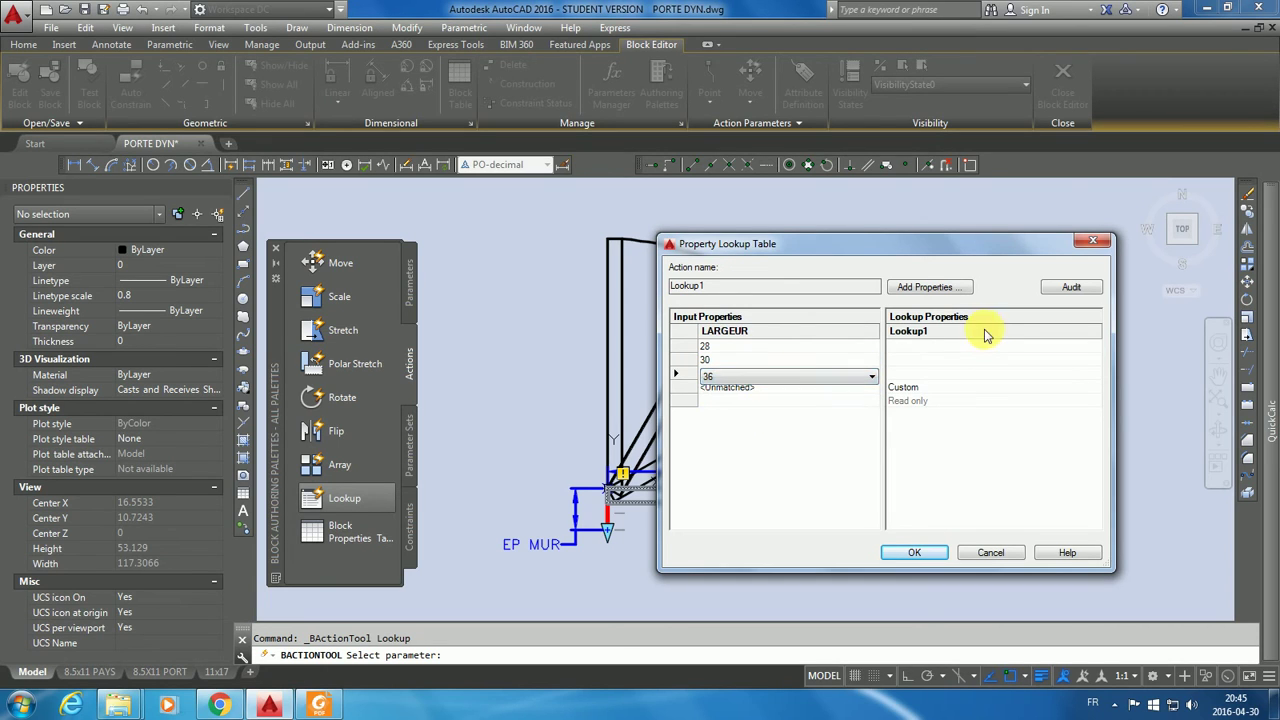
# Step: Name the lookup values OUVERTURE 28, OUVERTURE 30 and OUVERTURE 36 for the matching widths, and accept the lookup table
pyautogui.click(915, 348)
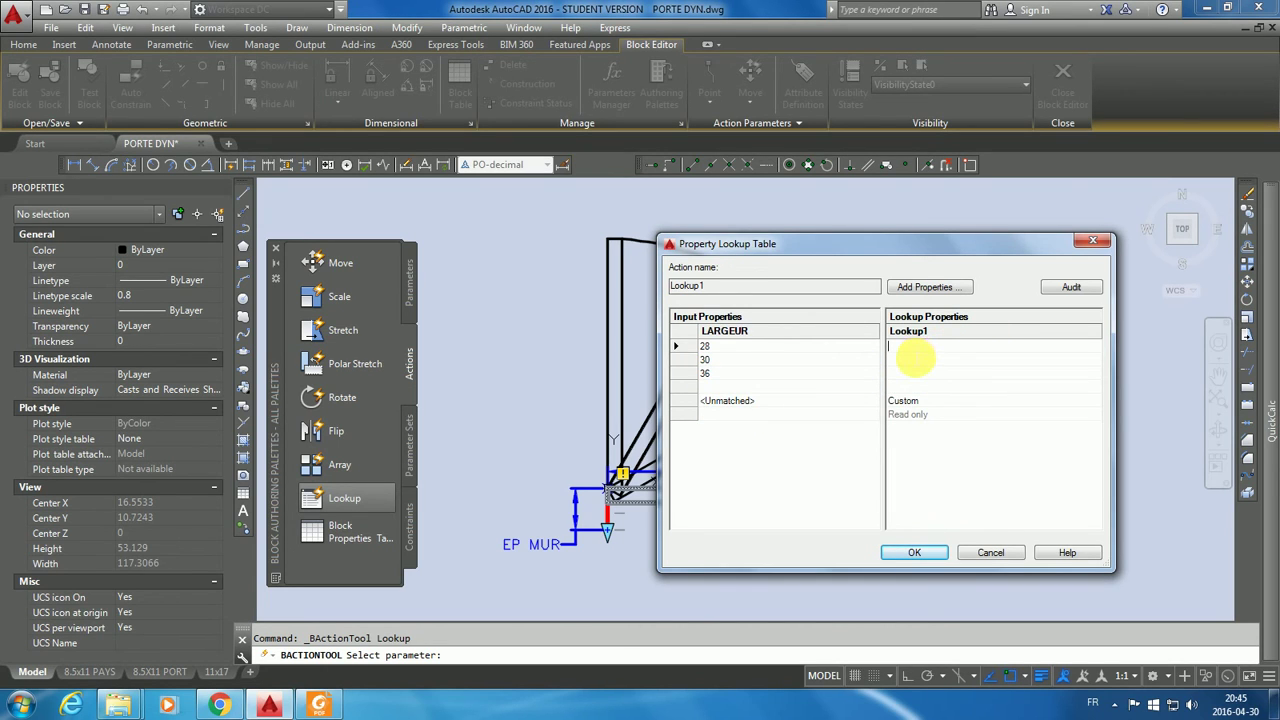
pyautogui.write('0')
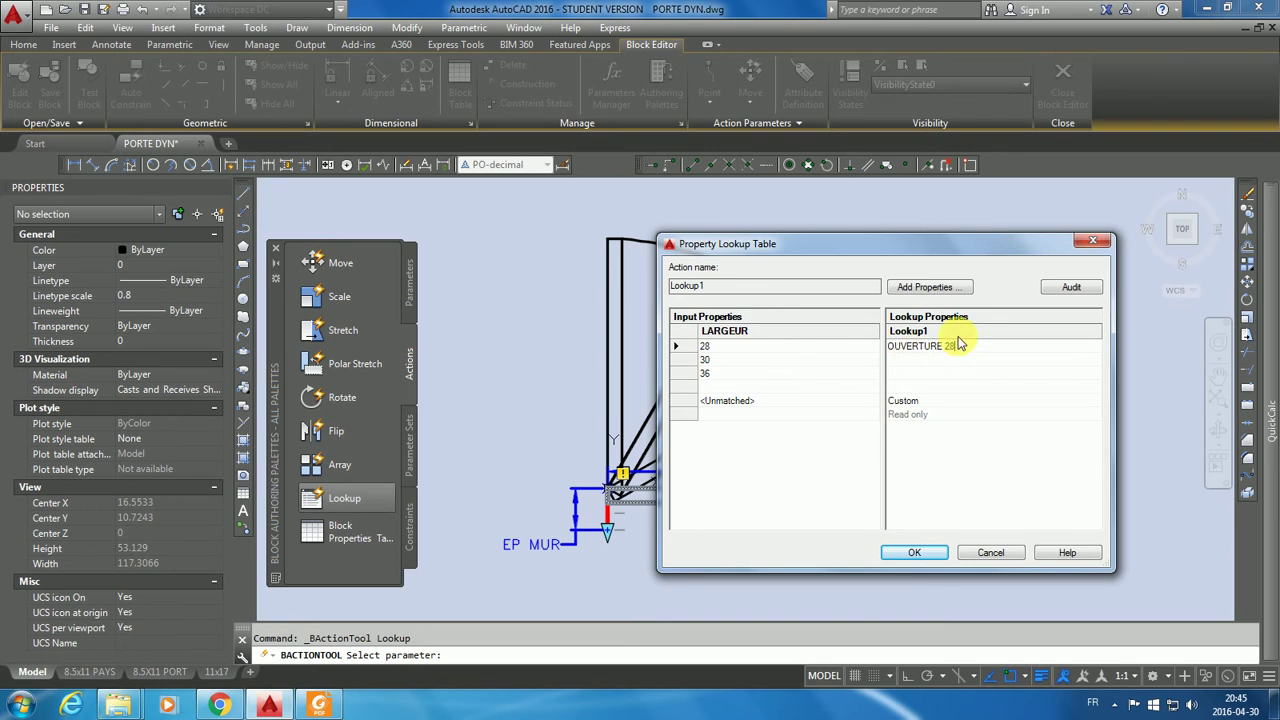
pyautogui.moveTo(961, 348); pyautogui.dragTo(880, 347)
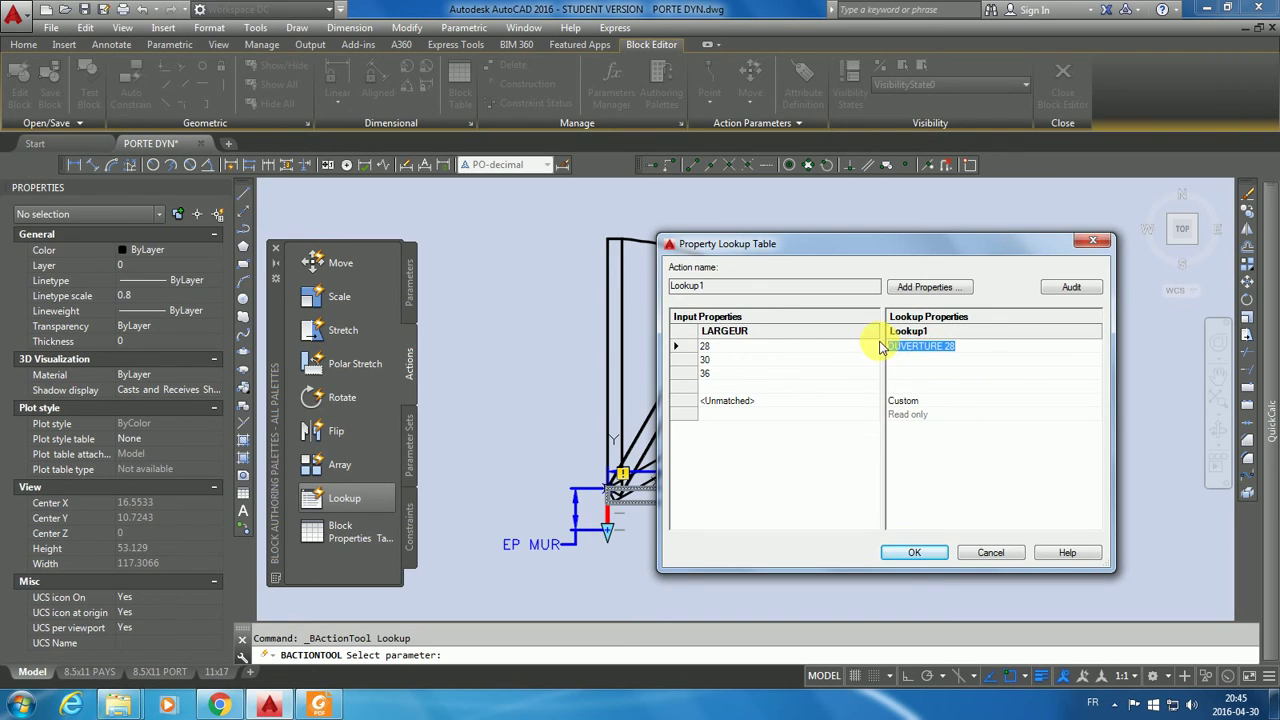
pyautogui.click(917, 362)
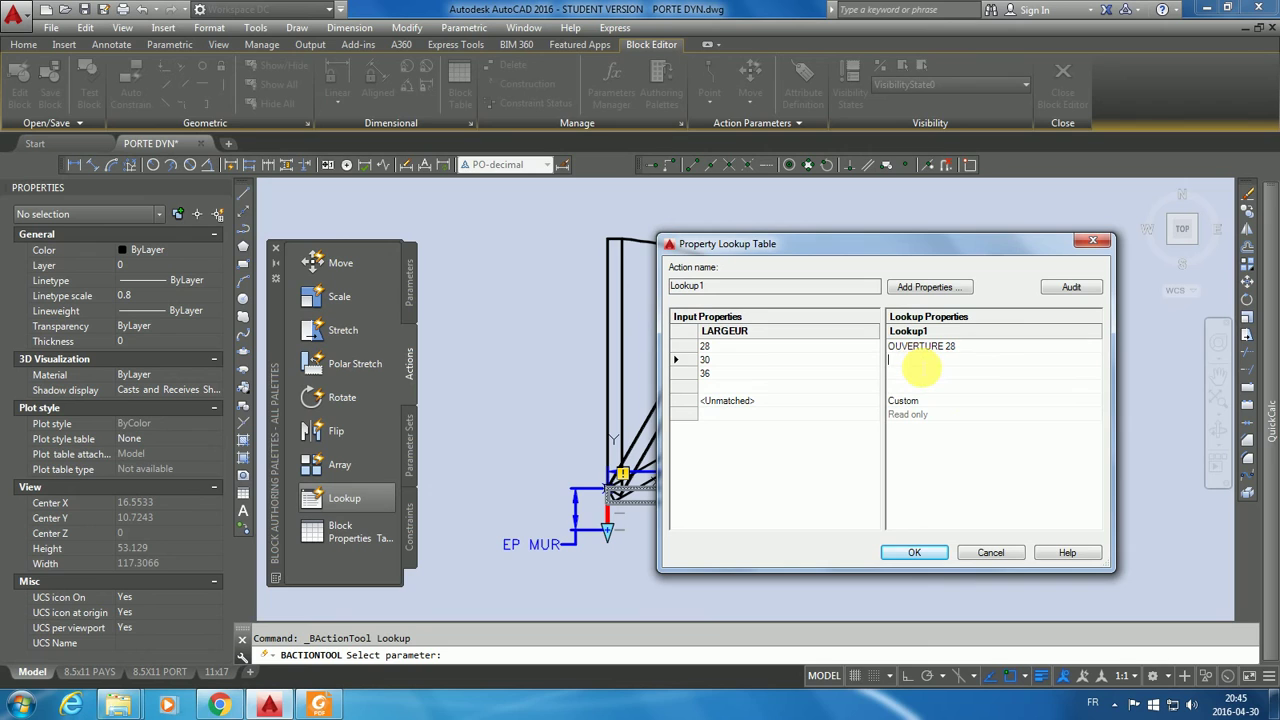
pyautogui.click(890, 346)
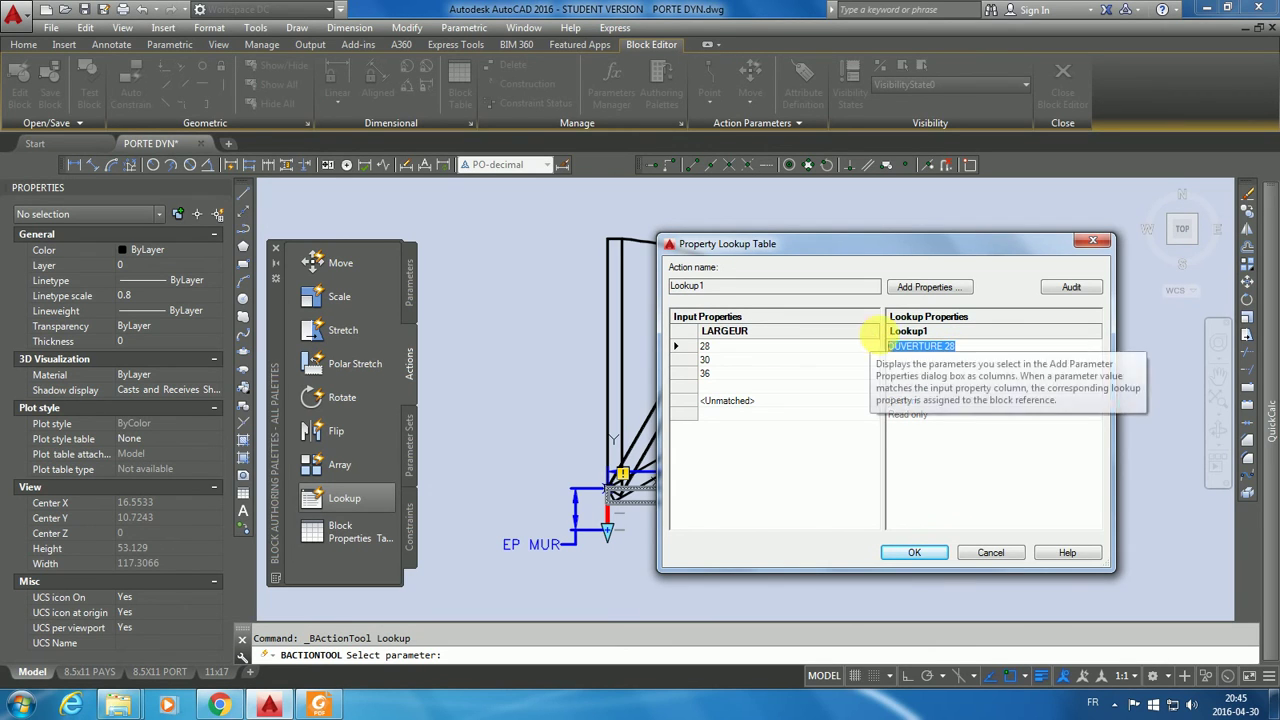
pyautogui.click(905, 362)
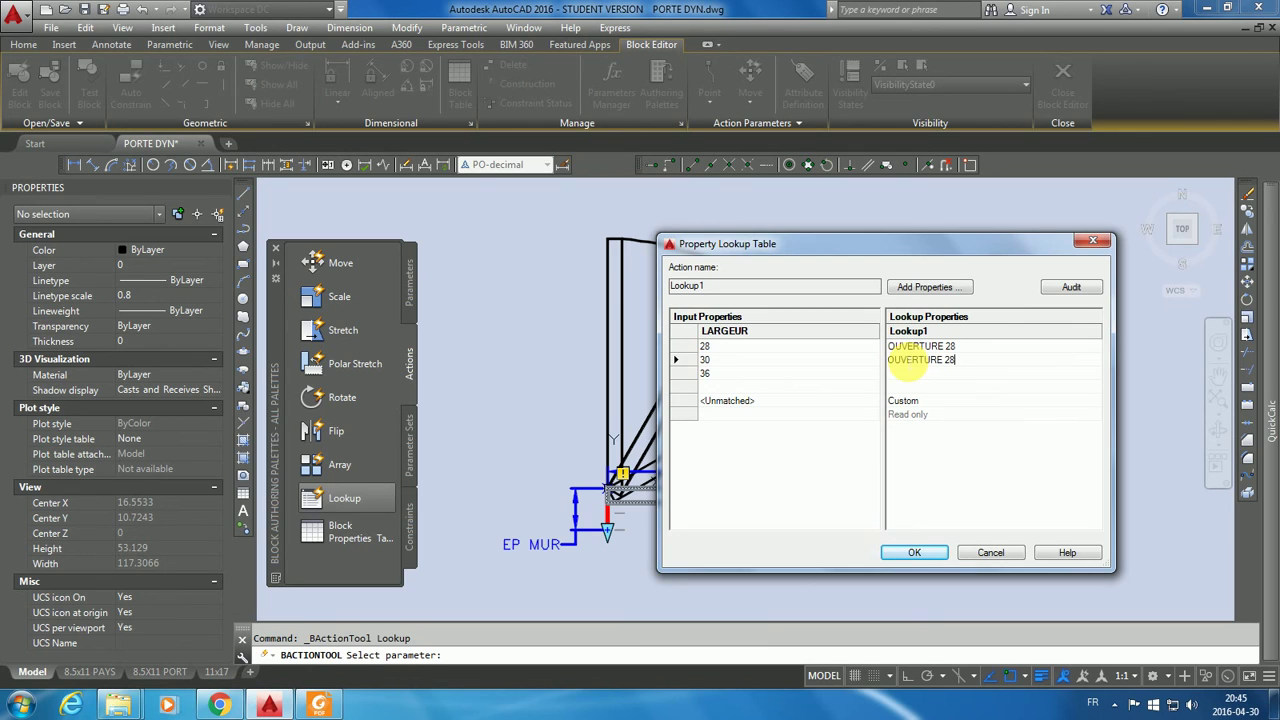
pyautogui.write('OUVERTURE 30')
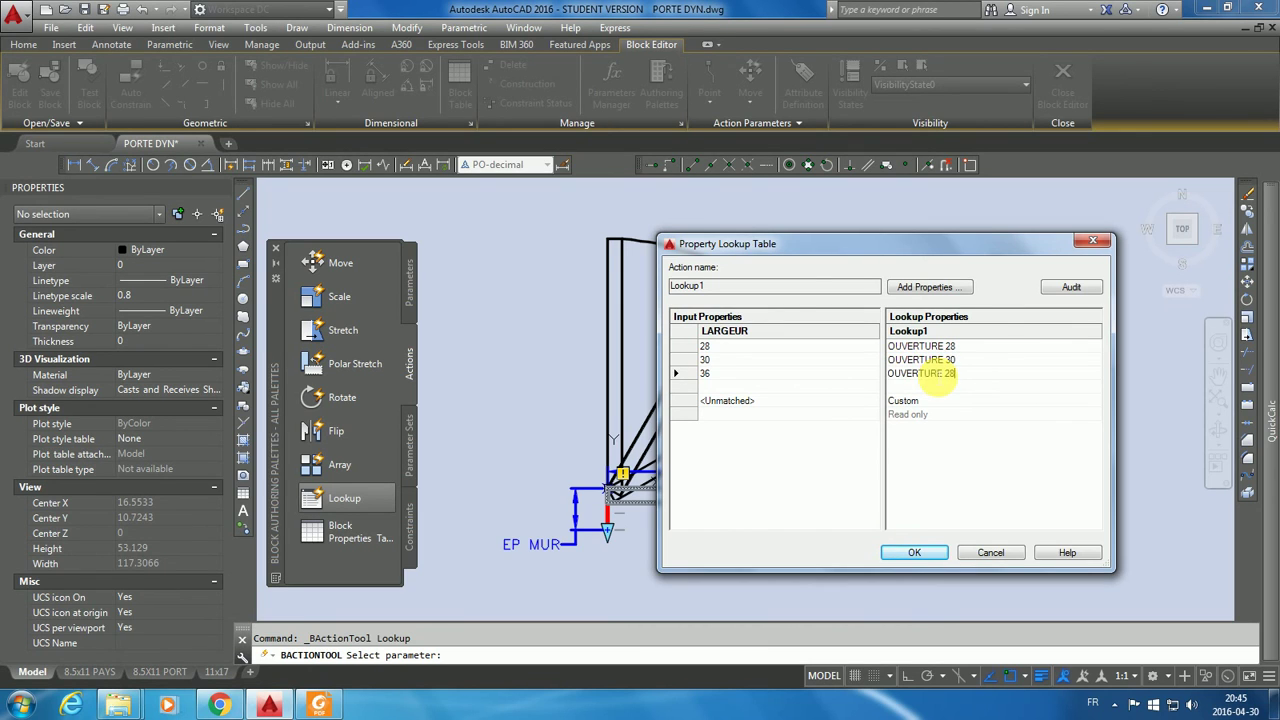
pyautogui.press('BackSpace')
pyautogui.press('BackSpace')
pyautogui.write('36')
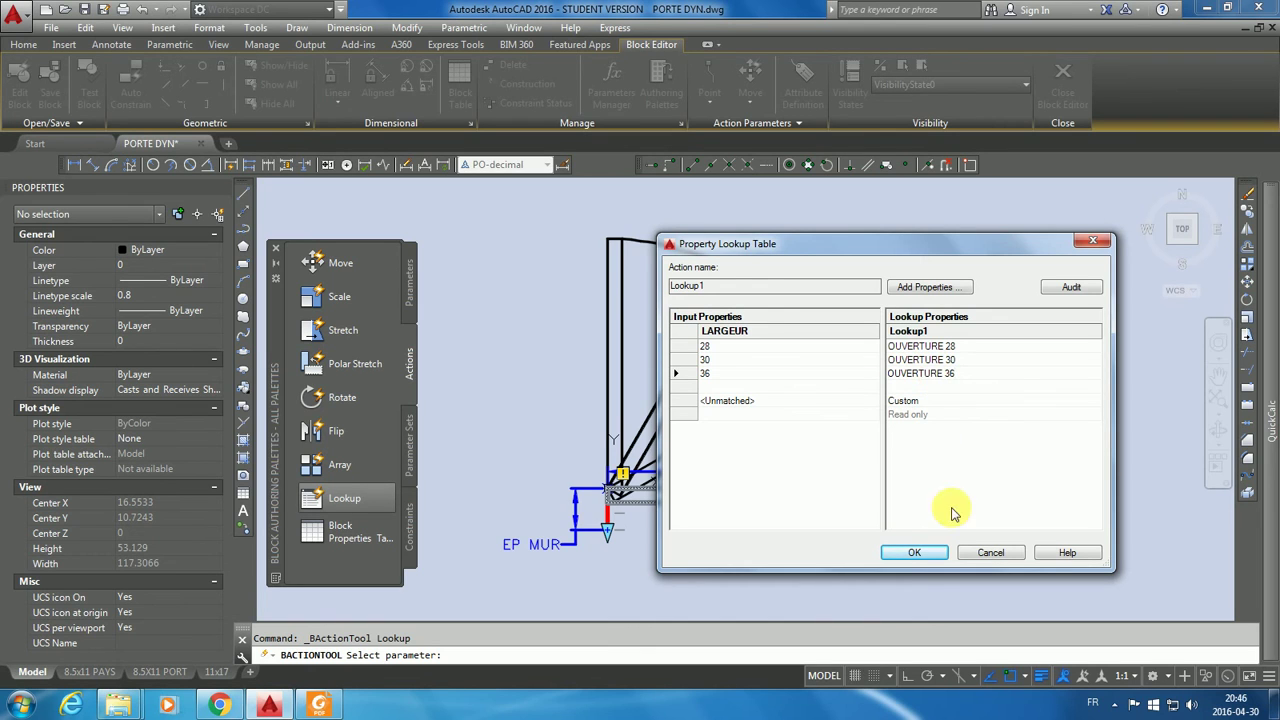
pyautogui.click(912, 552)
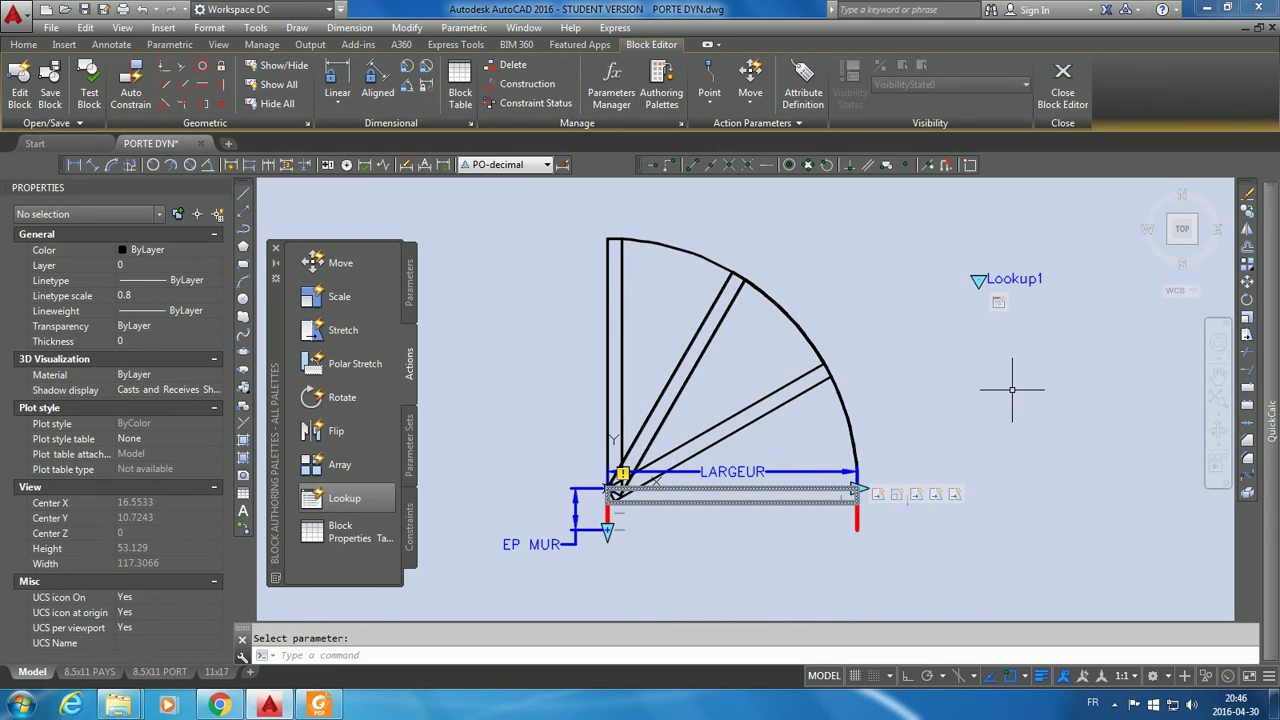
# Step: Test the door block's lookup grip with OUVERTURE 36, OUVERTURE 28 and OUVERTURE 30, and close the test window
pyautogui.moveTo(988, 383); pyautogui.dragTo(1008, 387, button='middle')
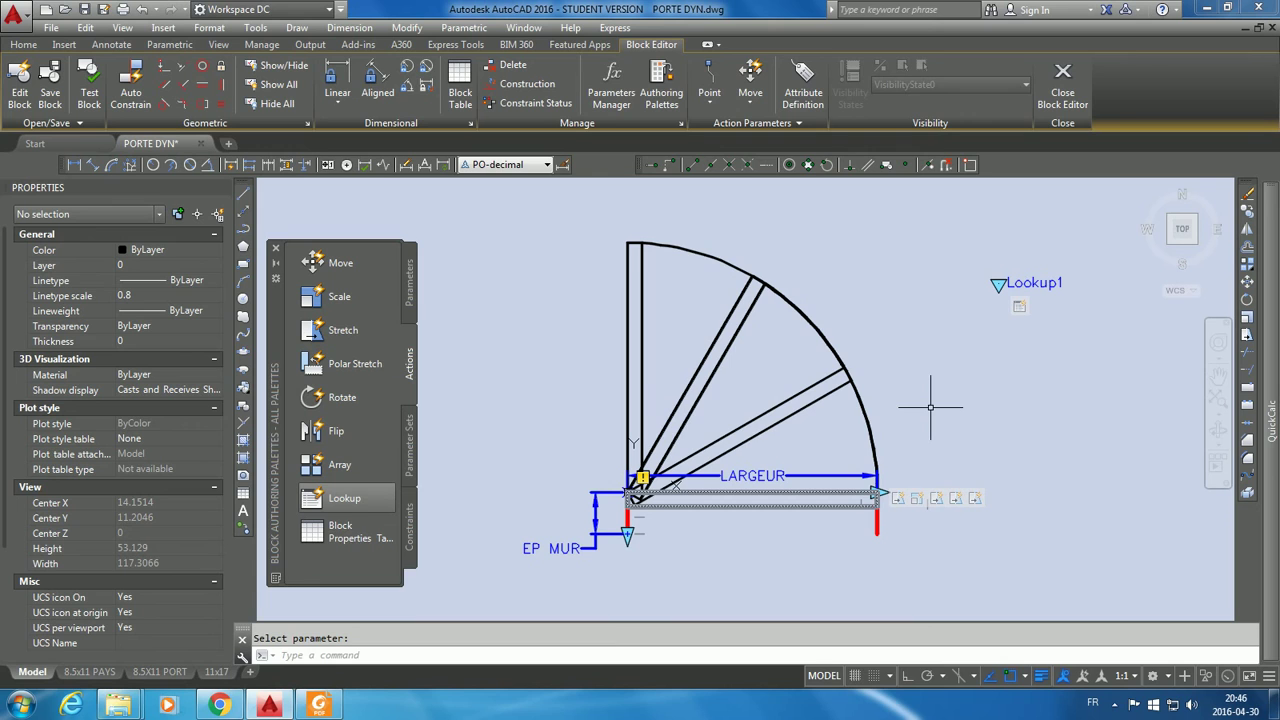
pyautogui.click(86, 70)
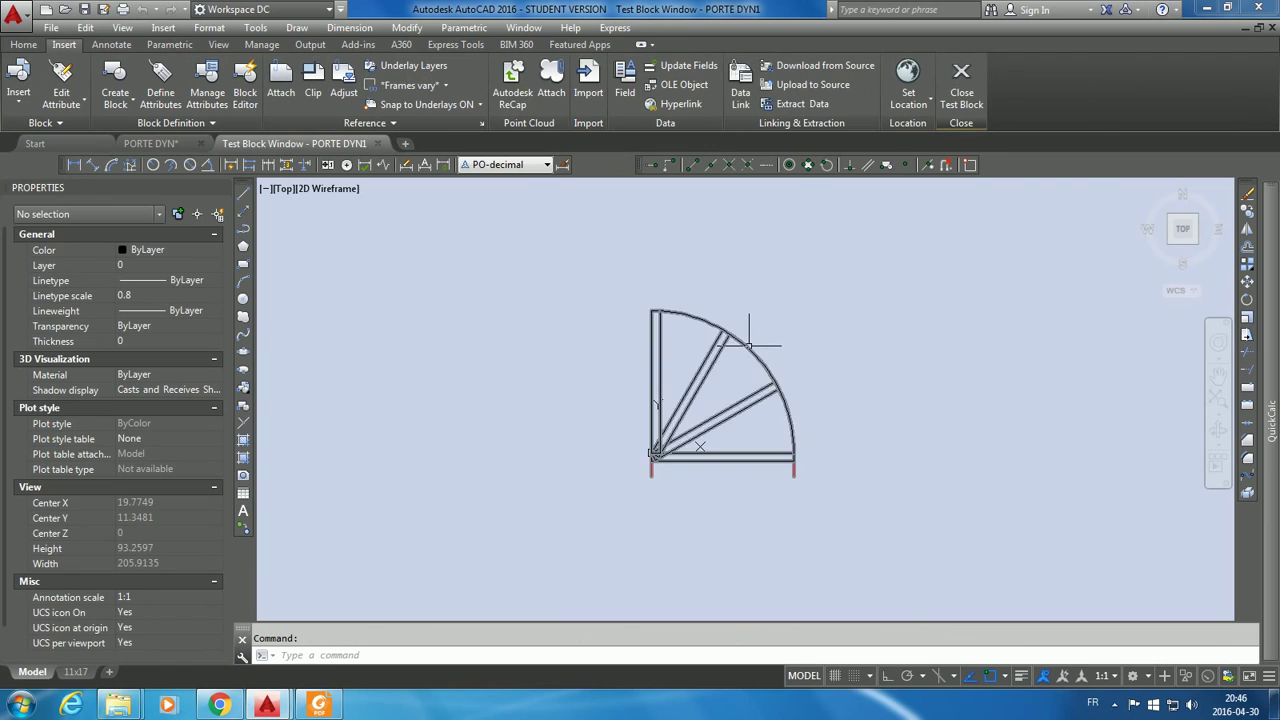
pyautogui.click(772, 390)
pyautogui.click(863, 334)
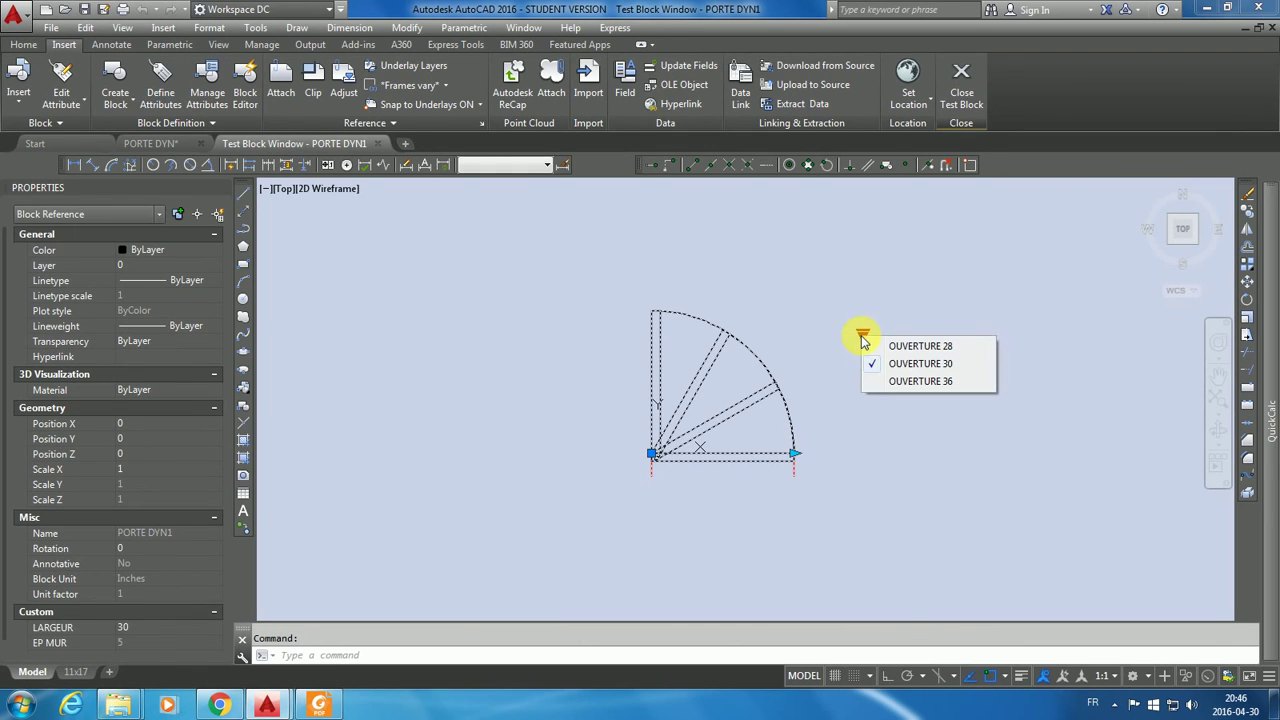
pyautogui.click(873, 383)
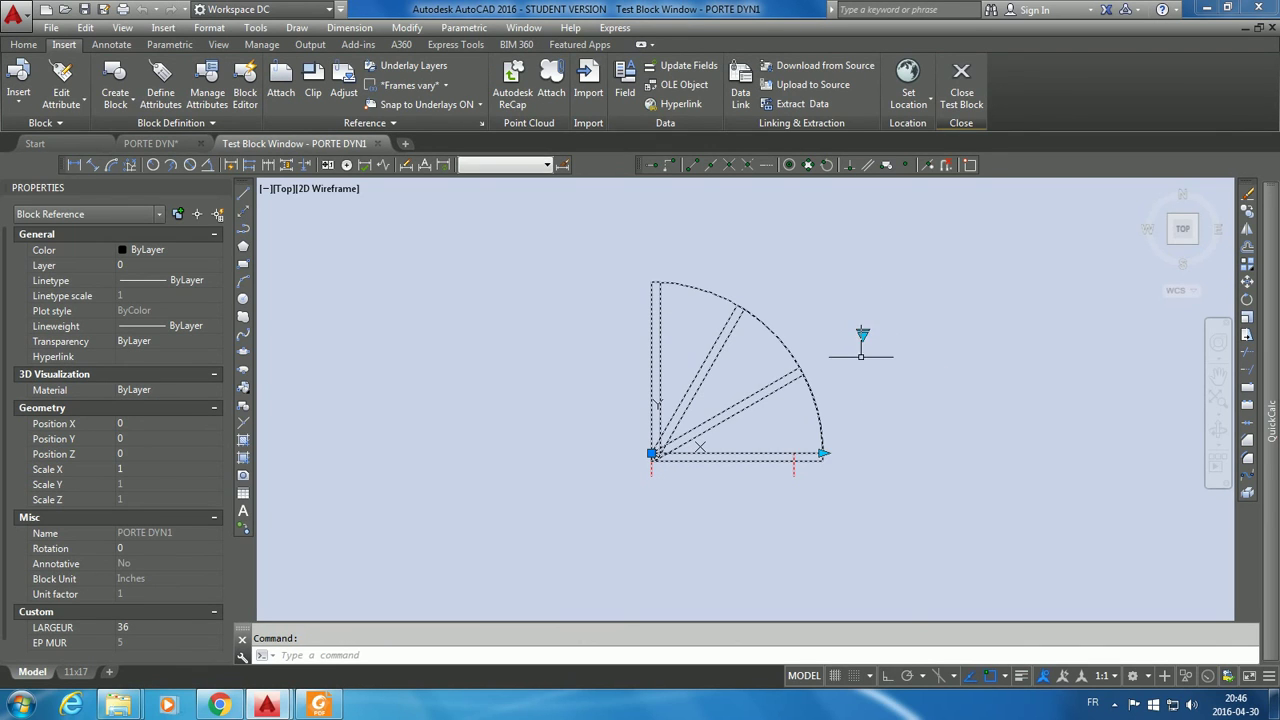
pyautogui.click(863, 334)
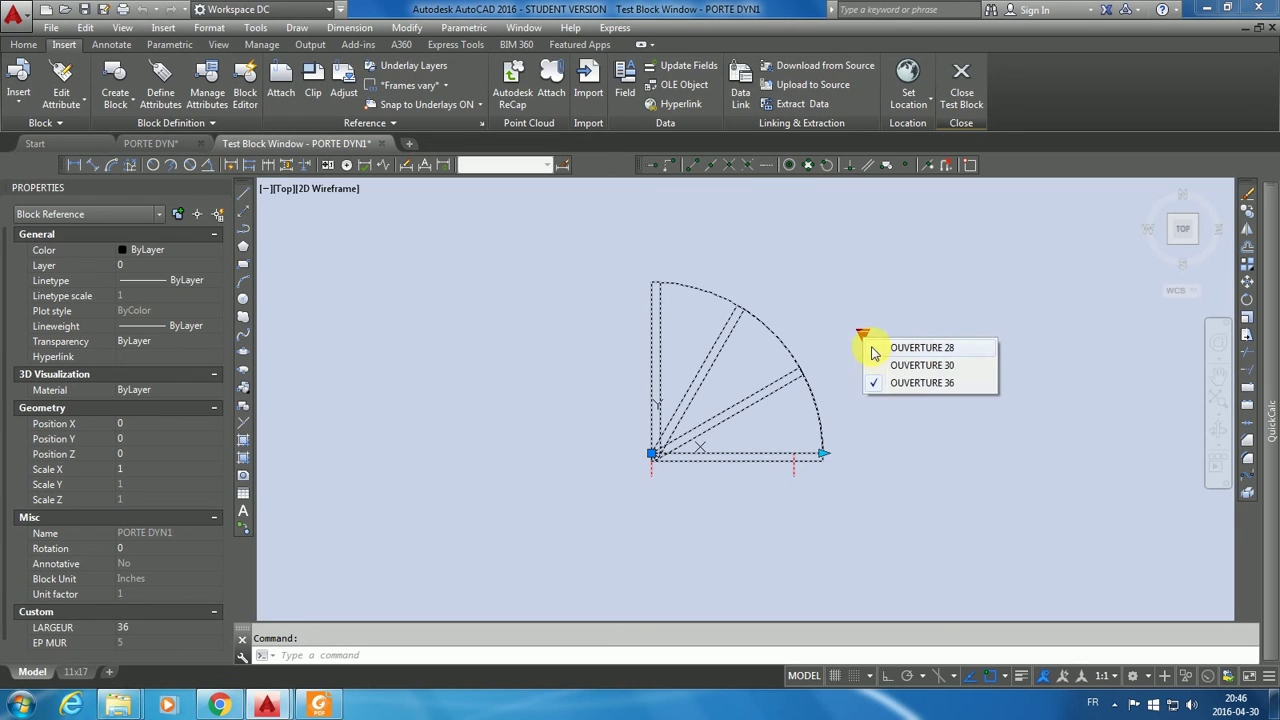
pyautogui.click(876, 347)
pyautogui.click(863, 338)
pyautogui.click(871, 365)
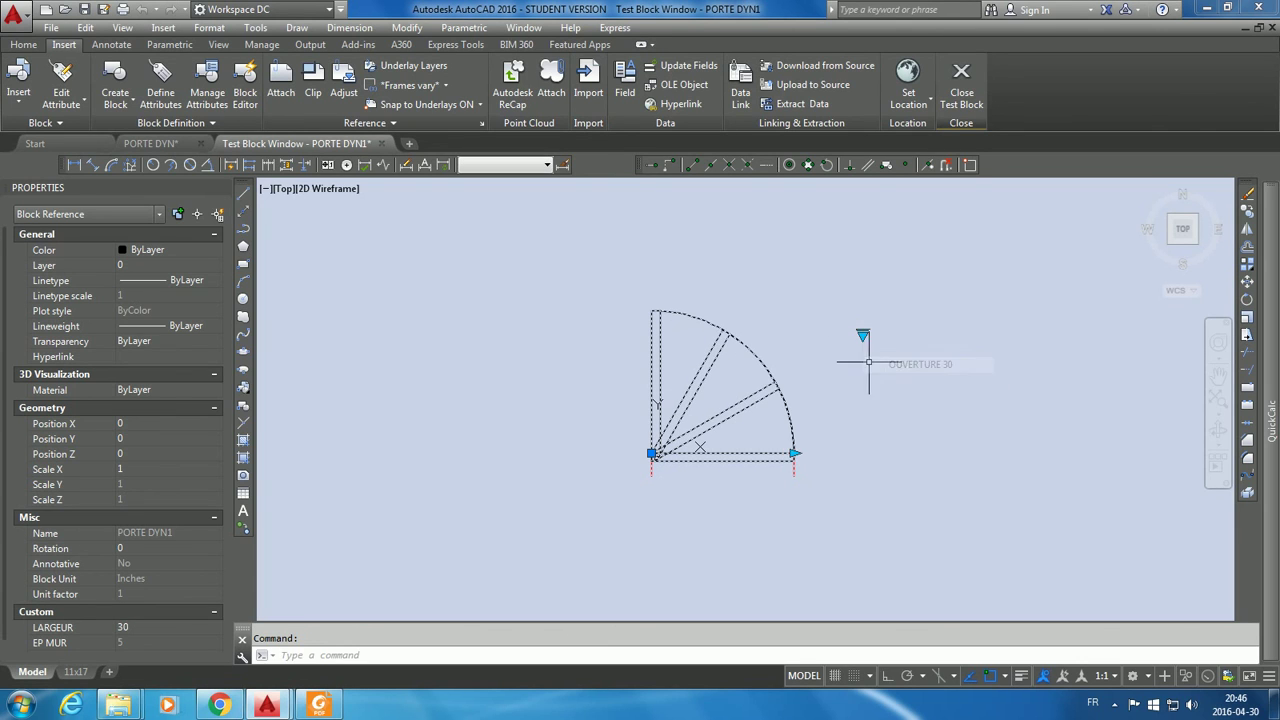
pyautogui.click(955, 72)
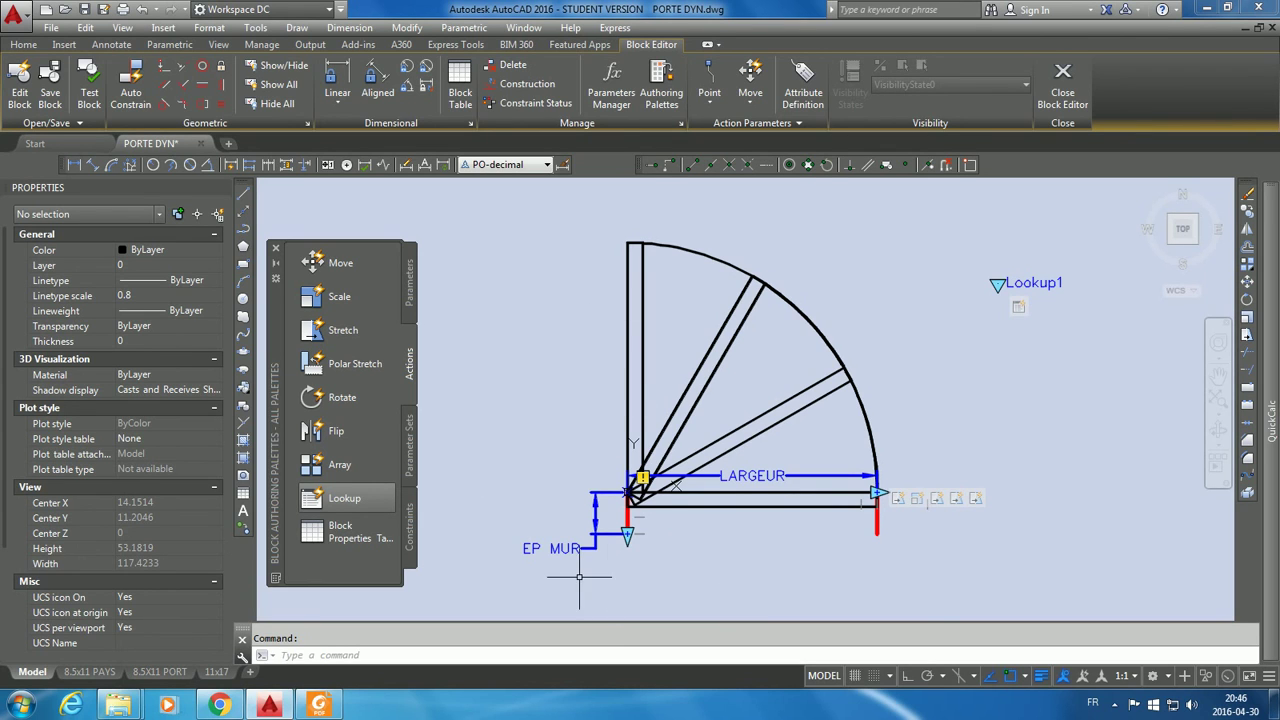
# Step: Add a Stretch action to the lower point of EP MUR, framing the lower ends of both red jamb lines and selecting those two lines
pyautogui.scroll(4, 579, 577)
pyautogui.scroll(-2, 727, 522)
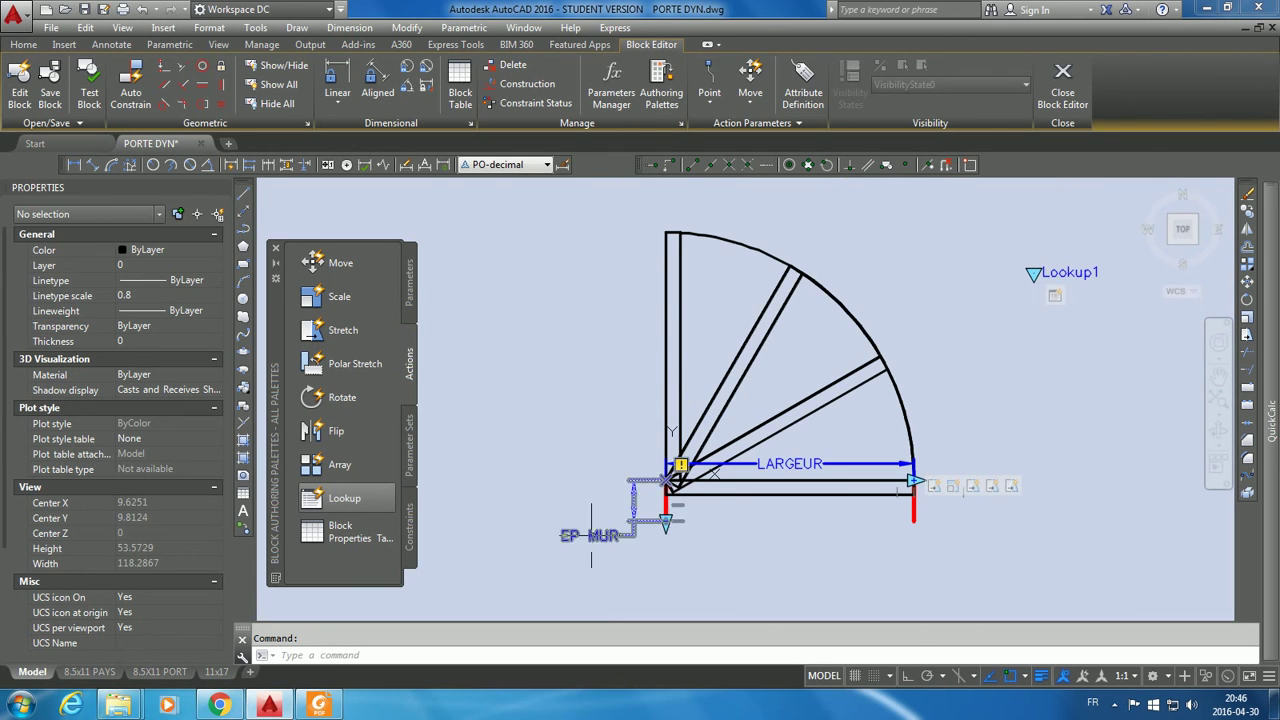
pyautogui.click(318, 335)
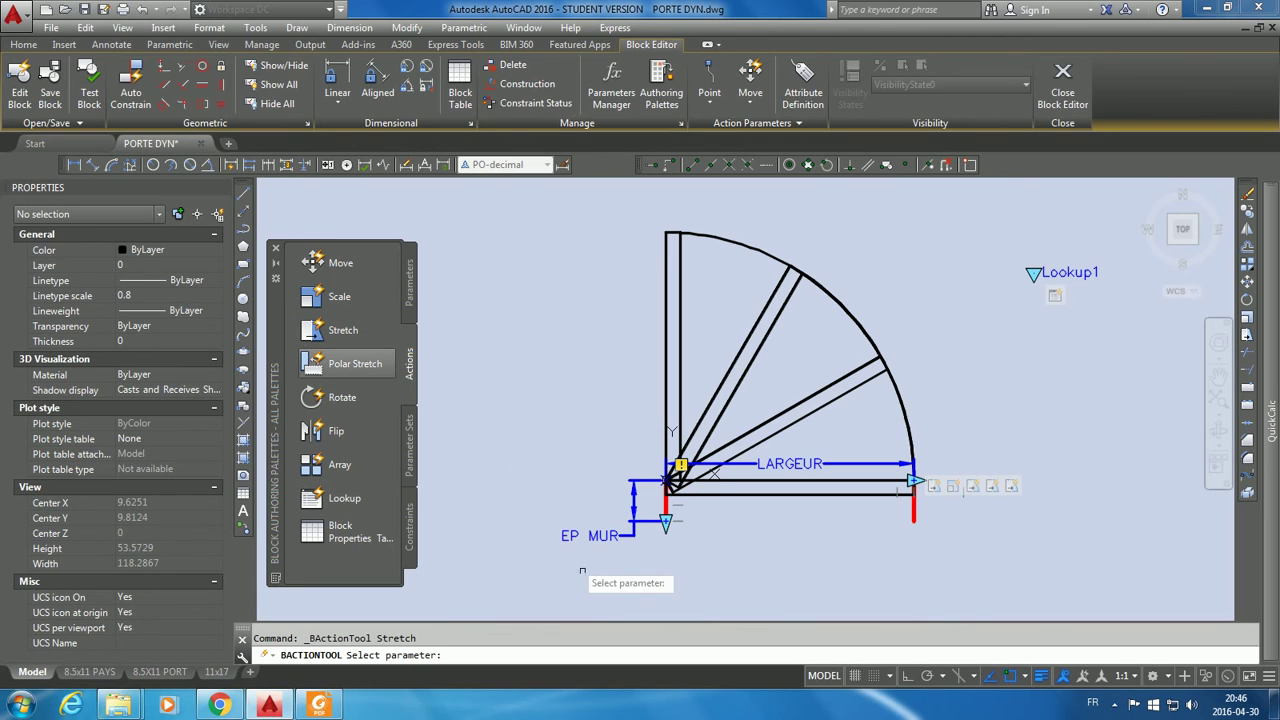
pyautogui.scroll(2, 633, 568)
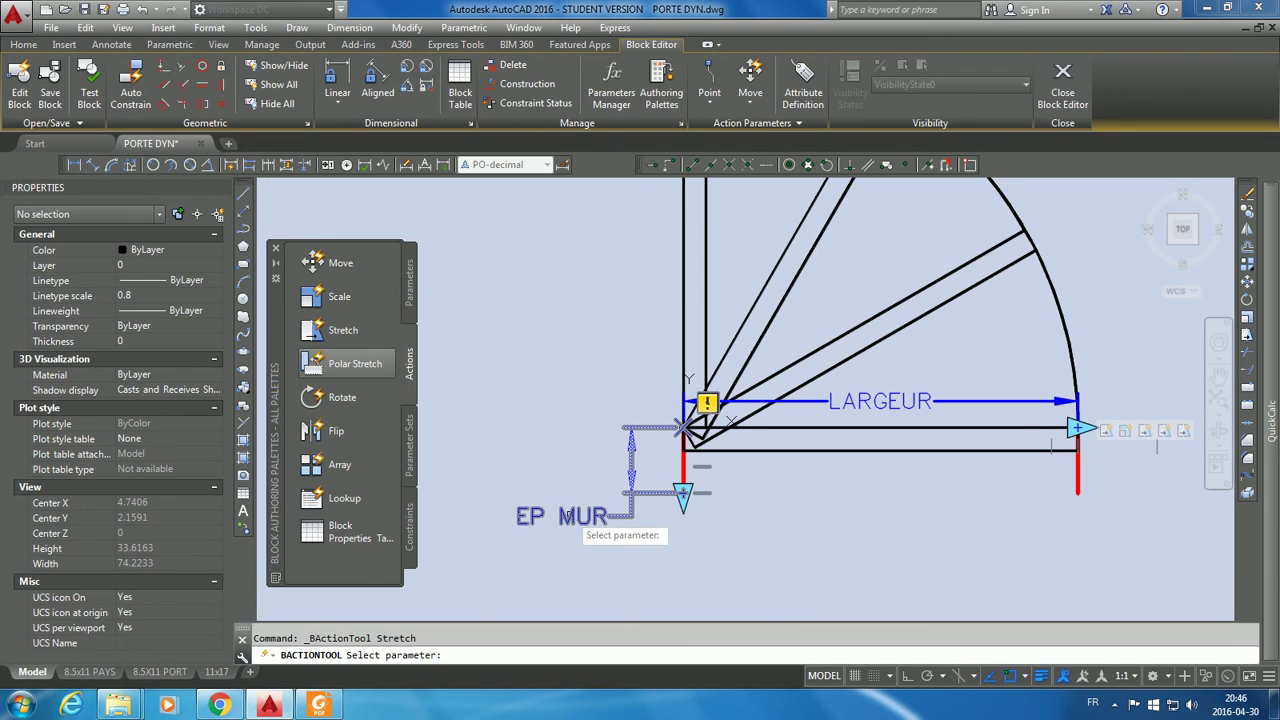
pyautogui.click(568, 514)
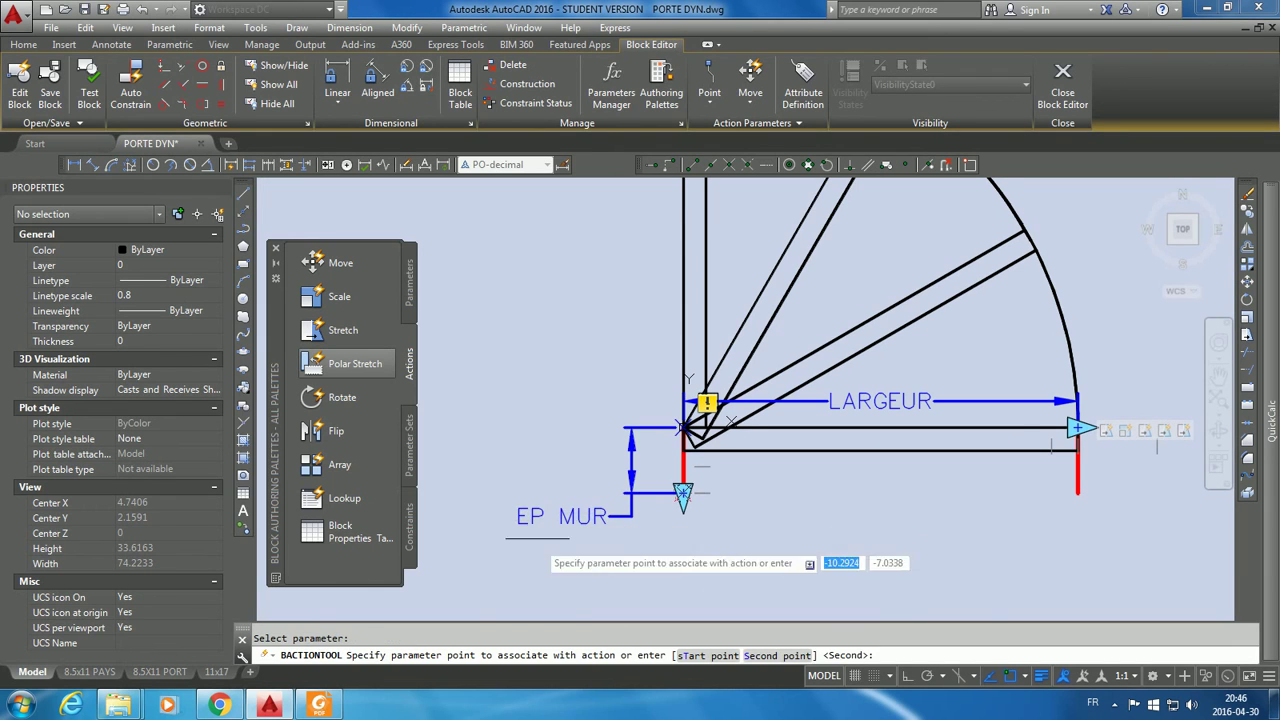
pyautogui.click(680, 494)
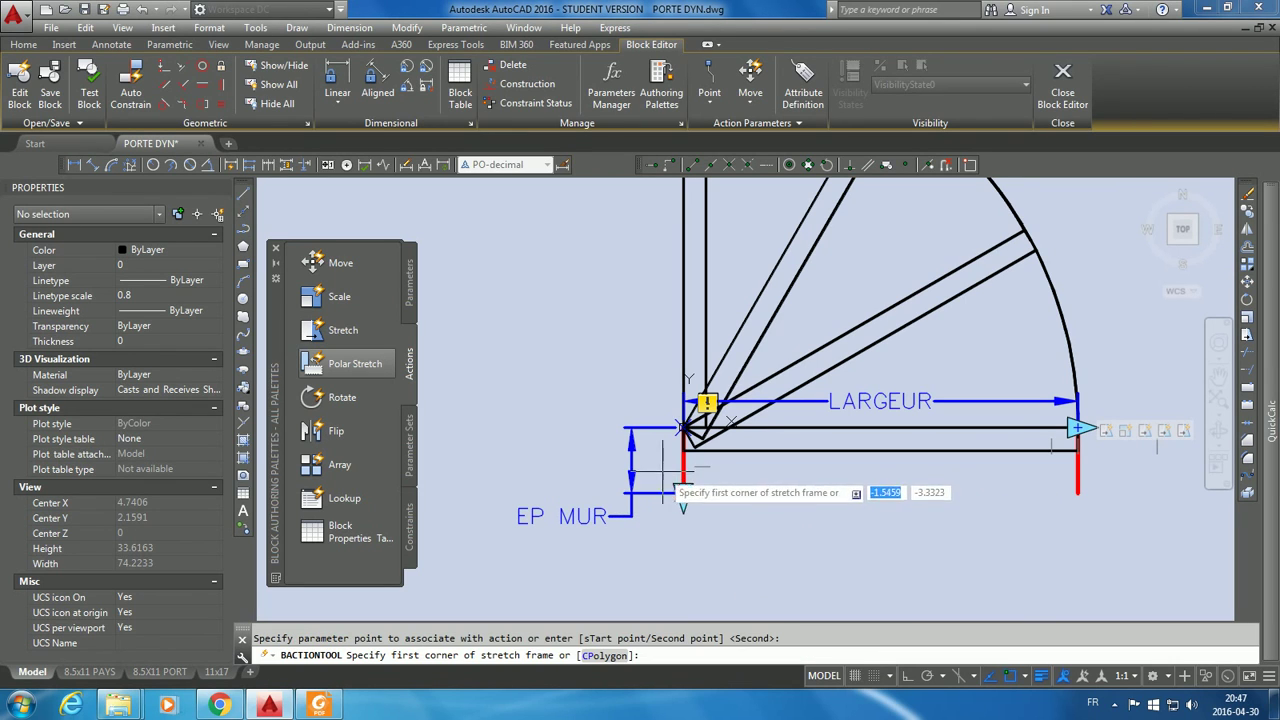
pyautogui.click(660, 466)
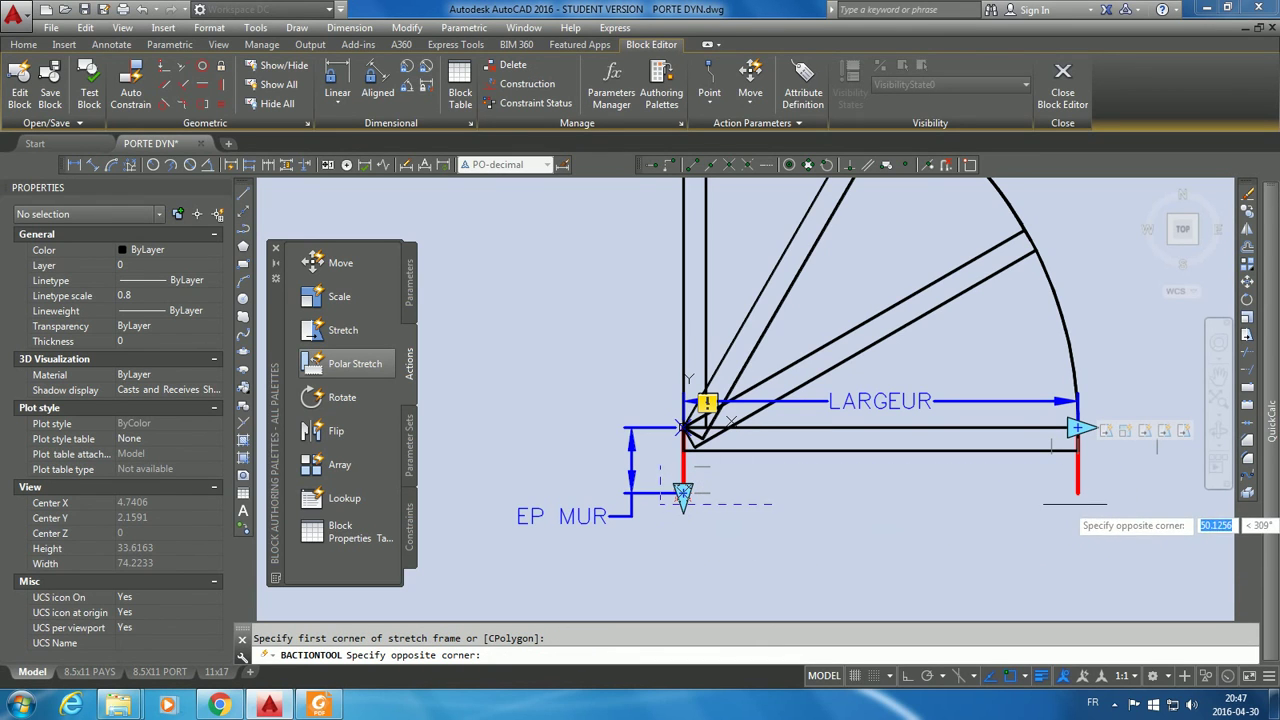
pyautogui.click(1105, 537)
pyautogui.scroll(2, 870, 460)
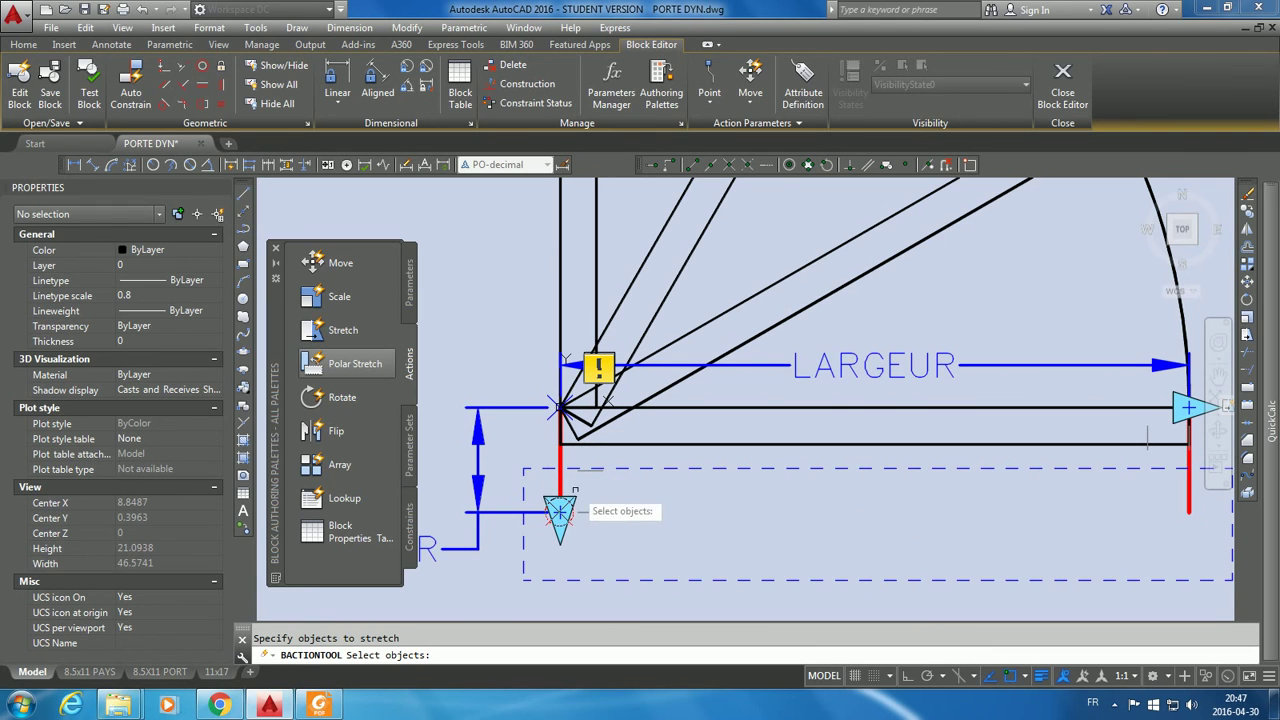
pyautogui.click(560, 484)
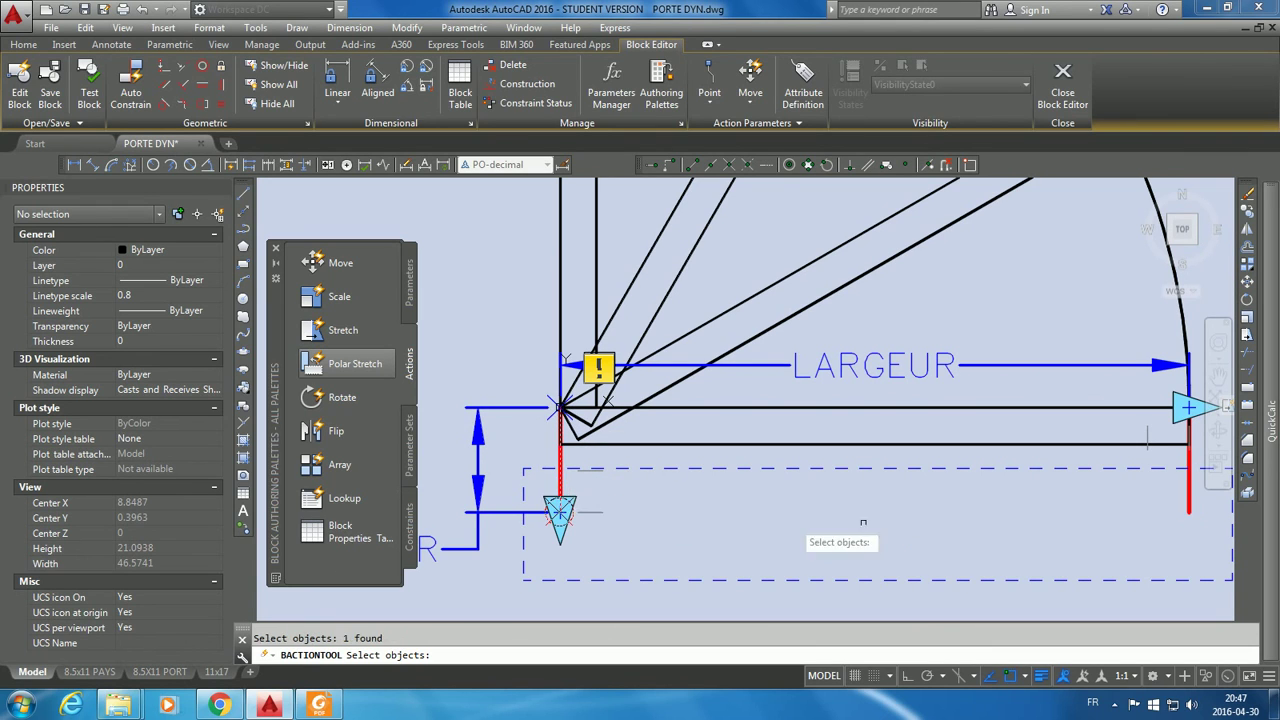
pyautogui.click(1189, 500)
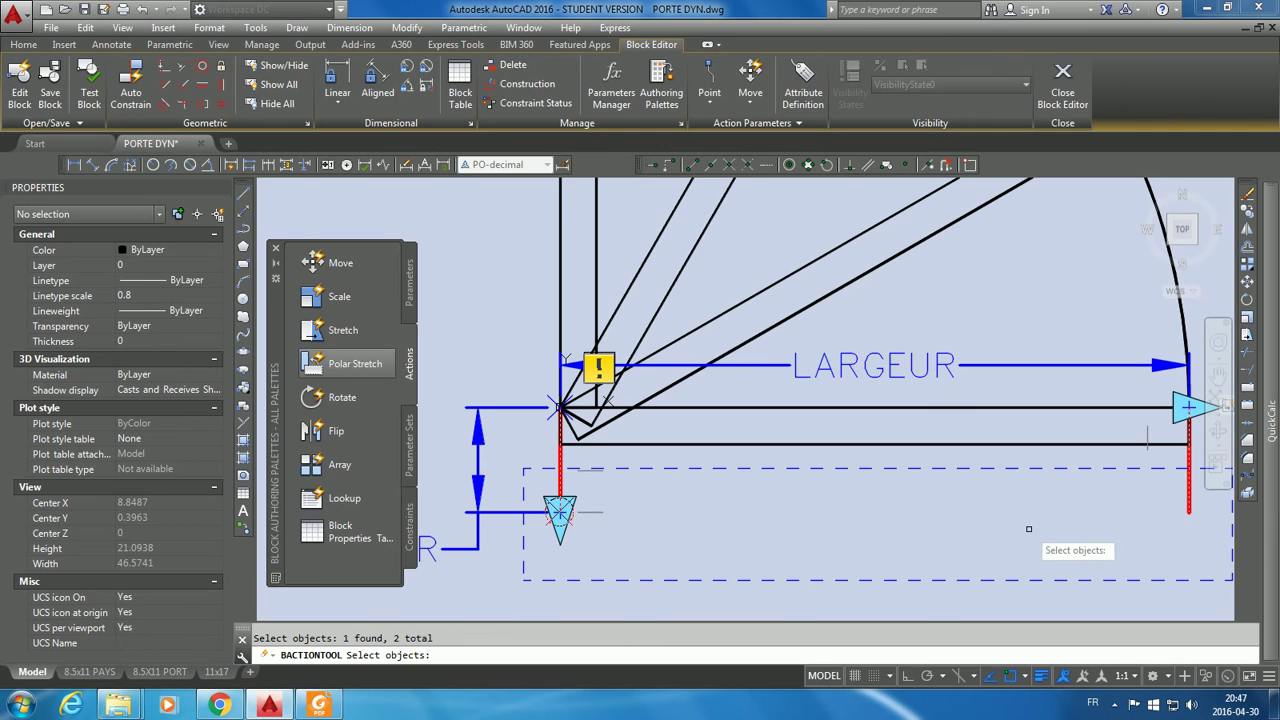
pyautogui.press('Return')
pyautogui.scroll(-2, 1028, 526)
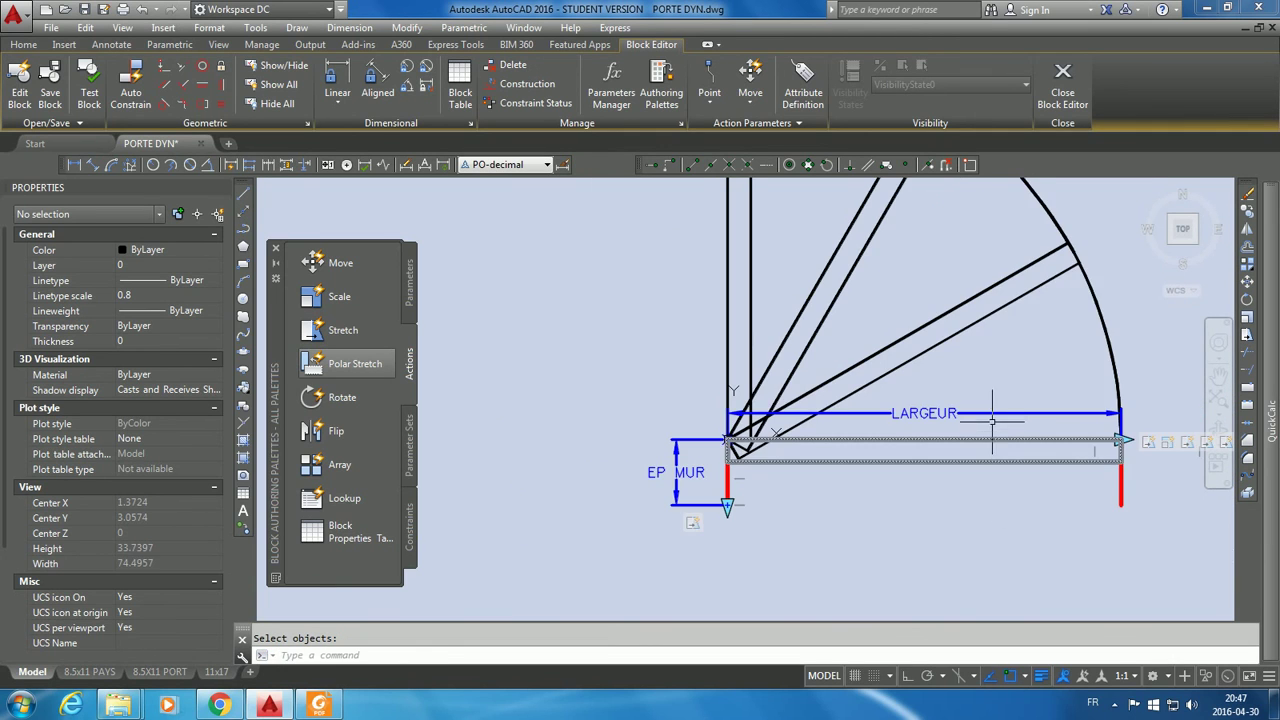
# Step: Test the door block by stretching its EP MUR grip to 3 and then back to 5
pyautogui.moveTo(1014, 399); pyautogui.dragTo(876, 363, button='middle')
pyautogui.scroll(-2, 980, 399)
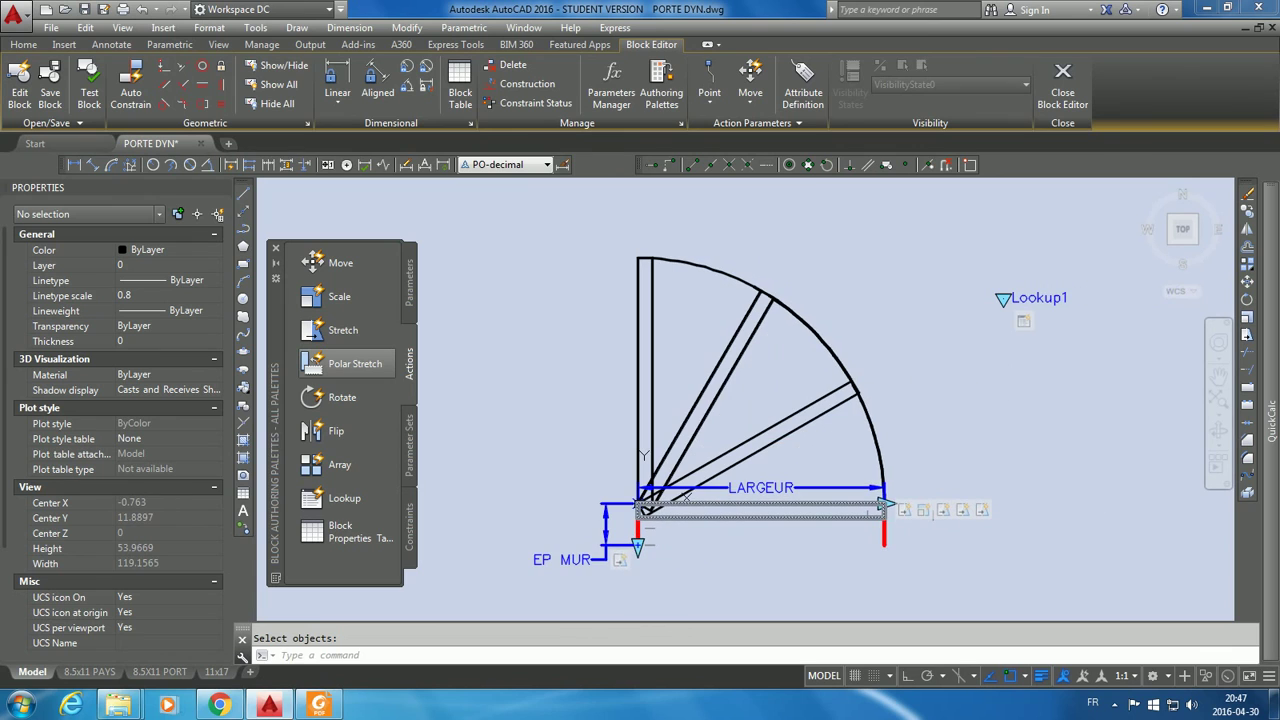
pyautogui.click(90, 72)
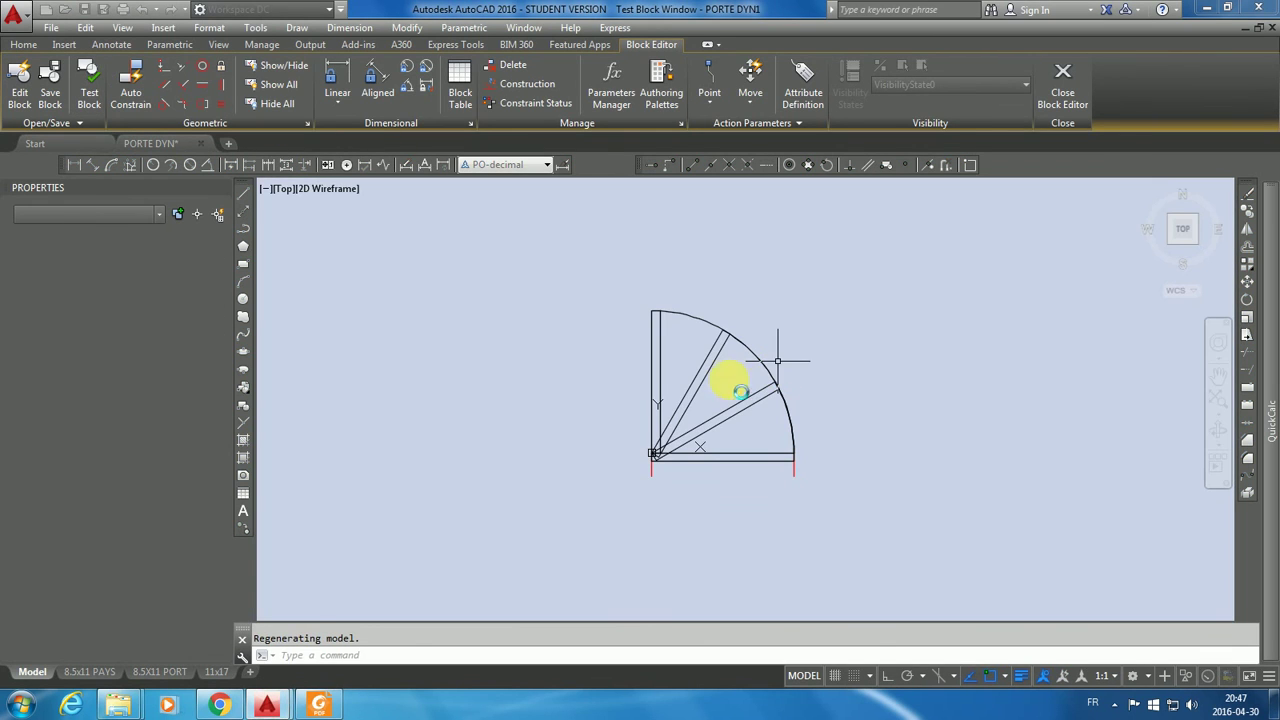
pyautogui.click(705, 455)
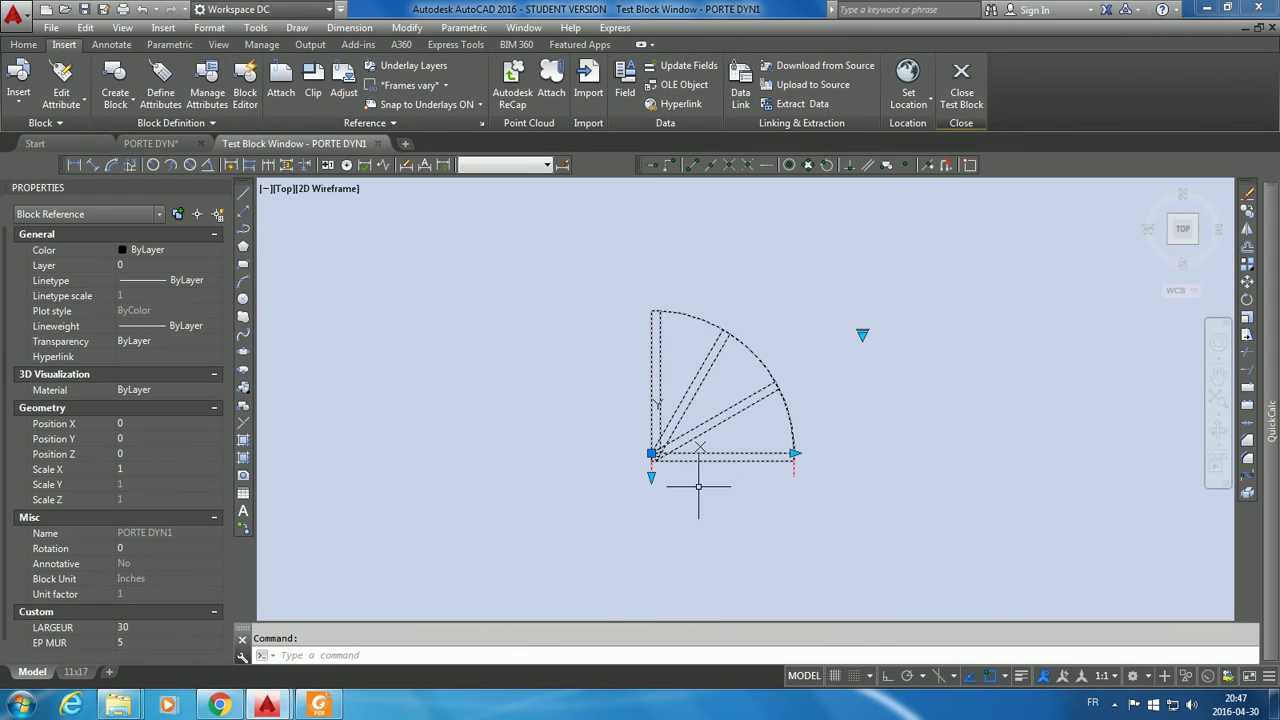
pyautogui.scroll(2, 655, 479)
pyautogui.click(640, 474)
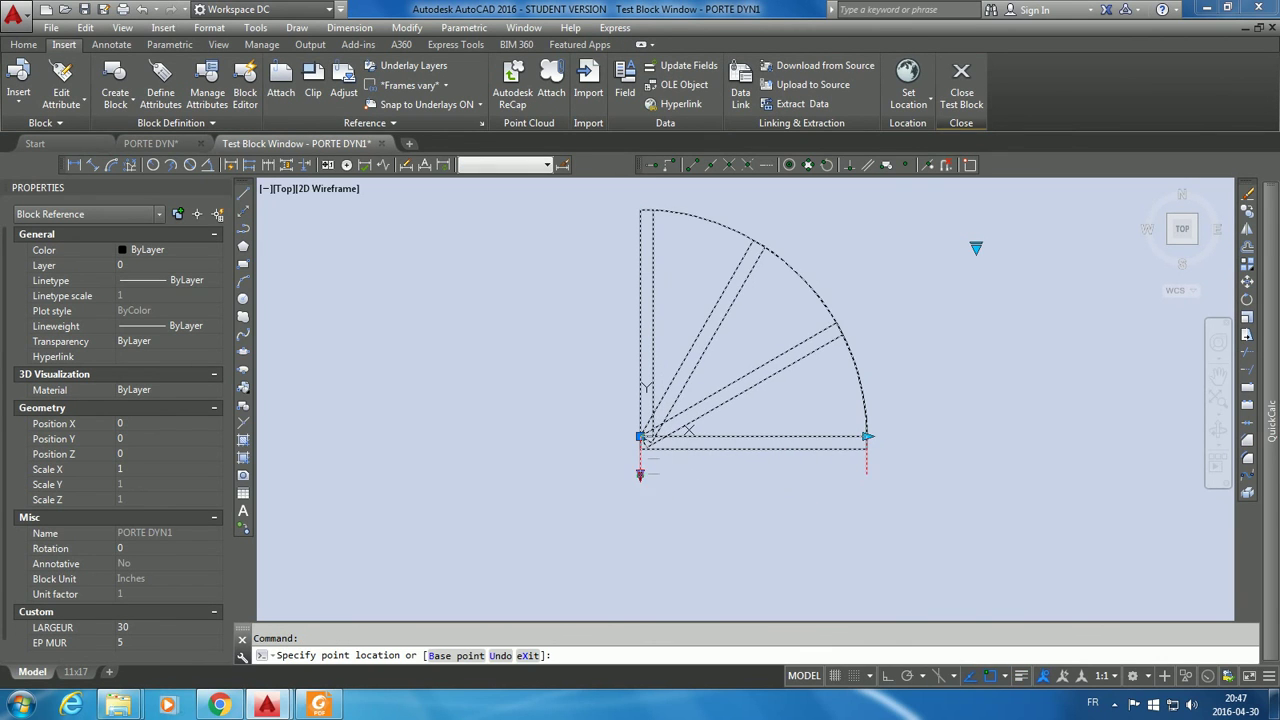
pyautogui.click(640, 452)
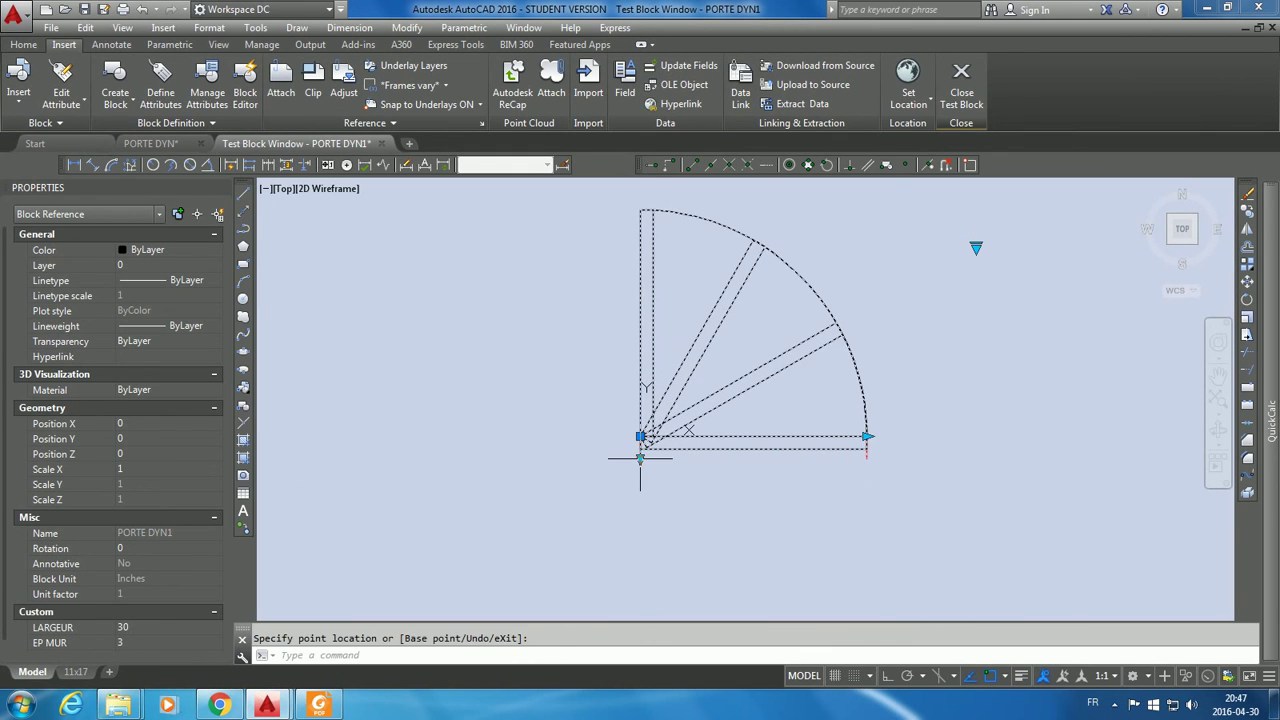
pyautogui.scroll(5, 636, 455)
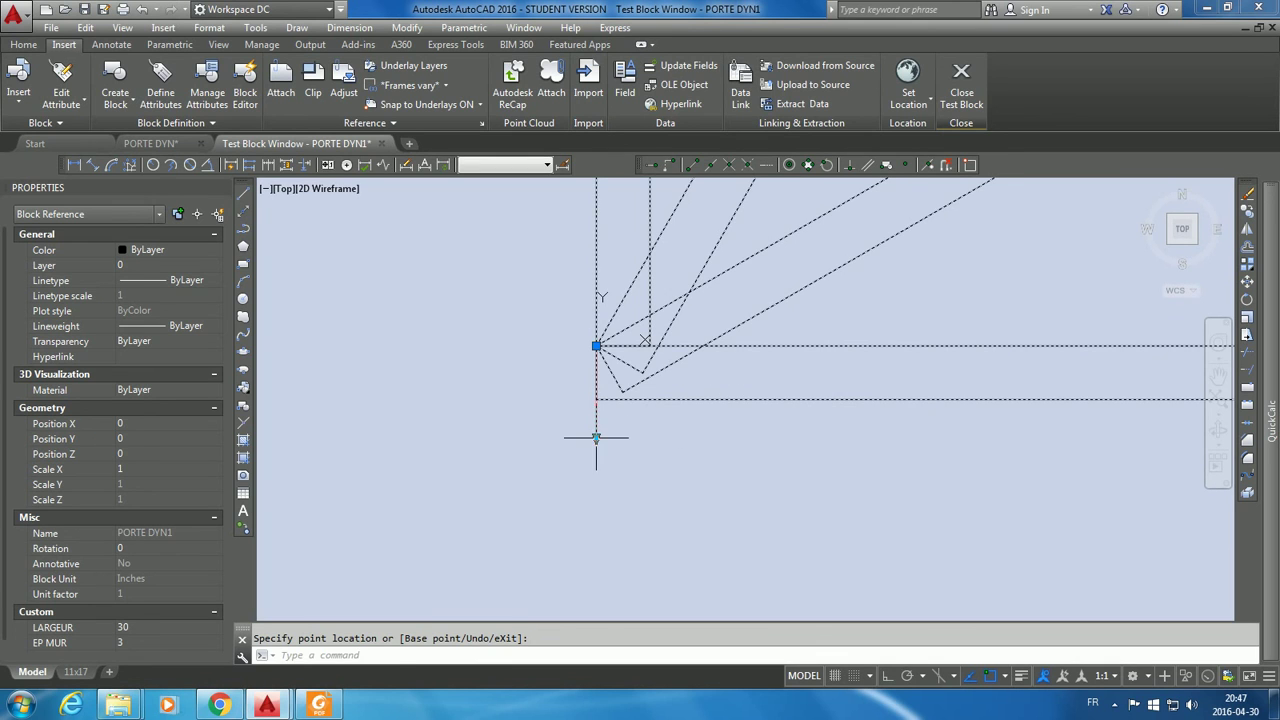
pyautogui.click(593, 502)
pyautogui.scroll(-6, 640, 465)
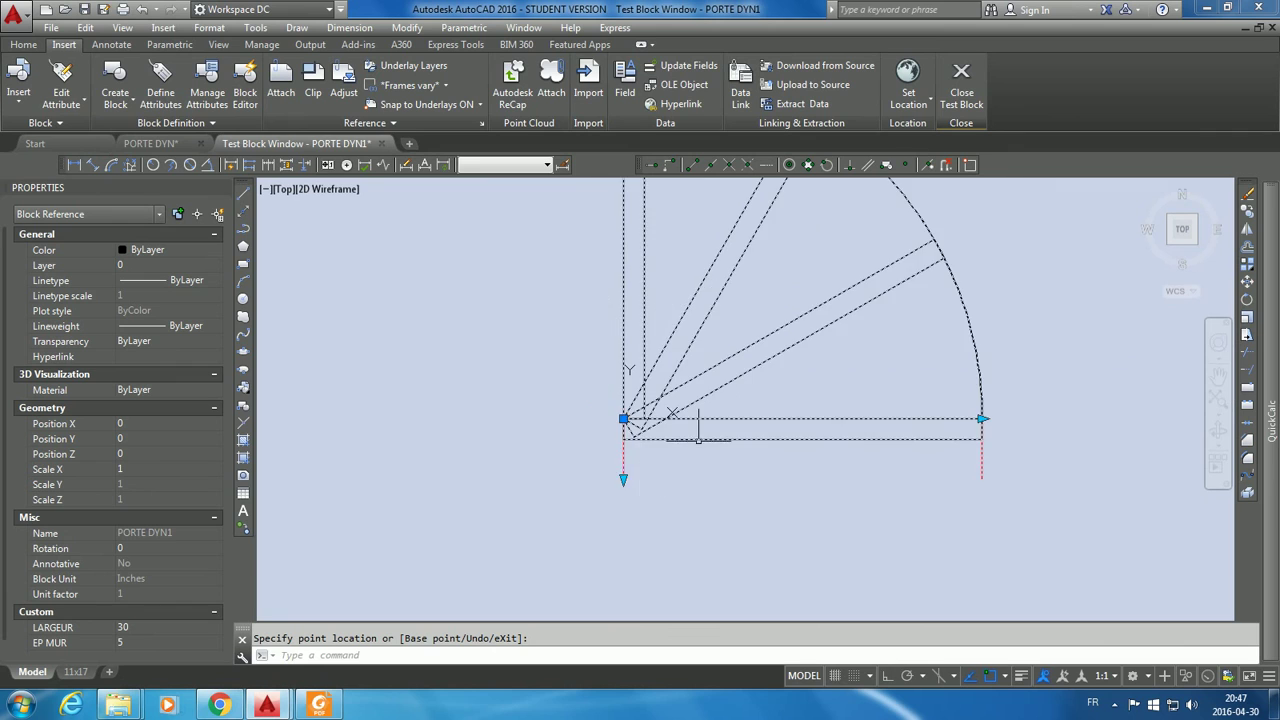
# Step: Switch the test door's lookup to OUVERTURE 28, then OUVERTURE 36, checking the red jamb line at the latch end, and deselect it
pyautogui.click(881, 318)
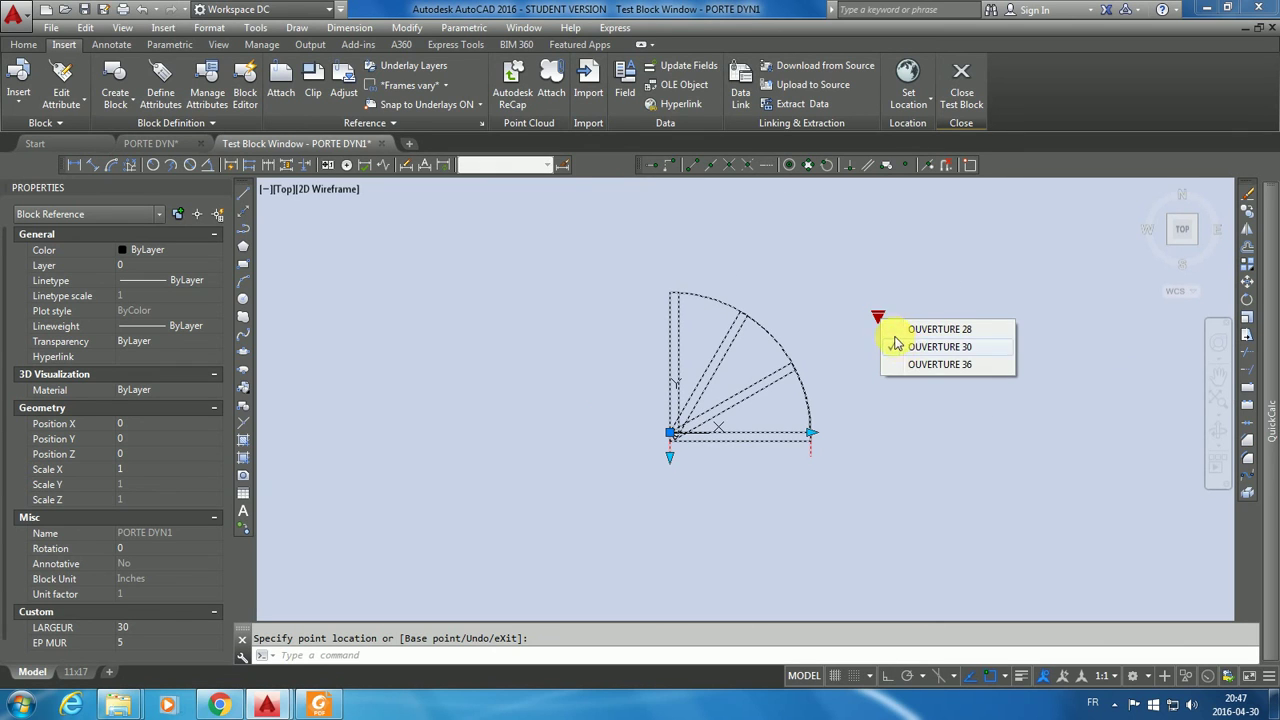
pyautogui.click(889, 343)
pyautogui.click(879, 318)
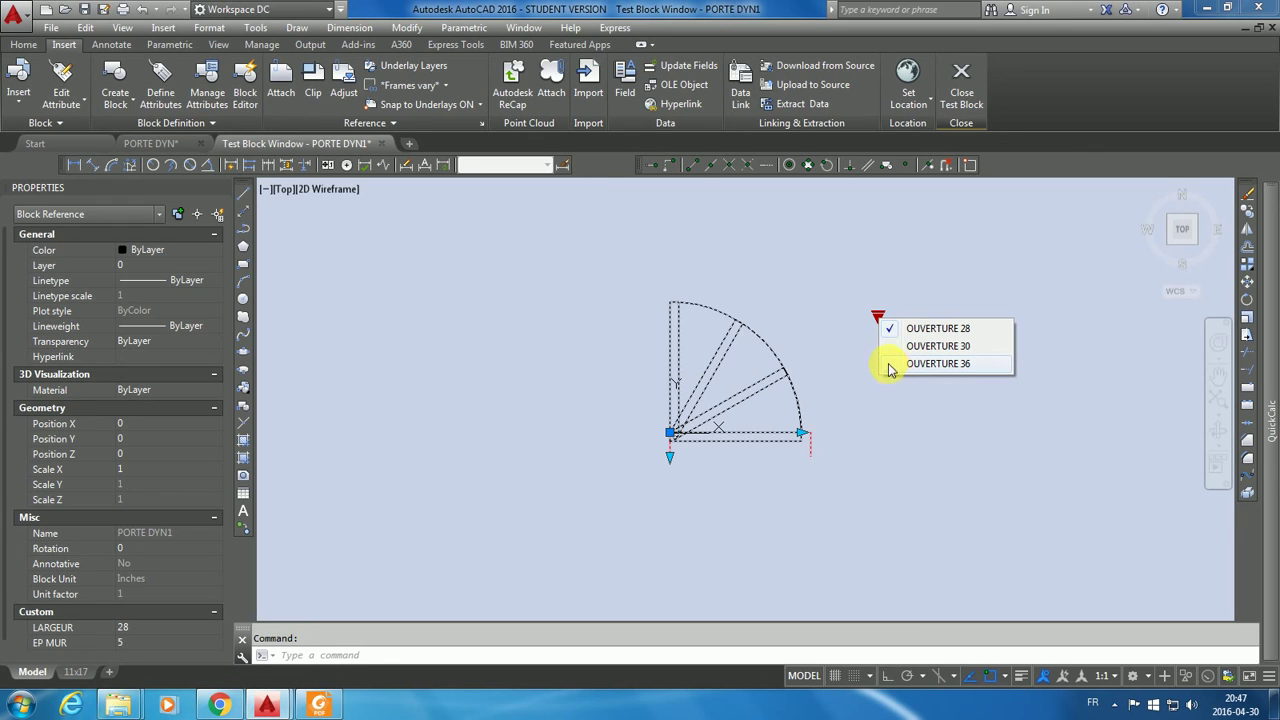
pyautogui.click(886, 366)
pyautogui.scroll(4, 801, 437)
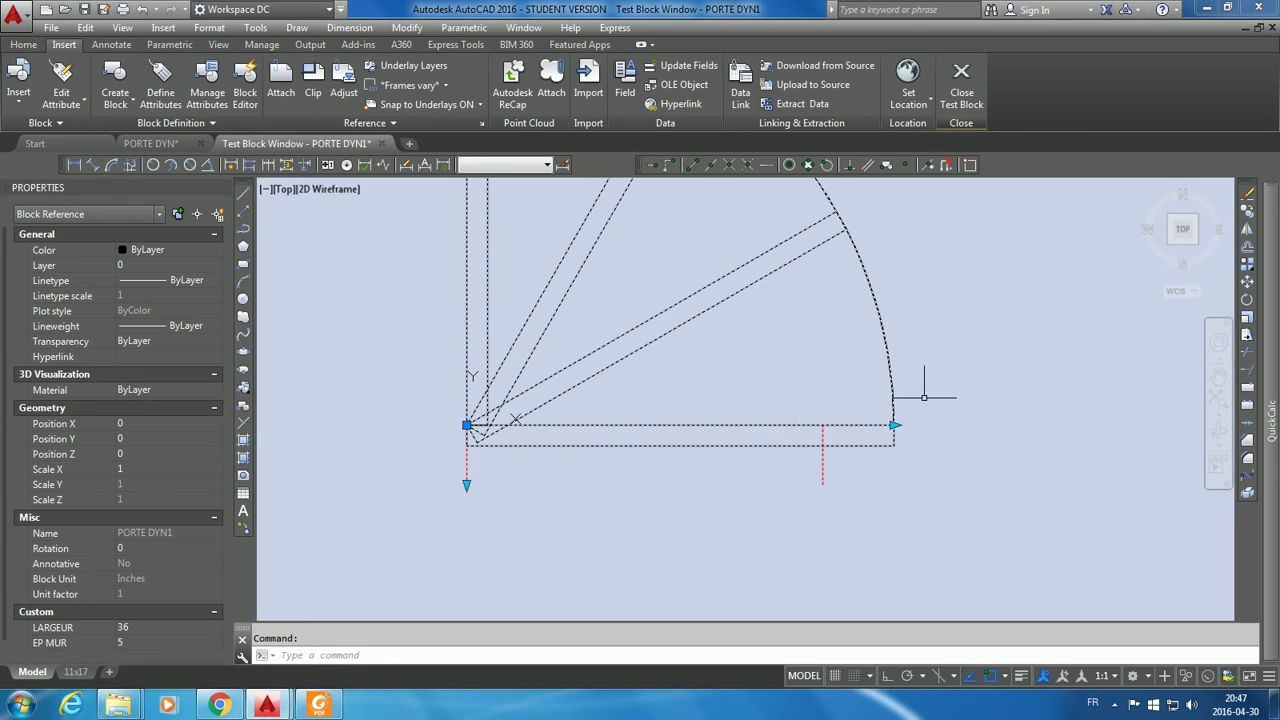
pyautogui.press('Escape')
pyautogui.scroll(-4, 1014, 394)
pyautogui.moveTo(1000, 363); pyautogui.dragTo(808, 428, button='middle')
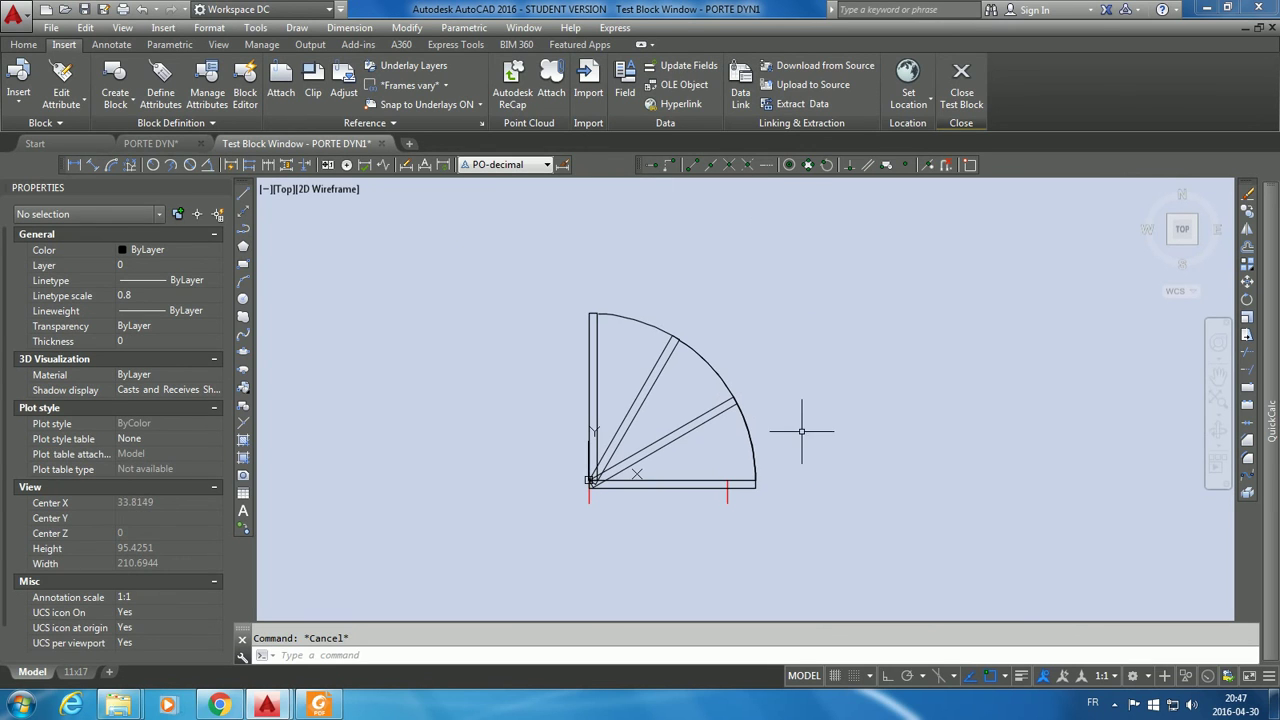
# Step: Reselect the test door, cycle its lookup through OUVERTURE 30, 36, 28 and 36, and close the test window
pyautogui.click(755, 440)
pyautogui.scroll(2, 744, 501)
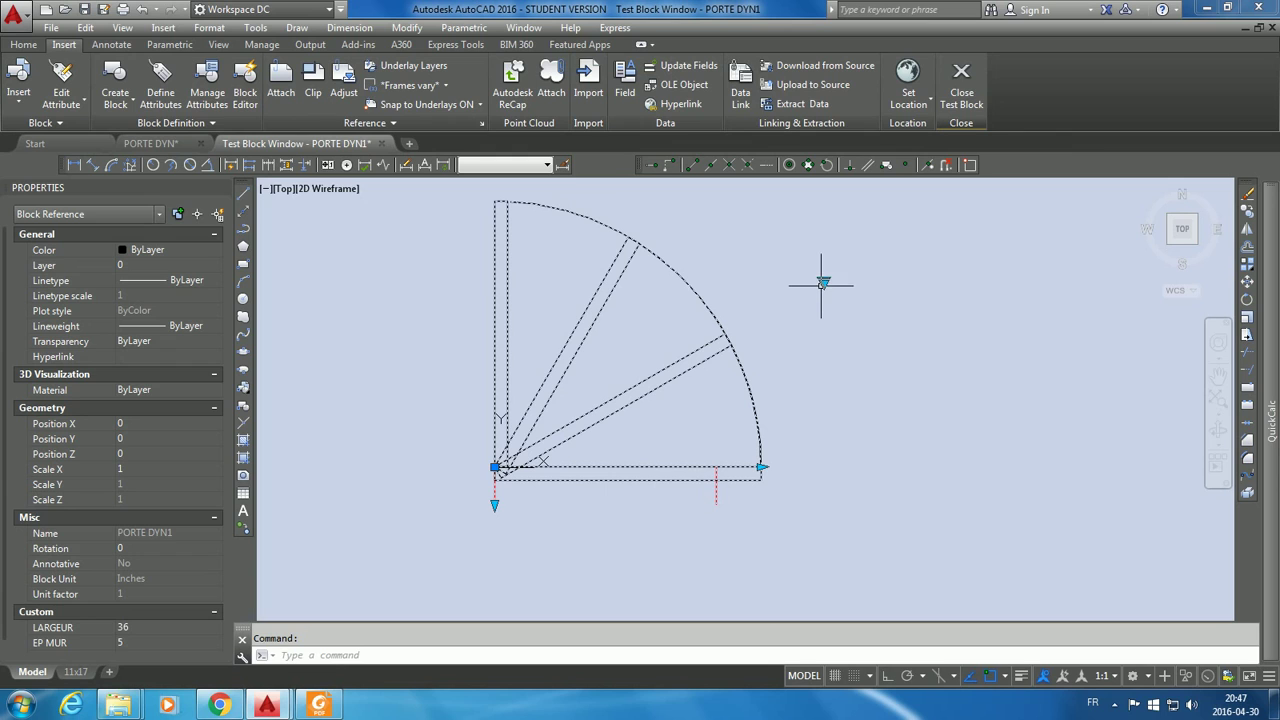
pyautogui.click(823, 282)
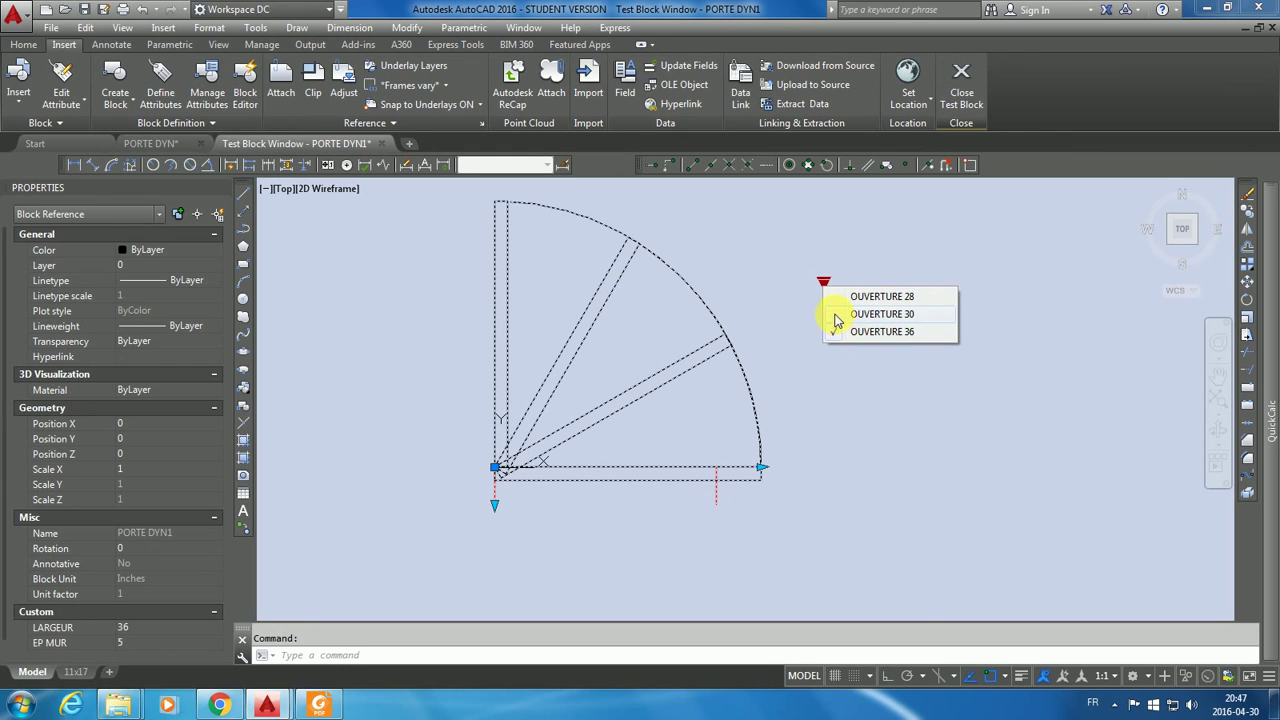
pyautogui.click(837, 318)
pyautogui.click(823, 283)
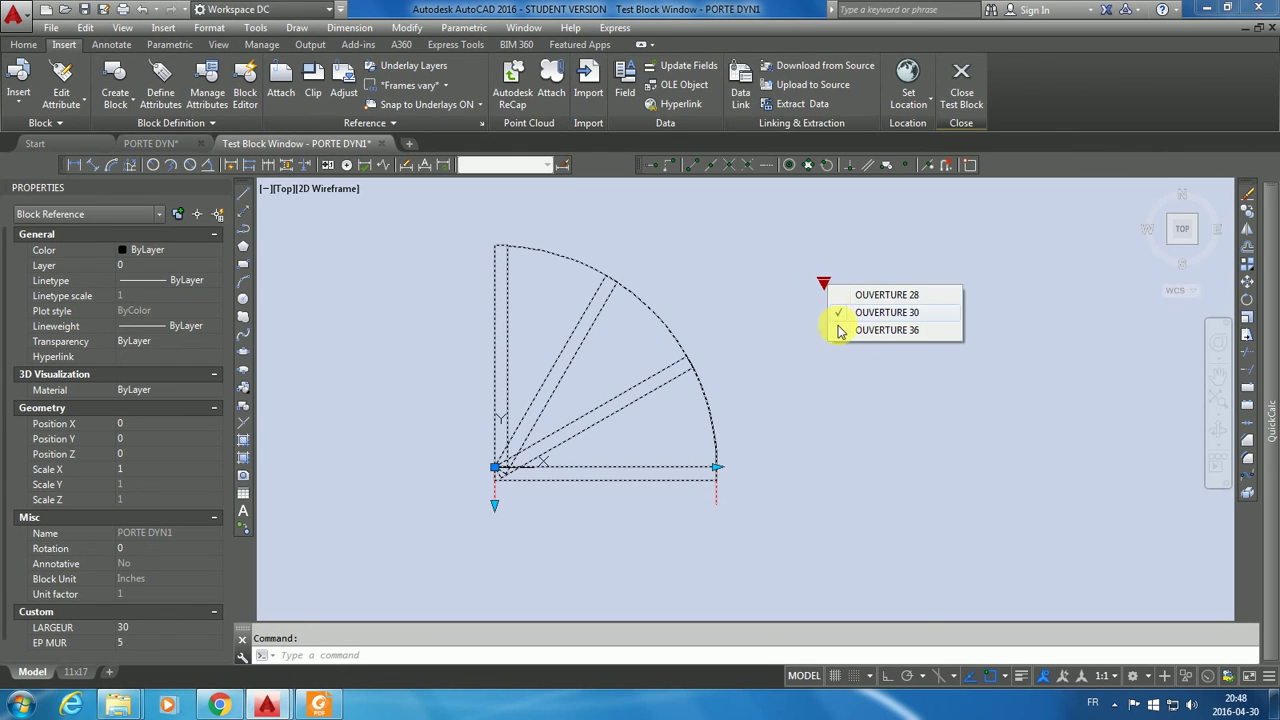
pyautogui.click(840, 331)
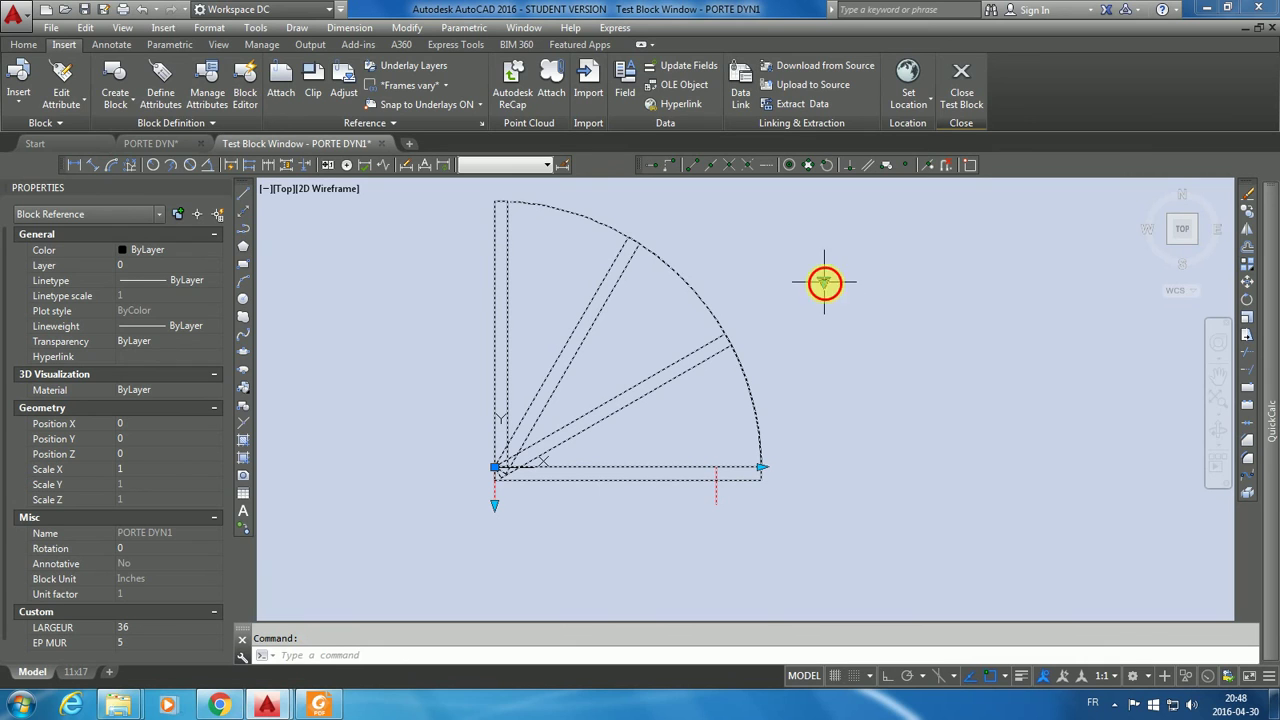
pyautogui.click(823, 283)
pyautogui.click(884, 294)
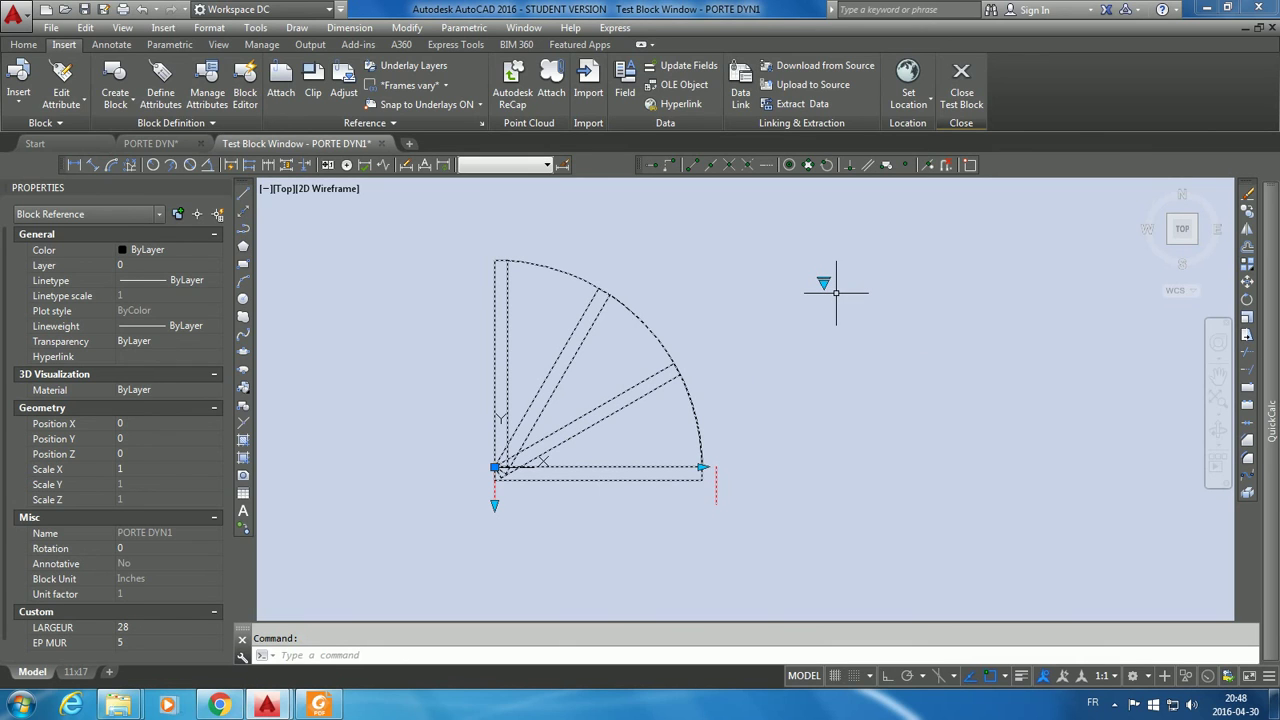
pyautogui.click(823, 283)
pyautogui.click(836, 331)
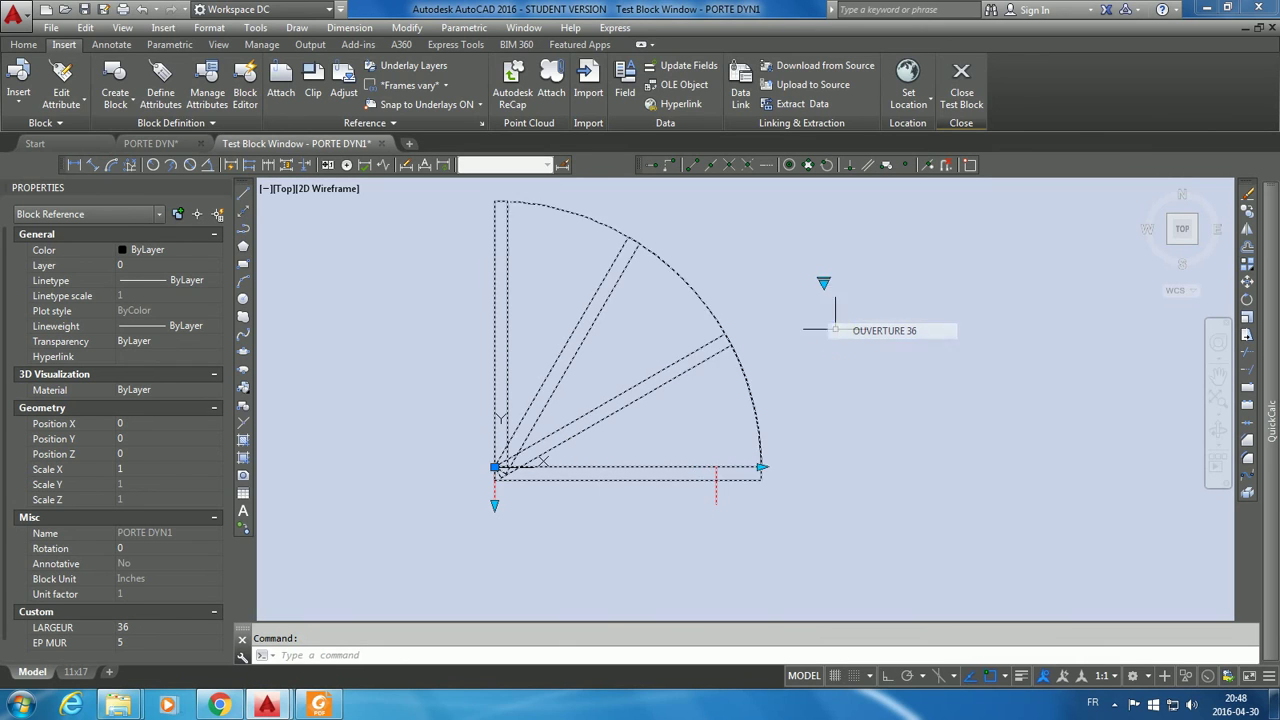
pyautogui.press('Escape')
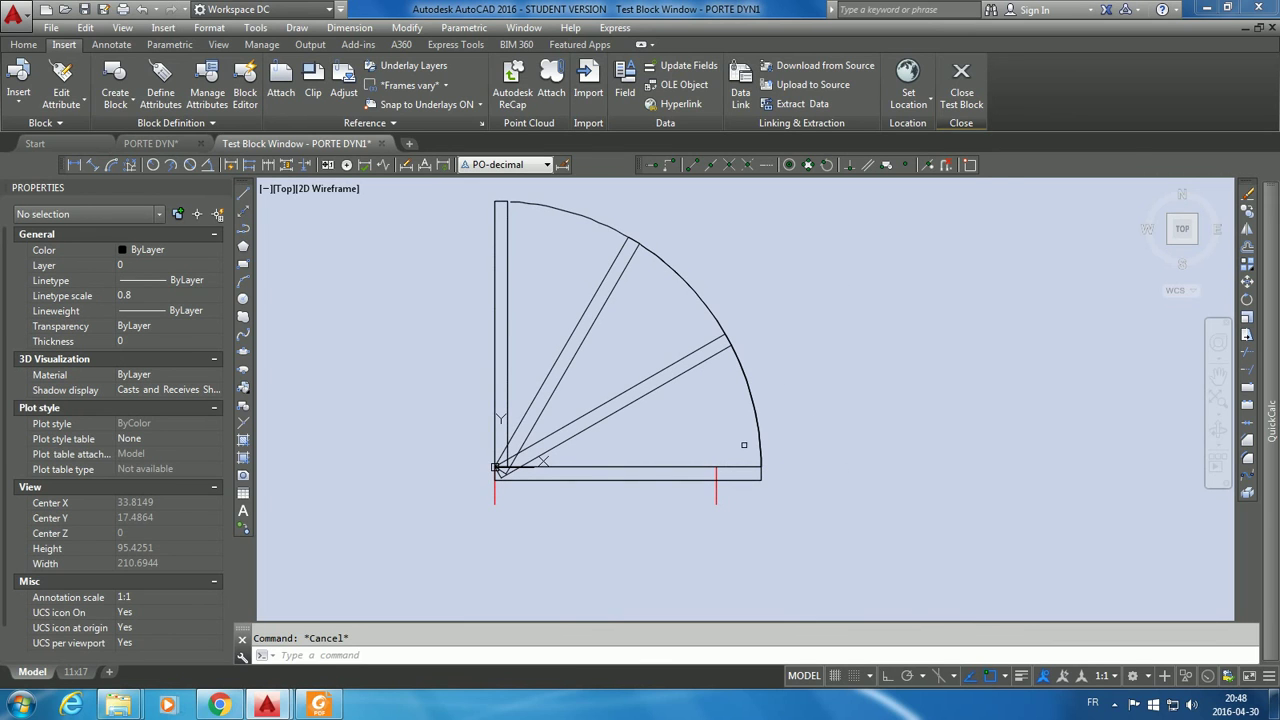
pyautogui.click(961, 85)
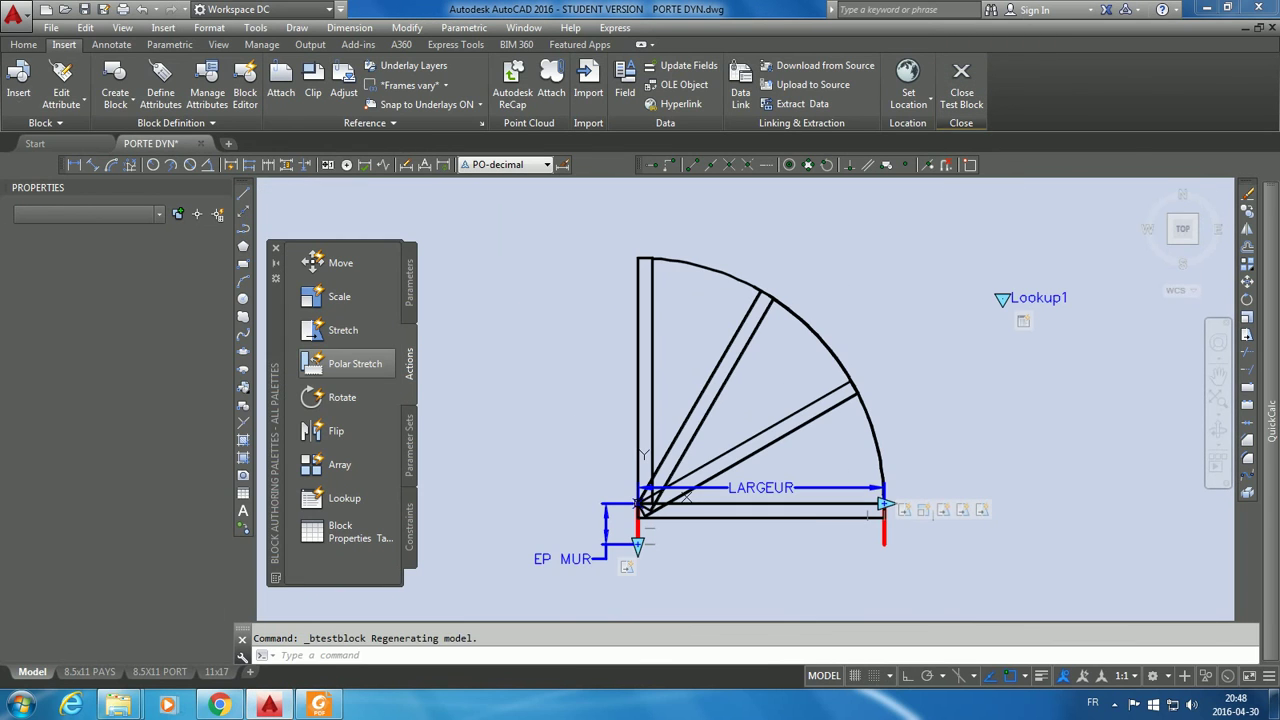
# Step: Modify the ETIRER 0deg action's selection set, reframing it around the closed leaf's free end and whole adjacent red jamb line, and adding that line
pyautogui.scroll(5, 877, 553)
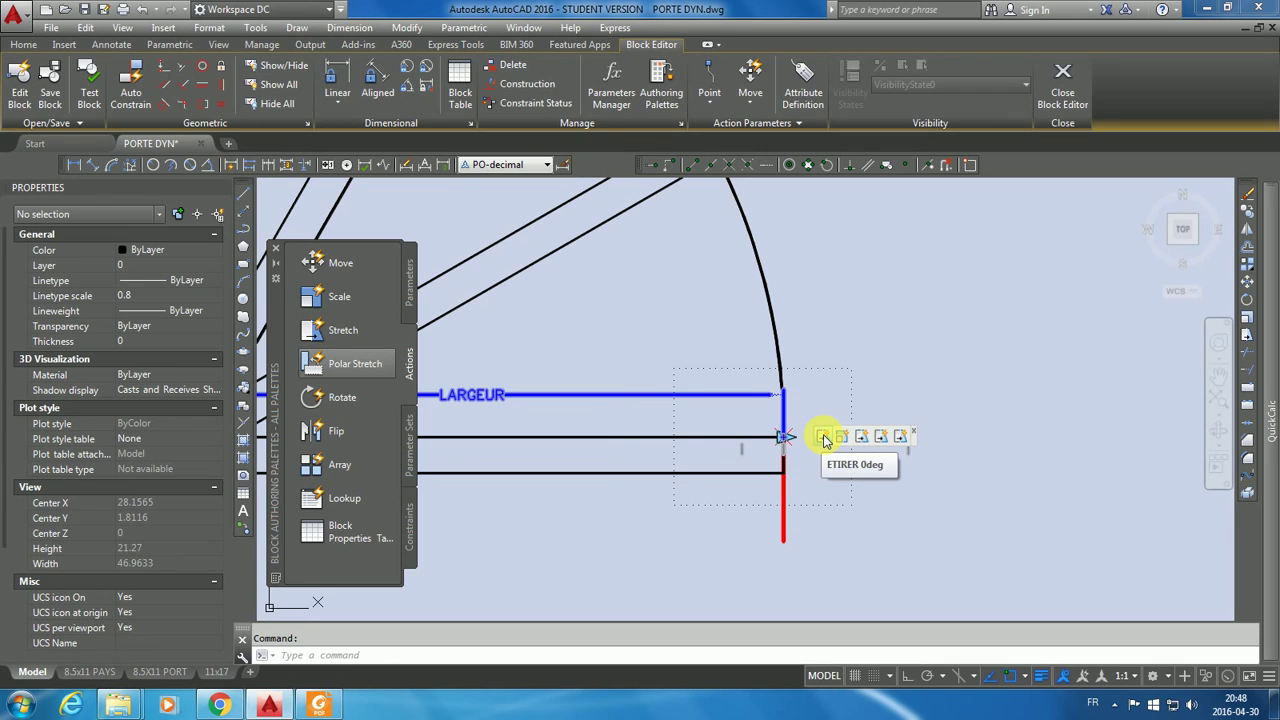
pyautogui.rightClick(825, 440)
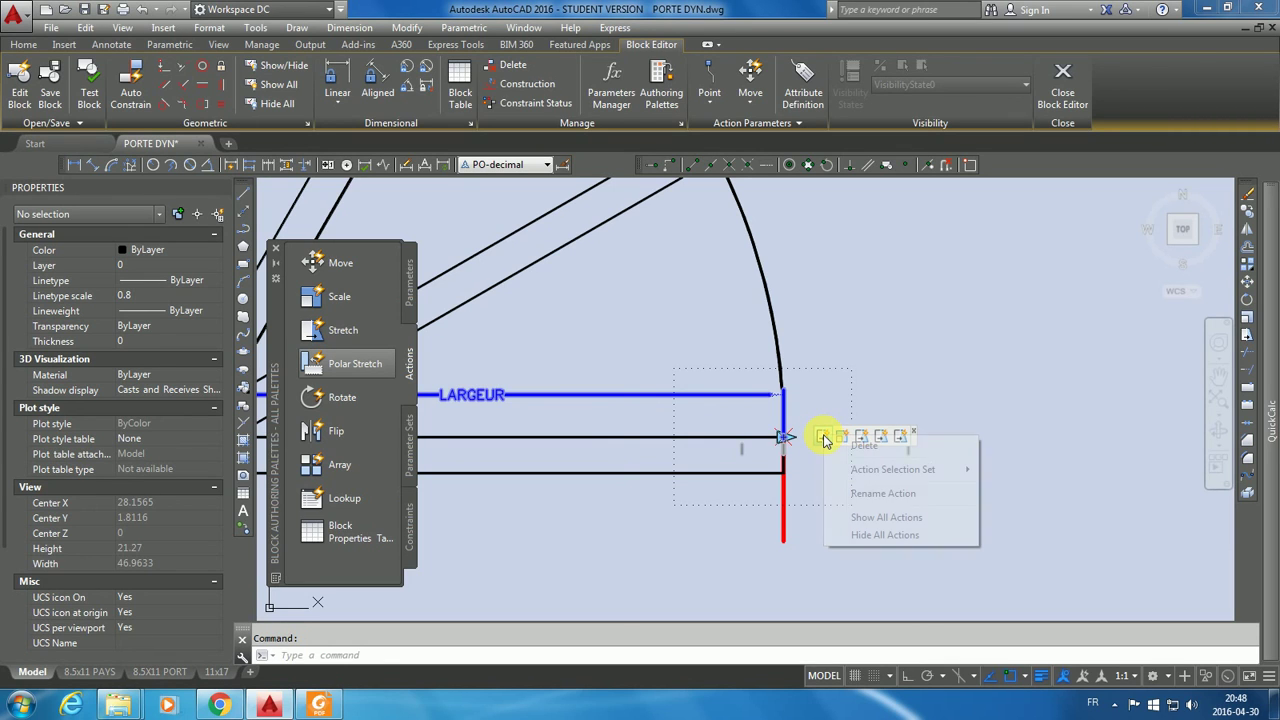
pyautogui.moveTo(948, 474)
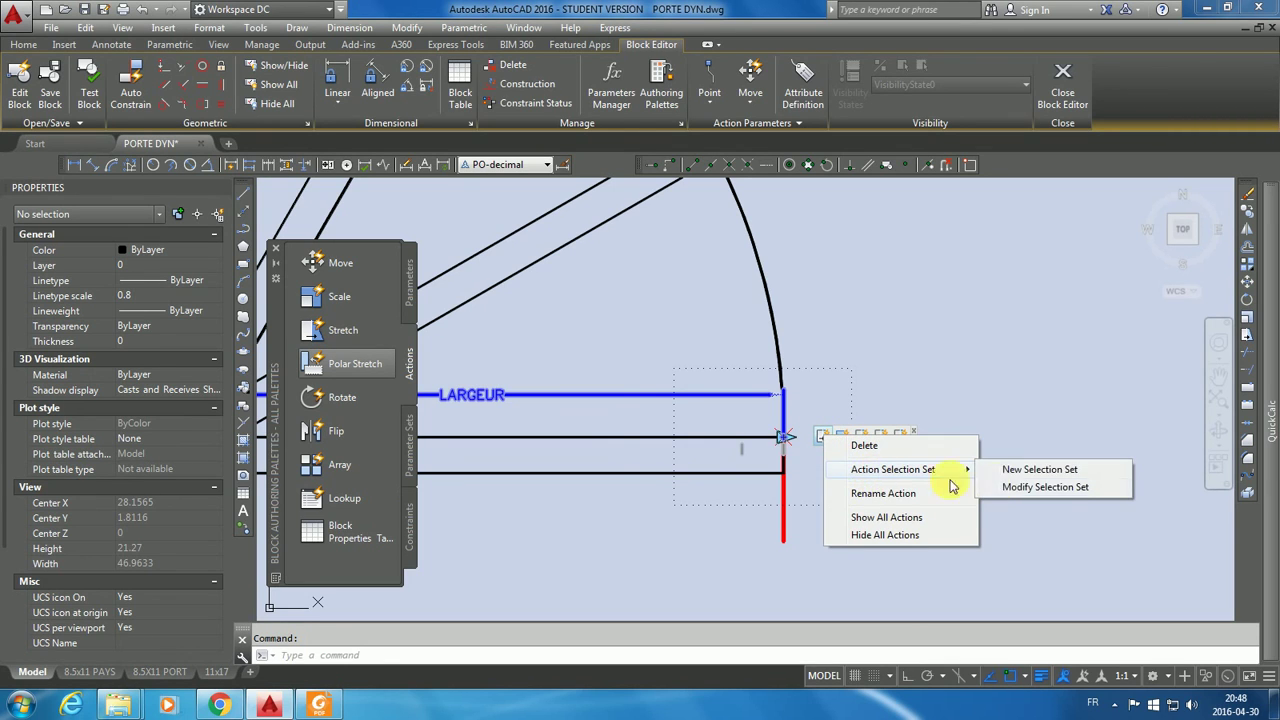
pyautogui.click(1022, 497)
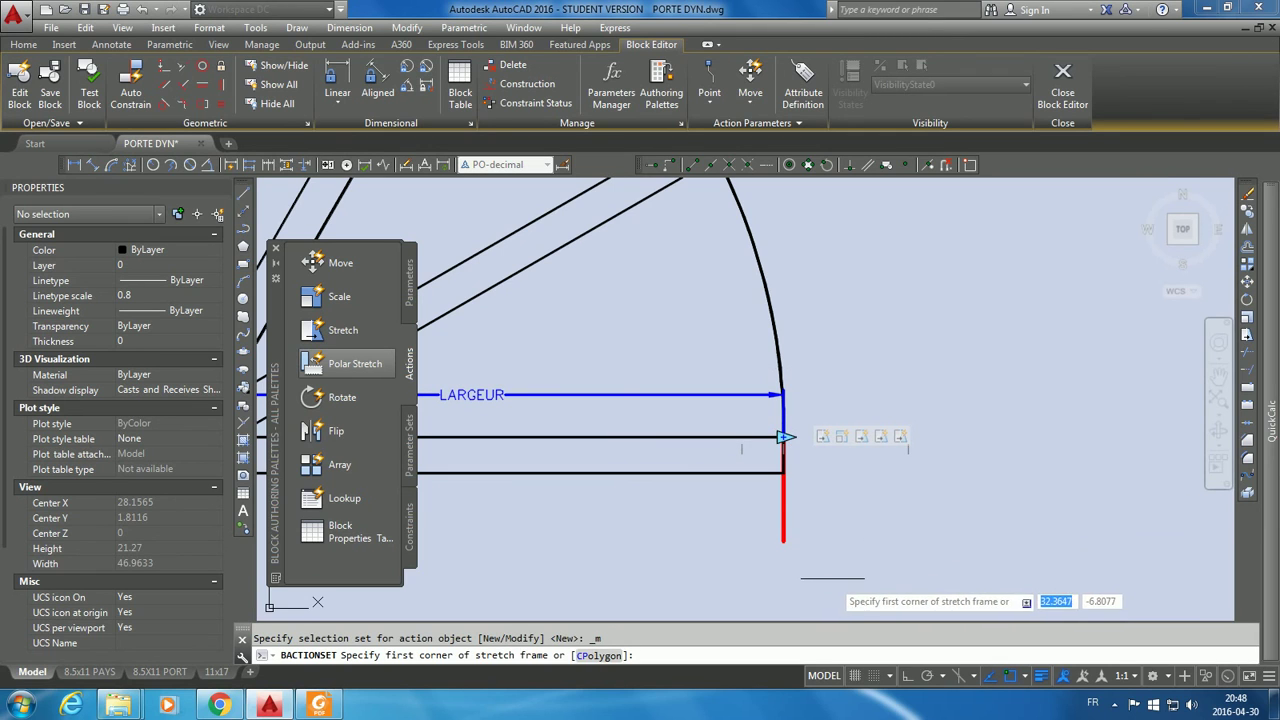
pyautogui.click(835, 577)
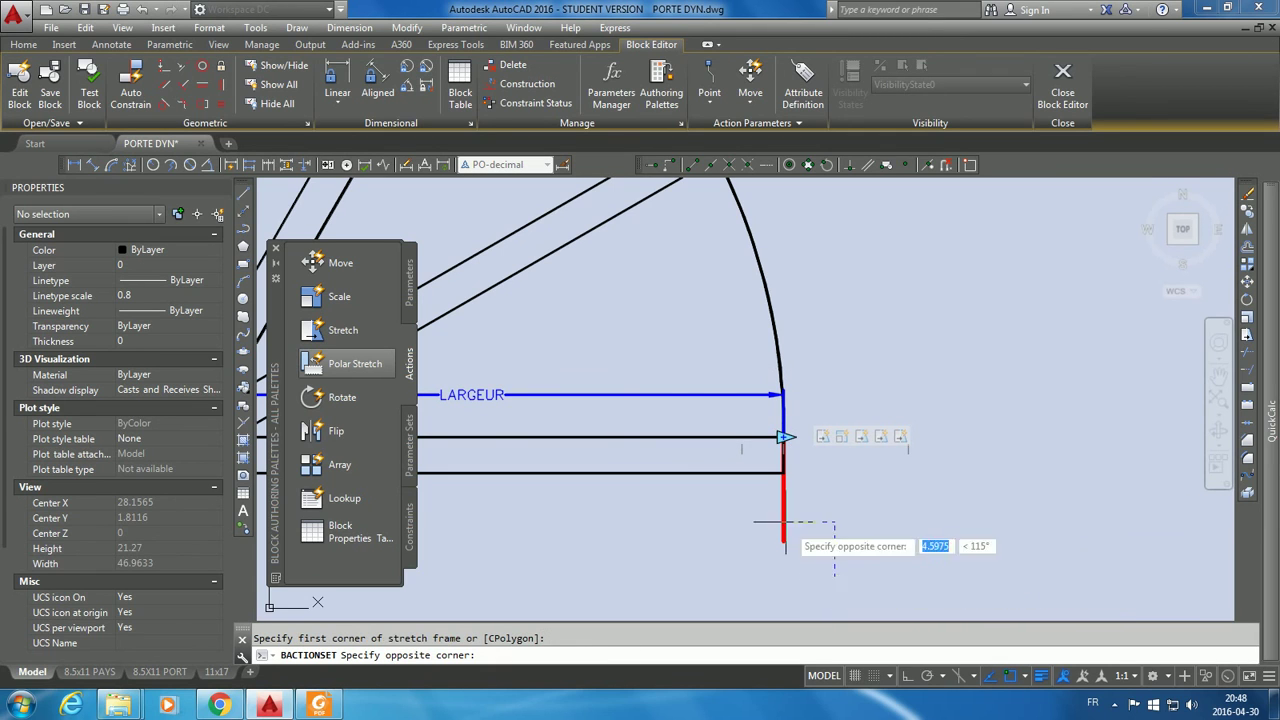
pyautogui.click(709, 414)
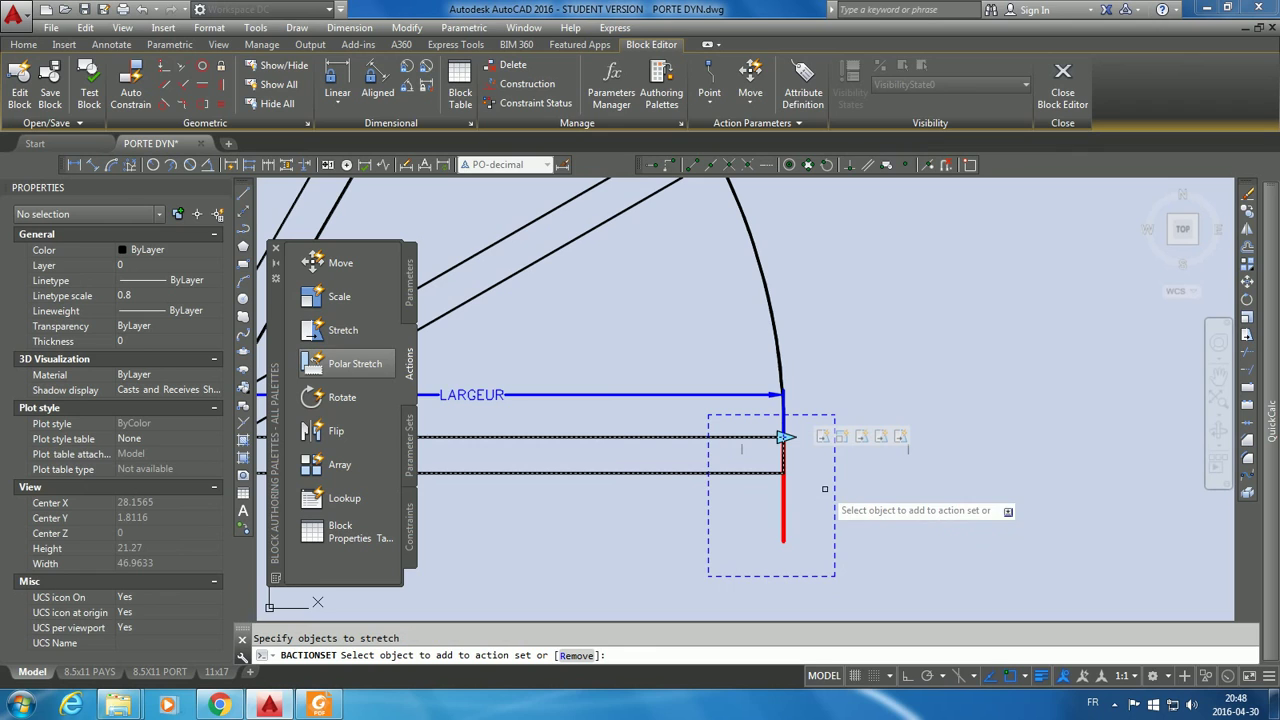
pyautogui.click(783, 500)
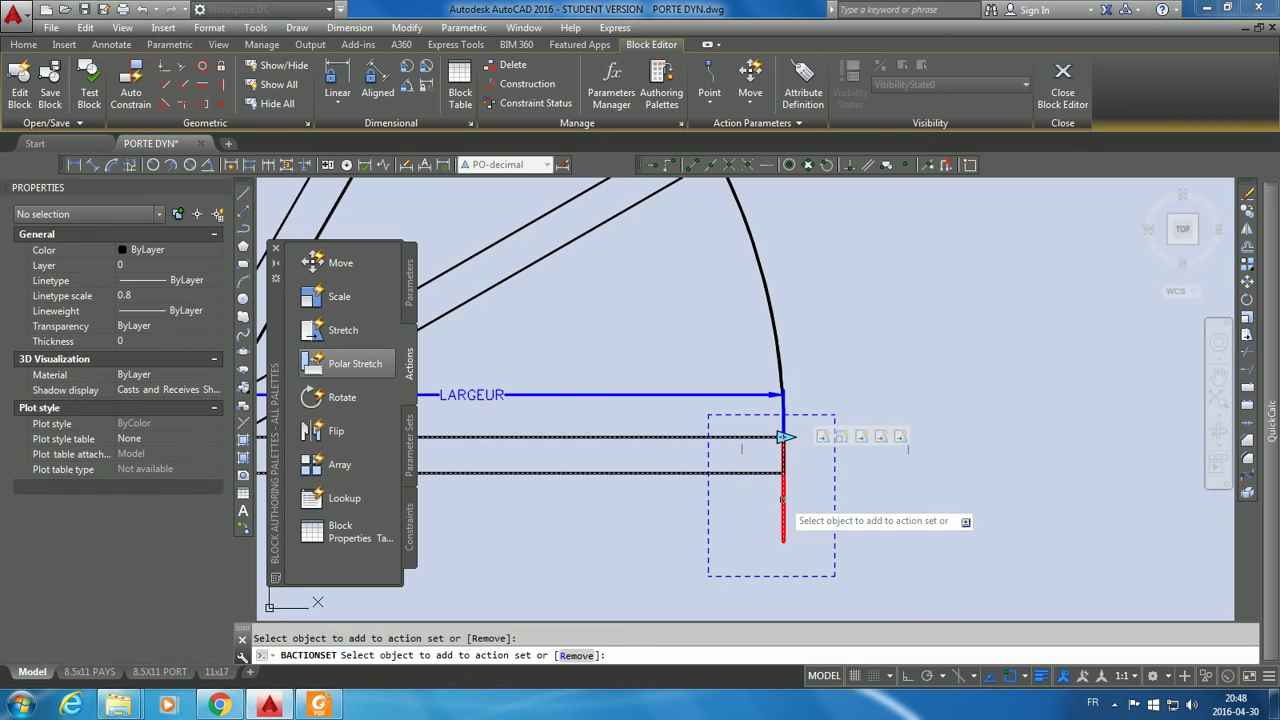
pyautogui.press('Return')
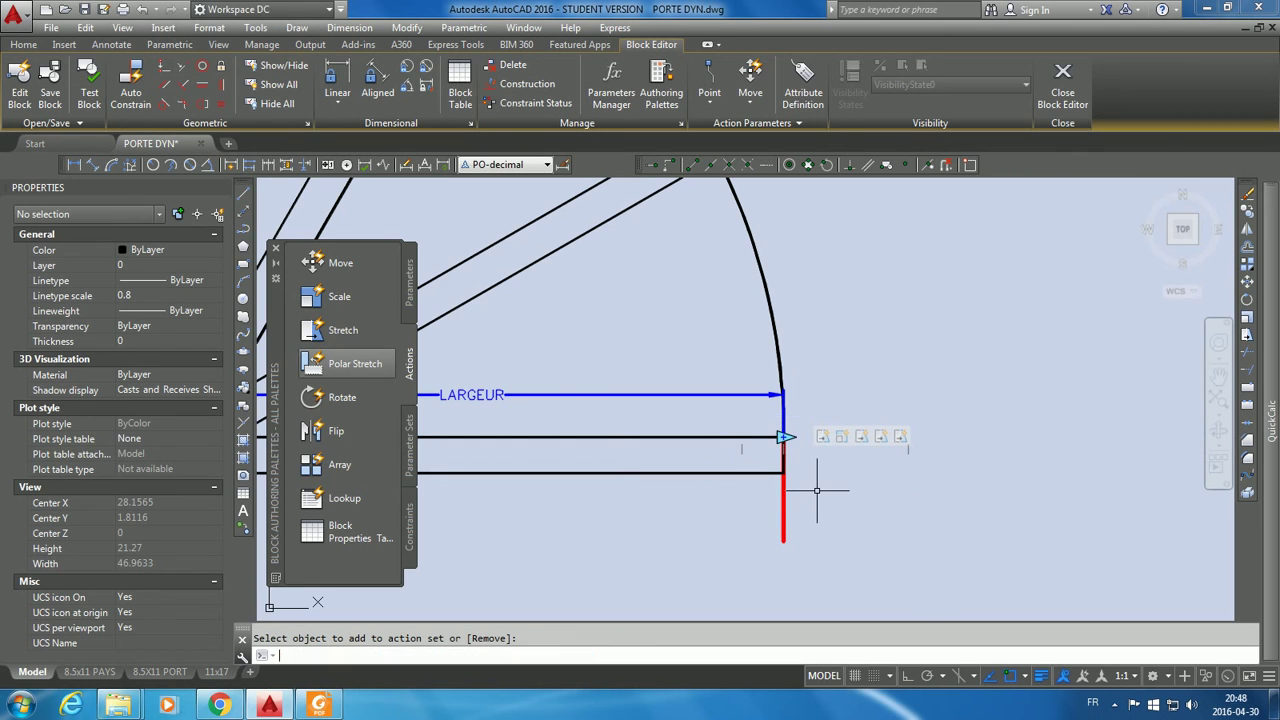
# Step: Test the door block again, switching its lookup to OUVERTURE 36 and then OUVERTURE 28
pyautogui.scroll(-6, 900, 269)
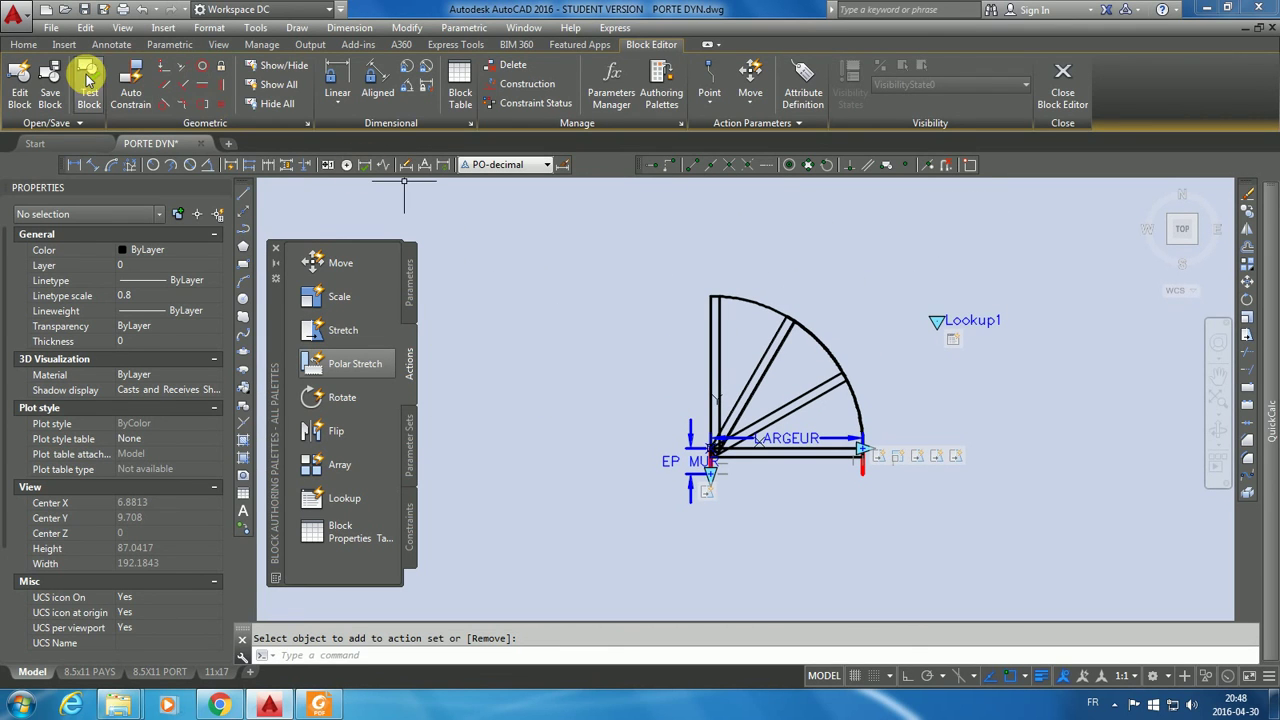
pyautogui.click(88, 80)
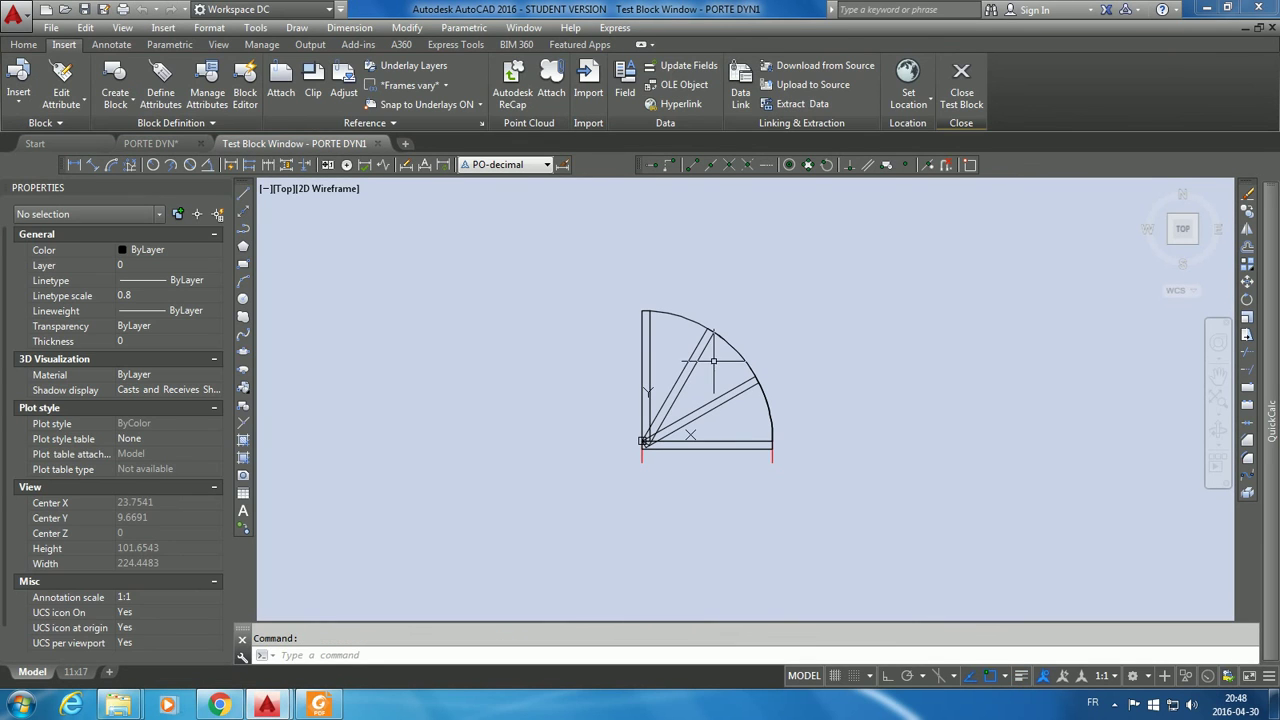
pyautogui.click(734, 353)
pyautogui.click(835, 332)
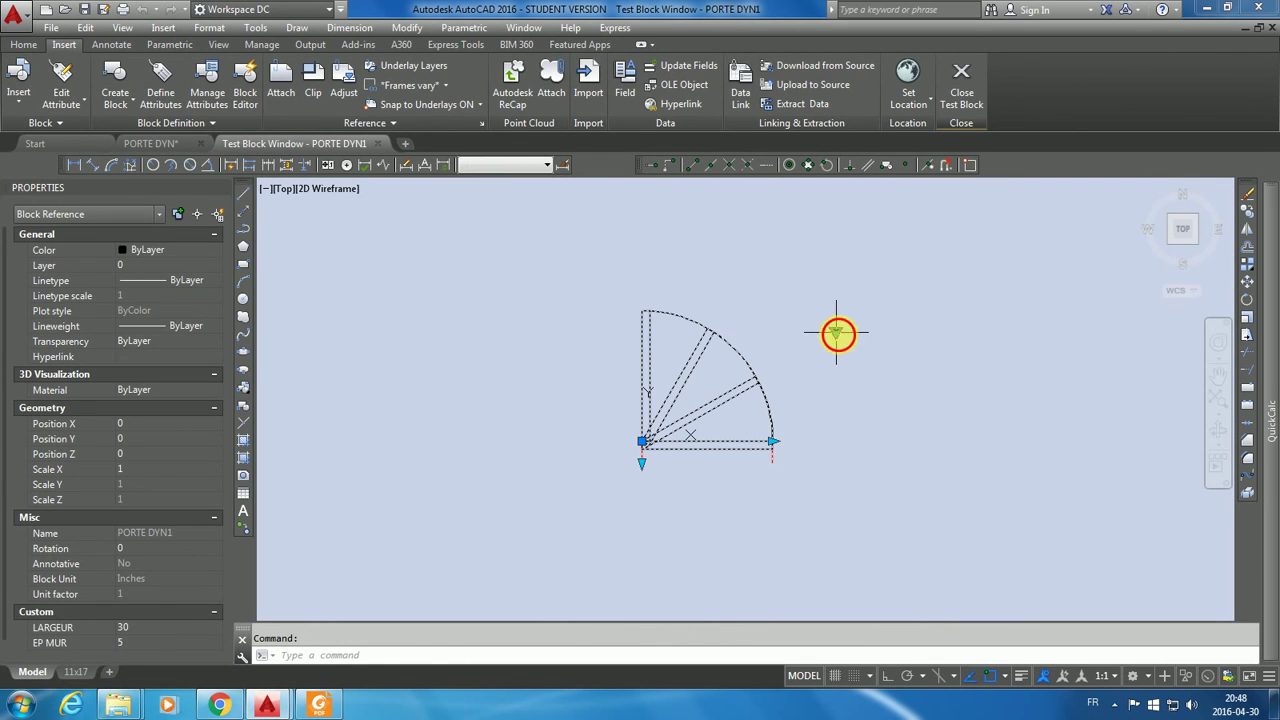
pyautogui.click(850, 380)
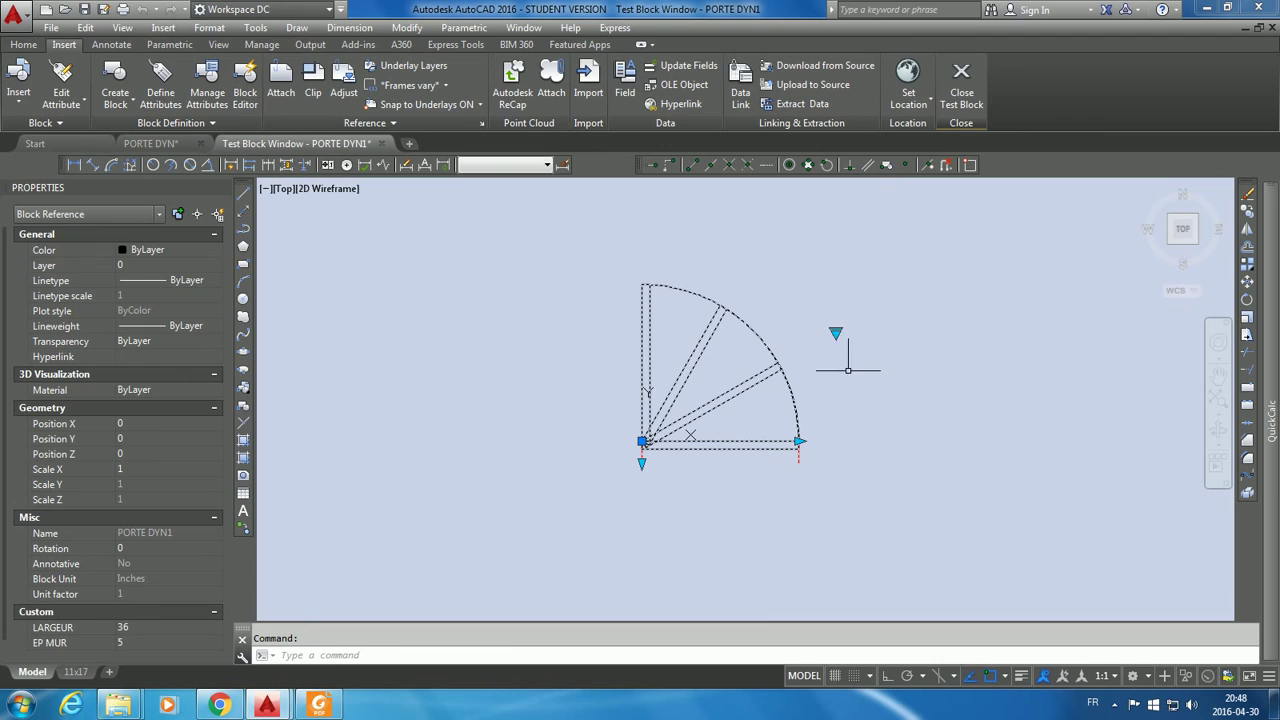
pyautogui.click(836, 332)
pyautogui.click(855, 345)
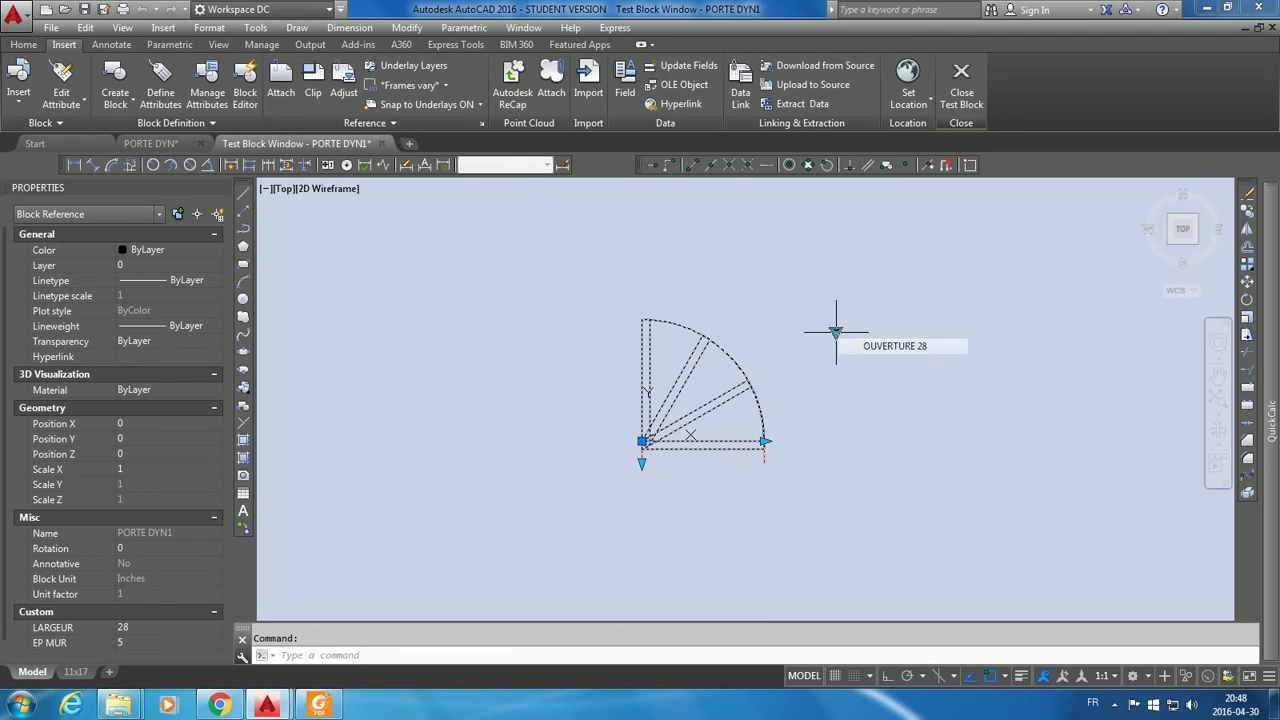
# Step: Set EP MUR to 3 on the test door with its grip and inspect both red jamb lines
pyautogui.scroll(3, 746, 495)
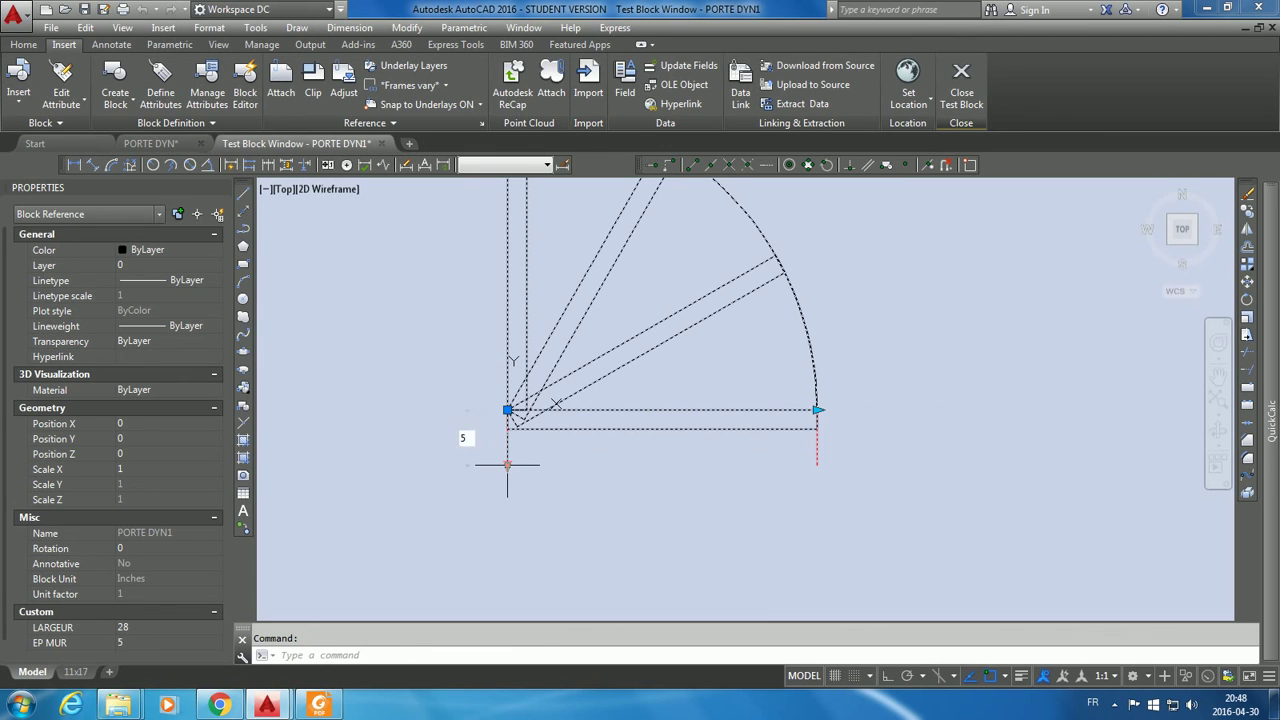
pyautogui.write('3')
pyautogui.press('Return')
pyautogui.scroll(2, 582, 441)
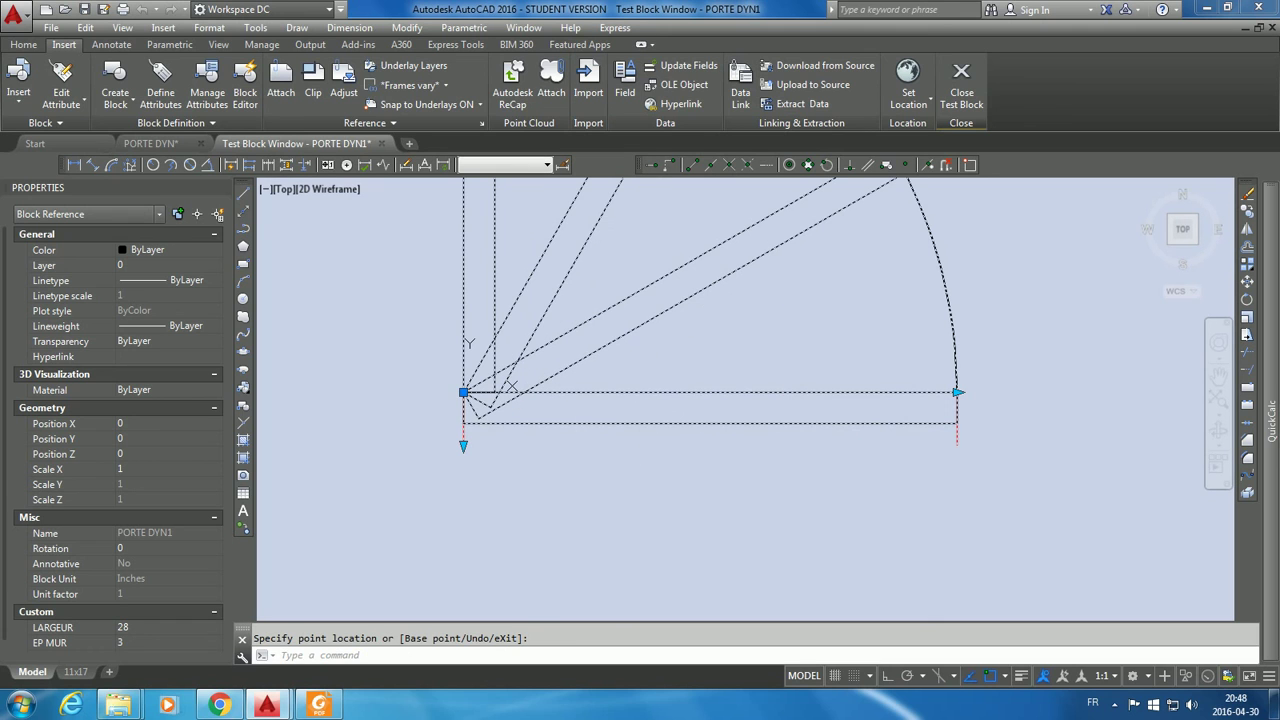
pyautogui.scroll(-4, 974, 440)
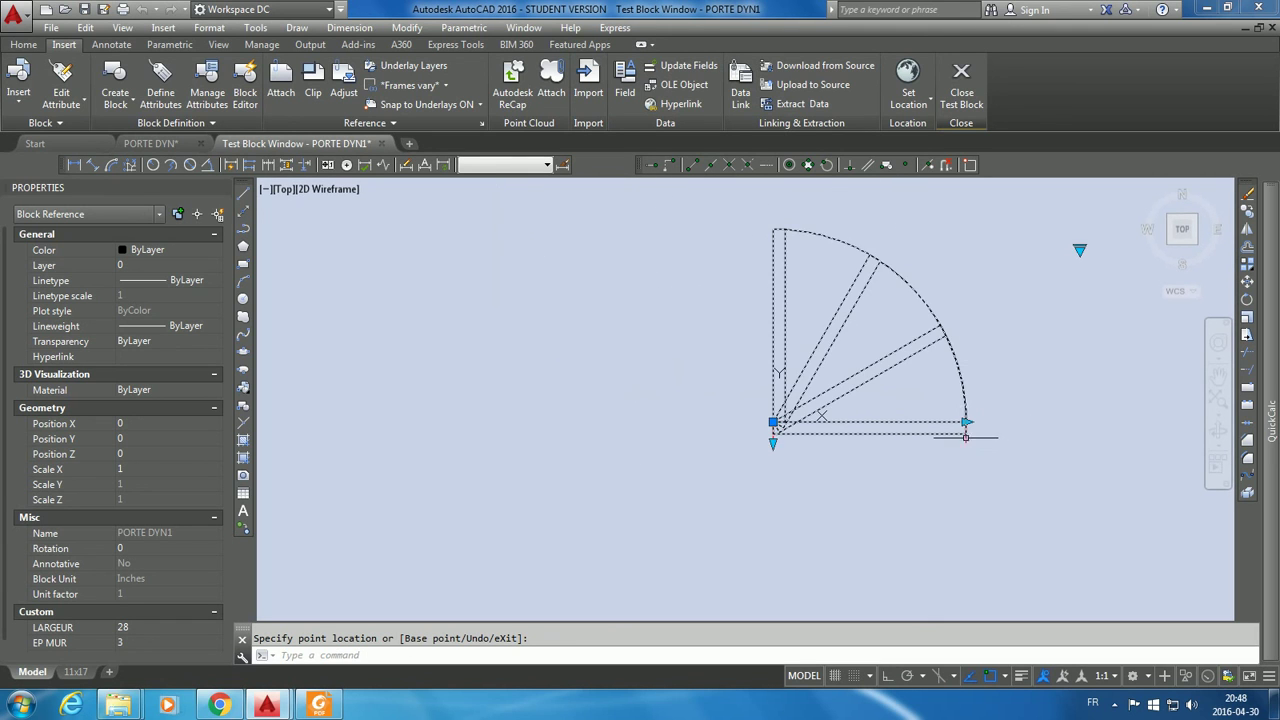
# Step: Set EP MUR to 5 on the test door with its grip and check that both red jamb lines follow
pyautogui.moveTo(871, 380); pyautogui.dragTo(821, 437, button='middle')
pyautogui.scroll(2, 830, 460)
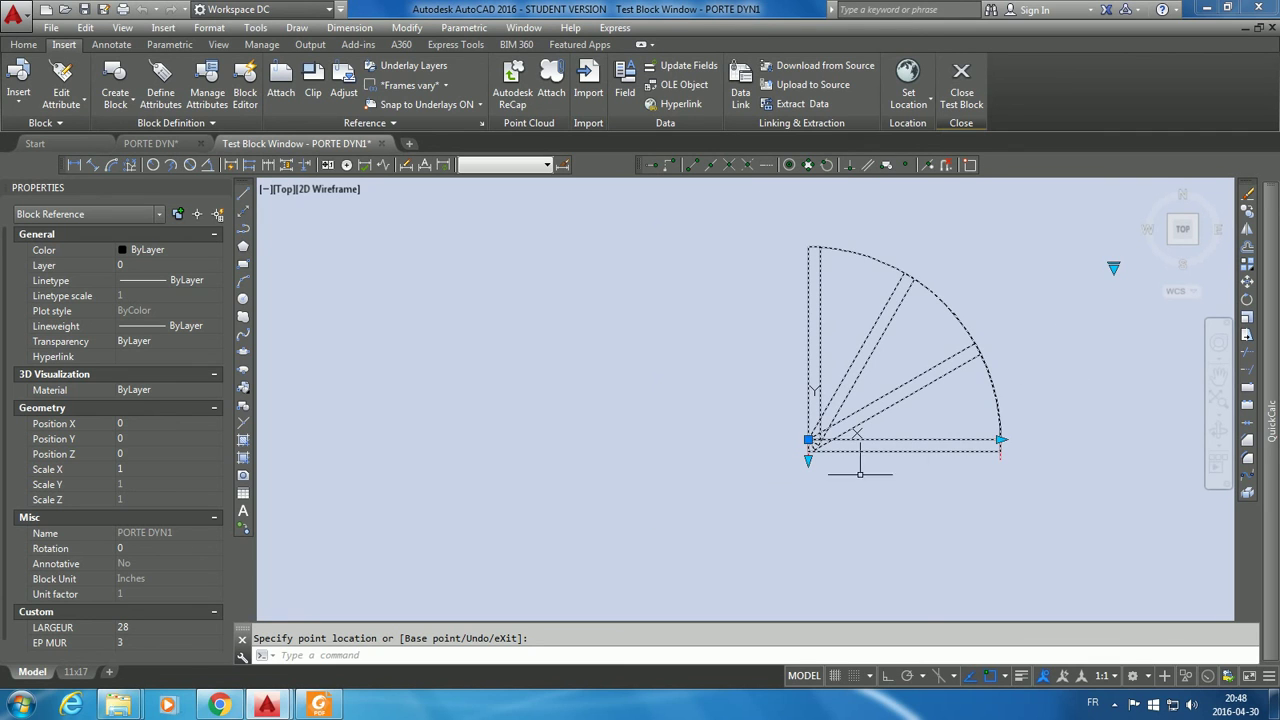
pyautogui.scroll(1, 820, 455)
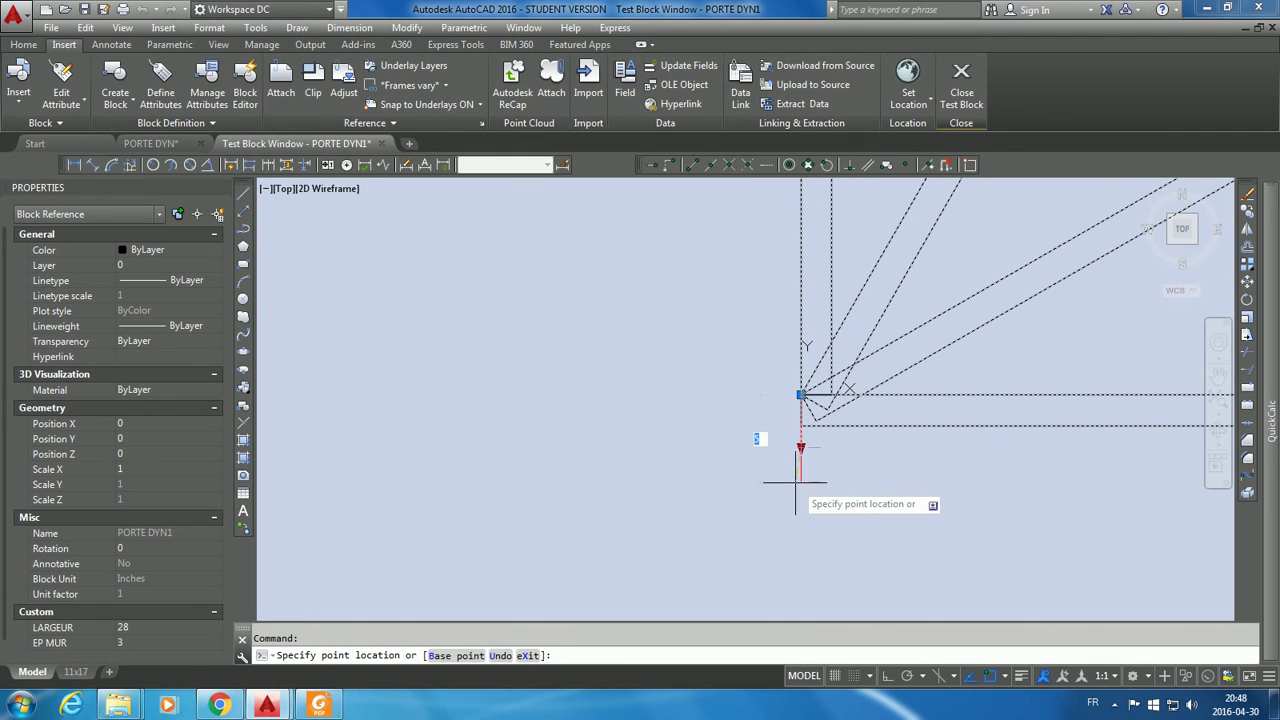
pyautogui.click(801, 483)
pyautogui.scroll(-2, 1003, 490)
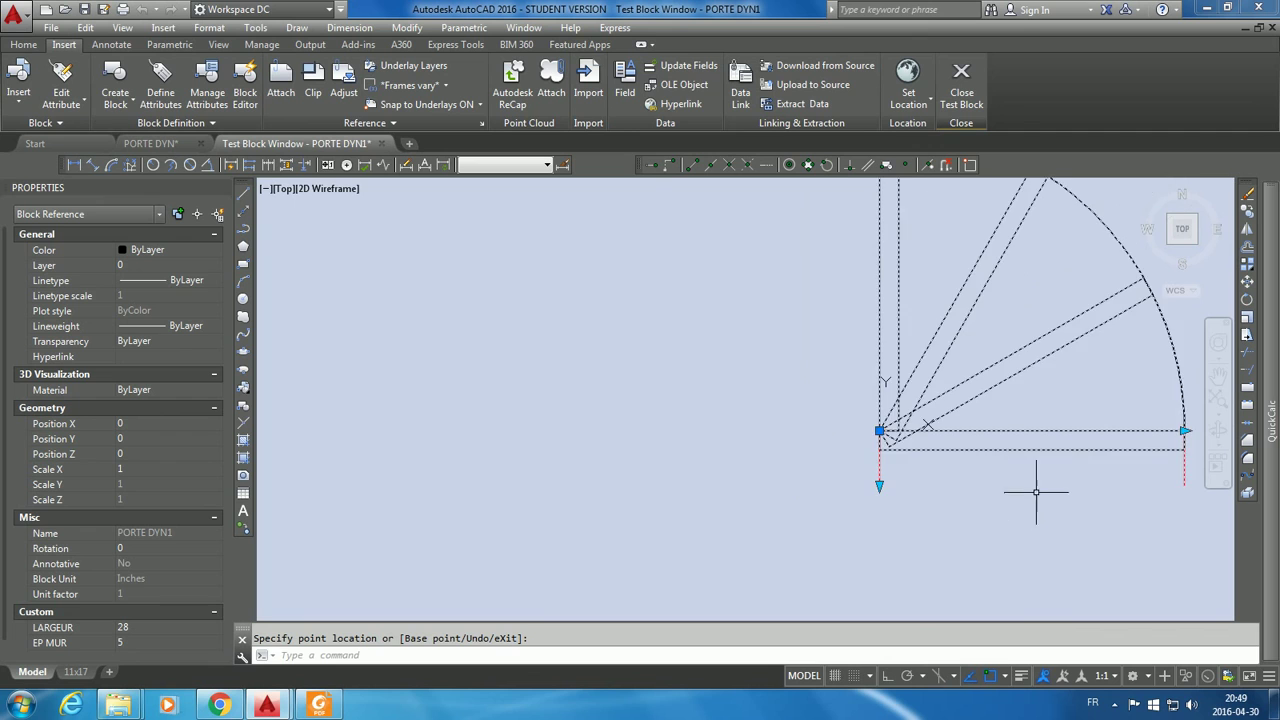
pyautogui.moveTo(1031, 491); pyautogui.dragTo(842, 518, button='middle')
pyautogui.moveTo(954, 248); pyautogui.dragTo(894, 286, button='middle')
# Step: Switch the test door's lookup to OUVERTURE 30 and then OUVERTURE 36, and close the test window
pyautogui.click(1076, 228)
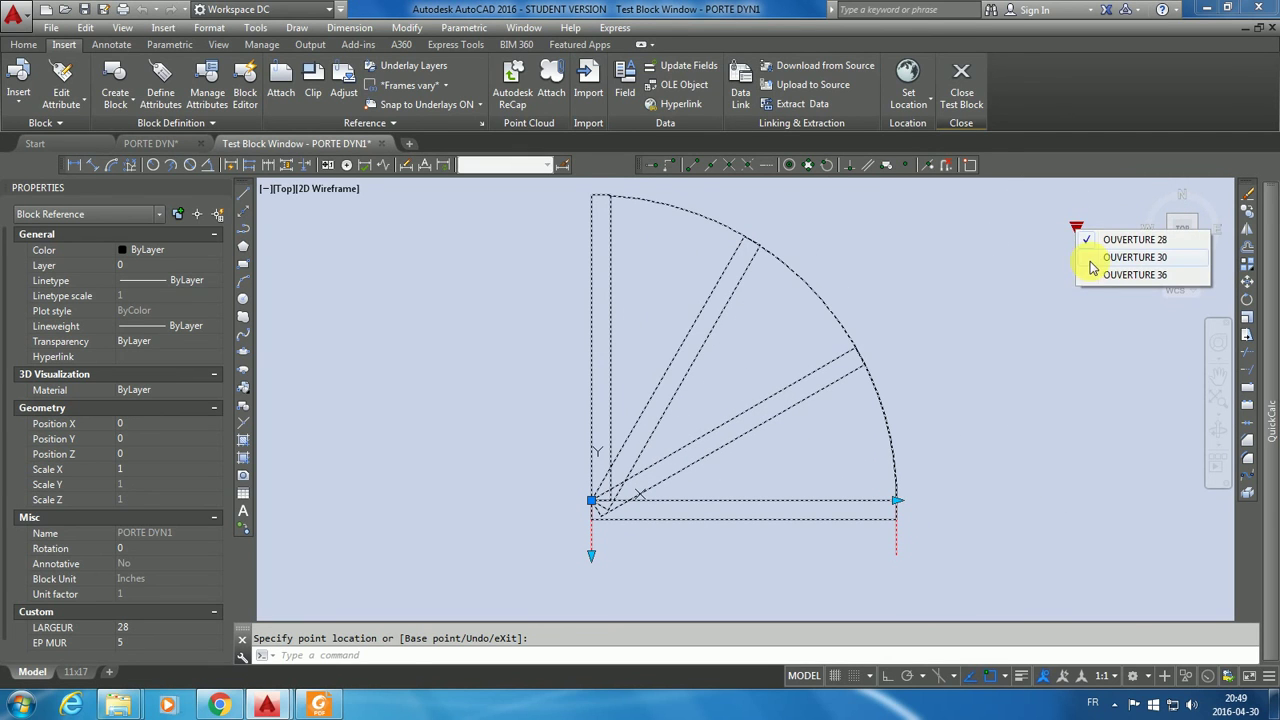
pyautogui.click(1090, 258)
pyautogui.click(1076, 228)
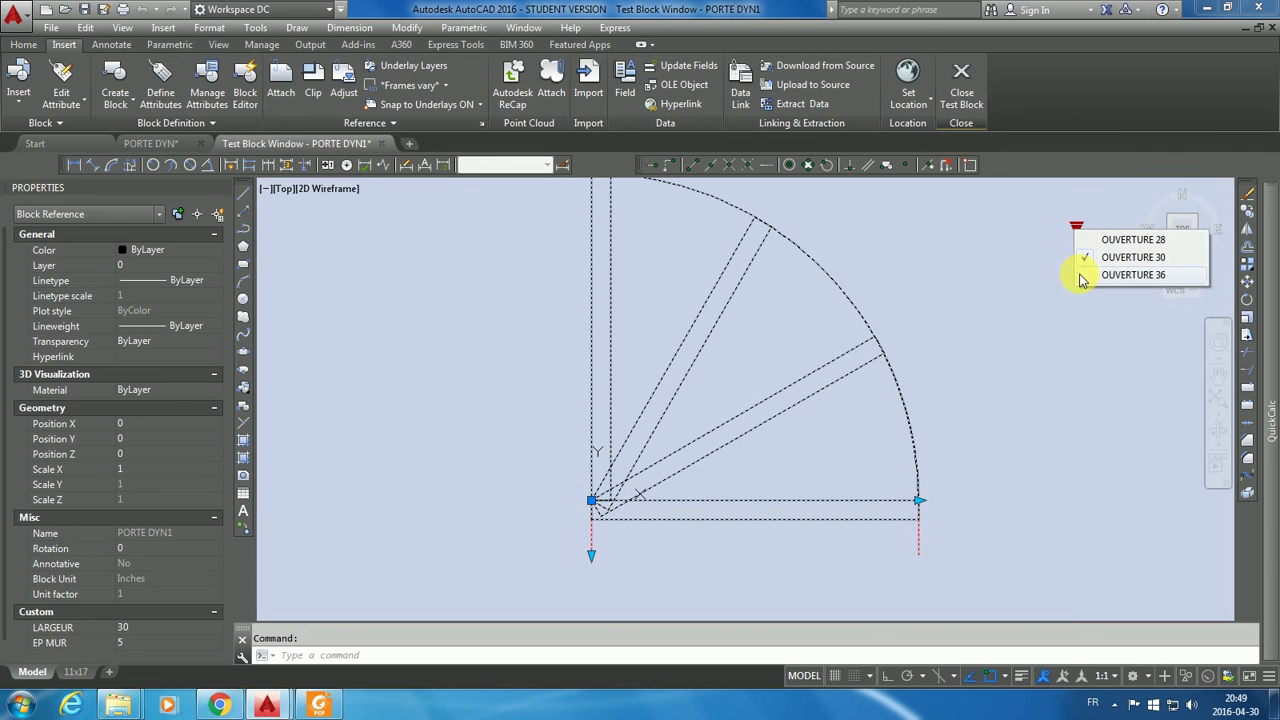
pyautogui.click(1090, 277)
pyautogui.click(960, 92)
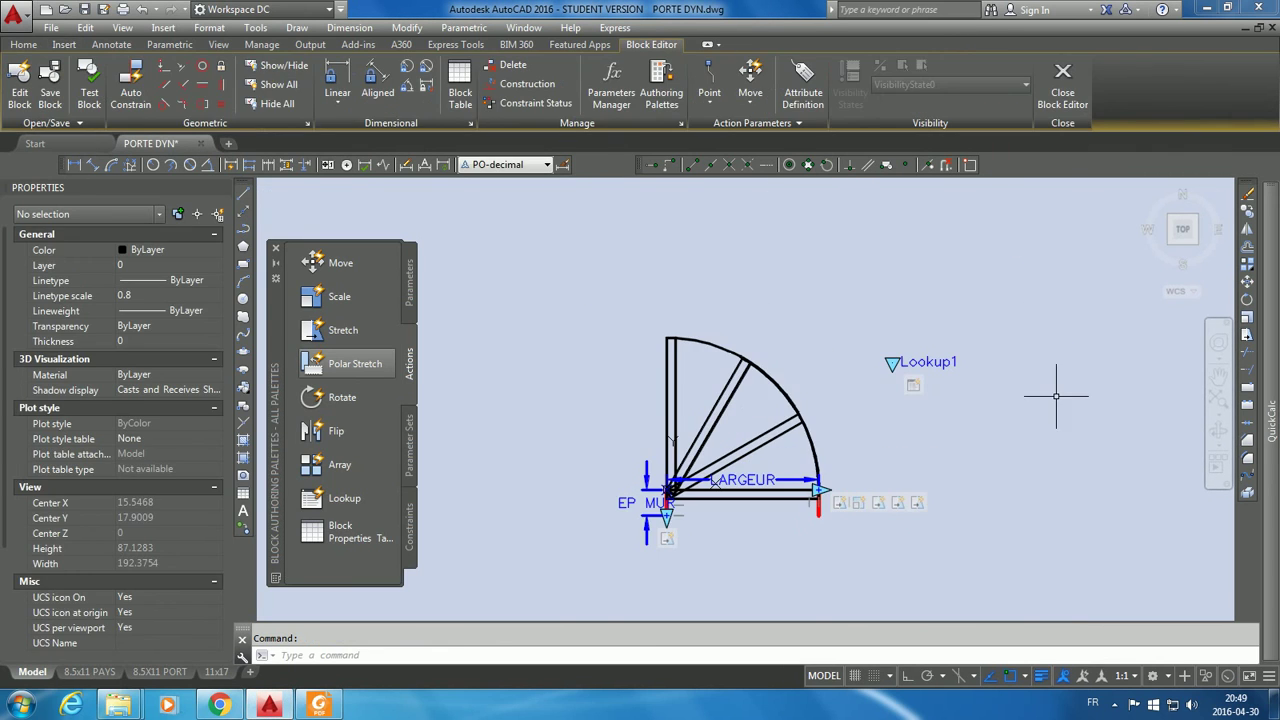
pyautogui.press('Escape')
pyautogui.scroll(2, 805, 490)
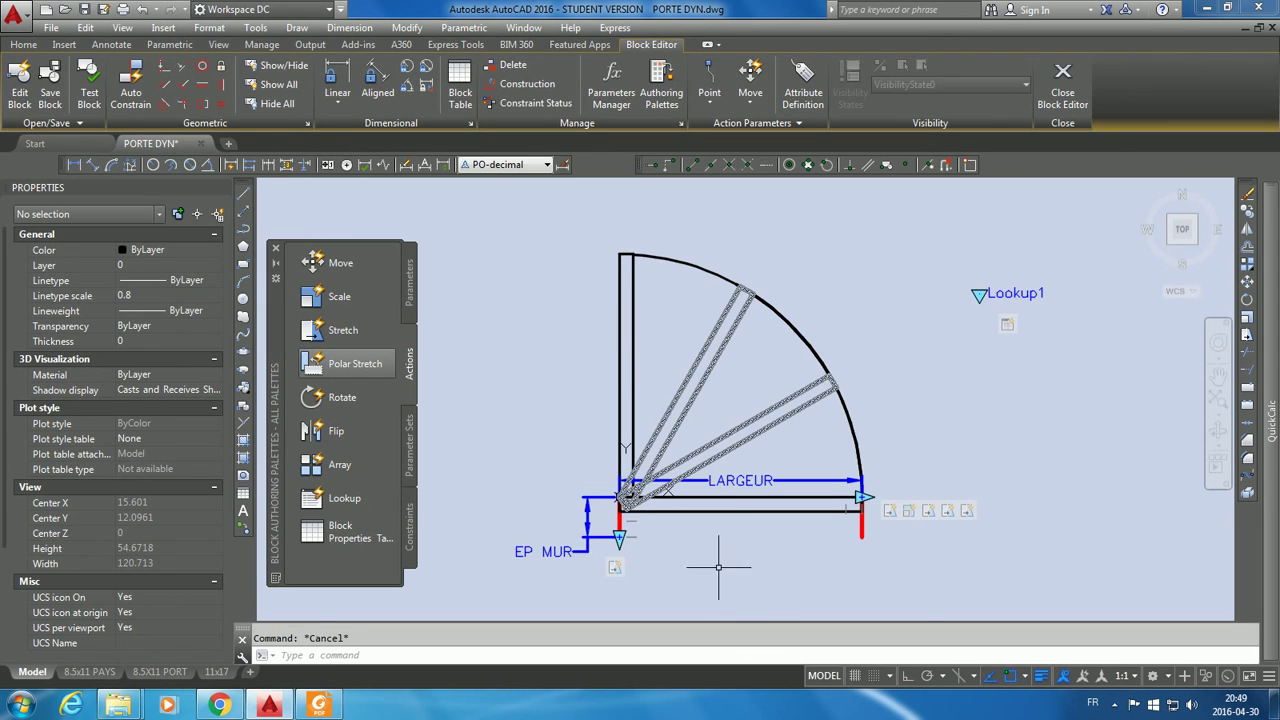
pyautogui.moveTo(718, 572); pyautogui.dragTo(712, 557, button='middle')
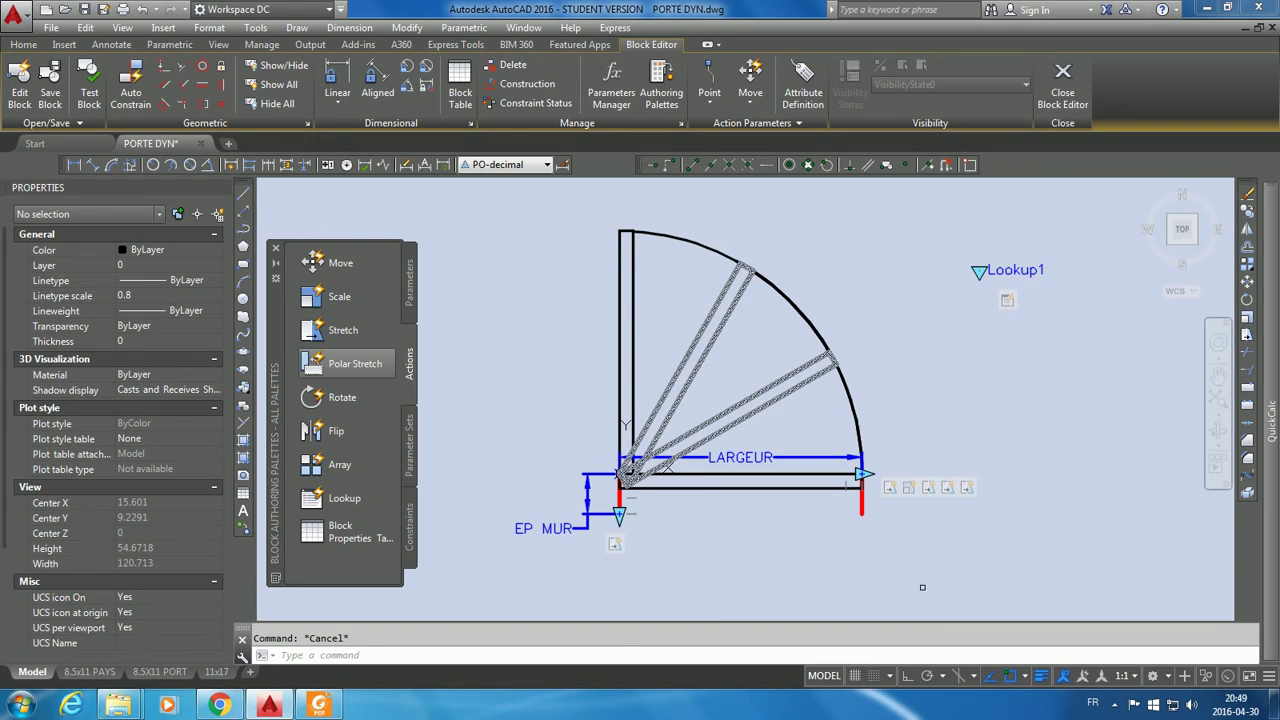